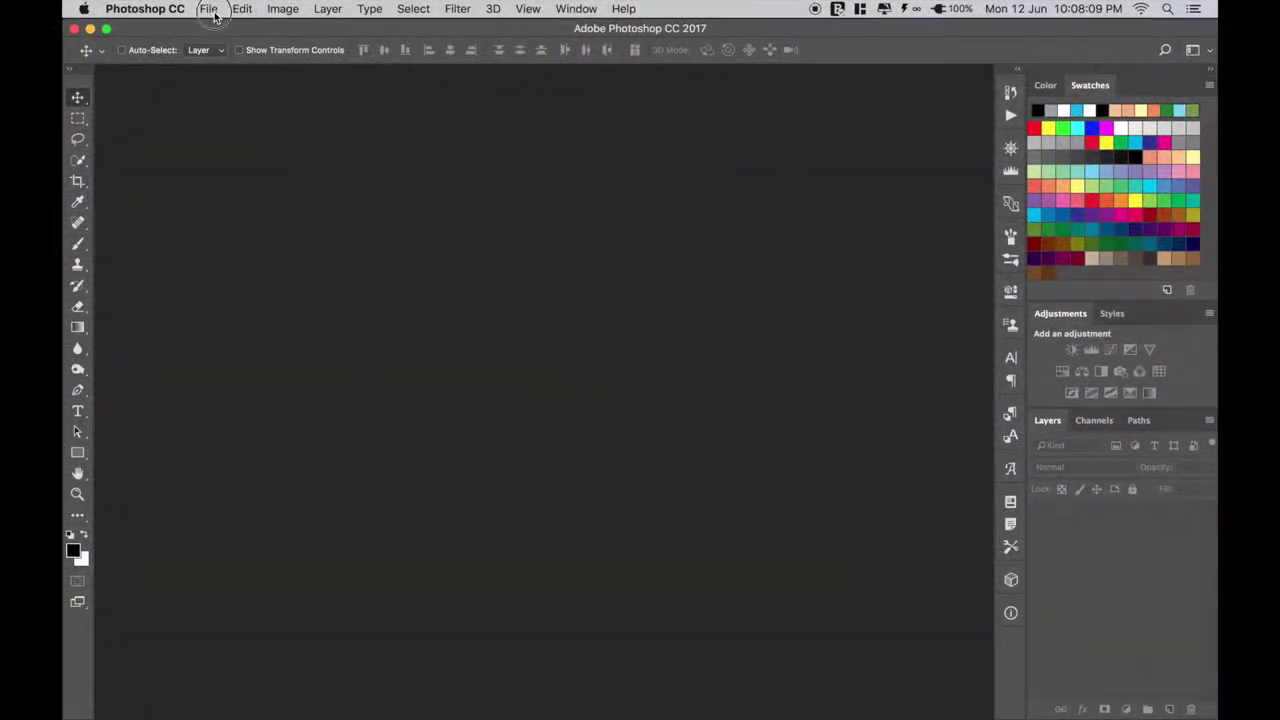
Create a transparent 5120×2880 Untitled-1 canvas from the Custom preset.
left_click(210, 10)
left_click(266, 28)
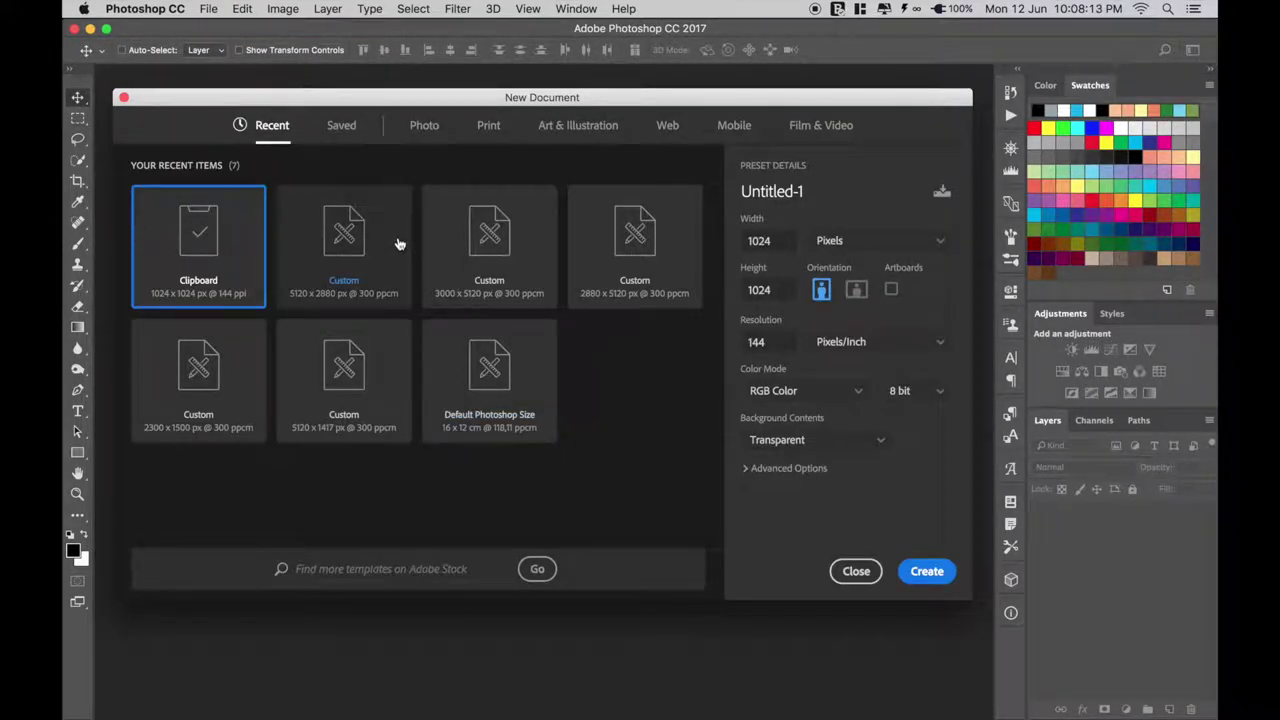
left_click(398, 244)
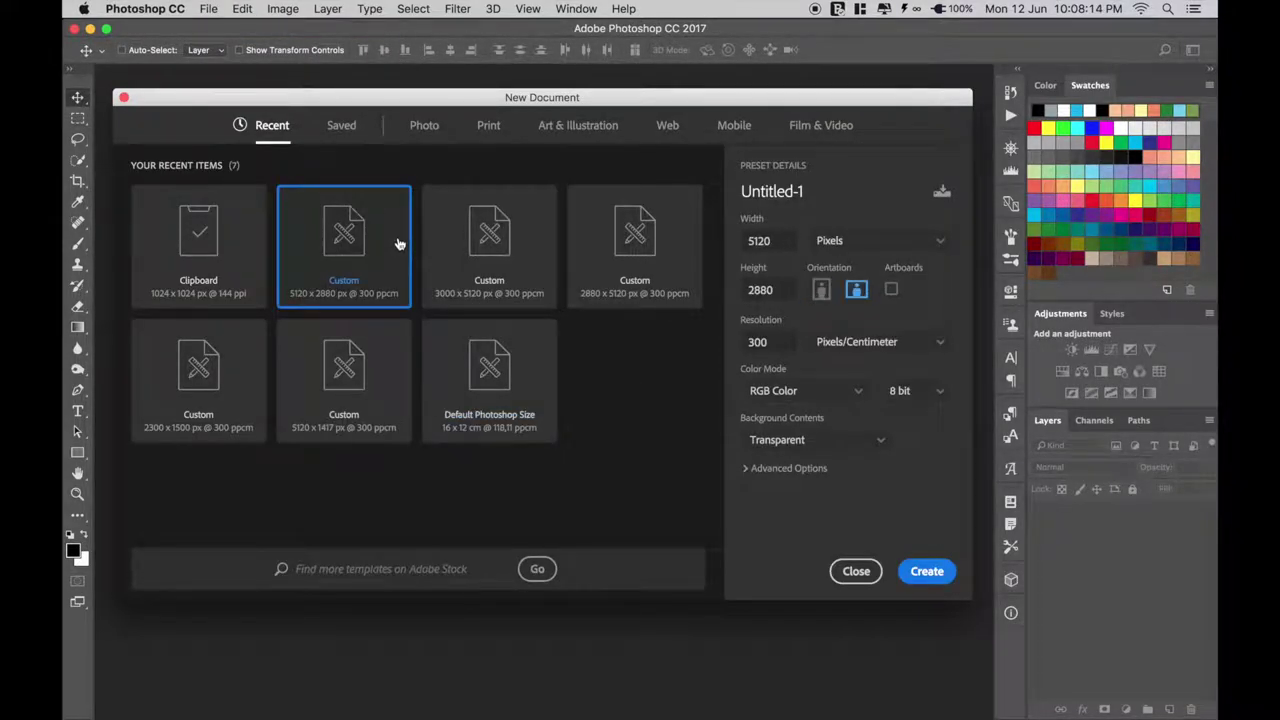
left_click(927, 572)
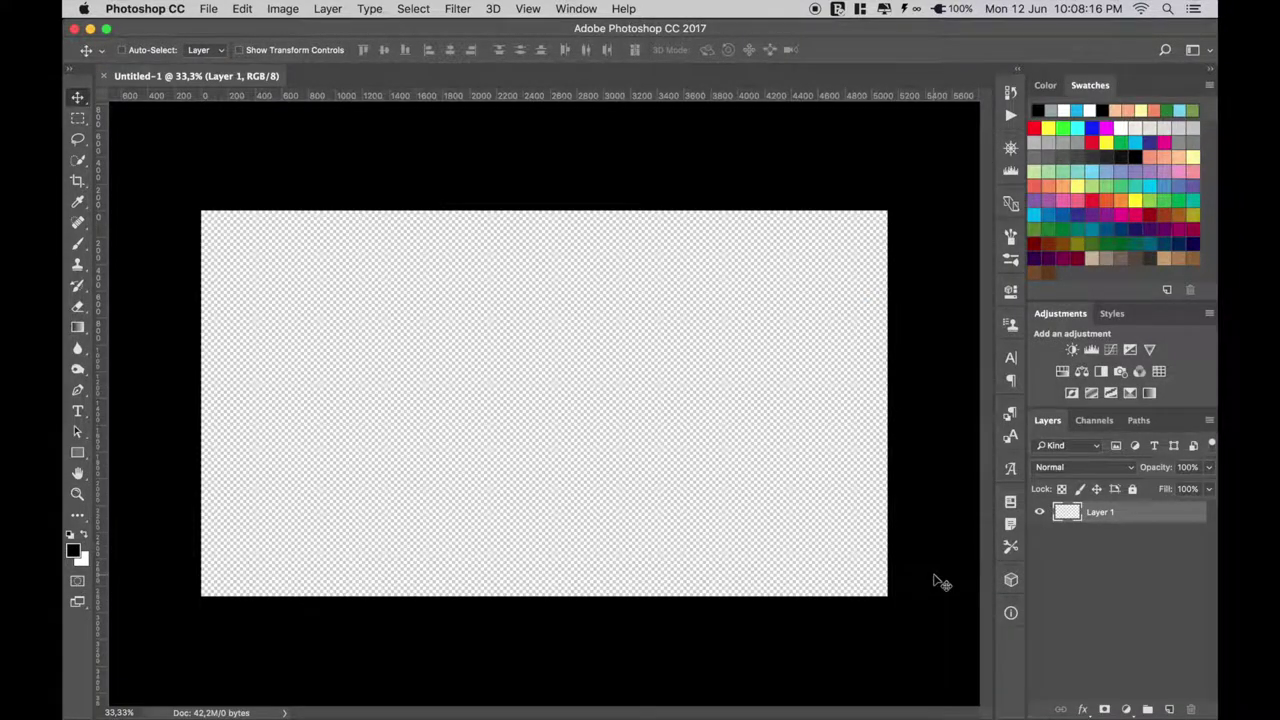
right_click(449, 77)
Open the mountains and cracked earth image and drag it onto the bottom of Untitled-1.
left_click(484, 150)
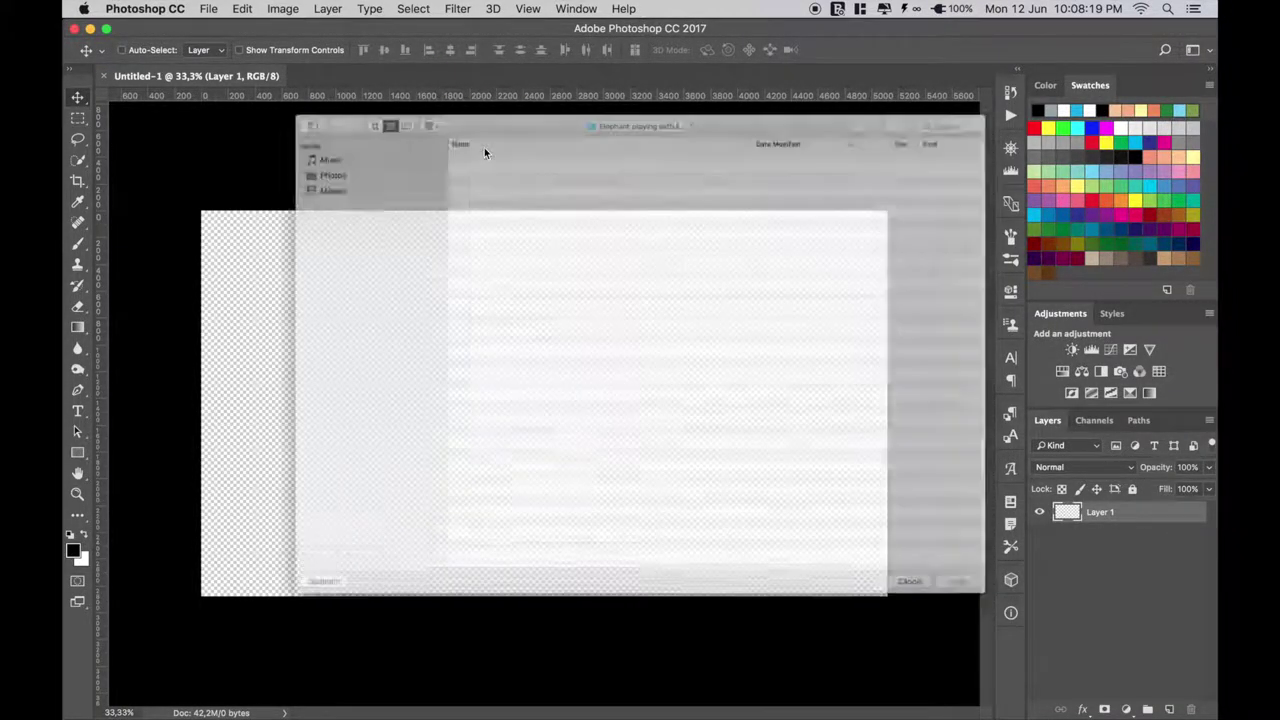
double_click(483, 93)
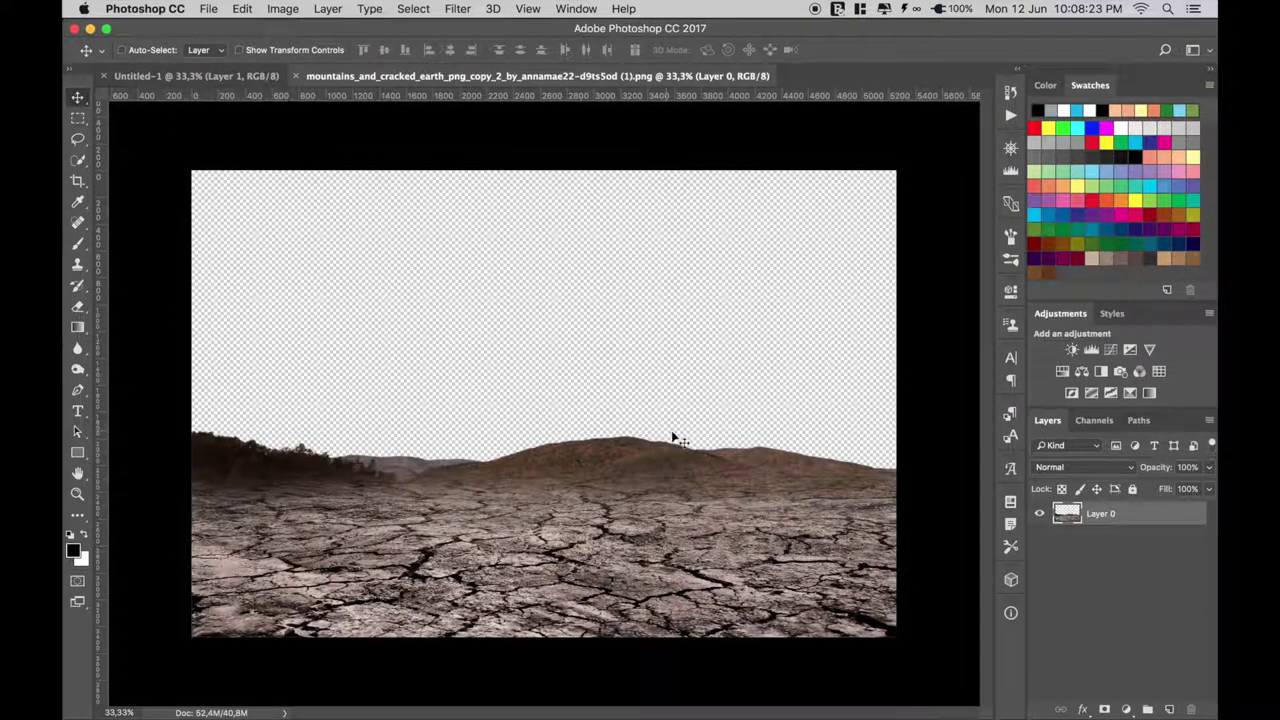
left_click_drag(660, 530, 599, 451)
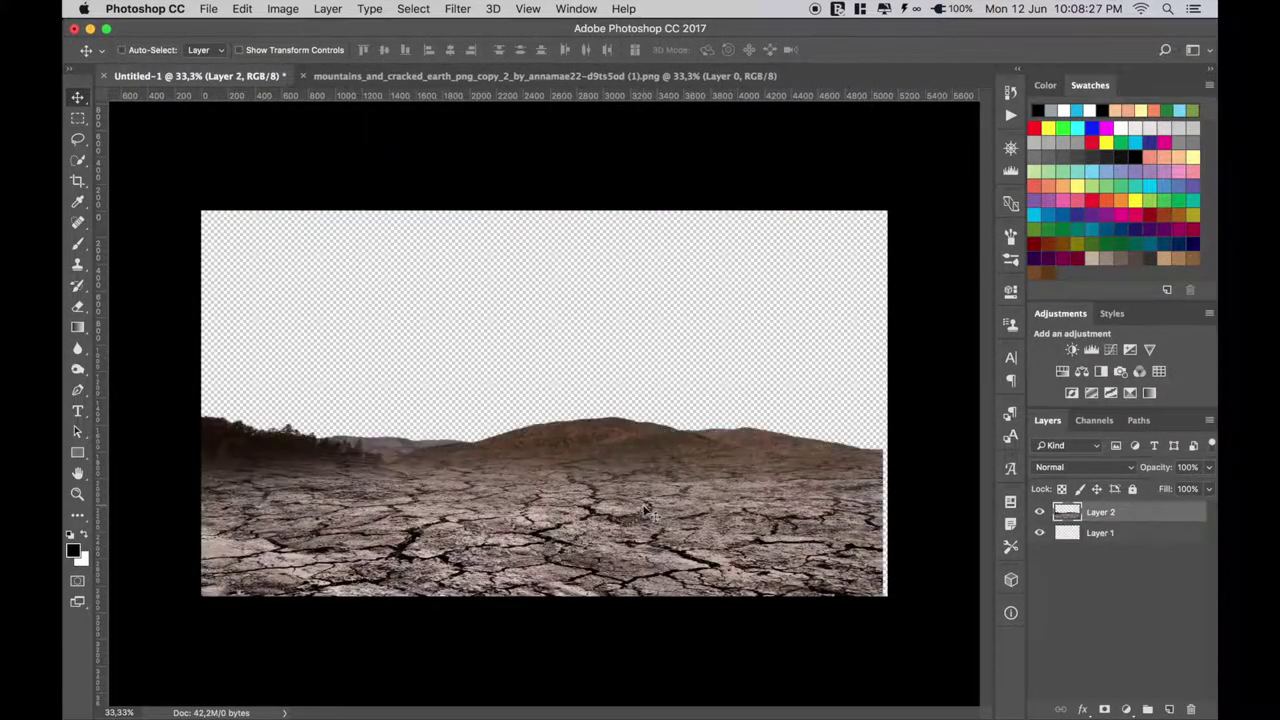
mouse_move(599, 451)
left_mouse_down()
mouse_move(659, 485)
mouse_move(659, 470)
left_mouse_up()
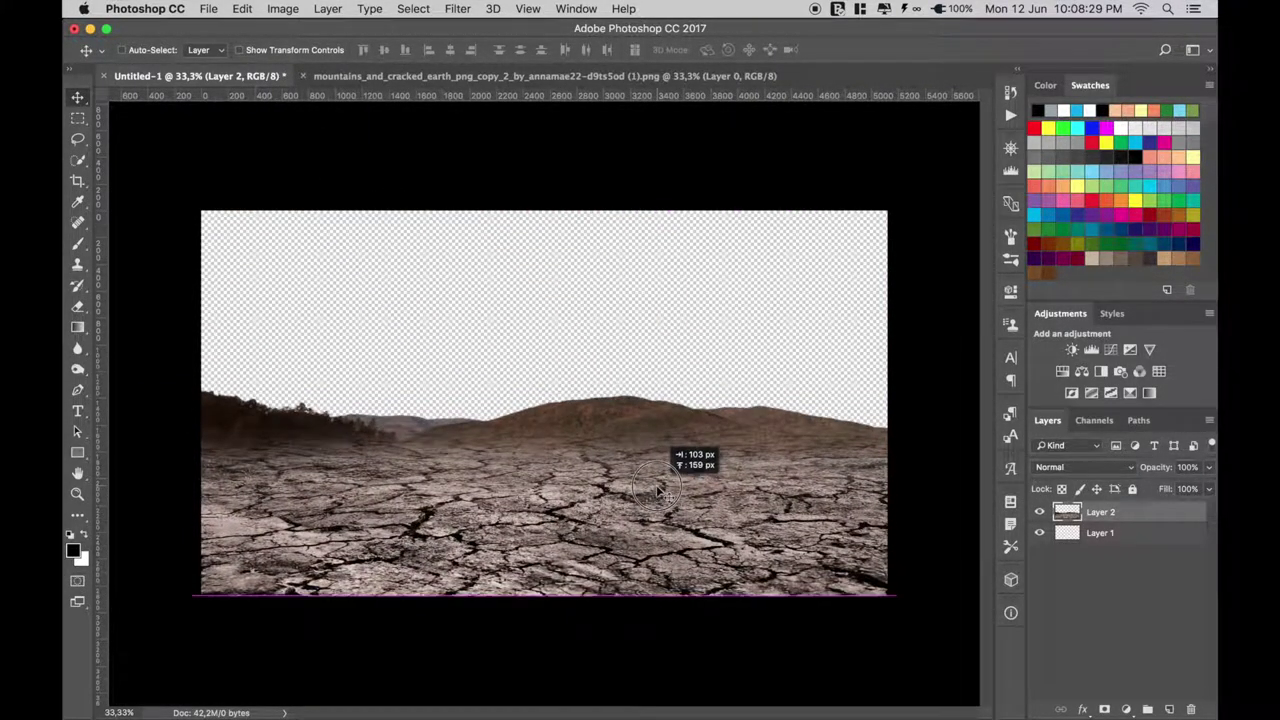
Delete the empty Layer 1 and rename the landscape layer 'land'.
left_click(1079, 540)
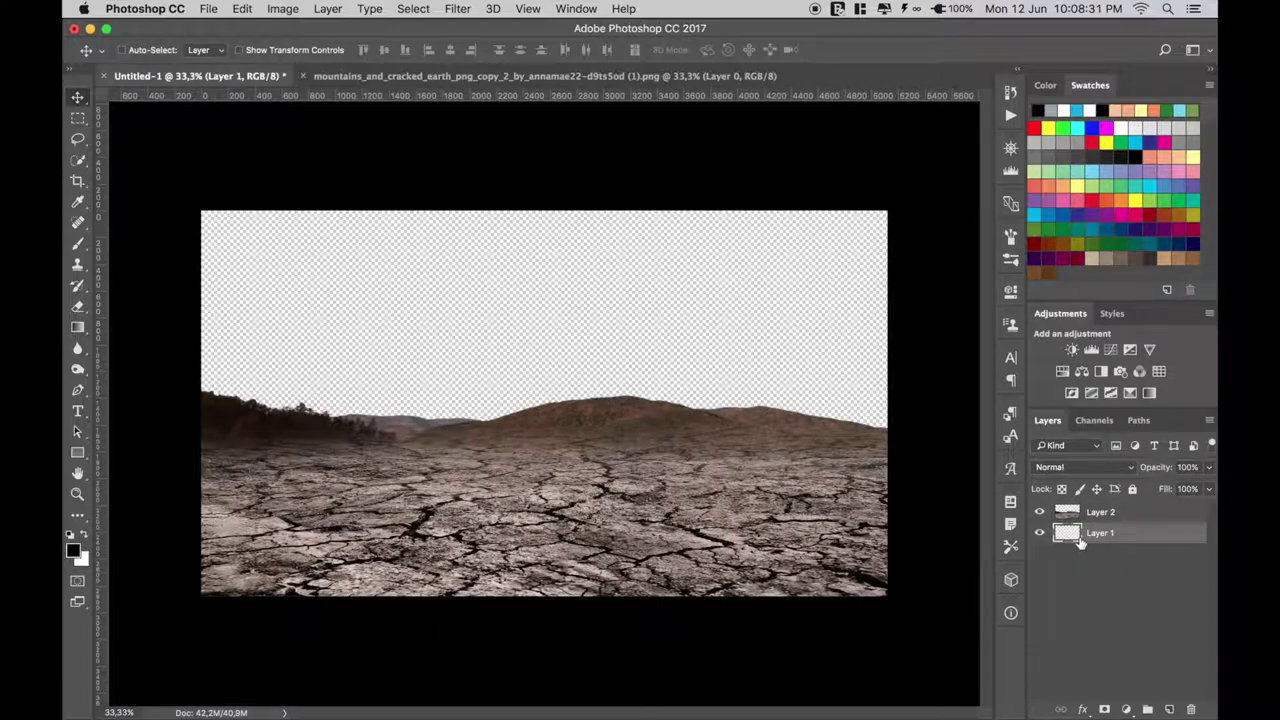
key("Delete")
double_click(1100, 512)
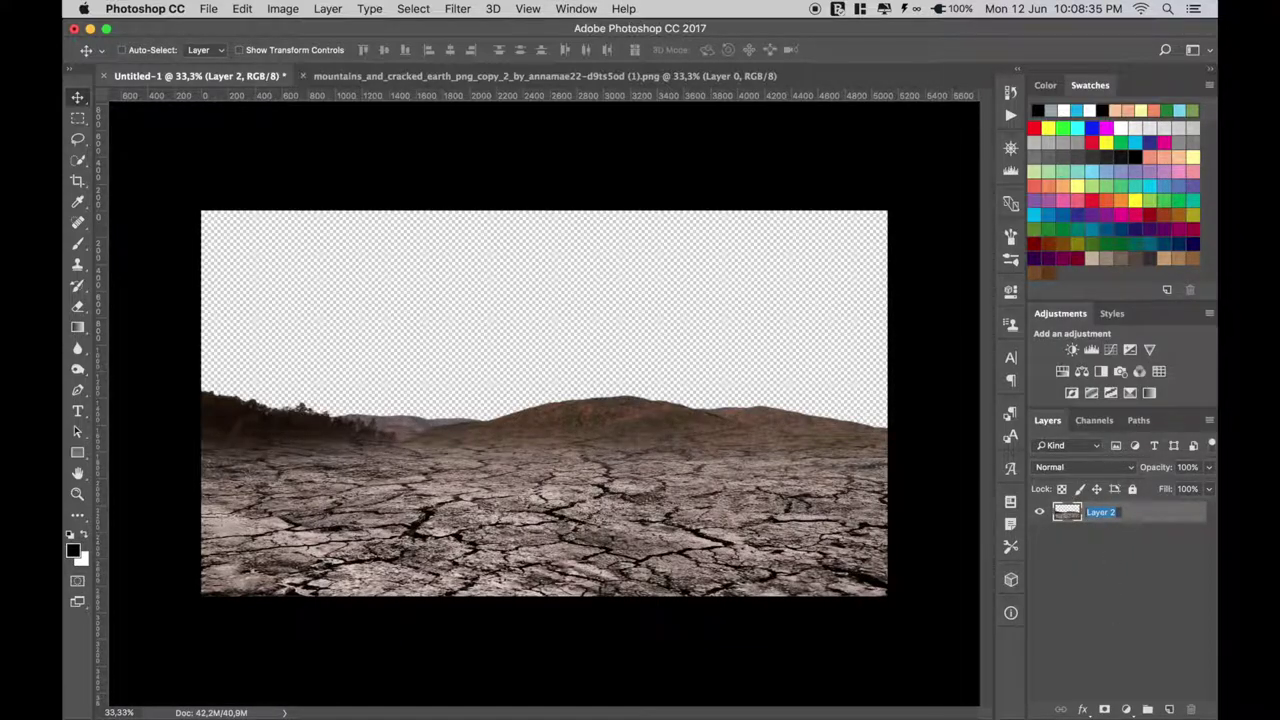
type("land")
key("Return")
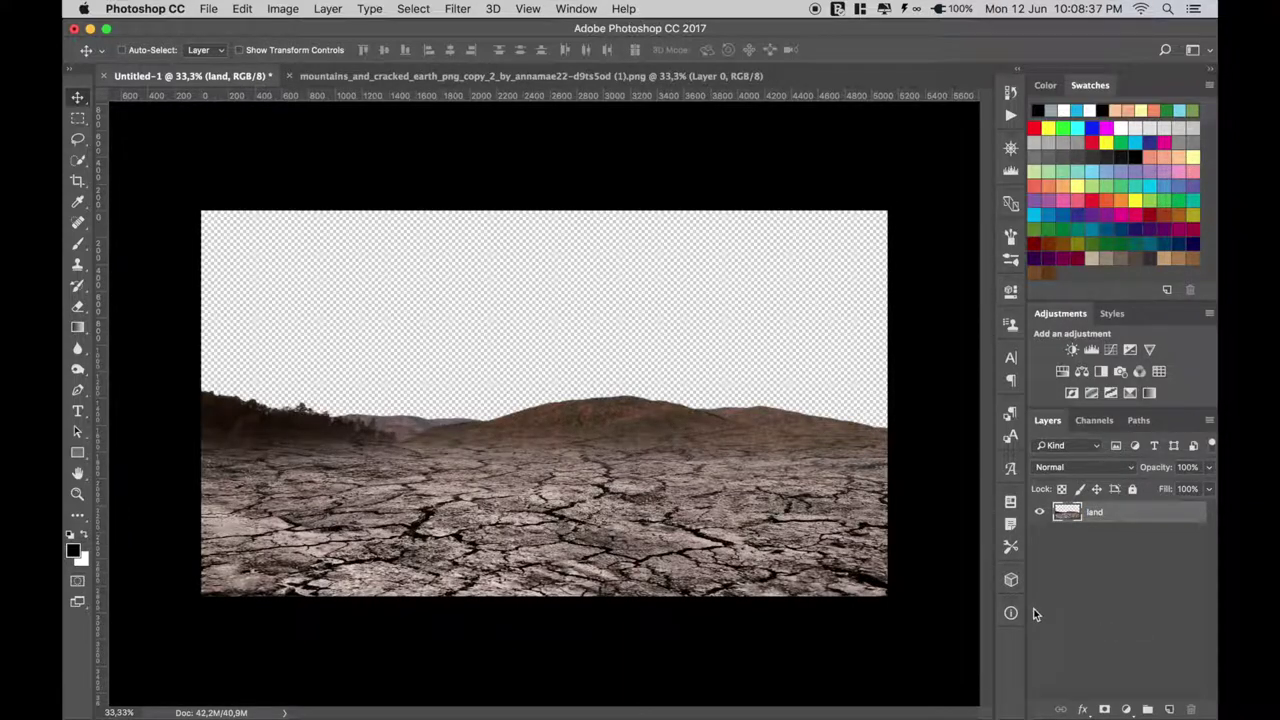
key("ctrl+t")
Narrow the land's sides, lower it, and flare its bottom with a committed Perspective transform.
left_click_drag(194, 492, 202, 492)
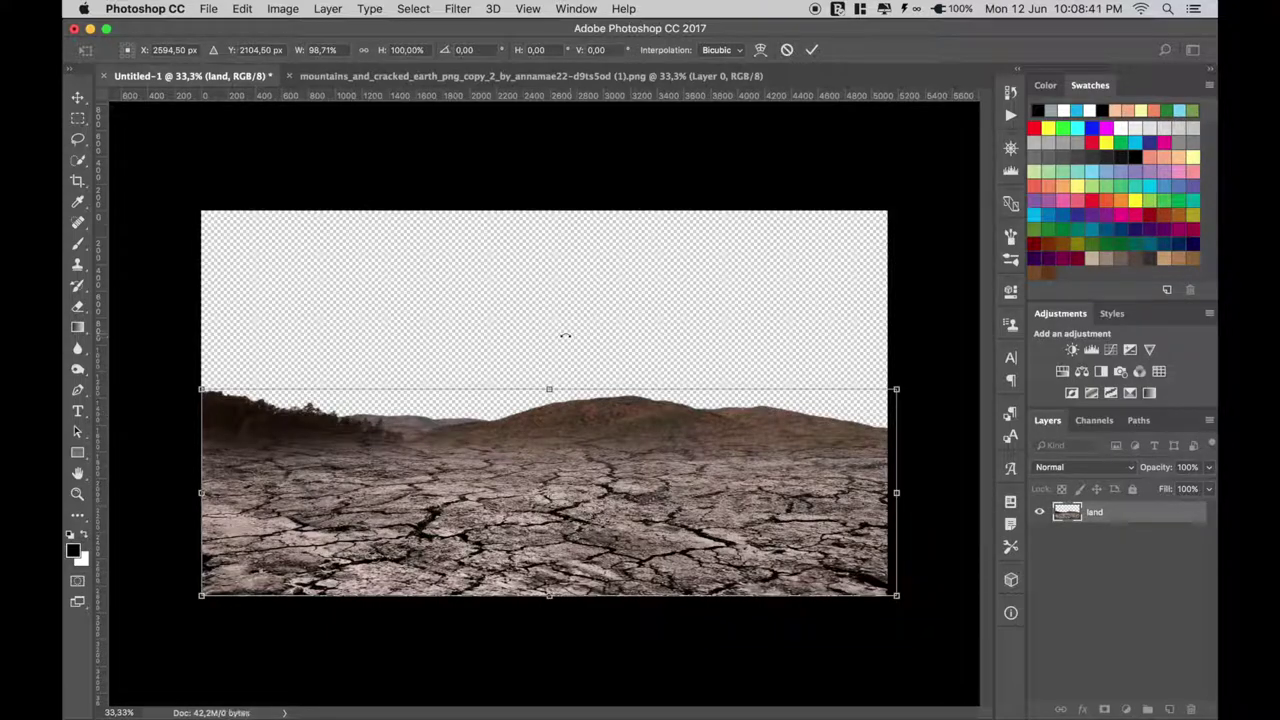
left_click_drag(896, 492, 887, 492)
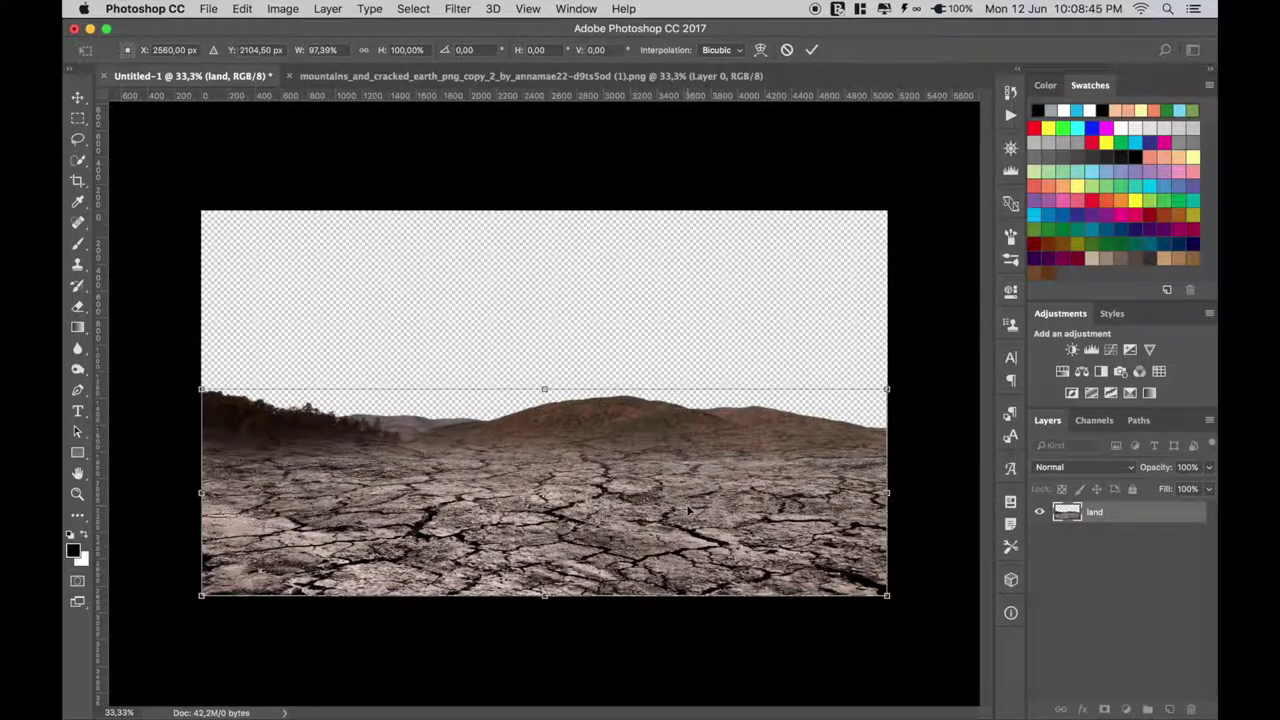
left_click_drag(637, 523, 606, 543)
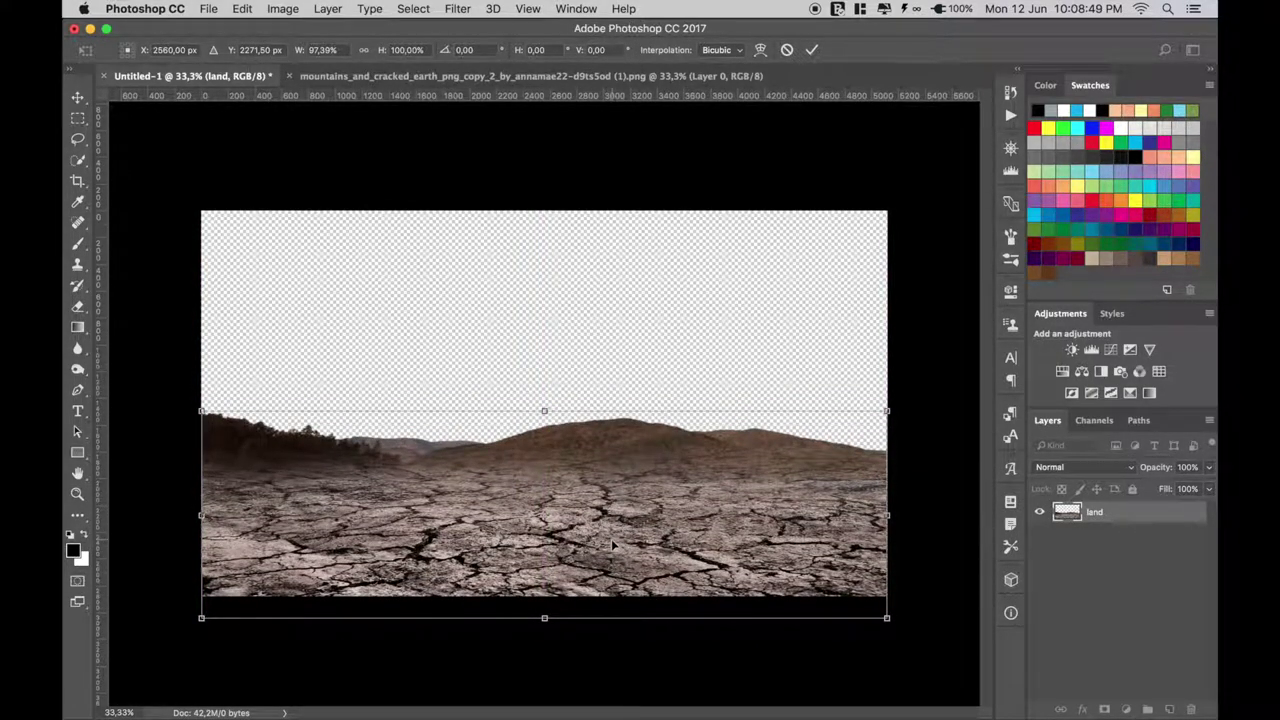
right_click(613, 544)
mouse_move(887, 618)
left_mouse_down()
mouse_move(887, 603)
mouse_move(938, 595)
left_mouse_up()
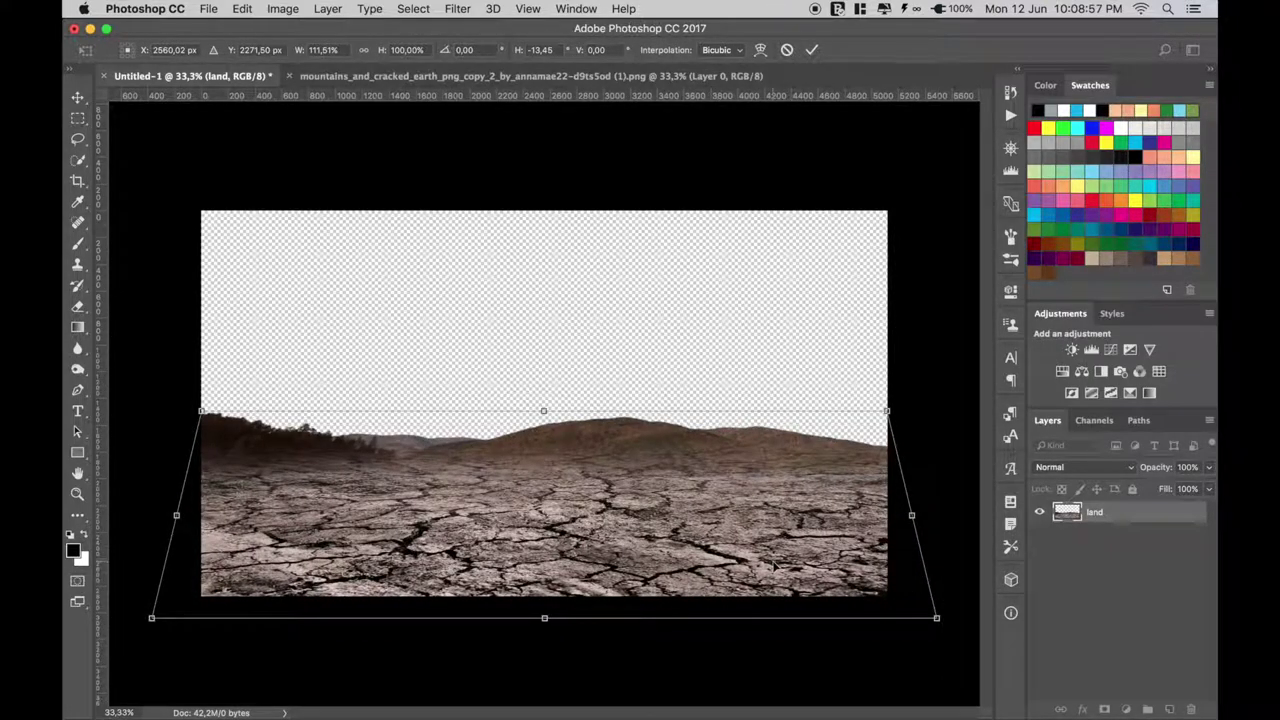
left_click_drag(775, 561, 775, 568)
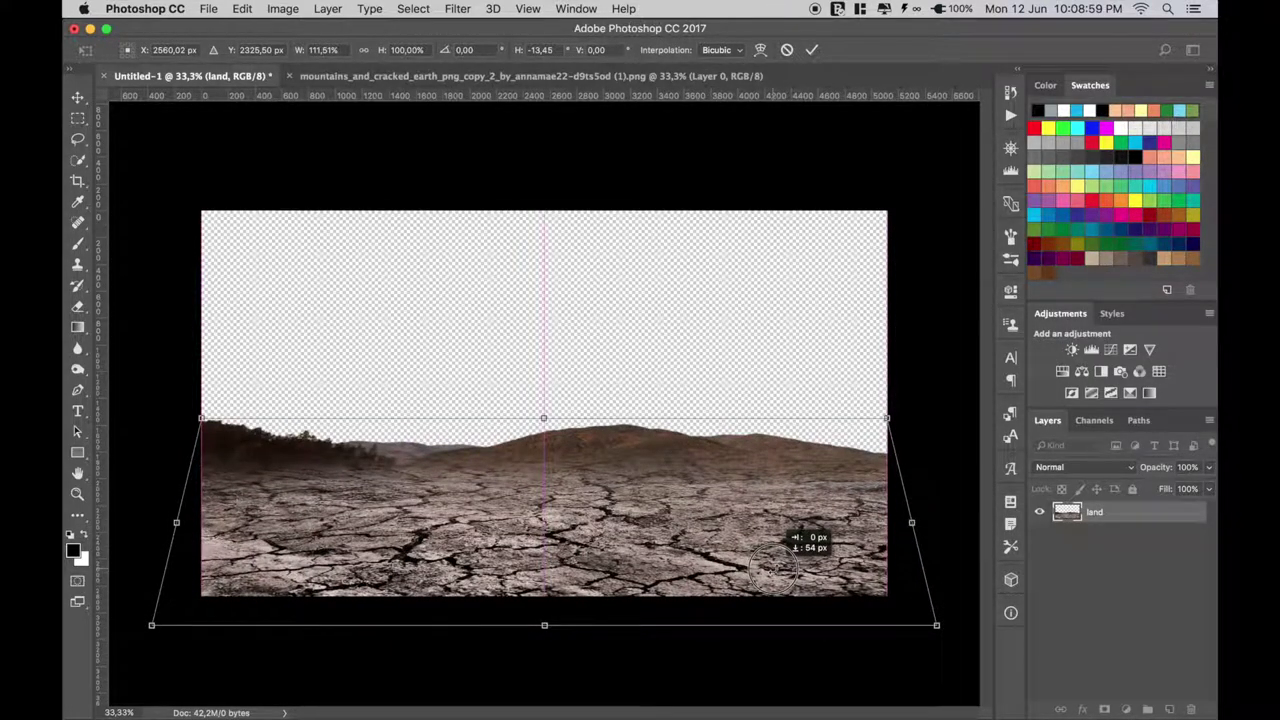
left_click_drag(775, 566, 775, 572)
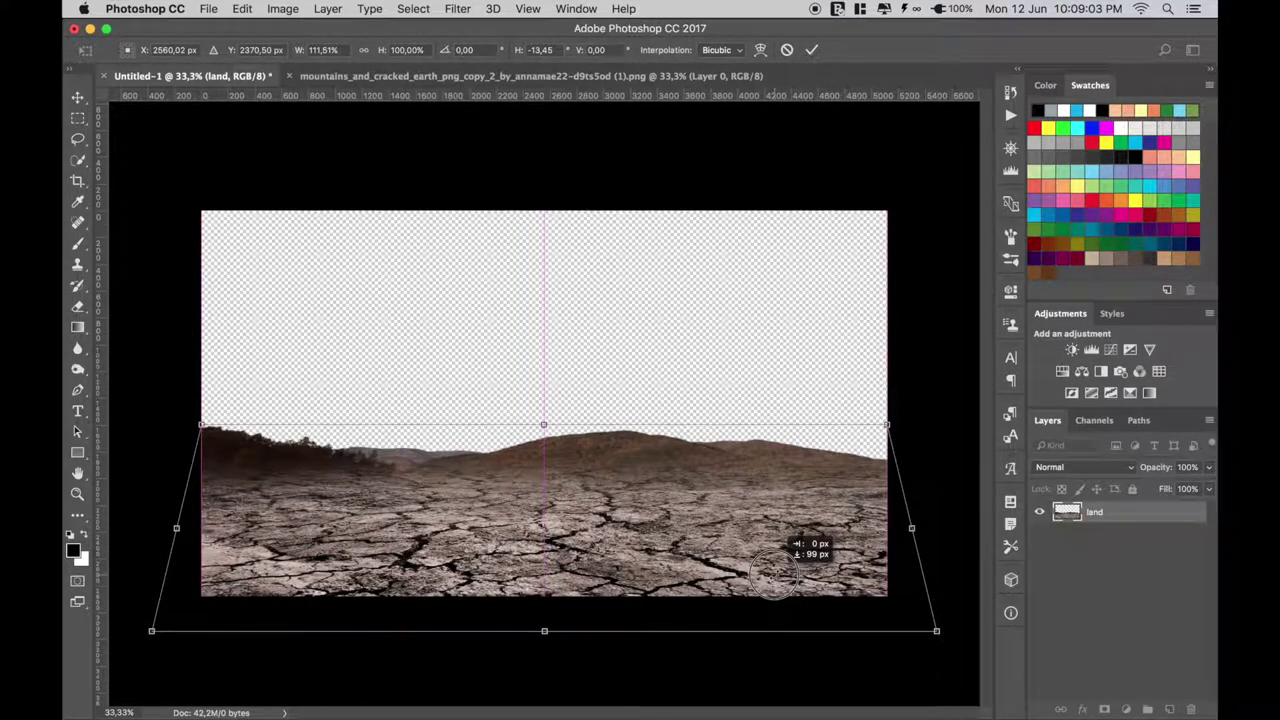
left_click(811, 49)
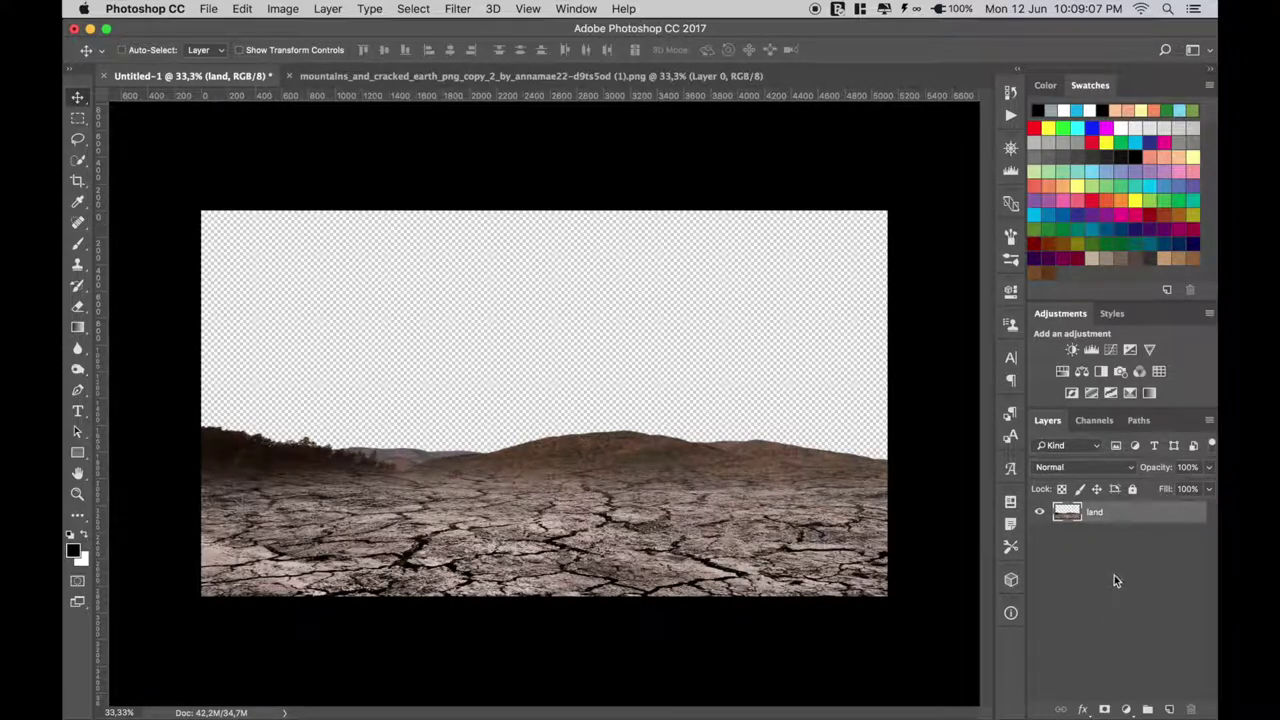
Add a new layer beneath land and fill it with grey from Swatches using Paint Bucket.
left_click(1169, 709)
left_click_drag(1097, 532, 1104, 558)
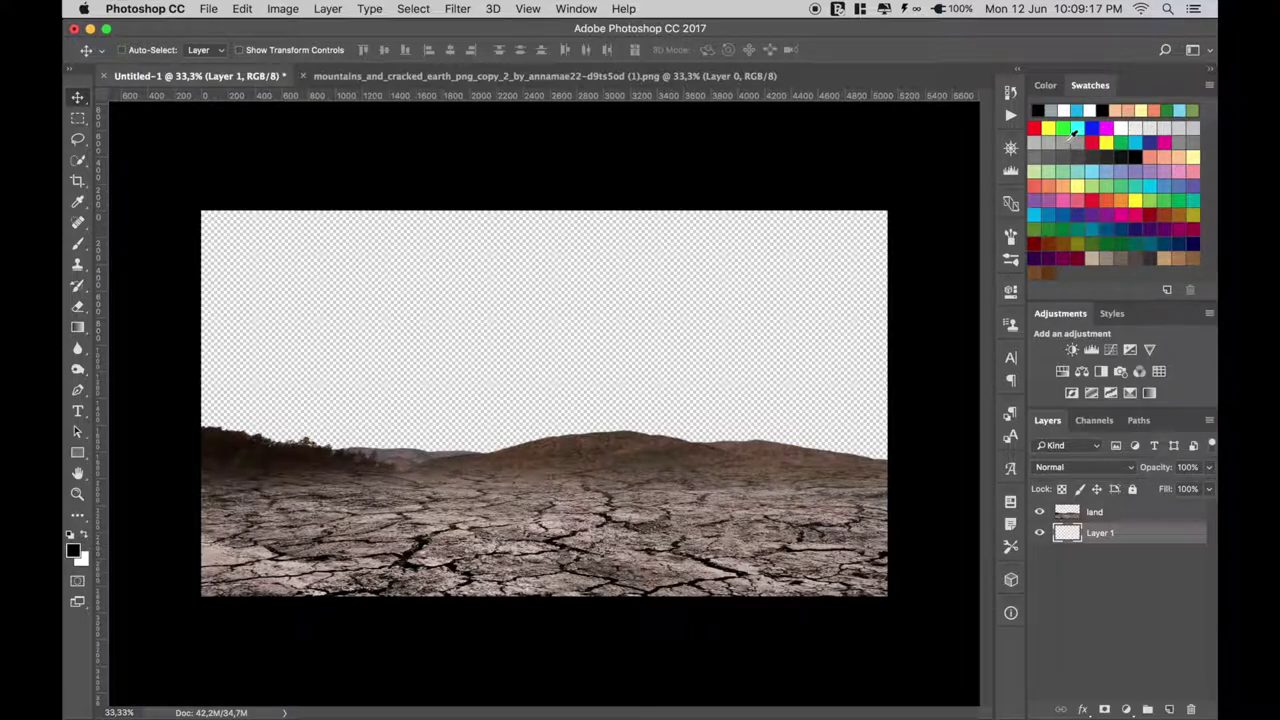
left_click(1063, 157)
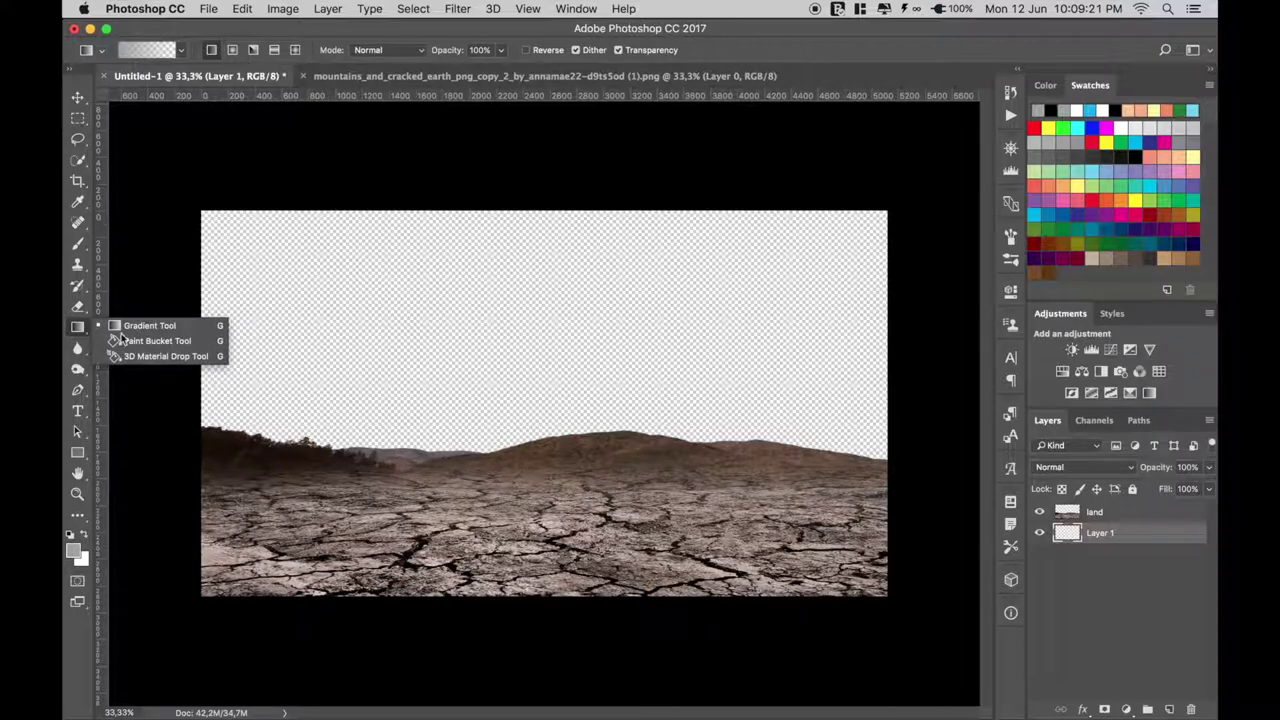
left_click_drag(78, 327, 150, 343)
left_click(469, 371)
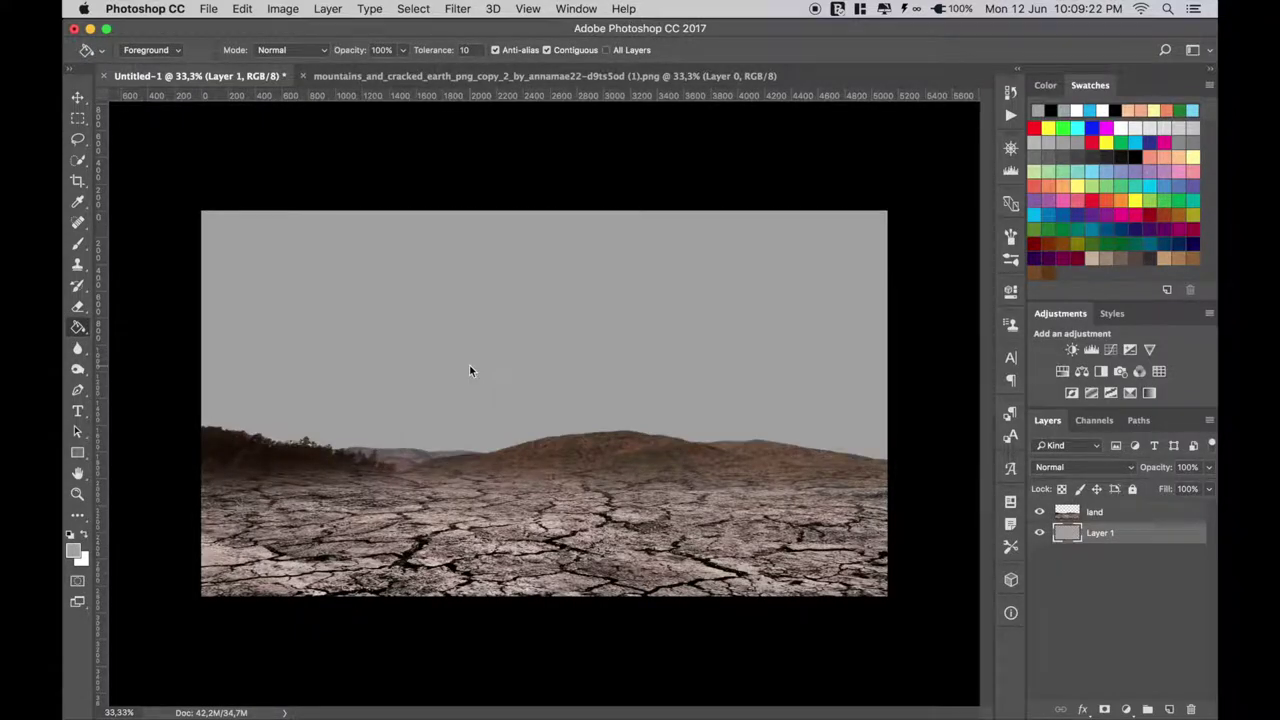
left_click(78, 97)
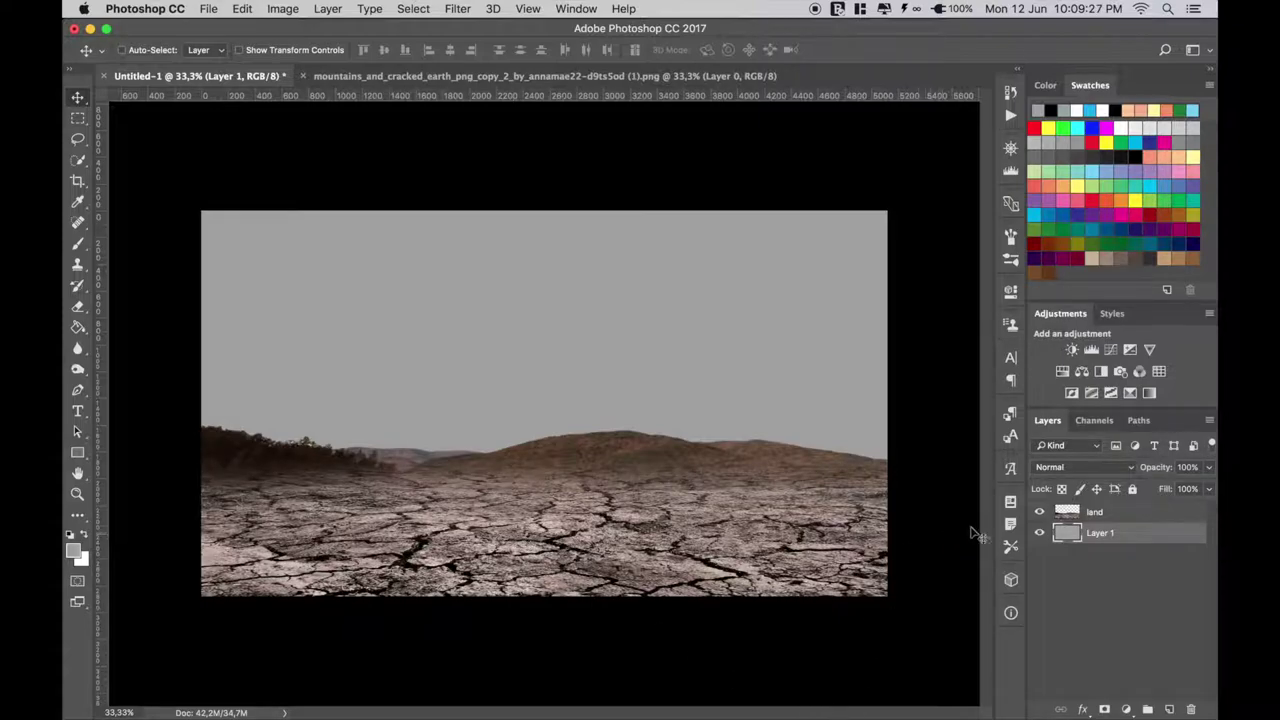
Reselect the land layer and close the mountains source image.
left_click(1068, 515)
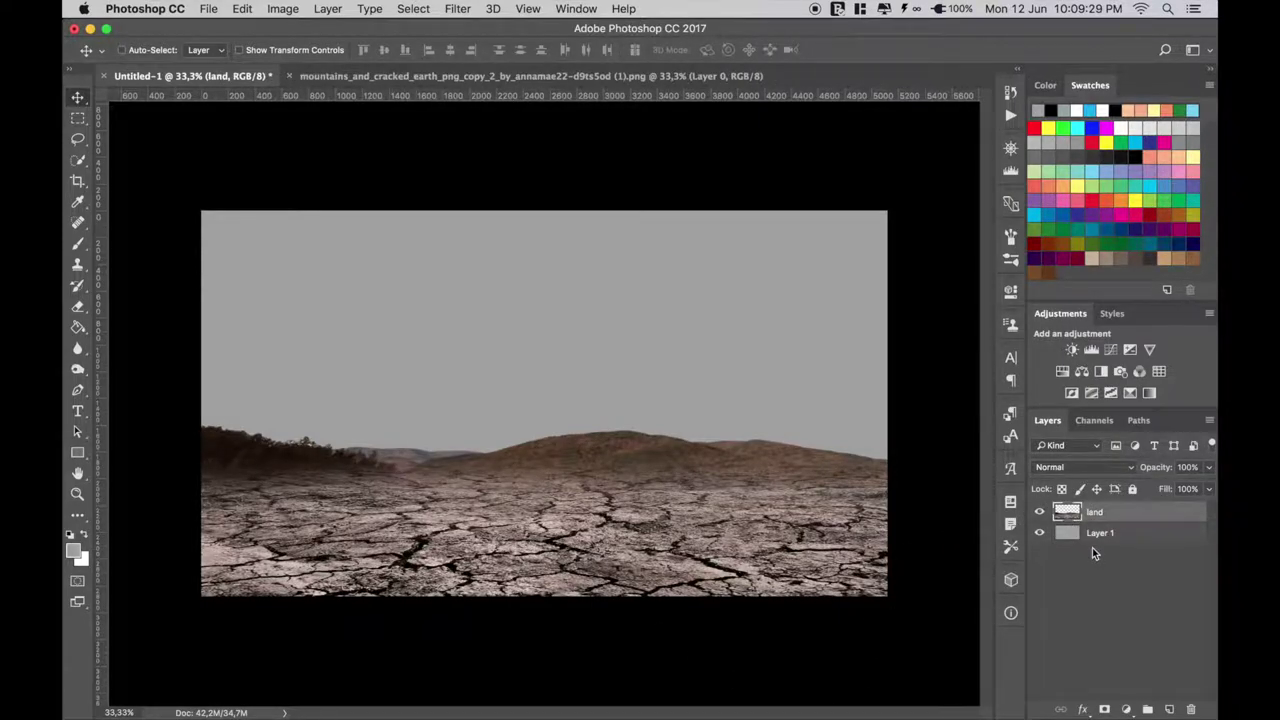
key("super+plus")
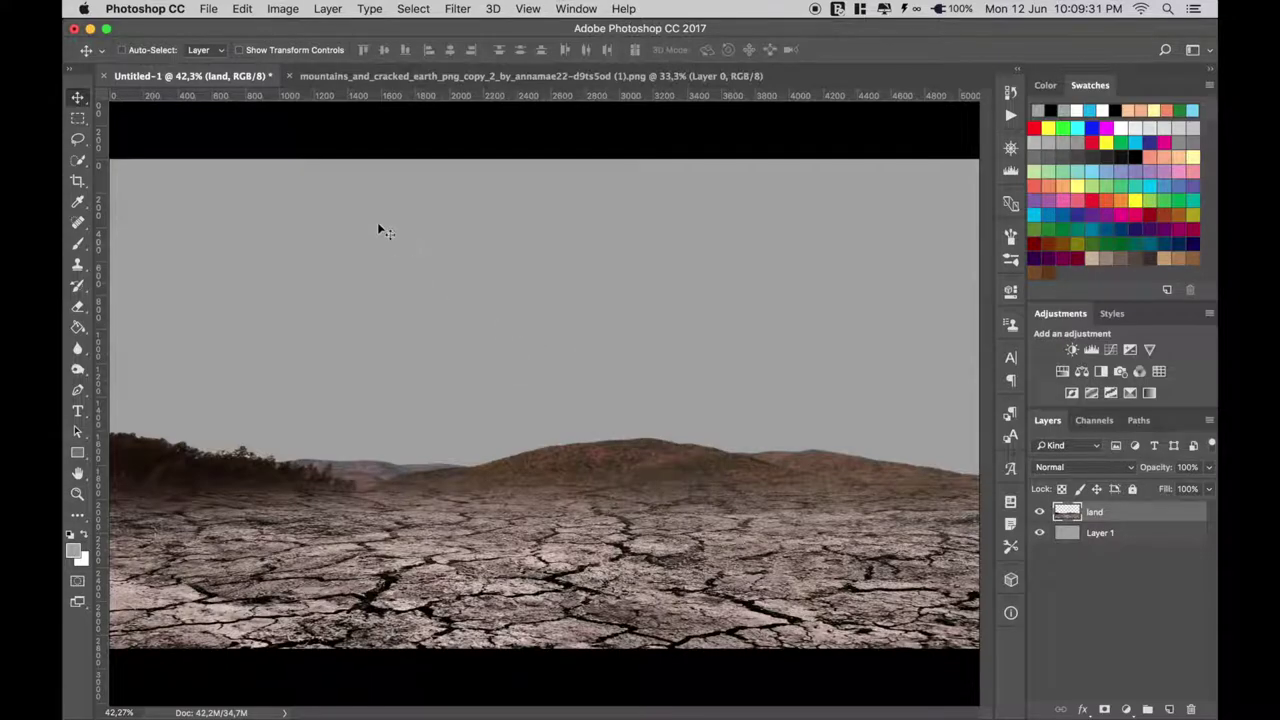
left_click(289, 76)
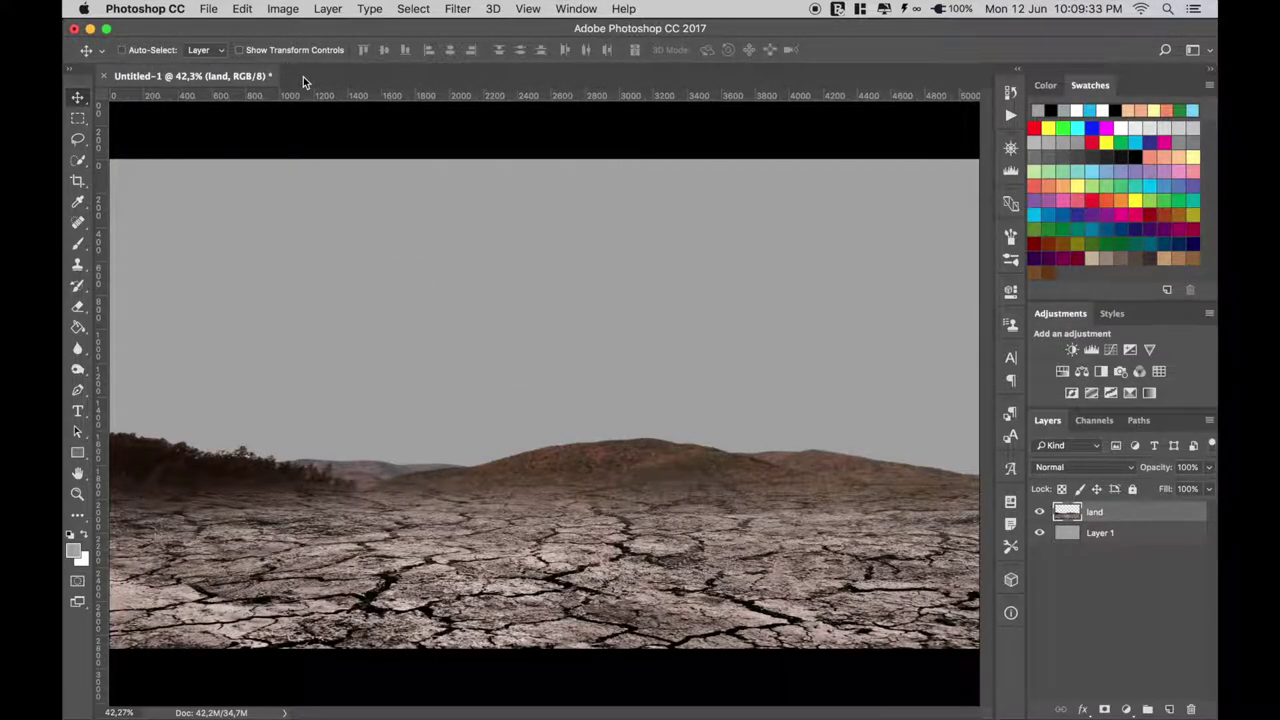
key("super+minus")
right_click(431, 76)
Open brittany-195961.jpg and drag it into the Untitled-1 composition.
left_click(478, 149)
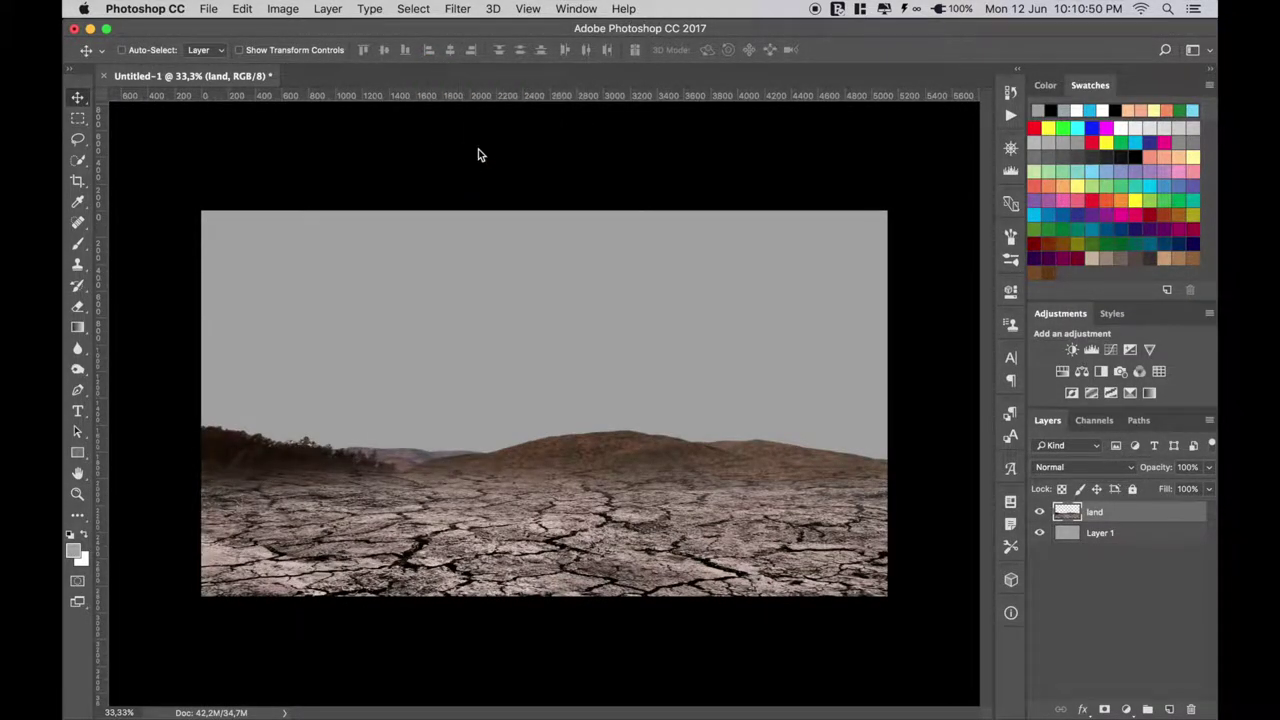
left_click(465, 107)
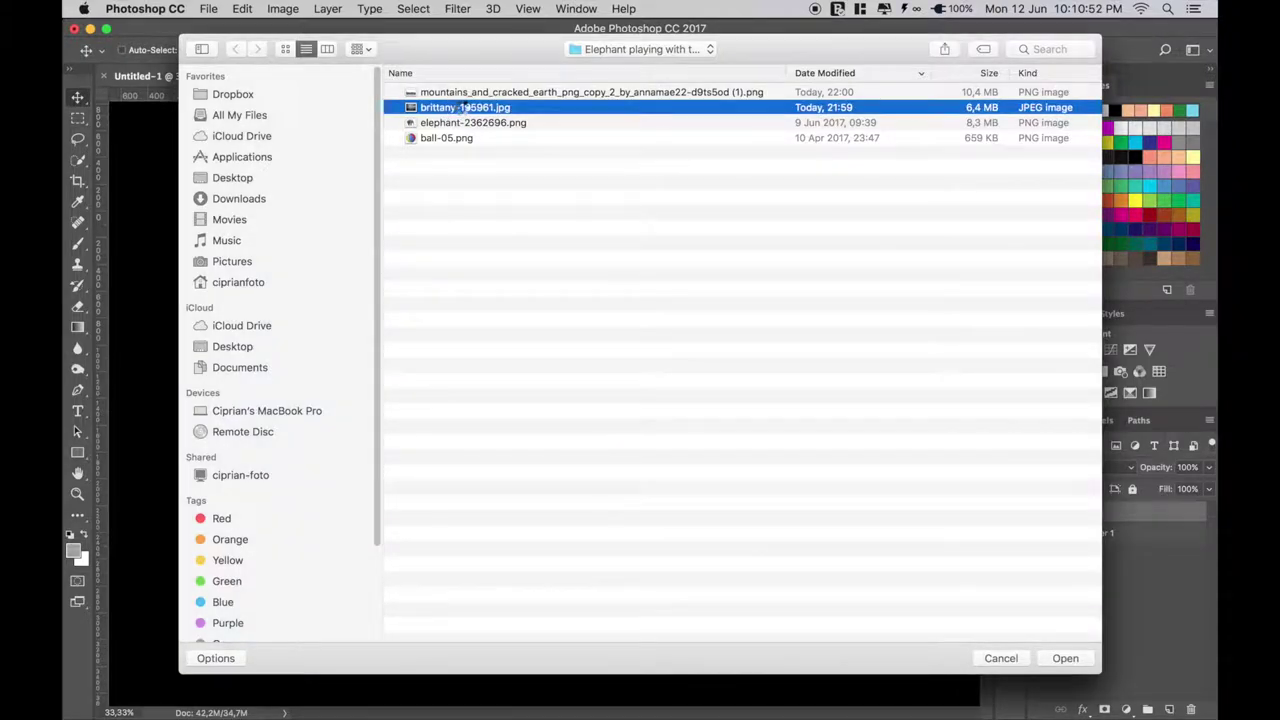
double_click(465, 107)
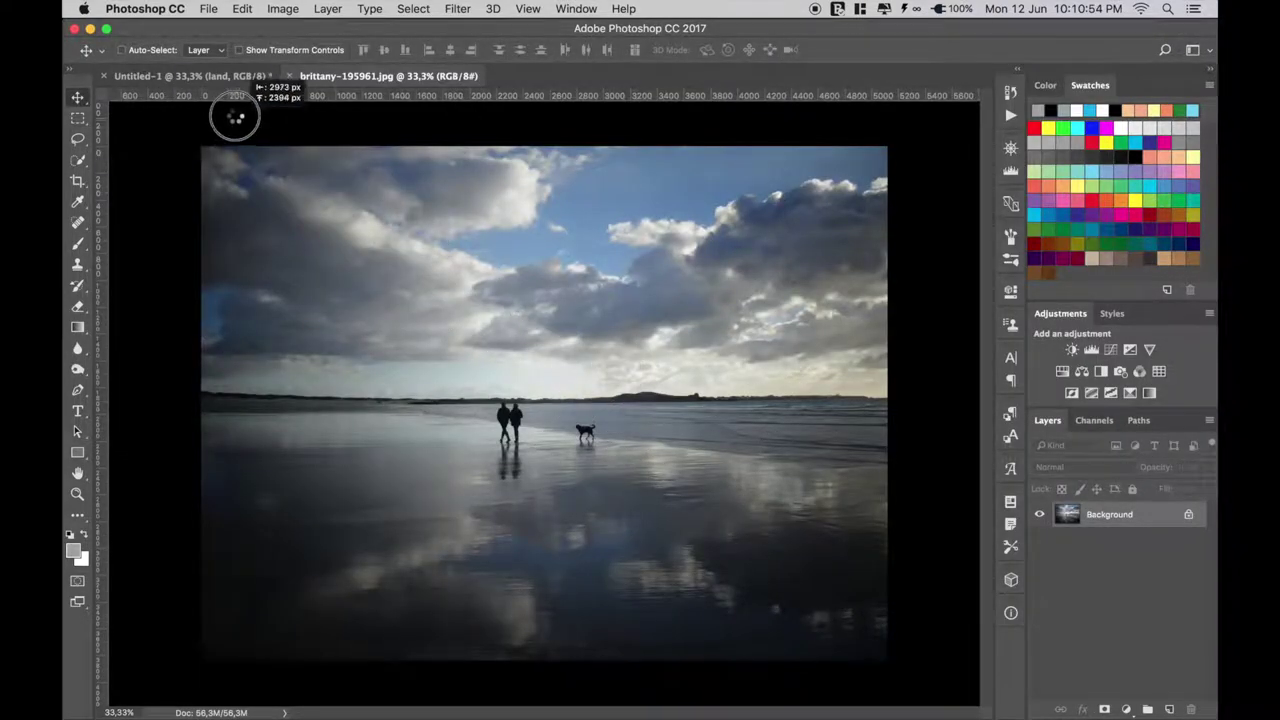
left_click(224, 77)
mouse_move(224, 77)
left_mouse_down()
mouse_move(540, 334)
mouse_move(675, 485)
mouse_move(655, 522)
left_mouse_up()
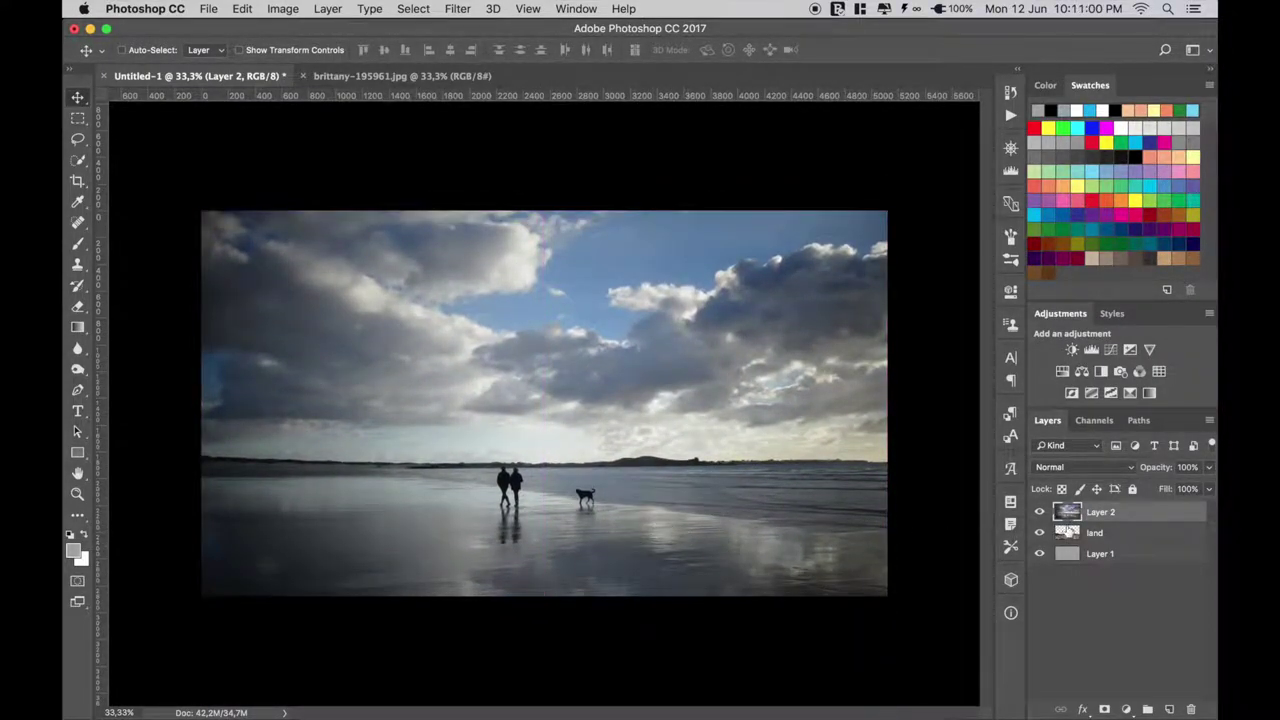
Rename the photo layer 'clouds', move it beneath land, and close the brittany source.
double_click(1102, 512)
type("clouds")
key("Return")
left_click_drag(1134, 521, 1137, 543)
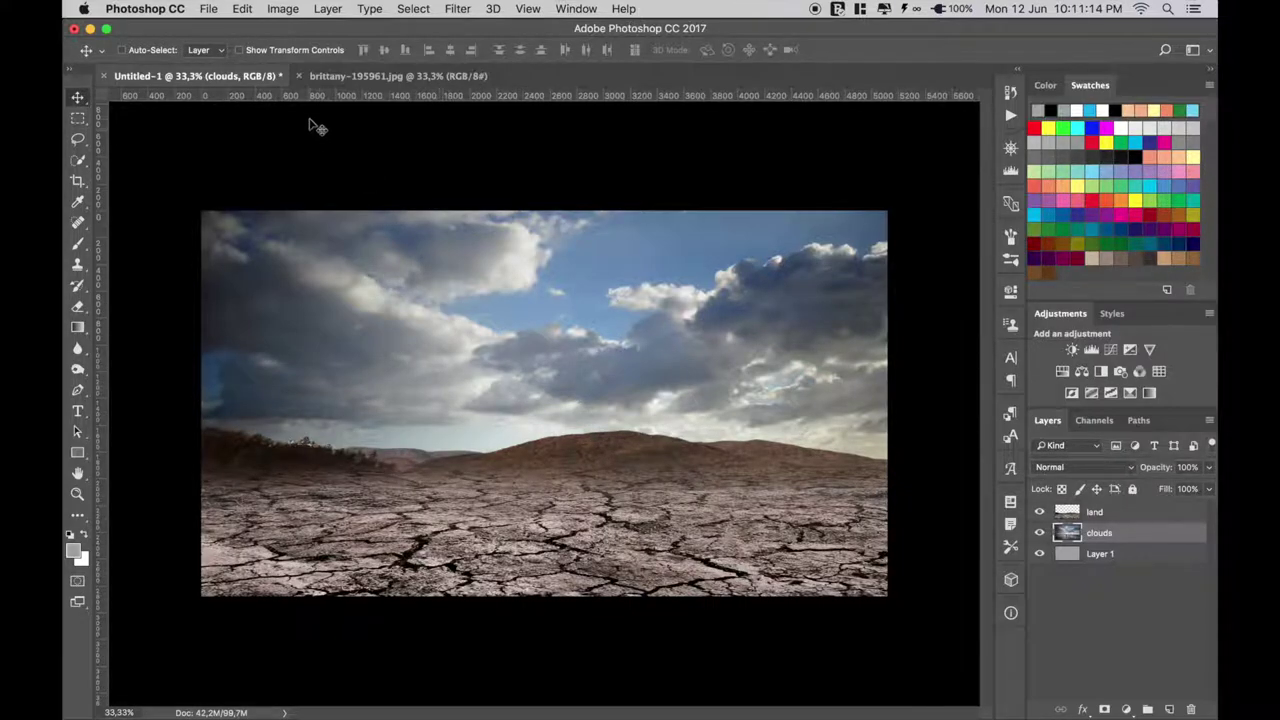
left_click(299, 75)
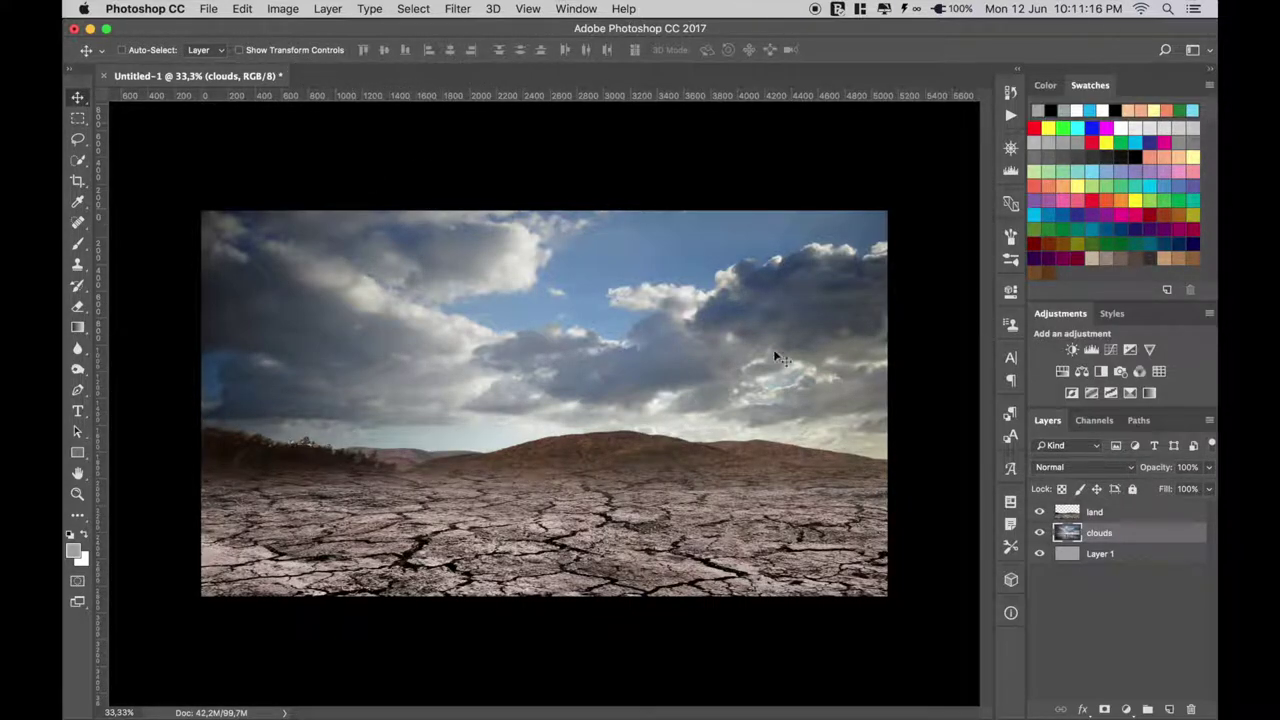
Clip a Hue/Saturation adjustment to land with slightly lowered saturation.
left_click(1072, 516)
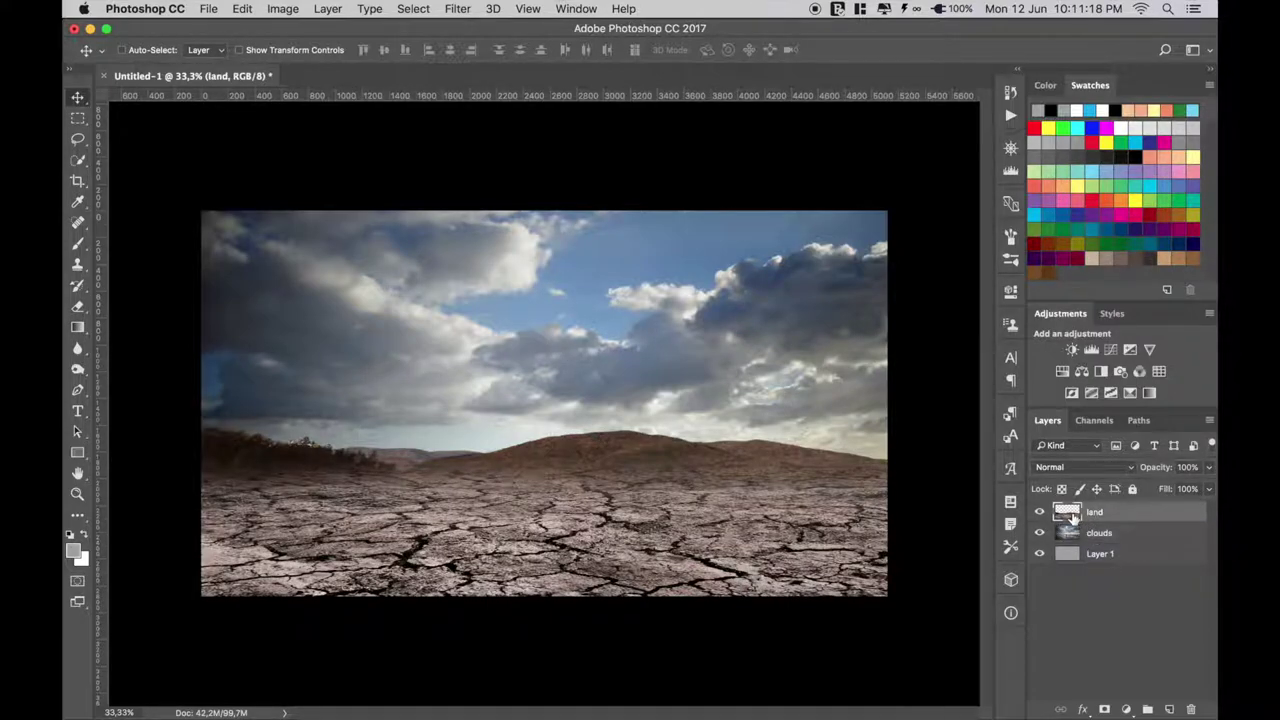
left_click(1062, 371)
left_click(869, 557)
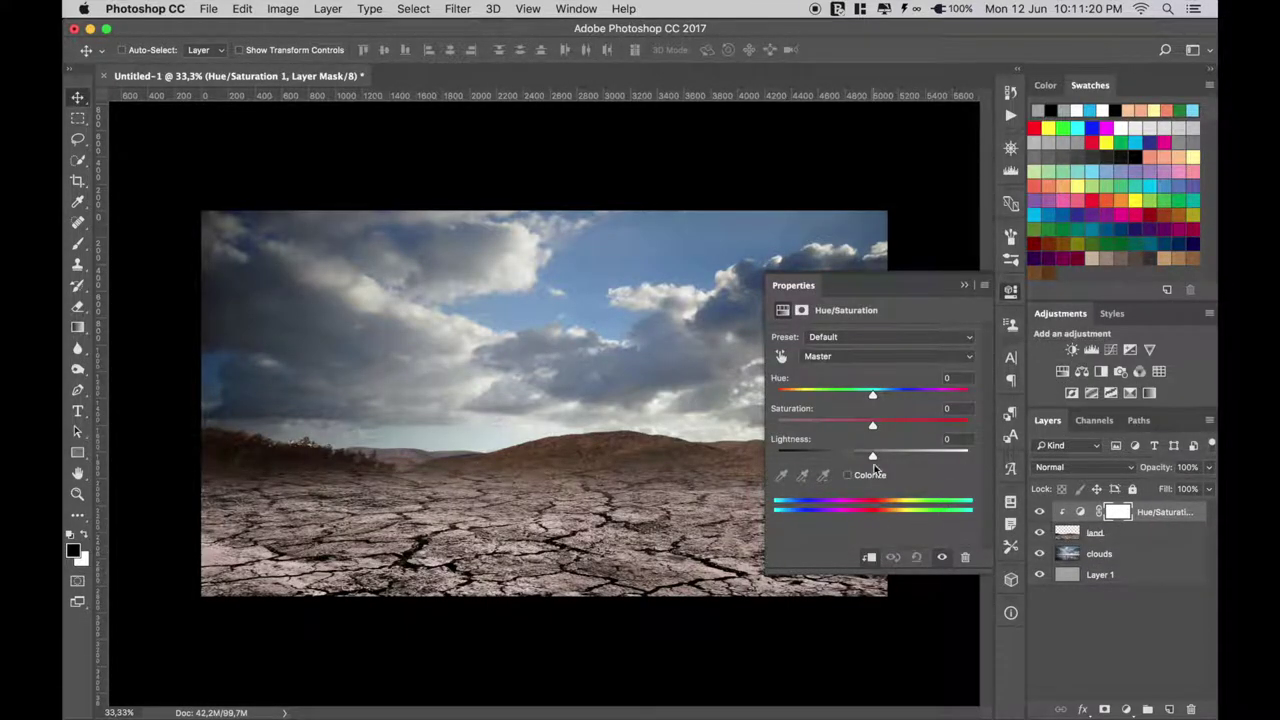
left_click_drag(872, 426, 851, 427)
left_click(965, 286)
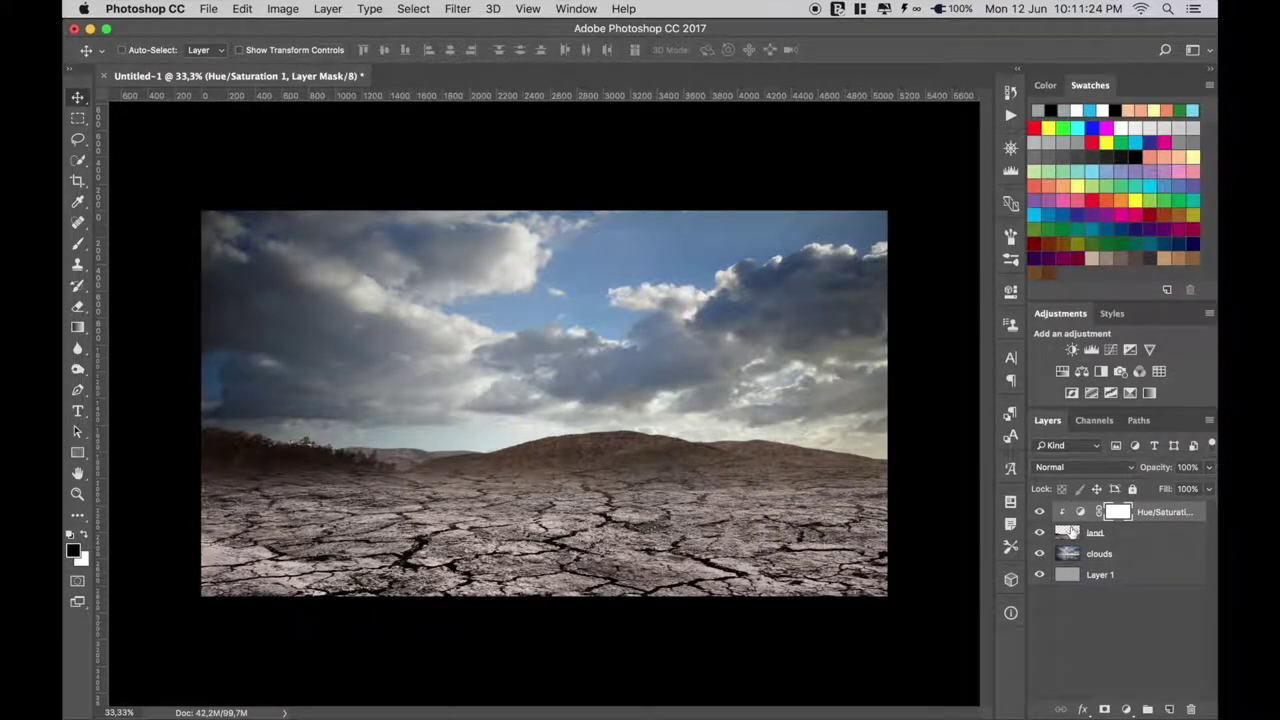
left_click(1071, 537)
Lighten the treeline along the horizon with Dodge set to Highlights at 39% exposure.
left_click(78, 369)
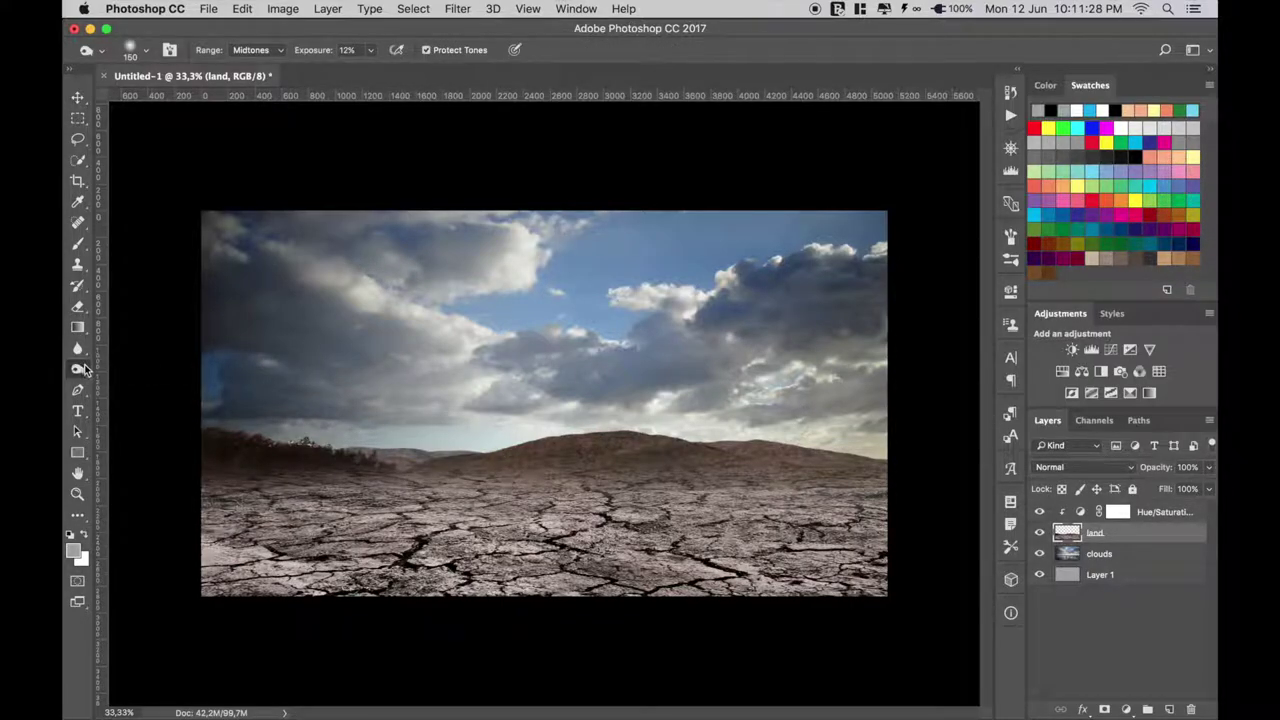
left_click(240, 51)
left_click(252, 62)
left_click_drag(300, 50, 338, 50)
mouse_move(278, 423)
left_mouse_down()
mouse_move(261, 437)
mouse_move(226, 429)
mouse_move(417, 477)
mouse_move(323, 443)
left_mouse_up()
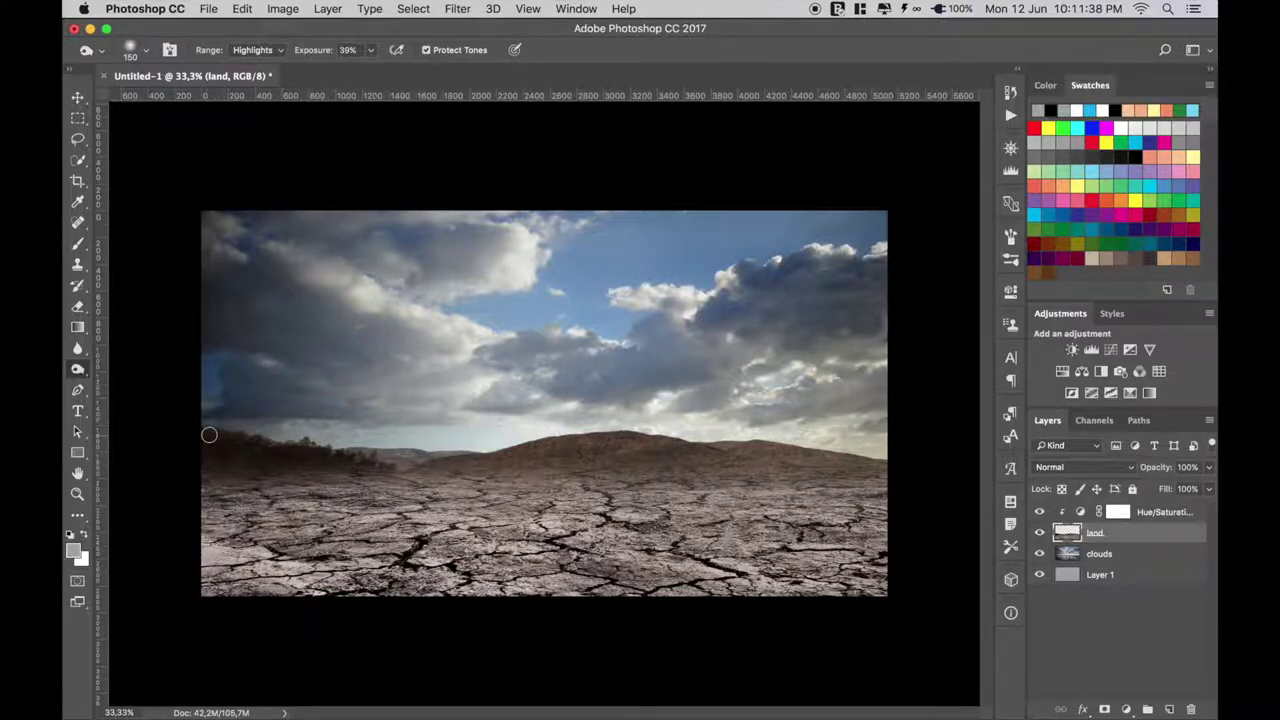
mouse_move(209, 435)
left_mouse_down()
mouse_move(191, 426)
mouse_move(366, 453)
left_mouse_up()
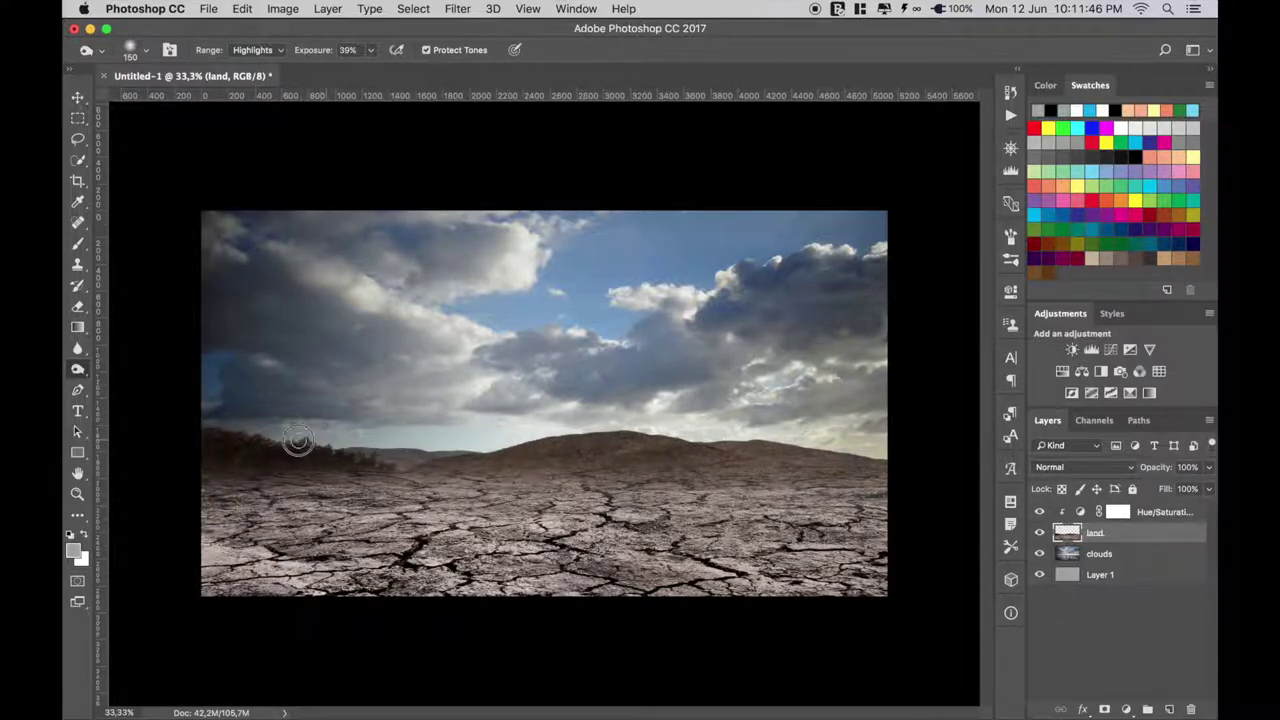
Darken the horizon band and bottom edges with the tool set to Midtones at 50% exposure.
left_click(255, 50)
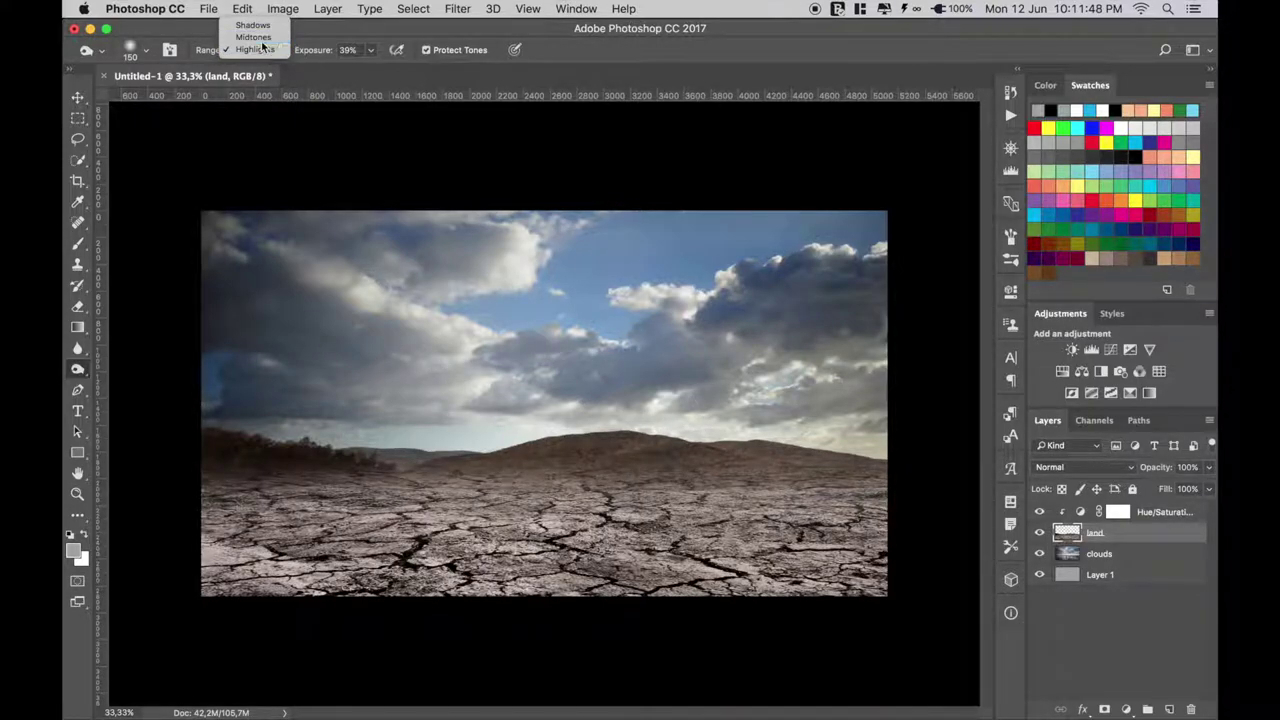
left_click(250, 35)
left_click(347, 50)
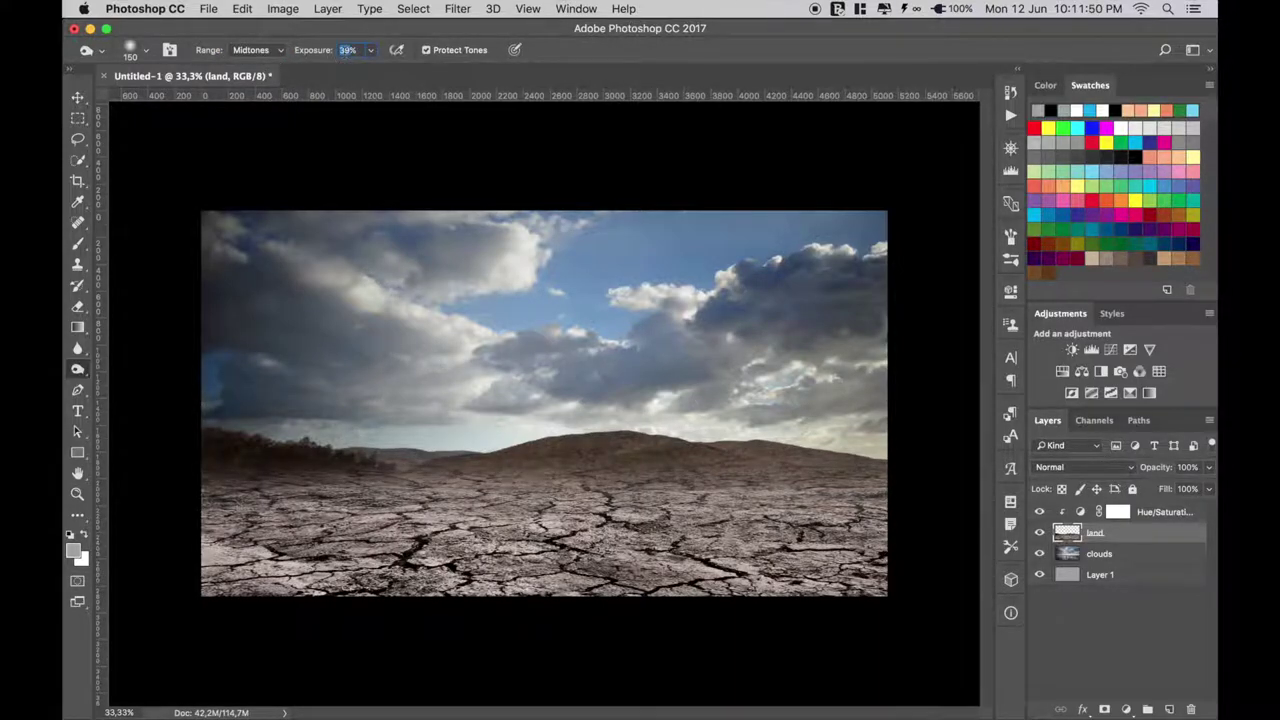
type("50")
key("Return")
mouse_move(517, 447)
left_mouse_down()
mouse_move(660, 434)
mouse_move(820, 443)
mouse_move(910, 465)
left_mouse_up()
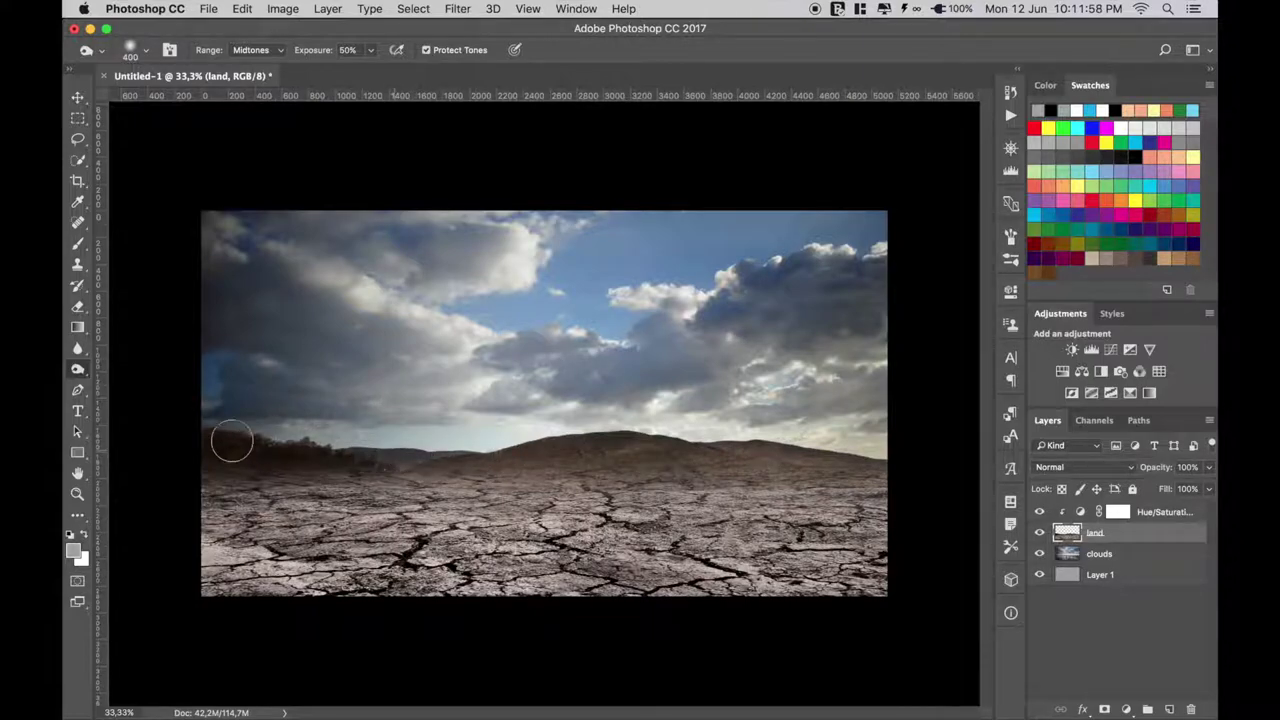
mouse_move(210, 593)
left_mouse_down()
mouse_move(908, 586)
mouse_move(886, 471)
mouse_move(767, 430)
left_mouse_up()
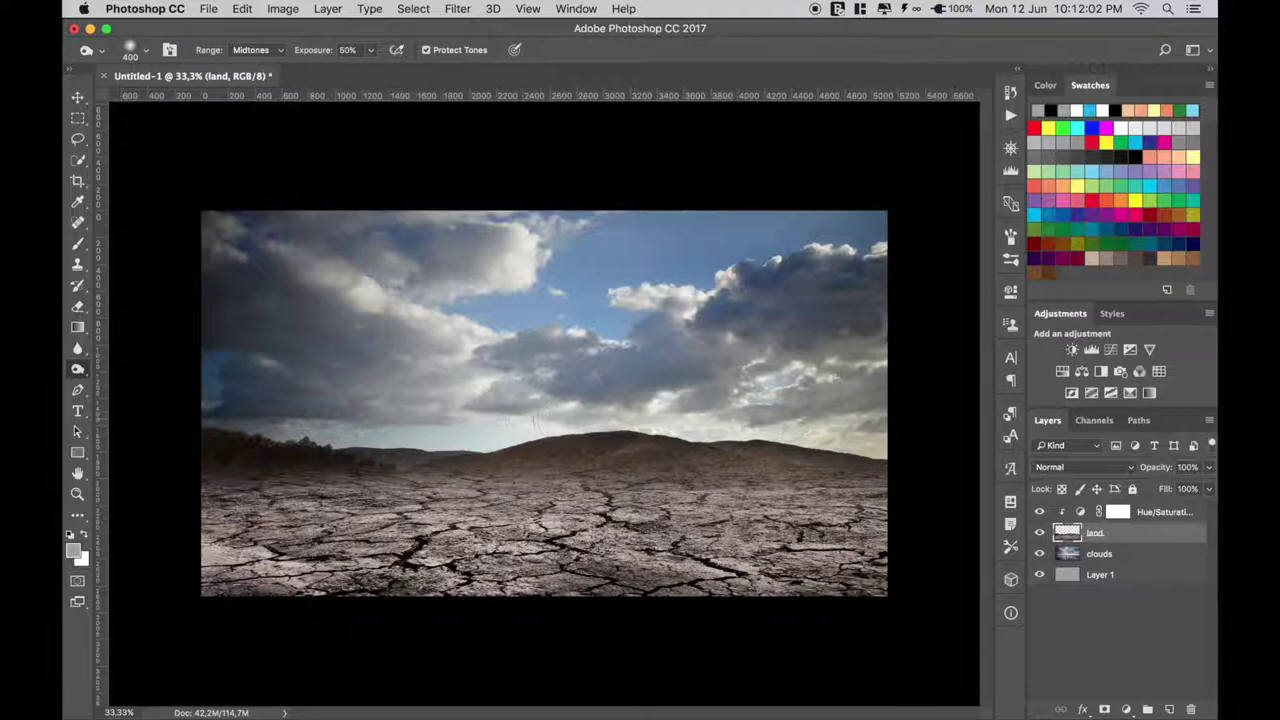
left_click_drag(394, 463, 746, 464)
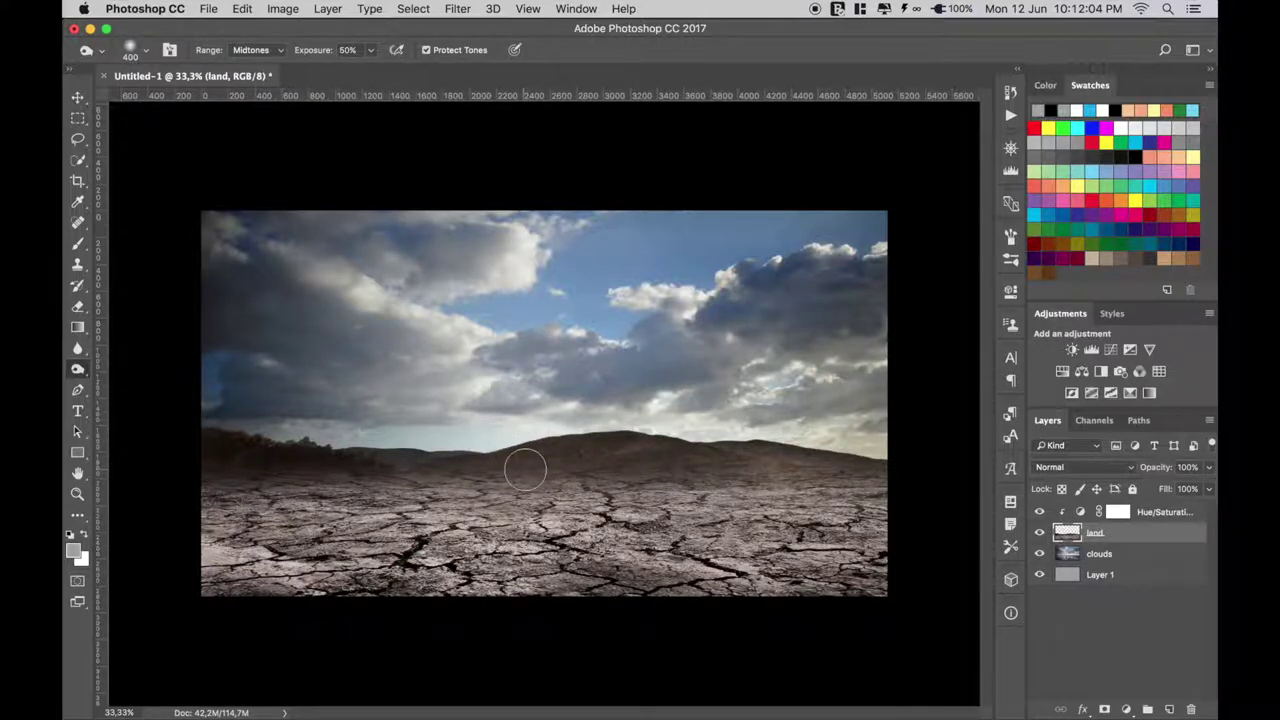
left_click_drag(525, 470, 942, 486)
left_click_drag(189, 577, 908, 587)
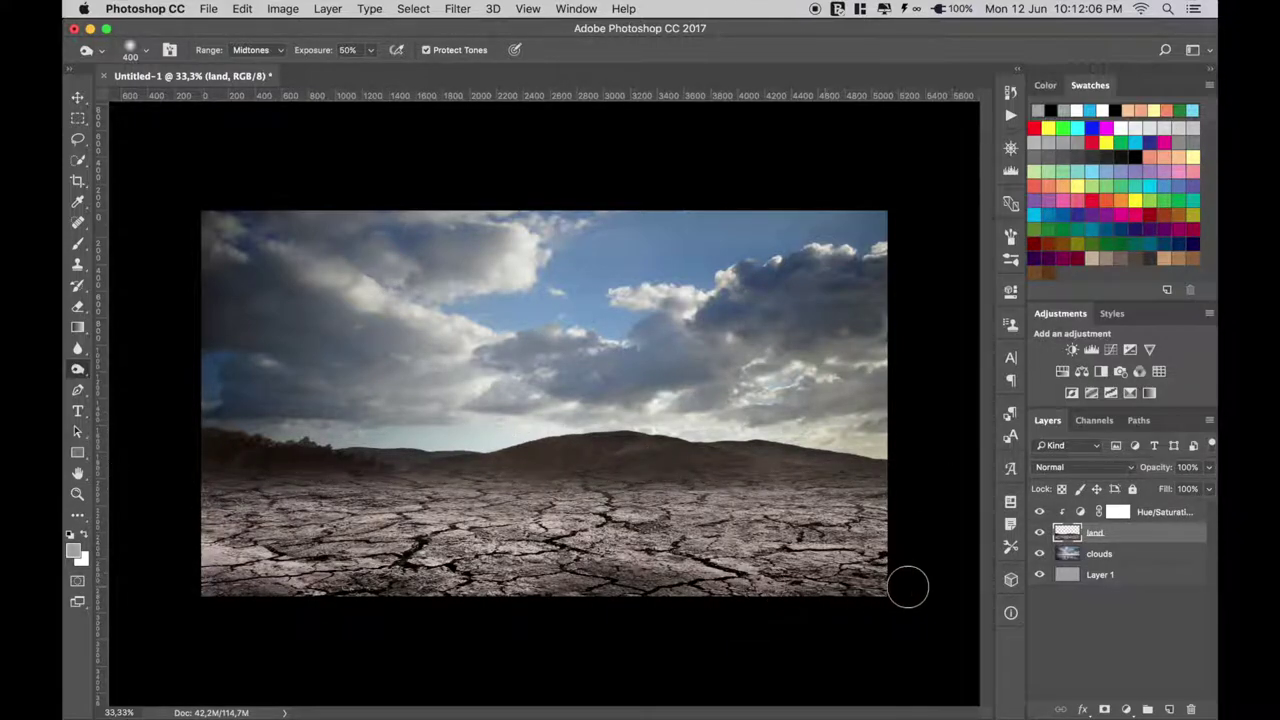
left_click(79, 99)
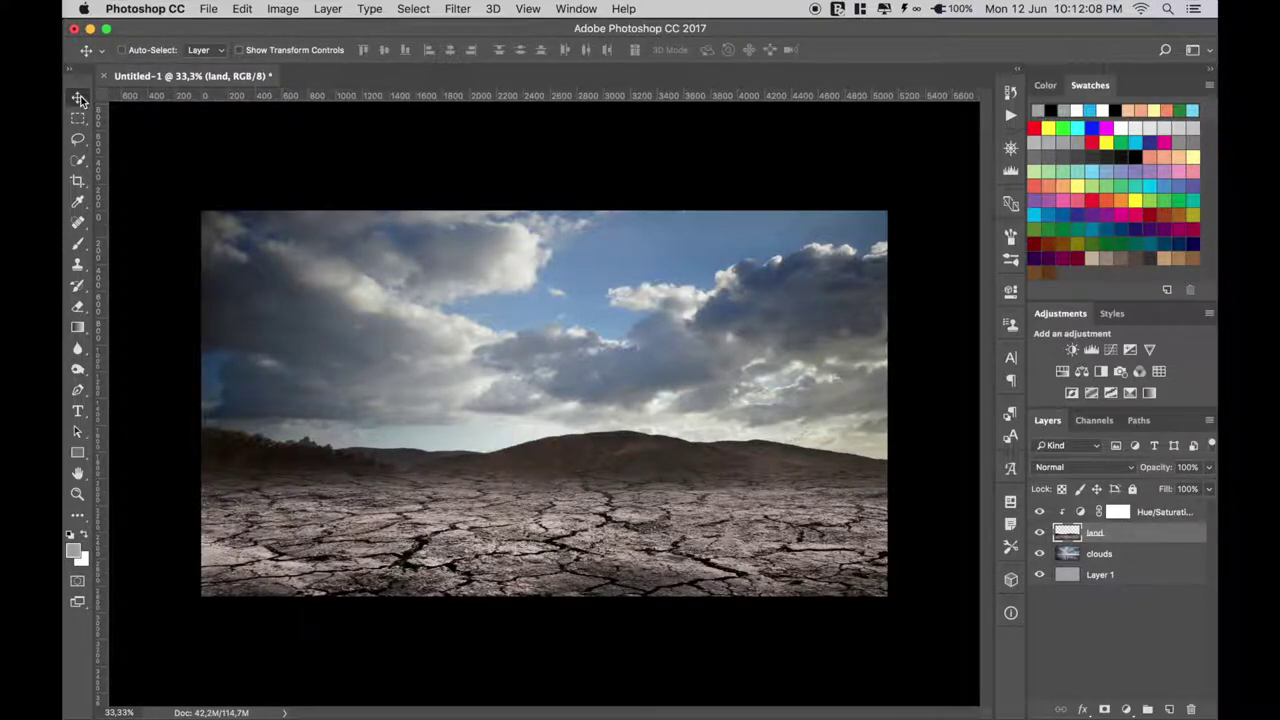
Clip a Hue/Saturation adjustment to the clouds layer with Saturation at -22.
left_click(1060, 556)
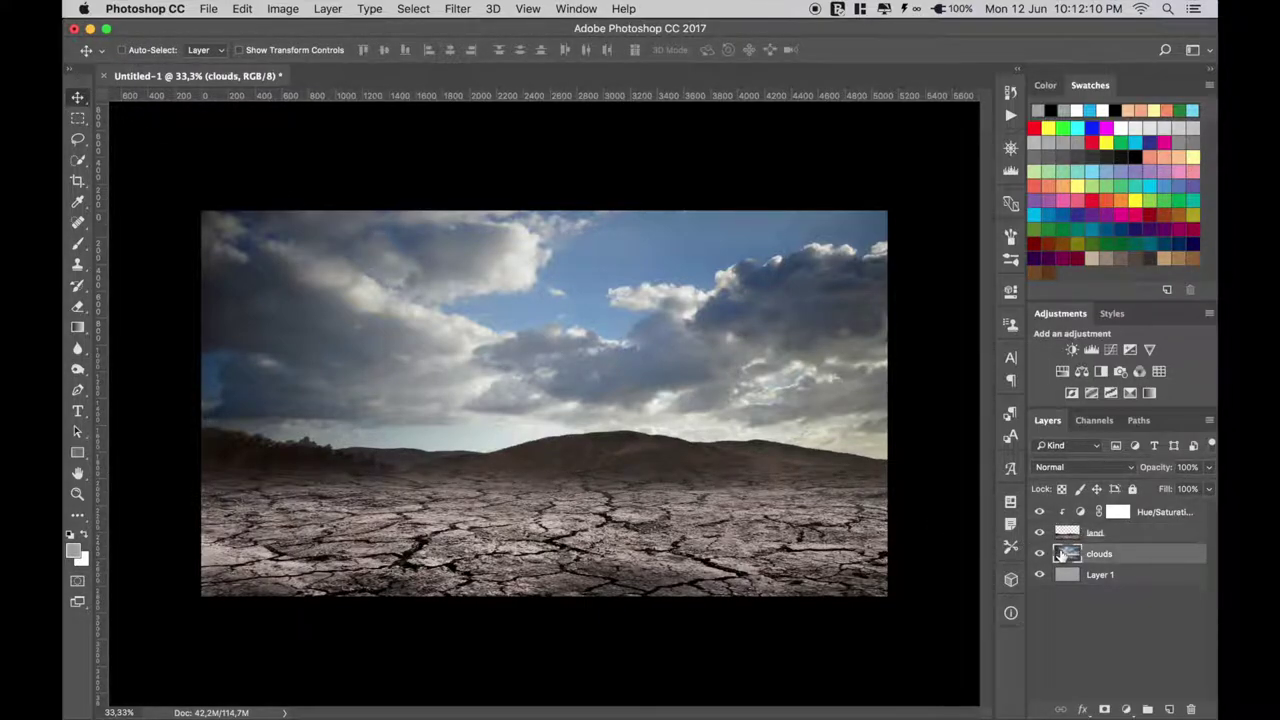
left_click(1062, 371)
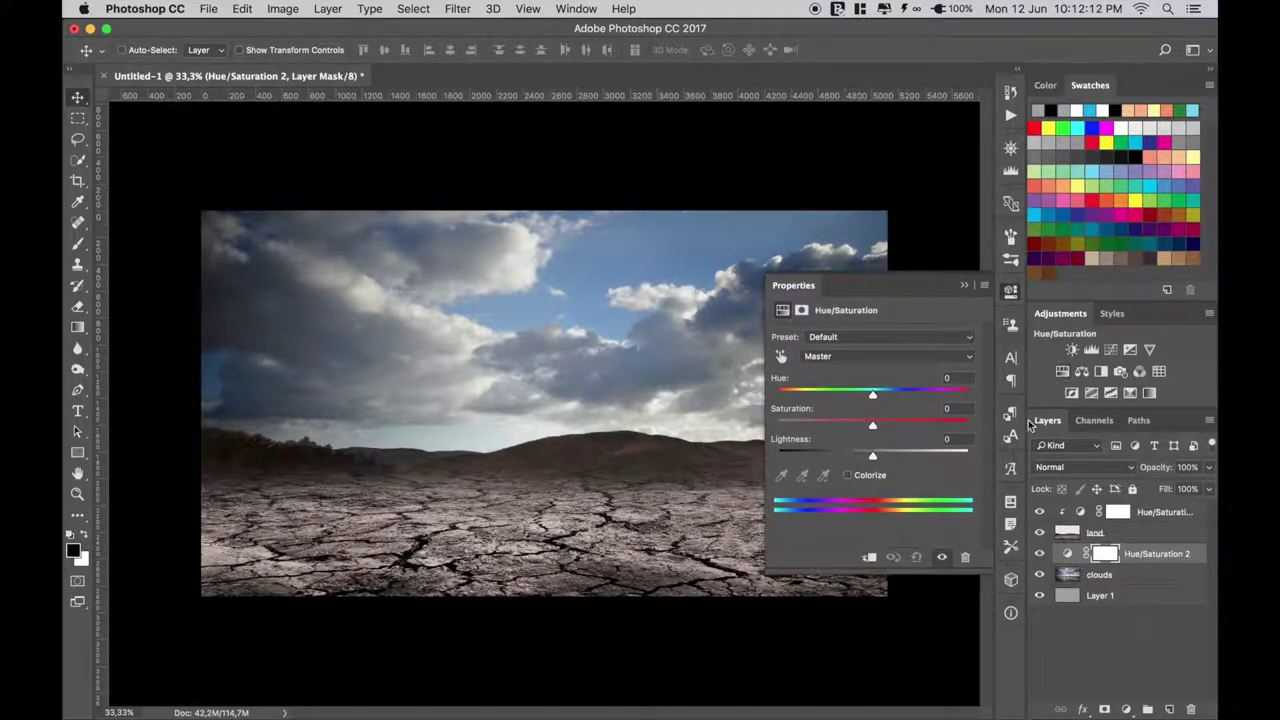
left_click(869, 557)
left_click_drag(872, 426, 851, 427)
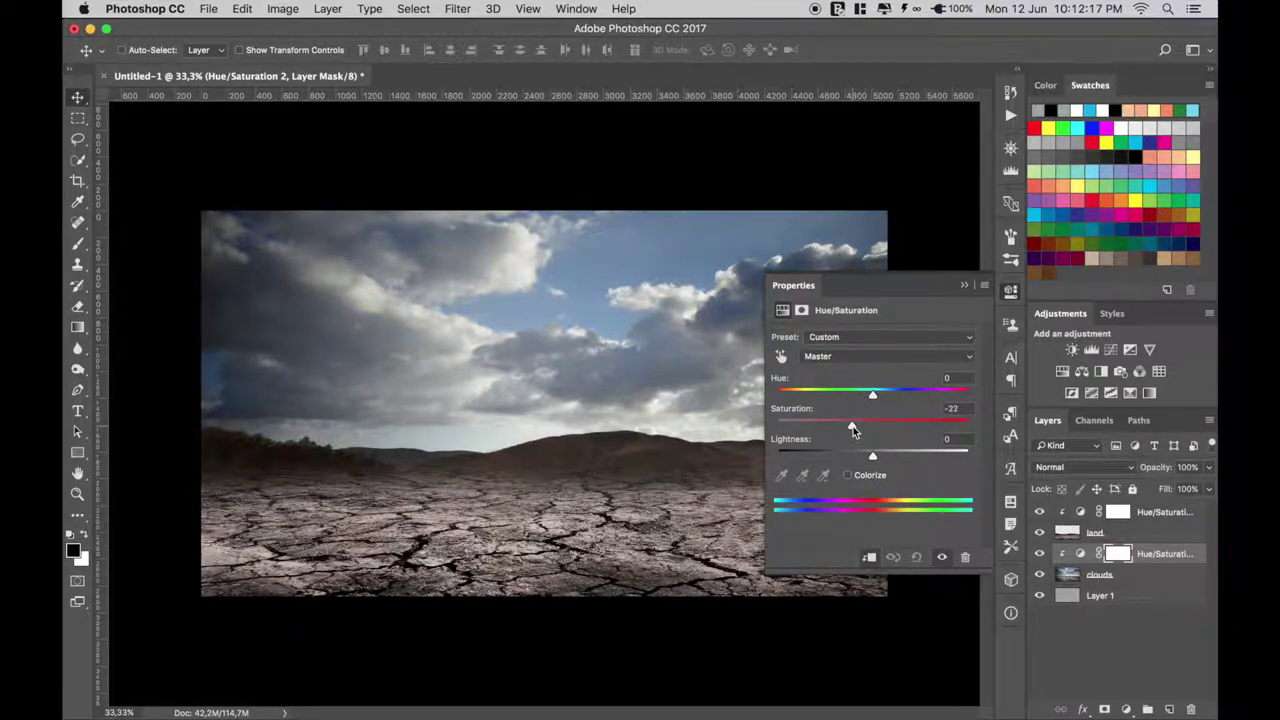
left_click(966, 288)
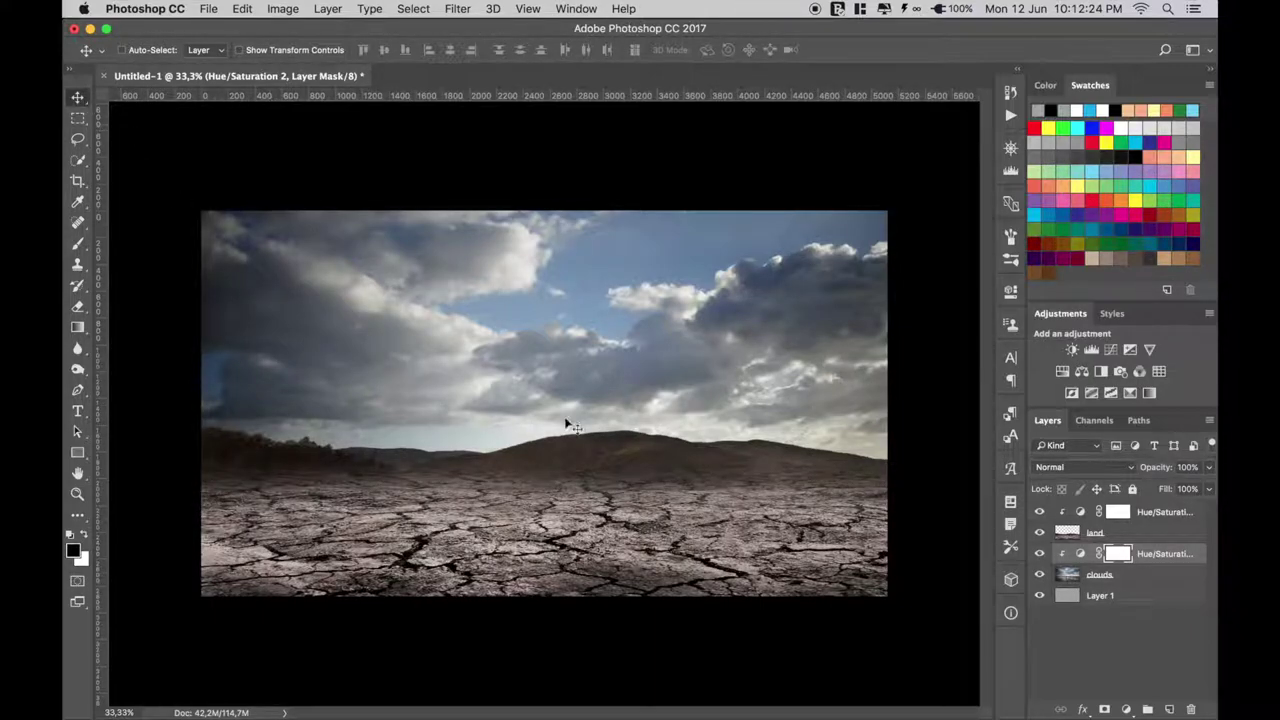
left_click(1082, 514)
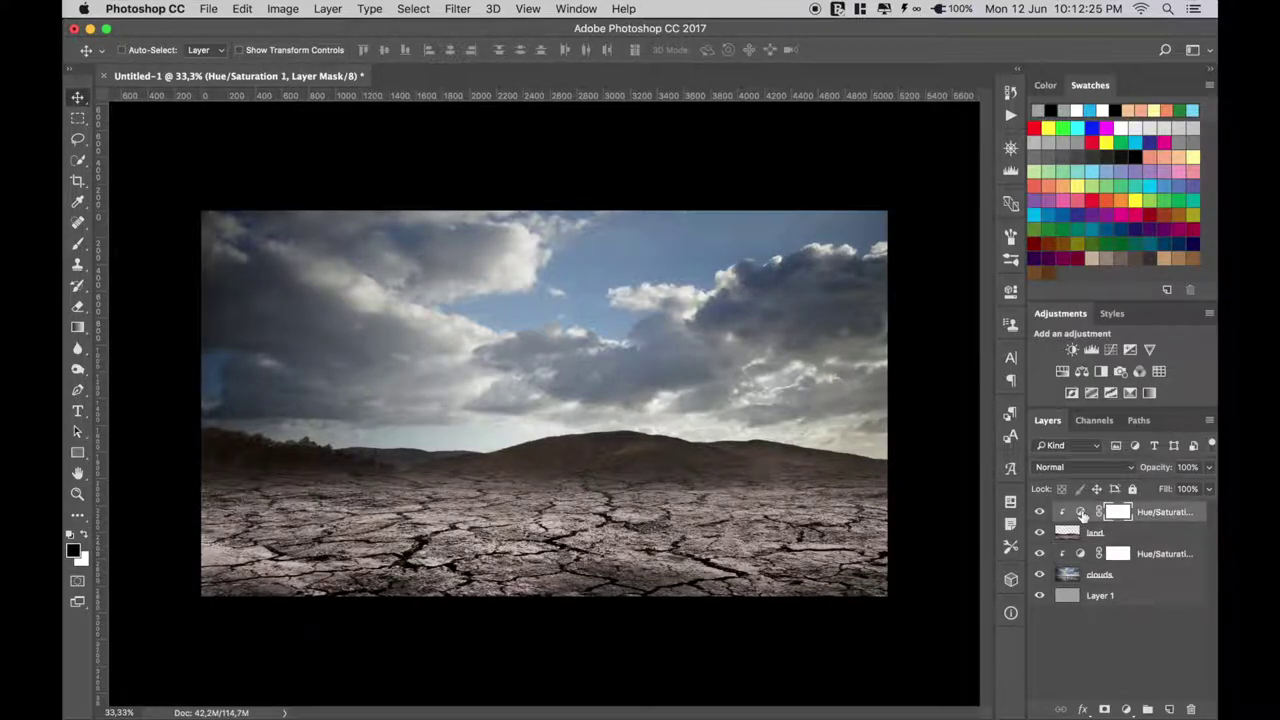
right_click(420, 72)
Bring elephant-2362696.png into the scene as layer 'elephant' and close its source.
left_click(454, 150)
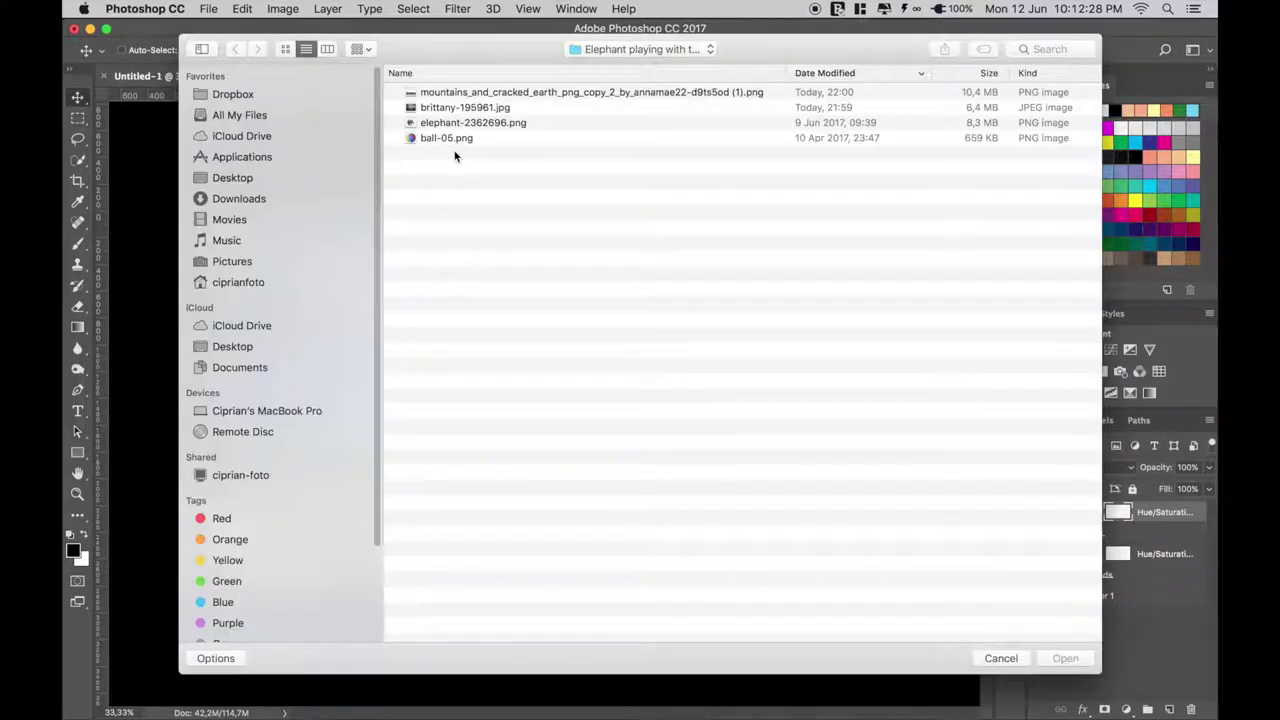
left_click(455, 127)
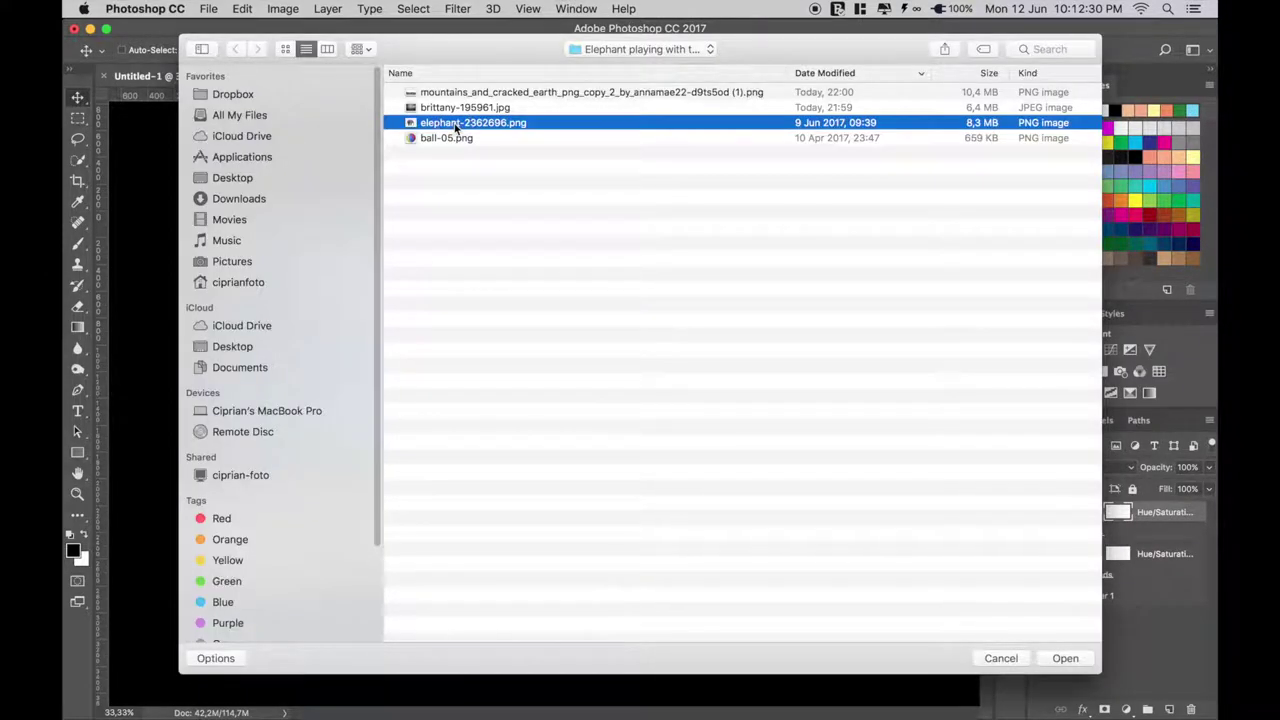
double_click(455, 127)
left_click_drag(521, 332, 463, 387)
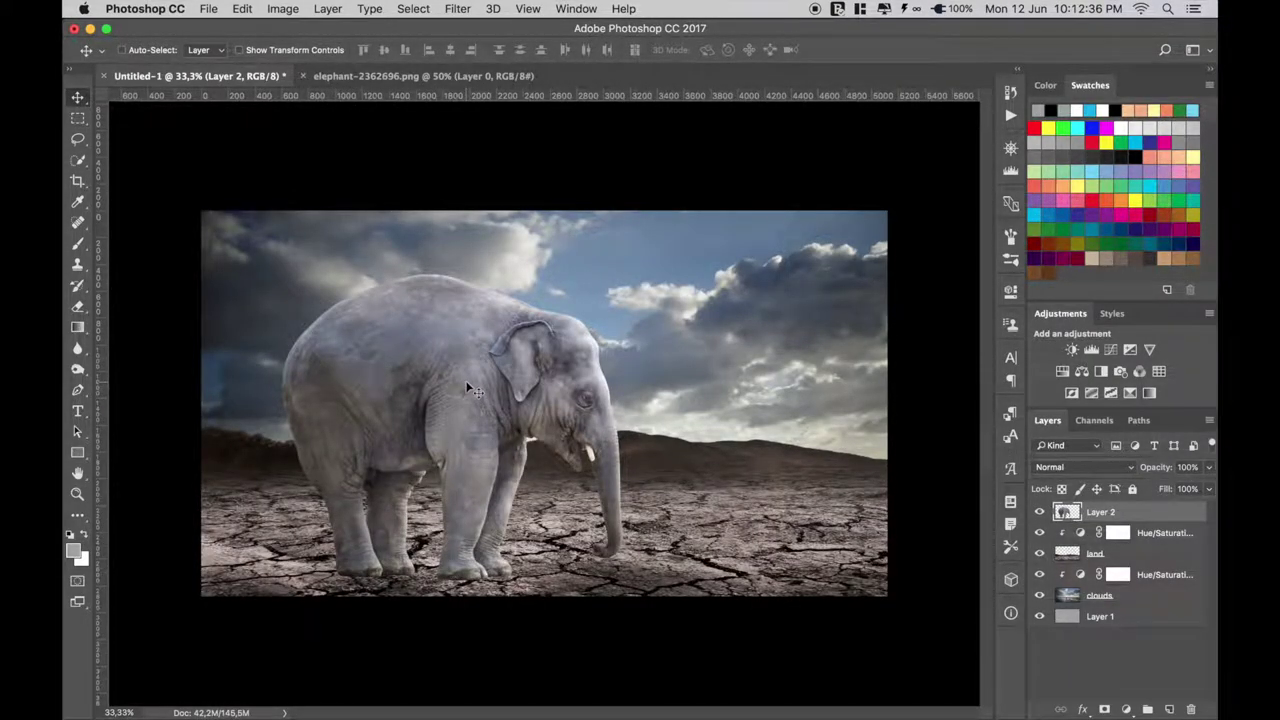
double_click(1100, 512)
type("elephant")
key("Return")
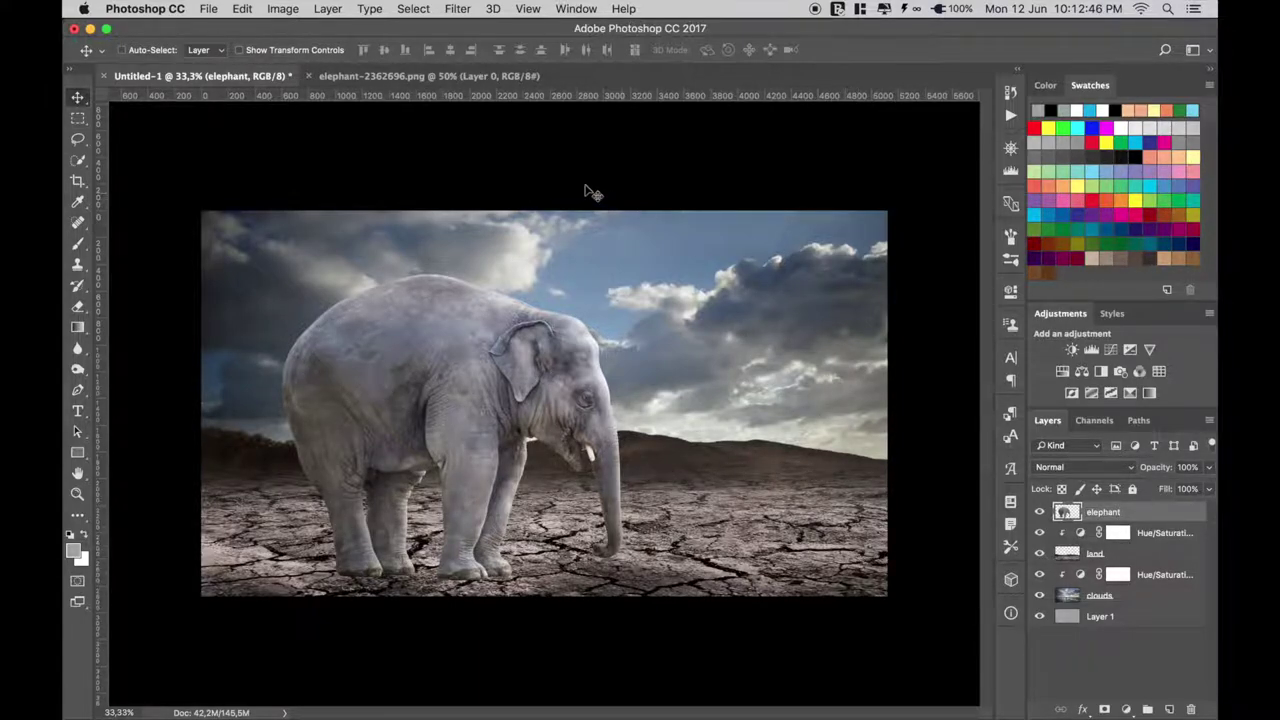
left_click(309, 76)
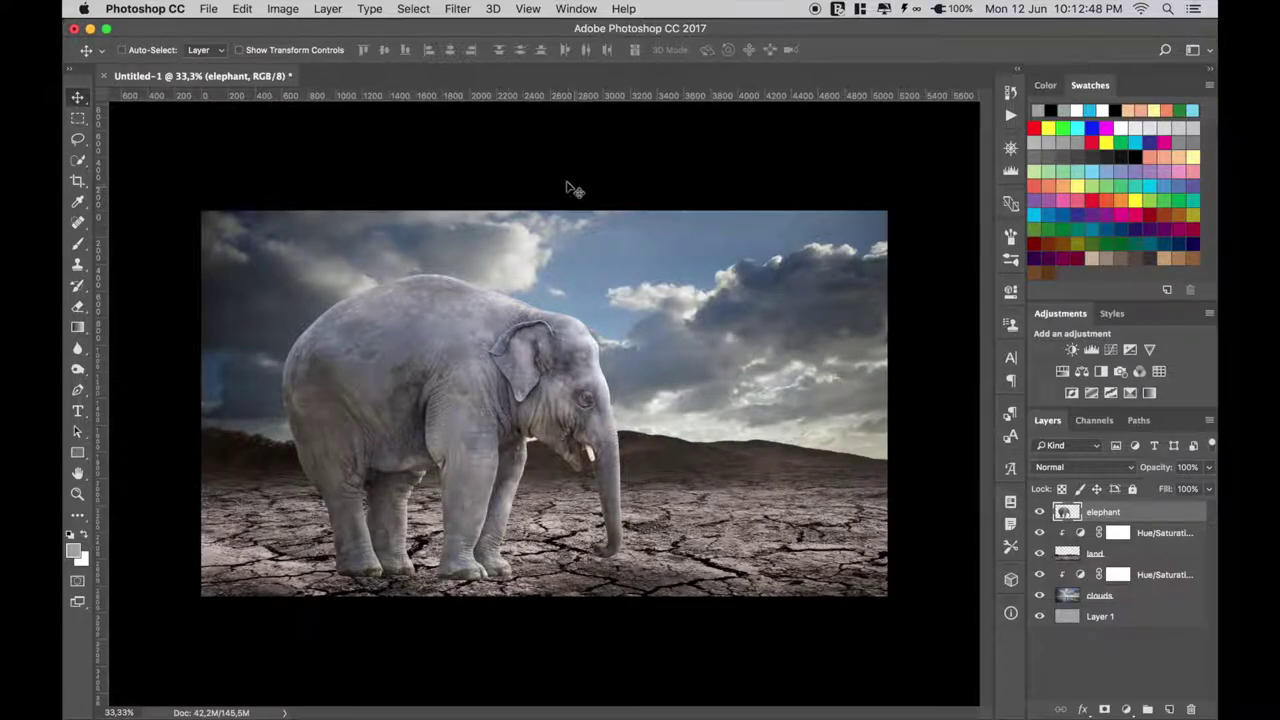
Bring ball-05.png into the scene beside the elephant as layer 'ball'.
right_click(481, 77)
left_click(523, 153)
left_click(440, 138)
double_click(440, 138)
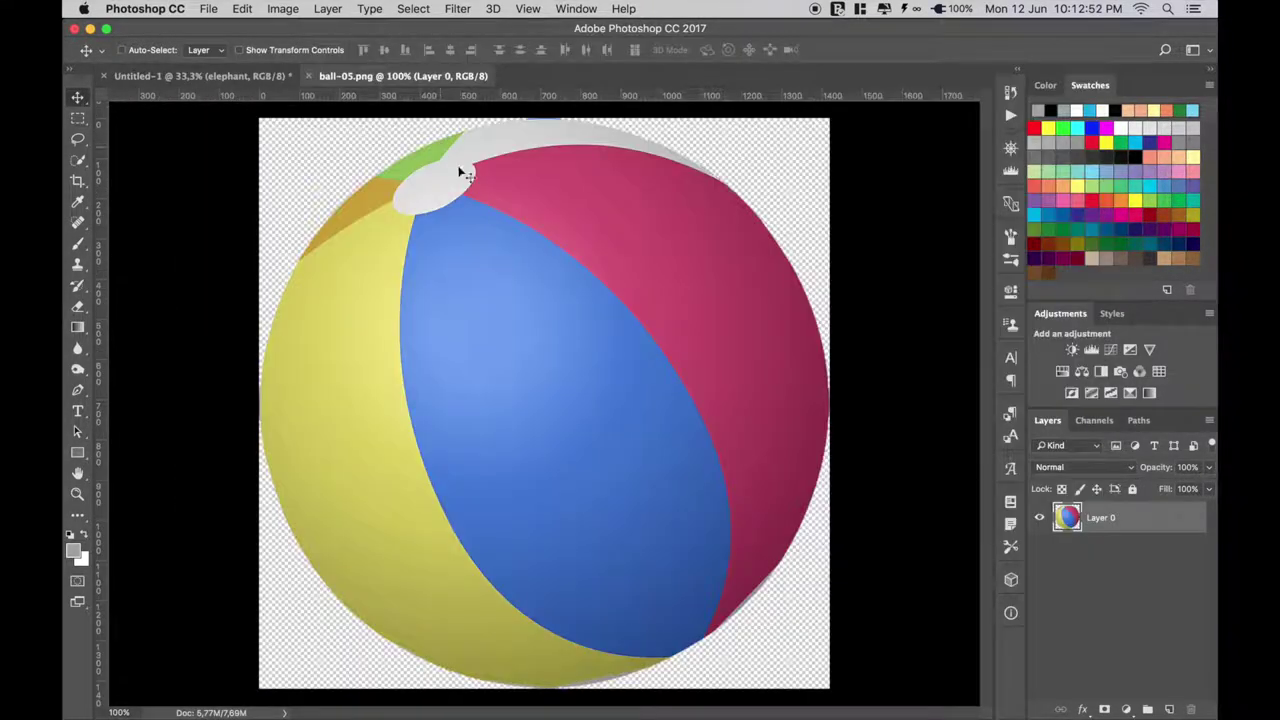
mouse_move(457, 171)
left_mouse_down()
mouse_move(240, 85)
mouse_move(743, 435)
left_mouse_up()
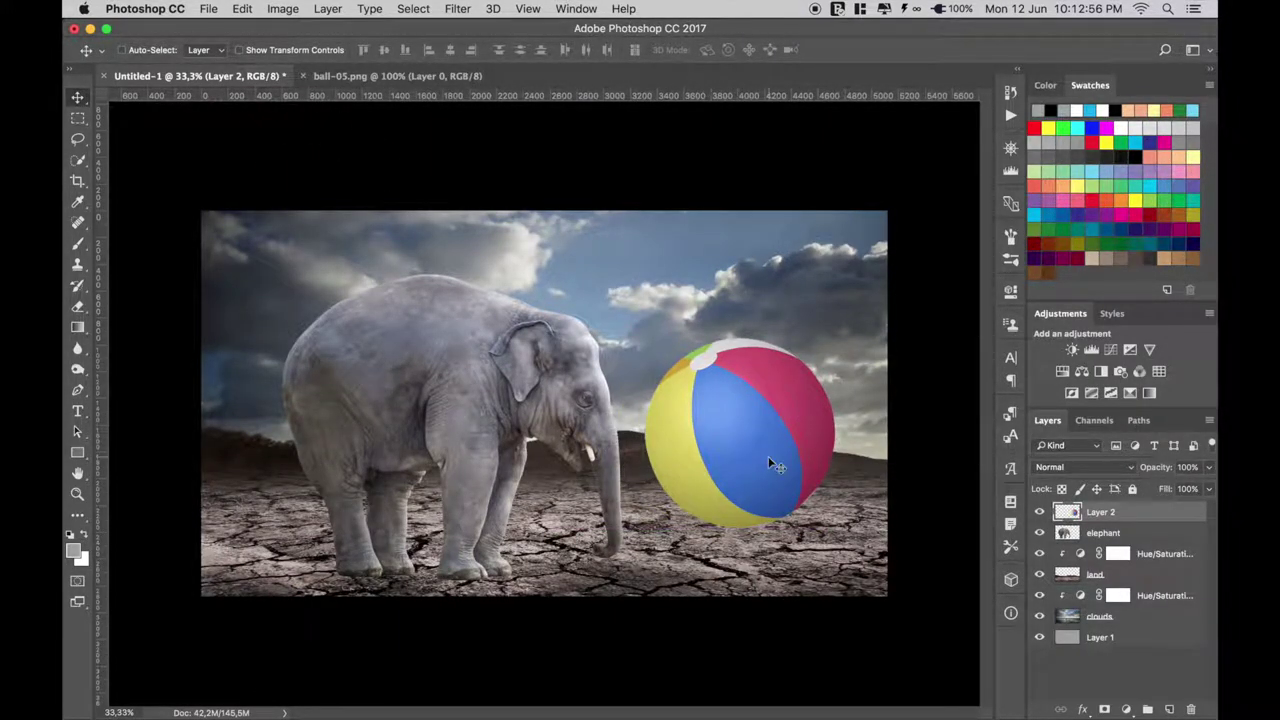
double_click(1100, 511)
type("ball")
key("Return")
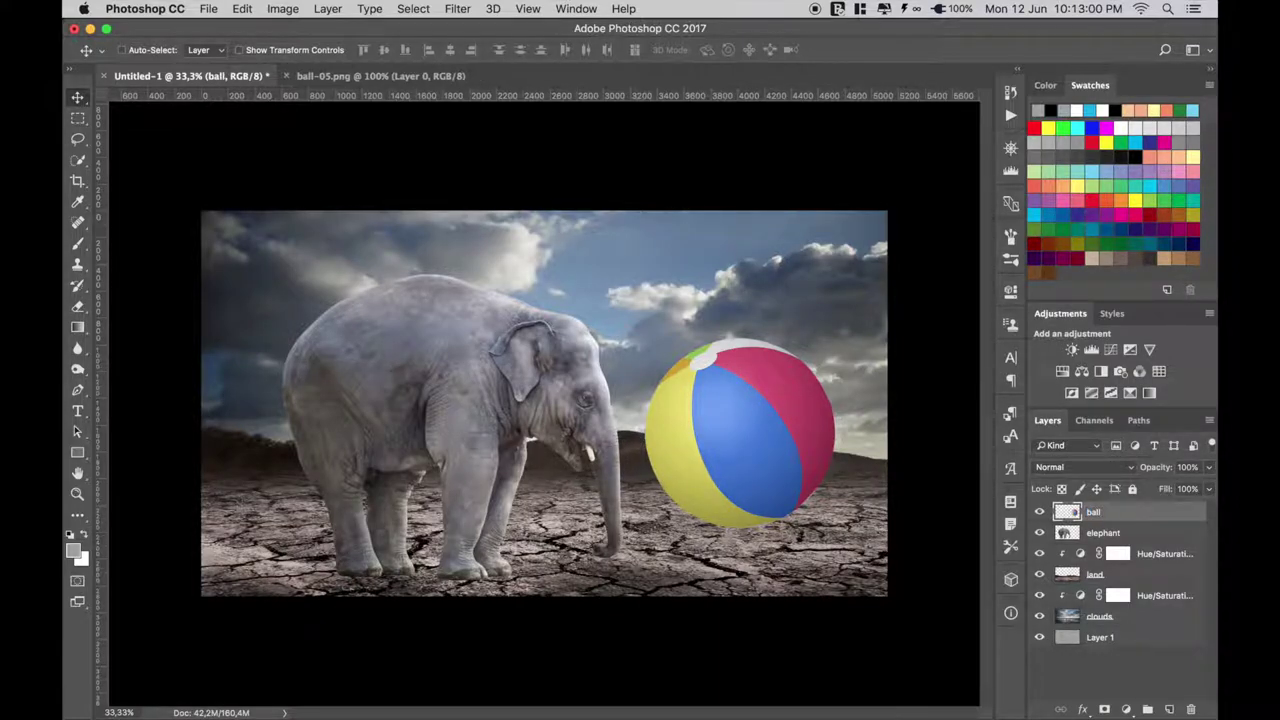
Clip a Hue/Saturation adjustment to the elephant with Saturation -22.
left_click(1090, 533)
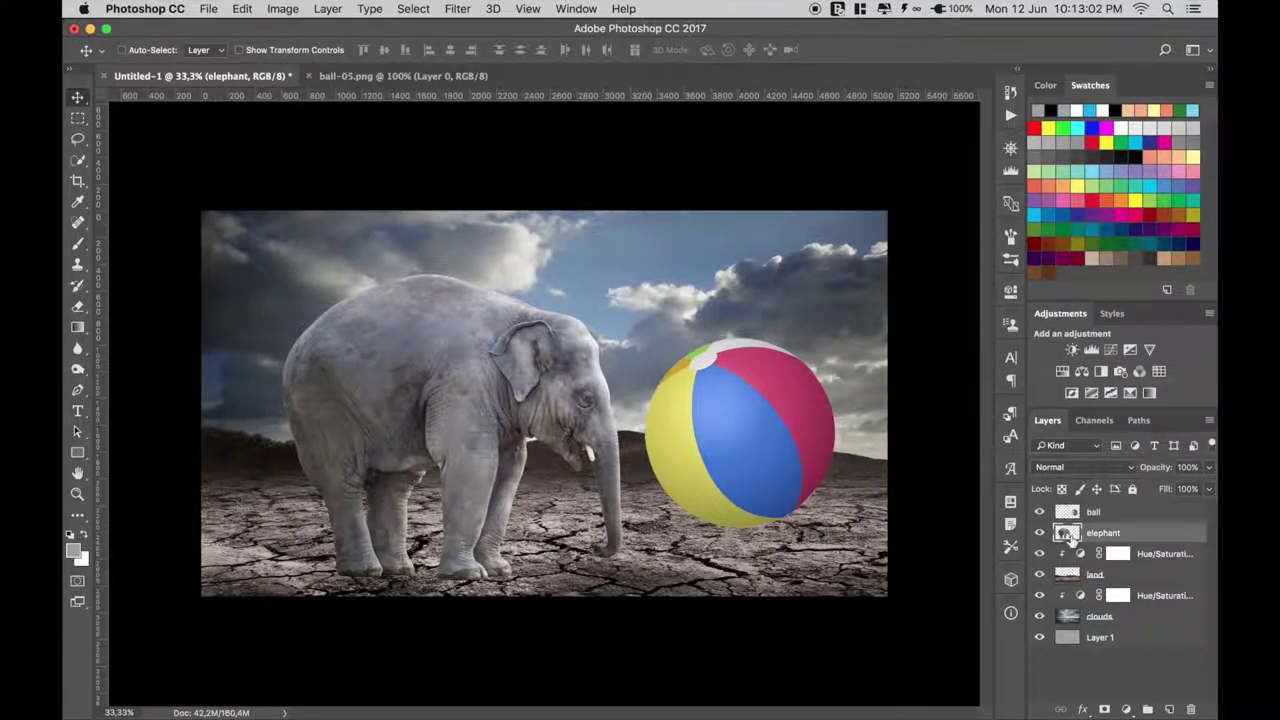
left_click(1072, 380)
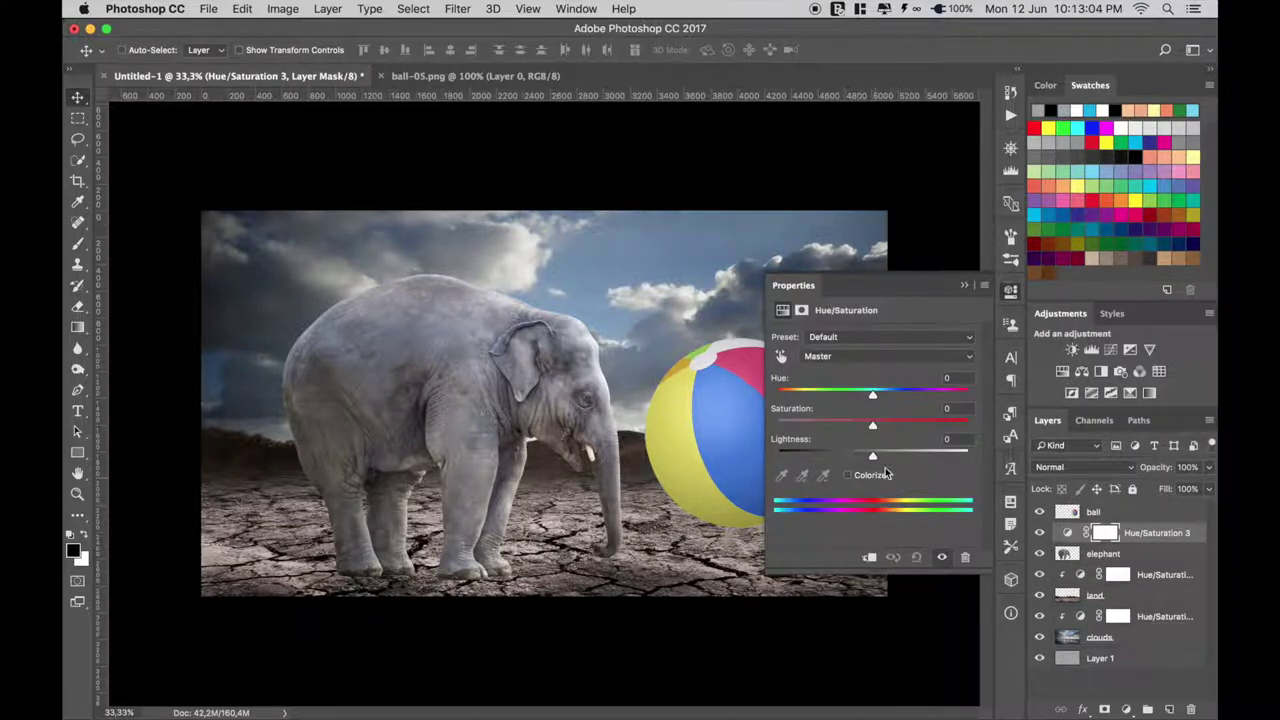
left_click(869, 557)
left_click(944, 408)
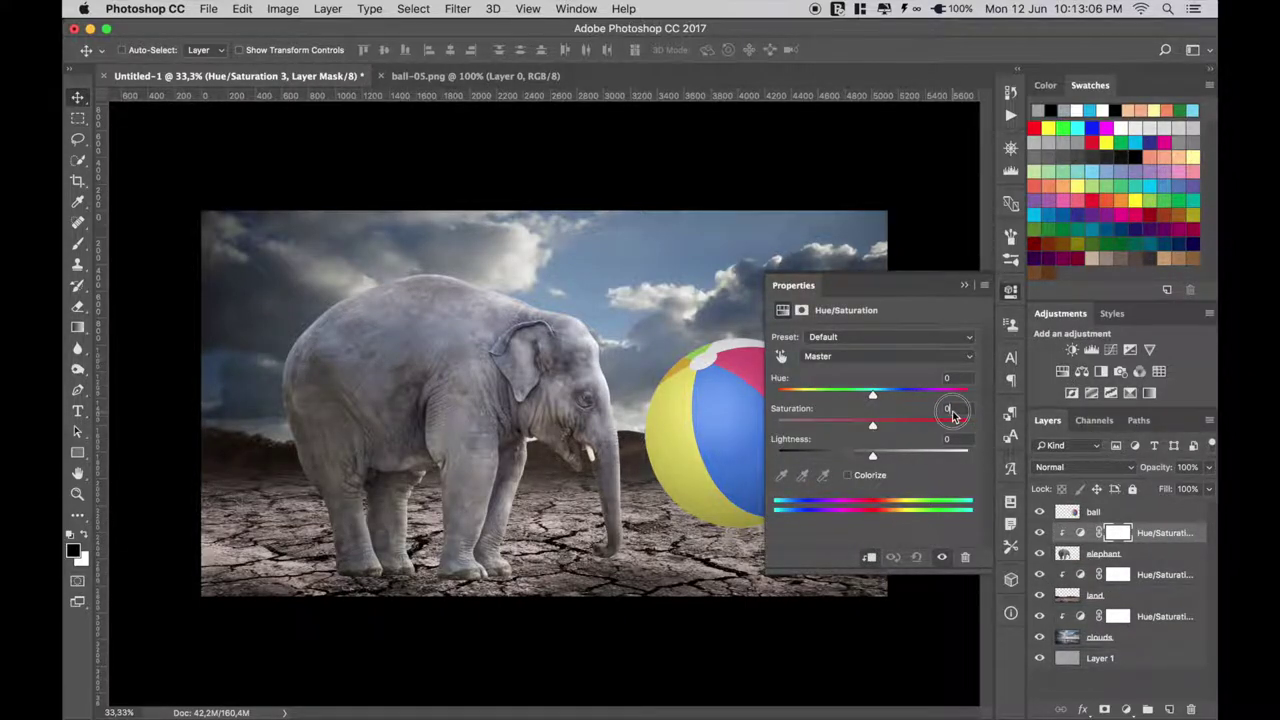
type("-2")
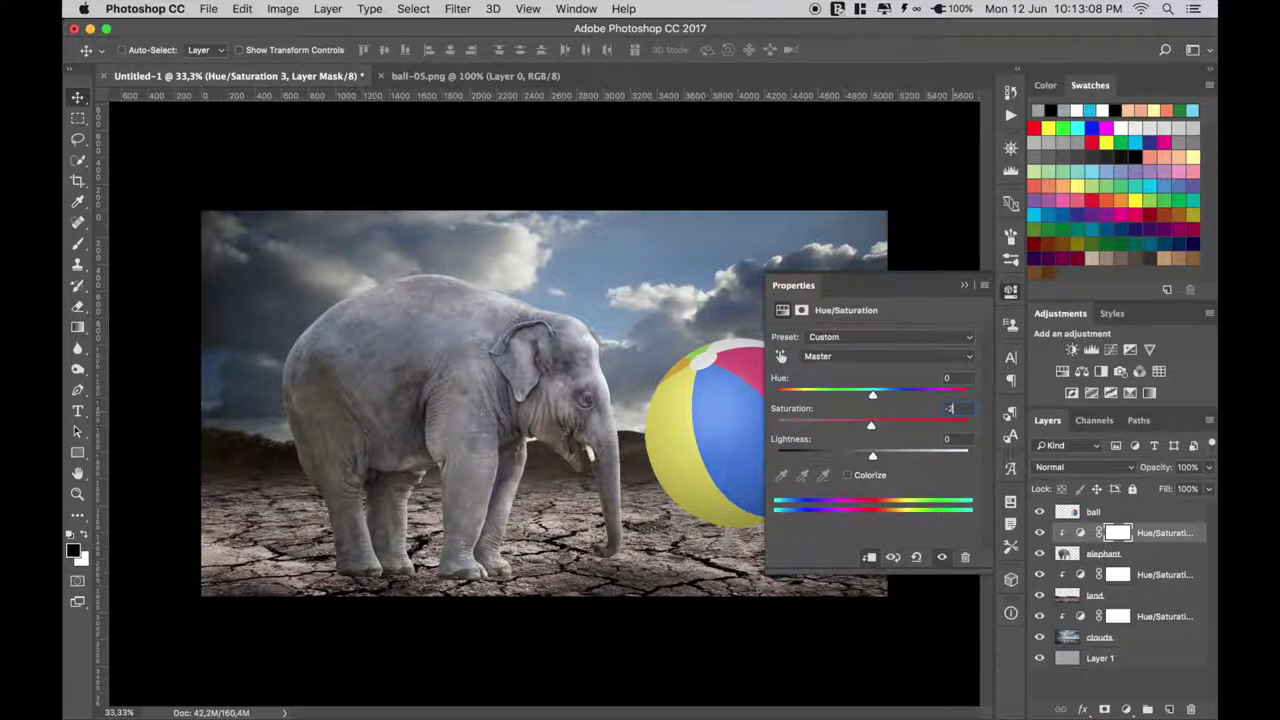
type("2")
Clip a Hue/Saturation adjustment to the ball with Saturation -22.
left_click(964, 286)
left_click(1070, 513)
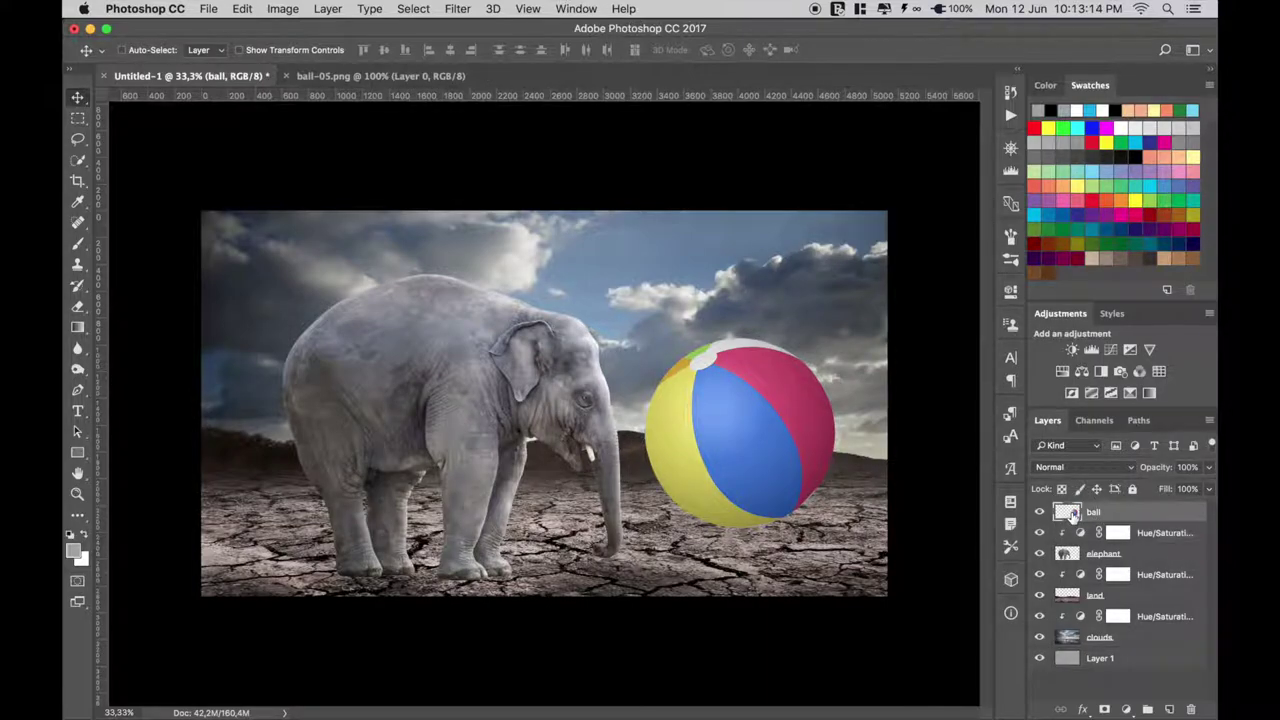
left_click(1070, 393)
left_click(869, 557)
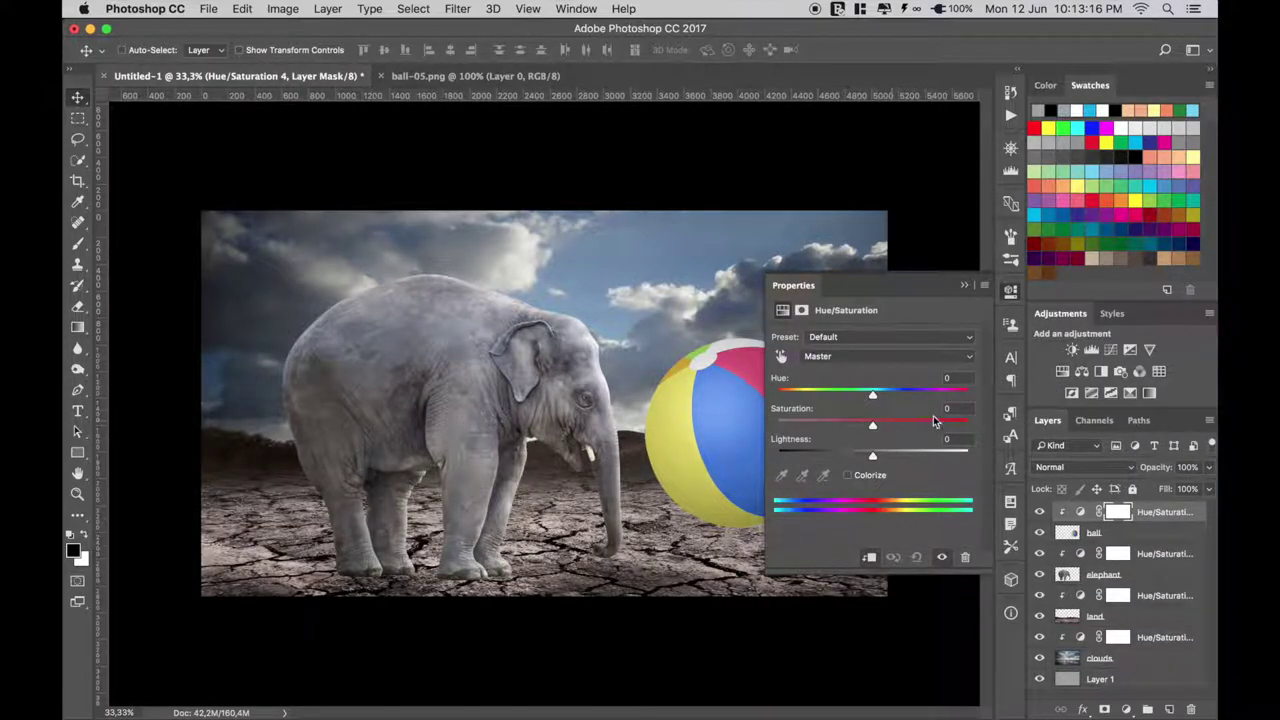
left_click(944, 409)
type("22")
key("Return")
left_click(964, 285)
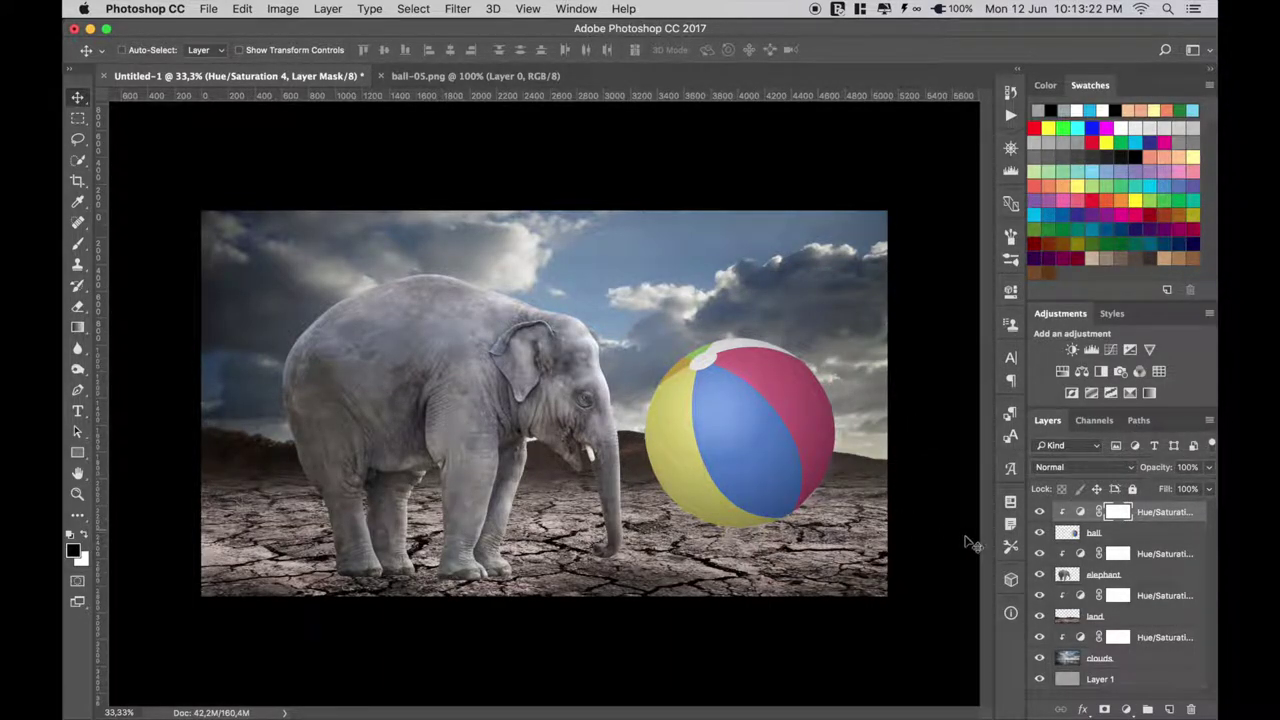
Add a 50% gray filled layer above the elephant, clipped and set to Overlay.
left_click(1070, 576)
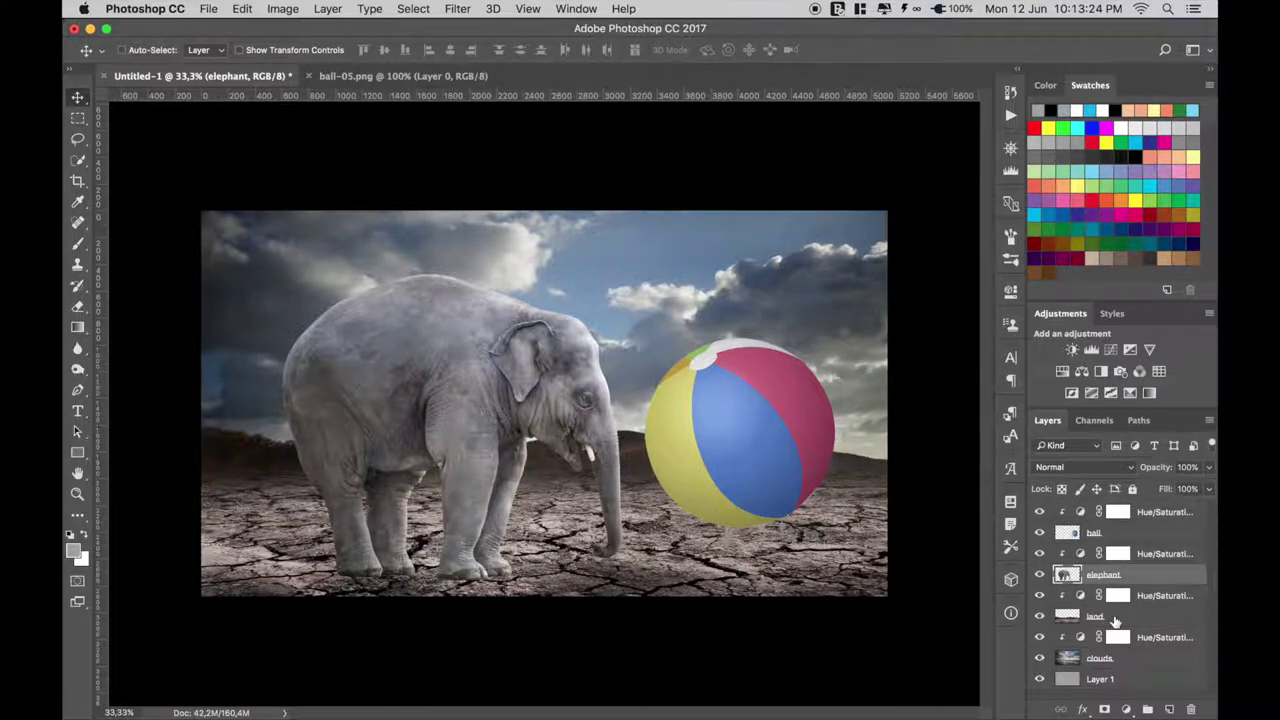
left_click(1168, 708)
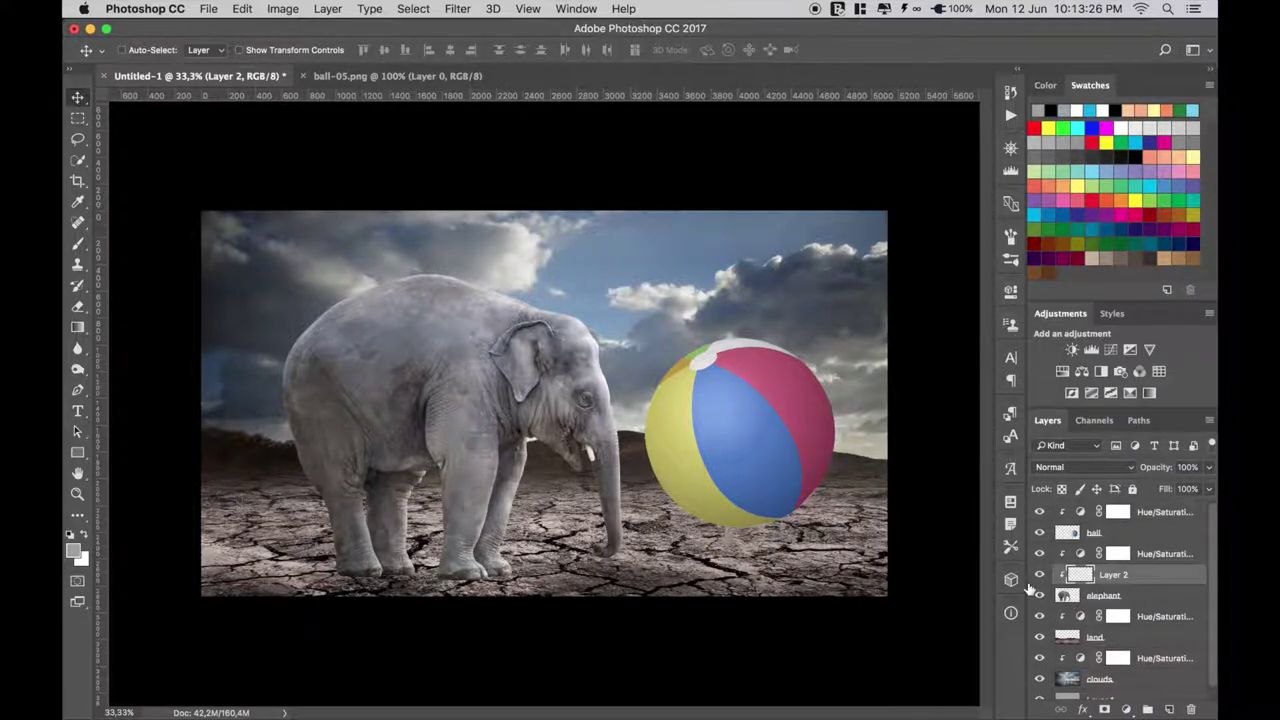
left_click(242, 9)
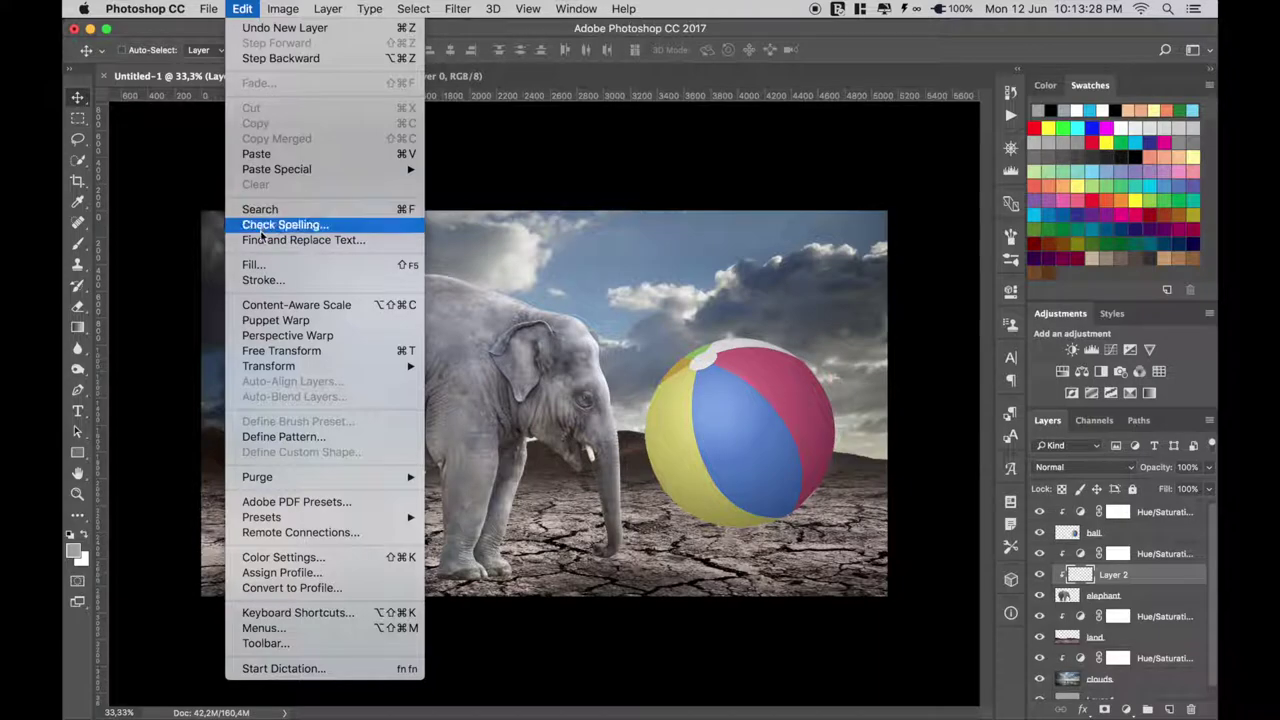
left_click(270, 261)
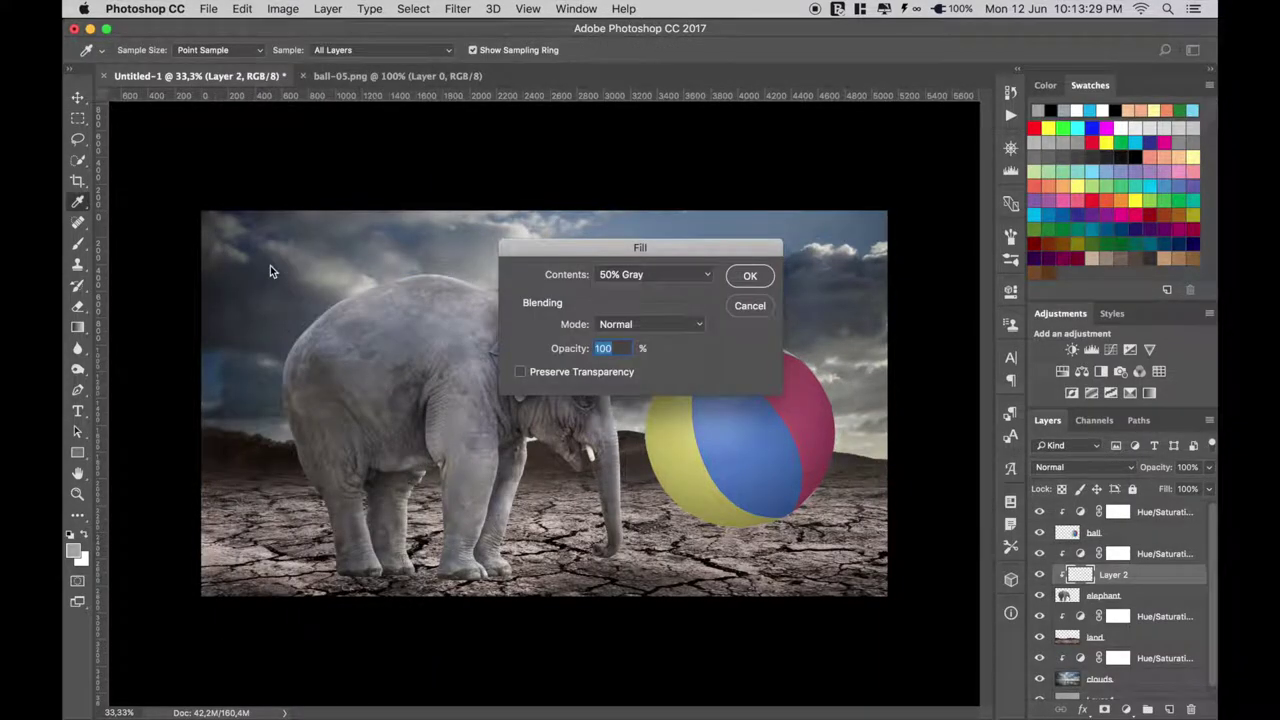
left_click(750, 277)
left_click(1093, 466)
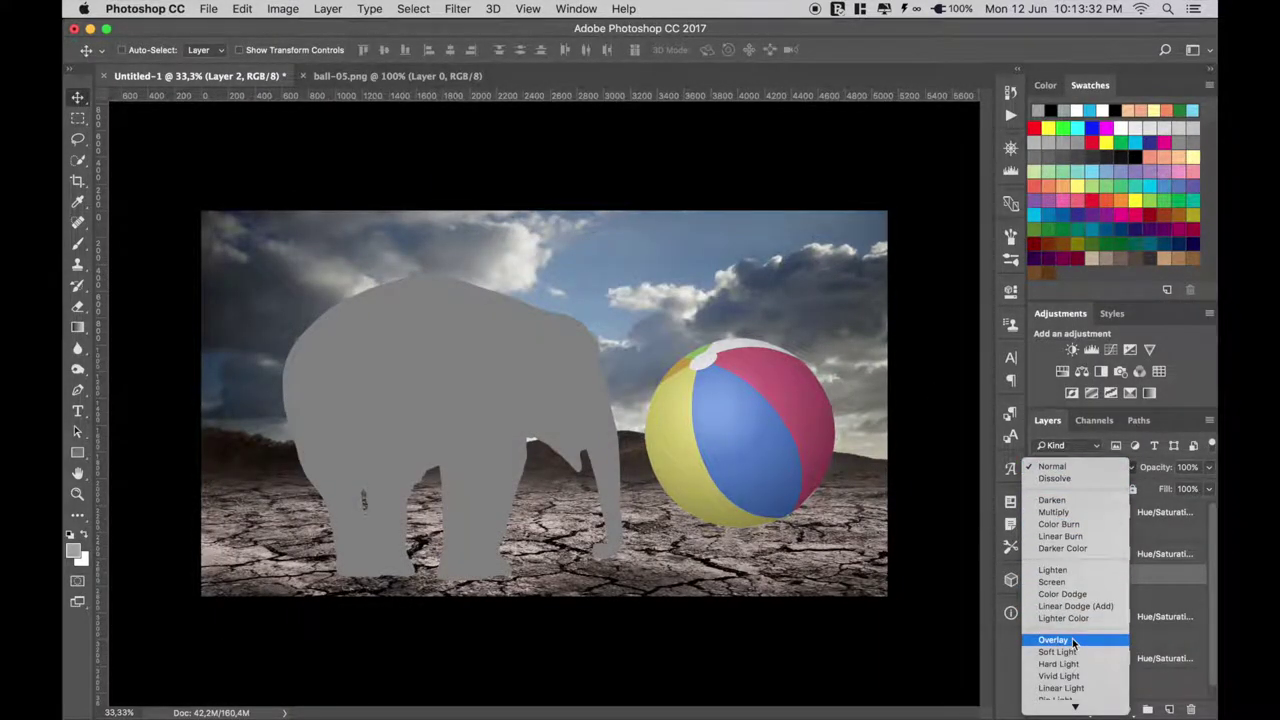
left_click(1072, 638)
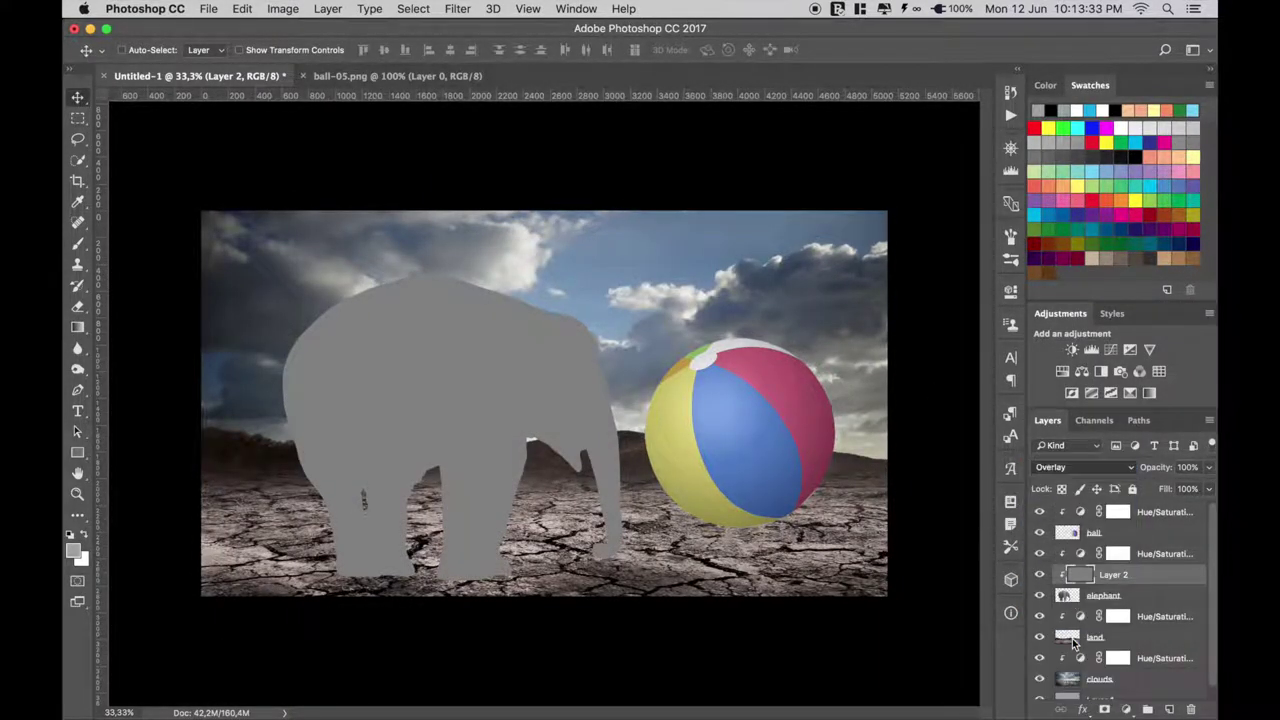
left_click(77, 368)
Burn the elephant's back, belly and hind legs darker with default black and white colours.
left_click(70, 532)
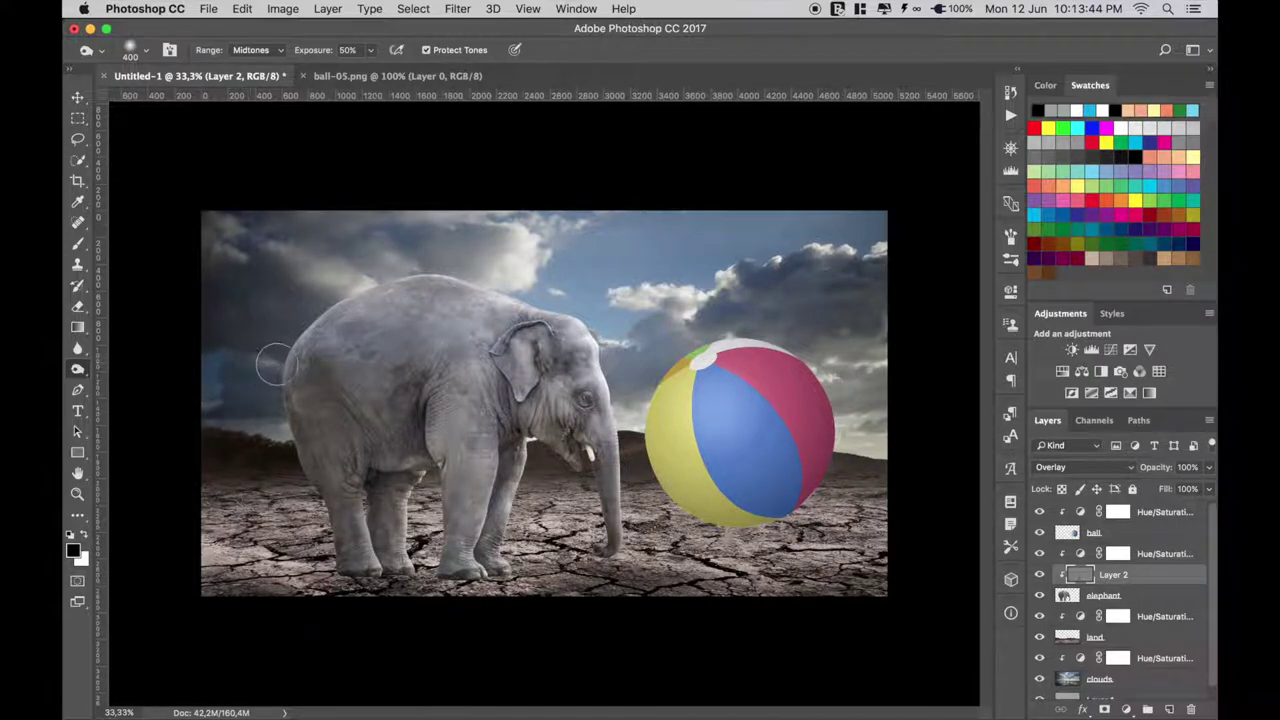
mouse_move(272, 366)
left_mouse_down()
mouse_move(462, 258)
mouse_move(356, 250)
left_mouse_up()
left_click_drag(548, 306, 590, 365)
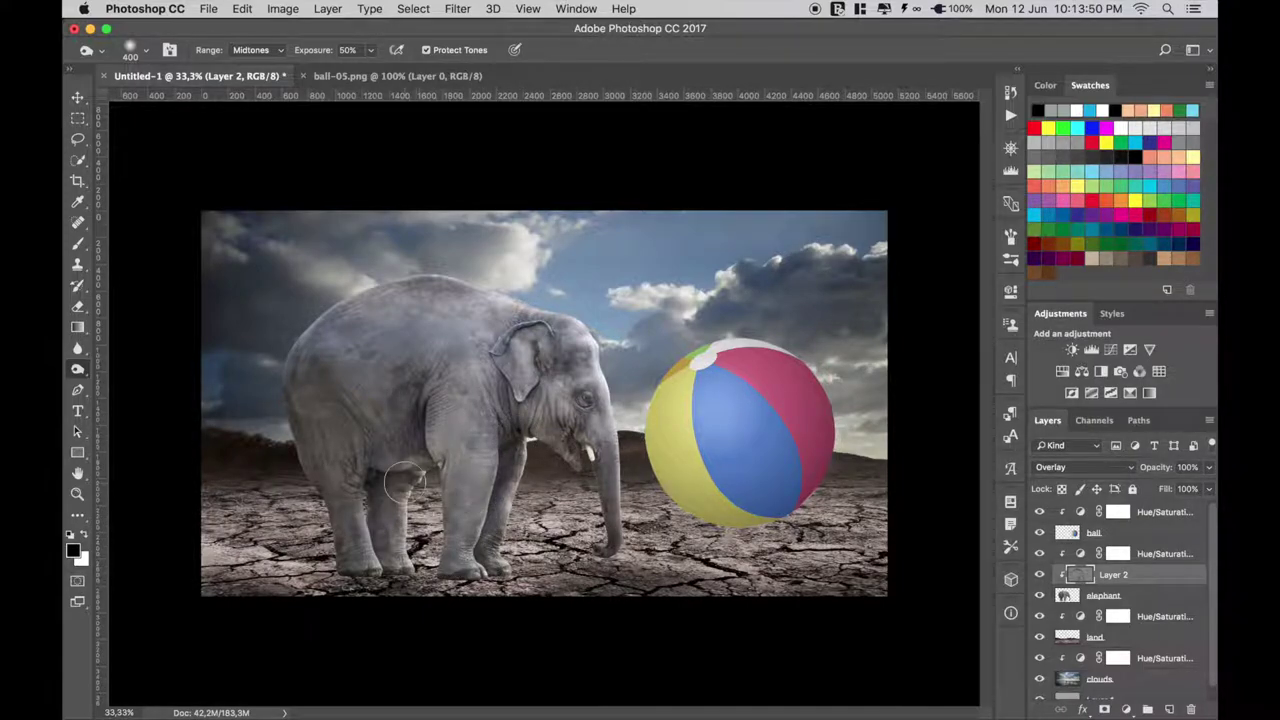
left_click_drag(415, 470, 365, 590)
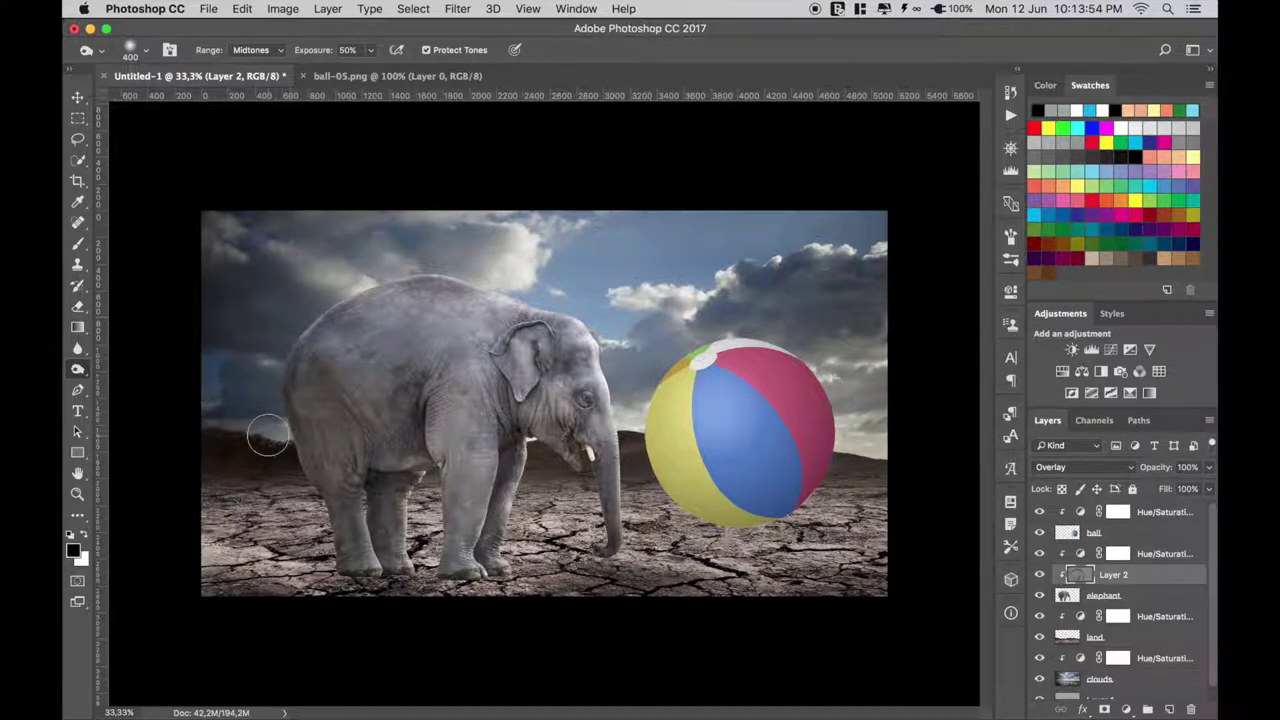
left_click_drag(306, 348, 440, 295)
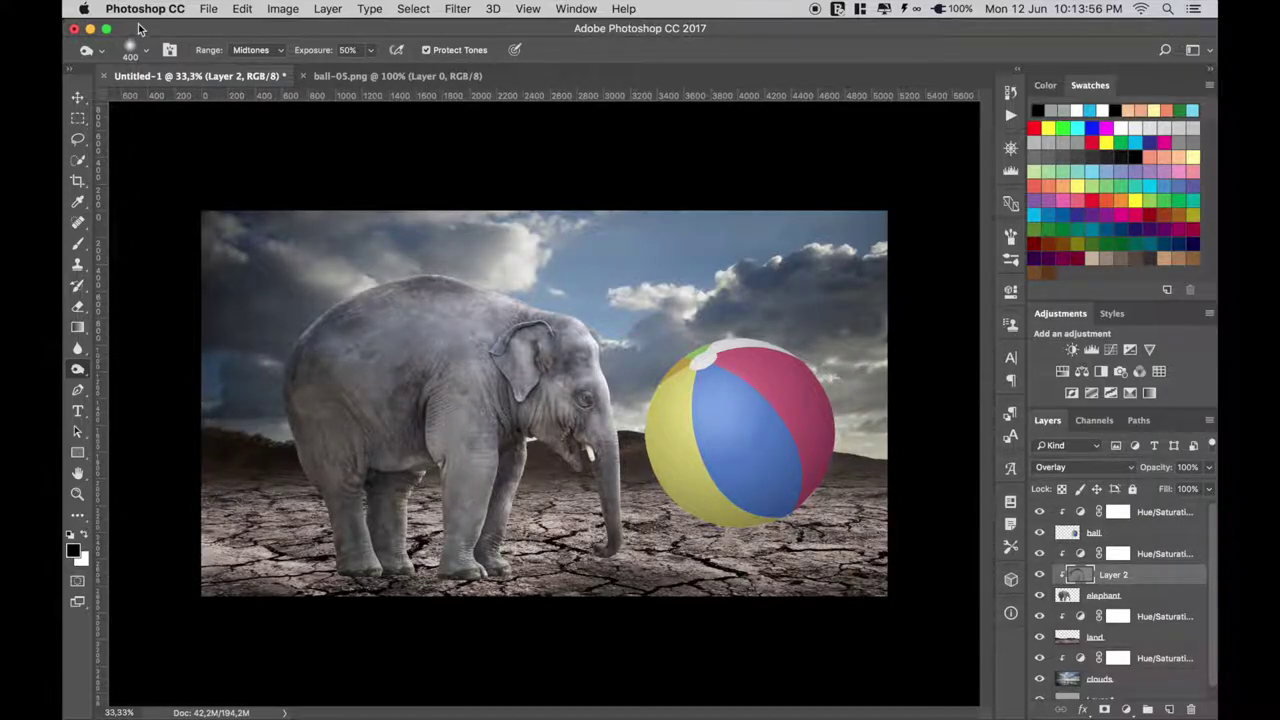
Dodge the elephant's legs, head, ear and trunk lighter using Highlights at 40%.
left_click(251, 49)
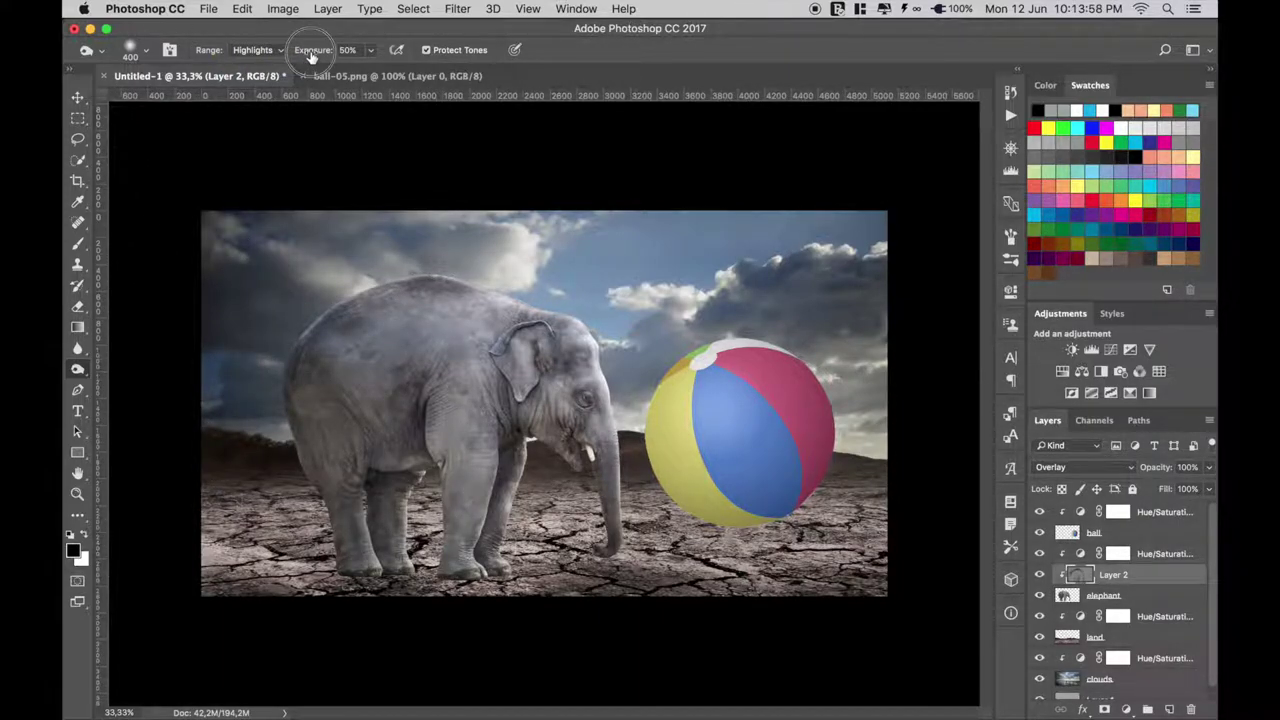
left_click_drag(312, 55, 299, 56)
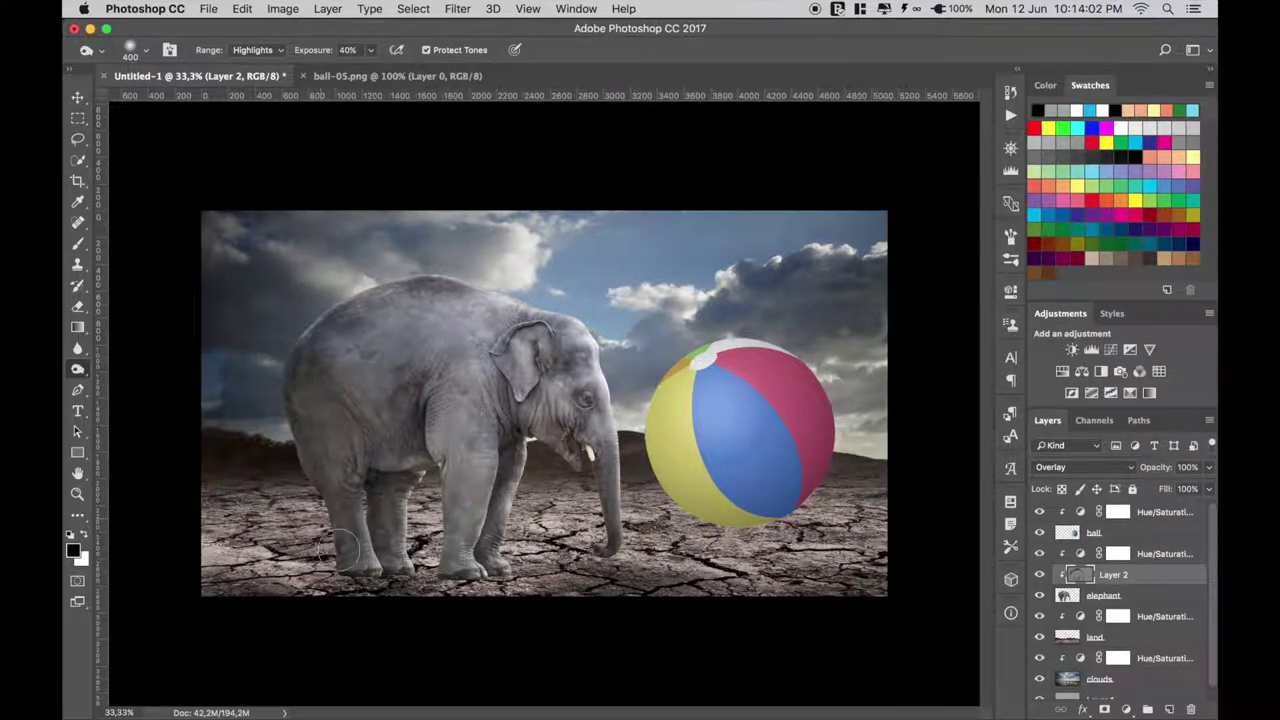
mouse_move(338, 546)
left_mouse_down()
mouse_move(485, 572)
mouse_move(508, 496)
mouse_move(558, 440)
left_mouse_up()
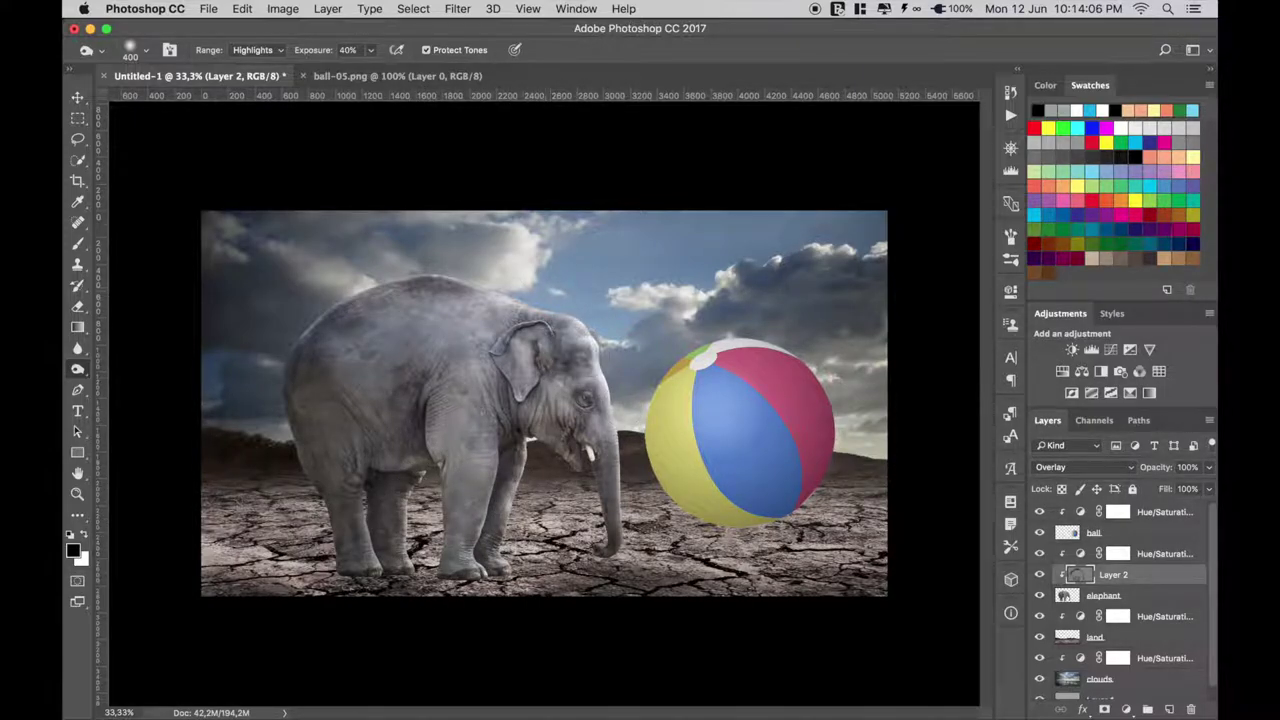
left_click_drag(540, 372, 564, 462)
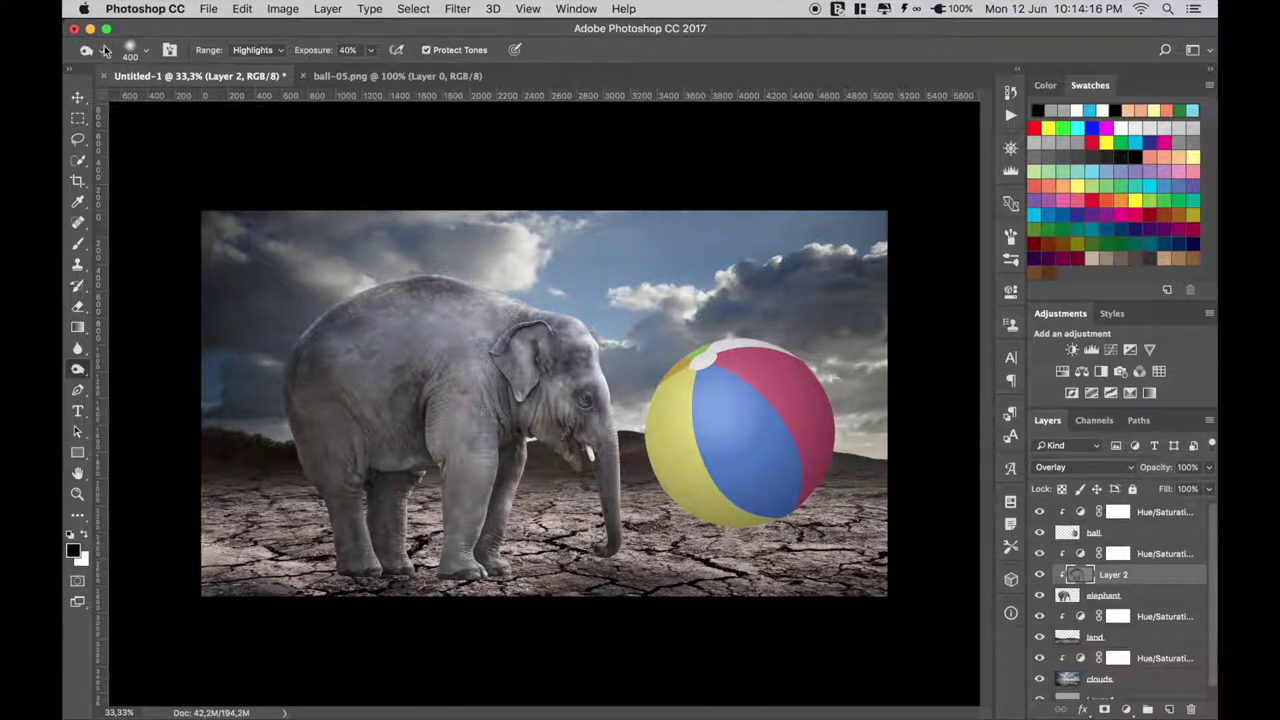
left_click(78, 97)
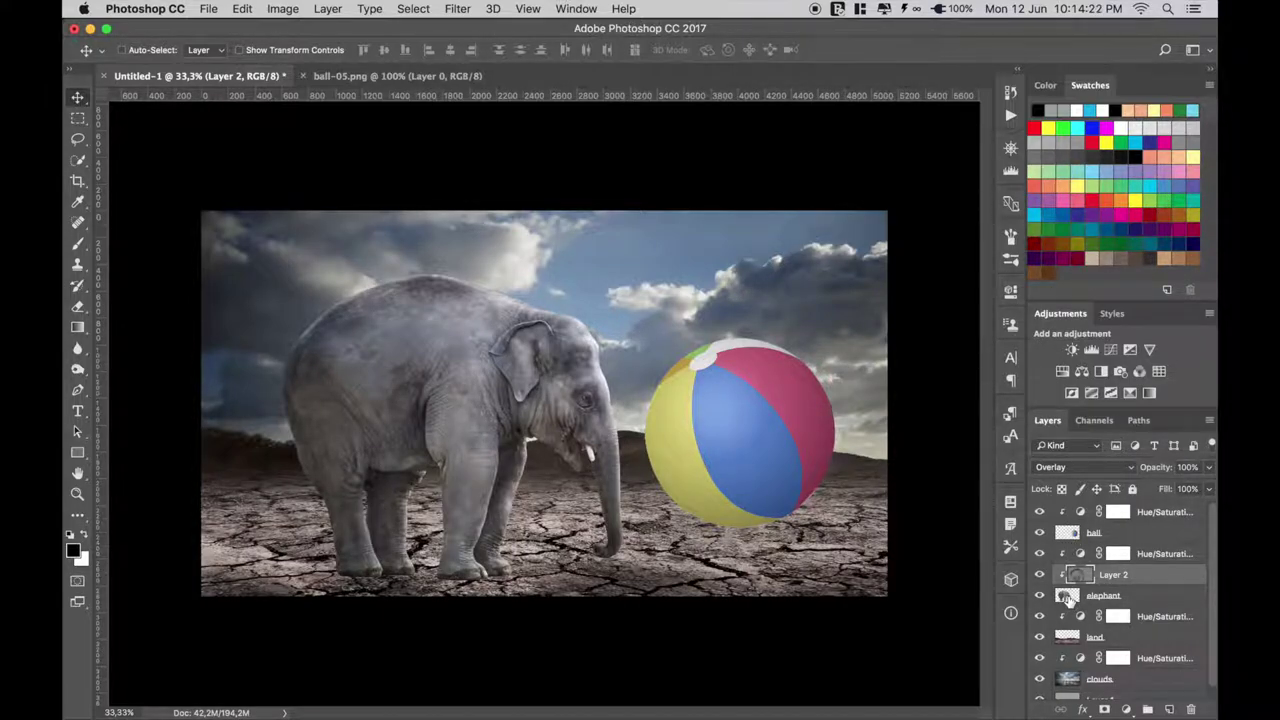
Scale the elephant down to about 65% with the ball temporarily hidden, then show the ball again.
left_click(1039, 512)
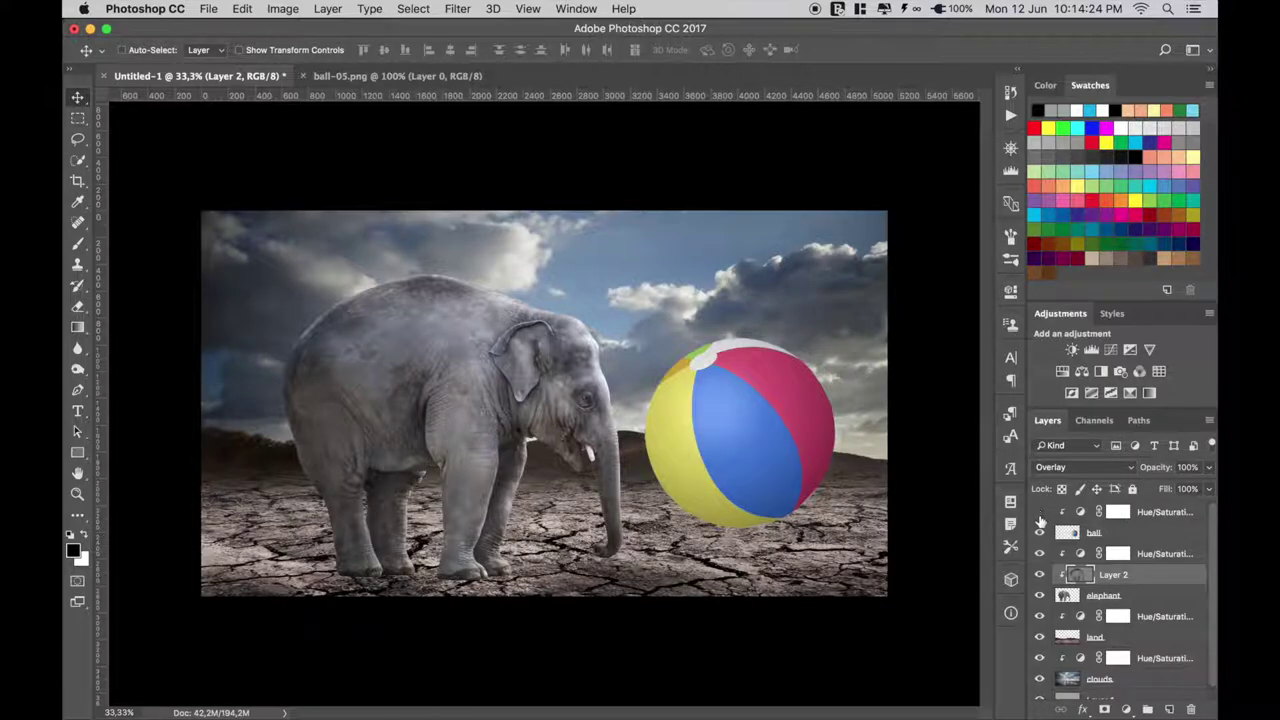
left_click(1067, 596)
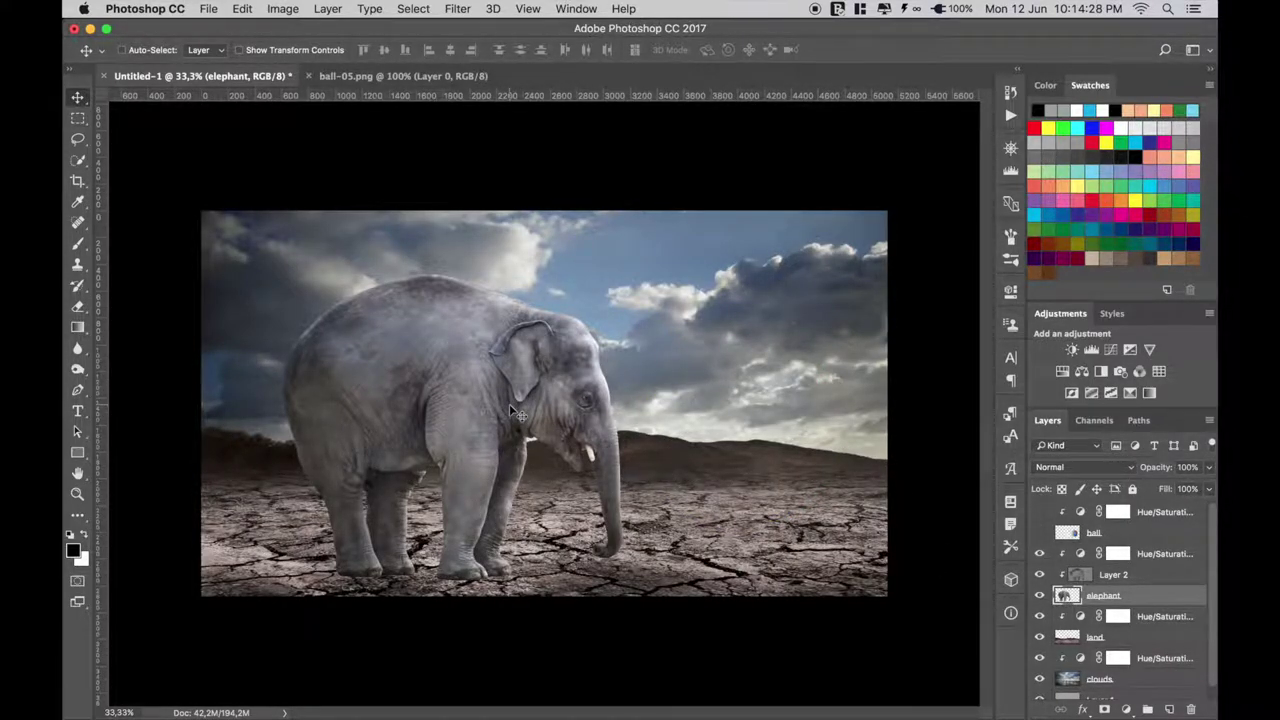
key("ctrl+t")
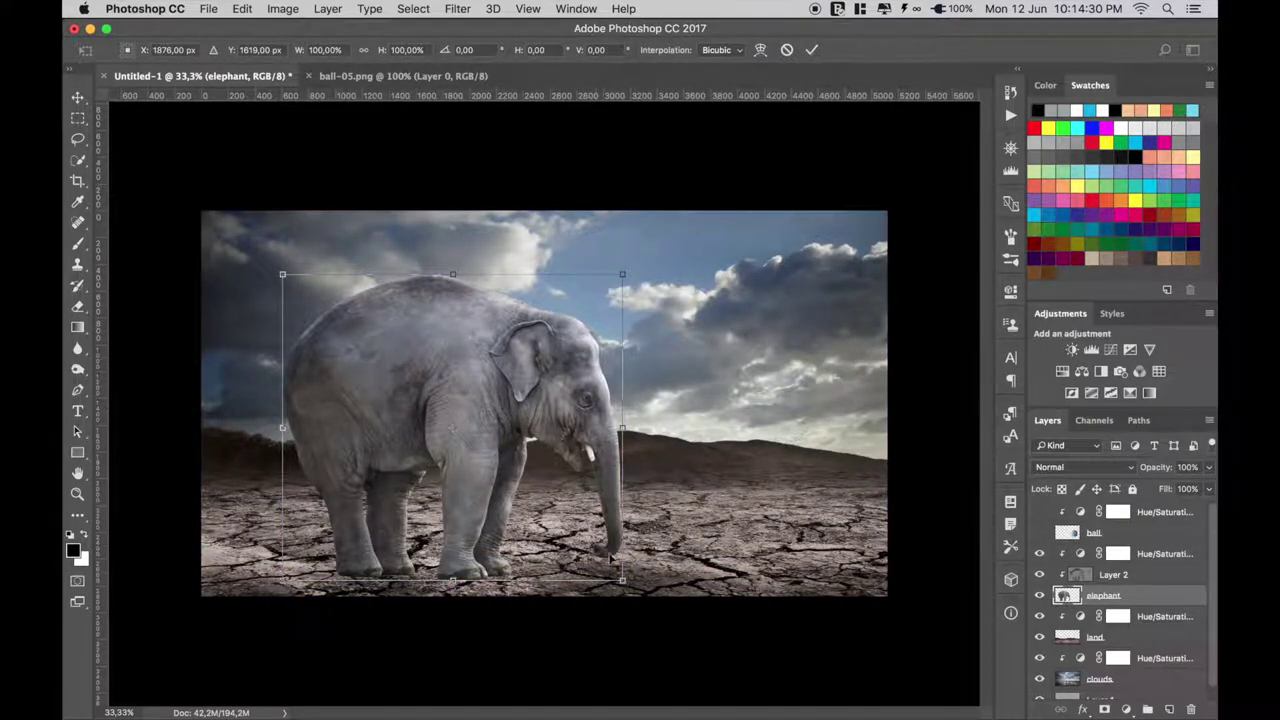
left_click_drag(622, 580, 578, 537)
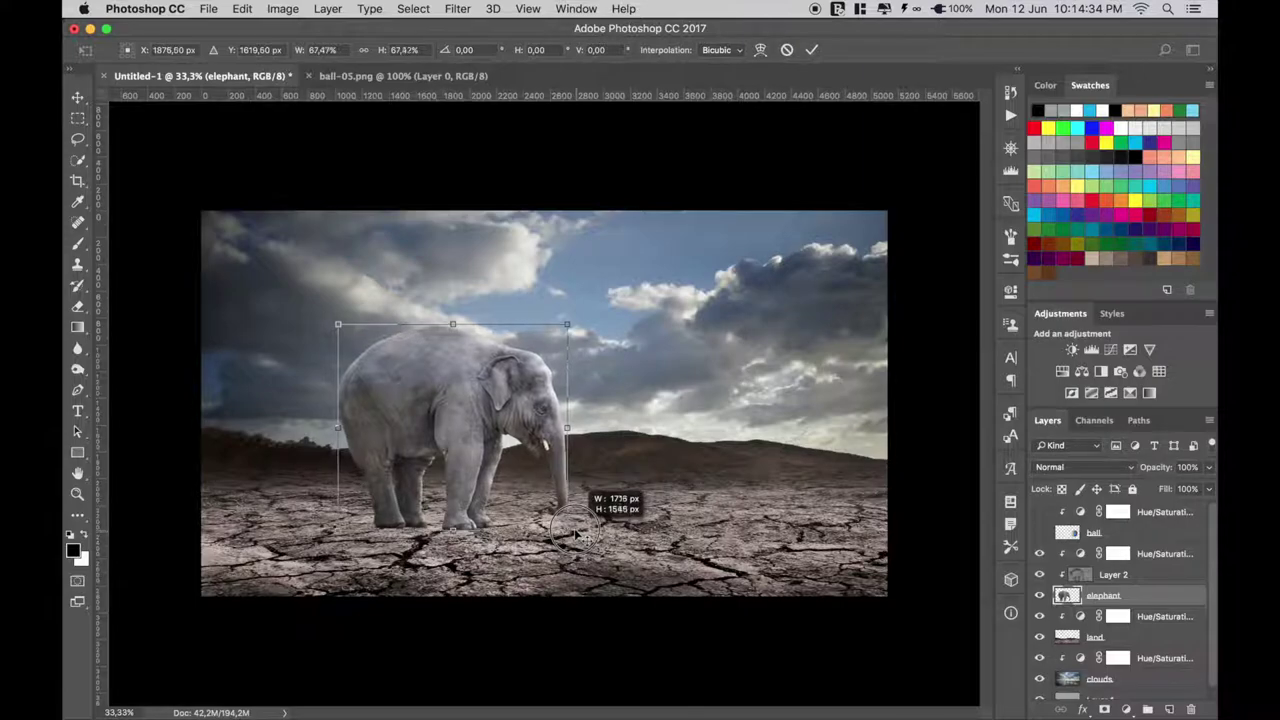
left_click_drag(578, 537, 571, 532)
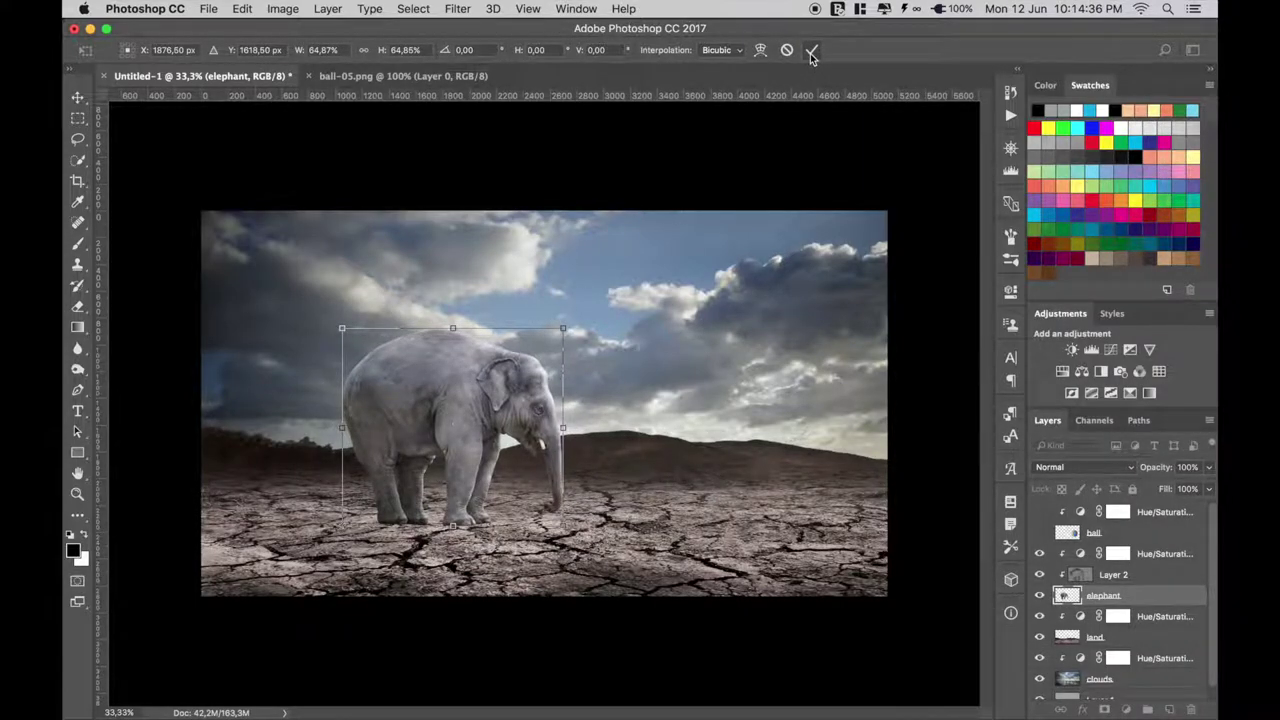
left_click(811, 51)
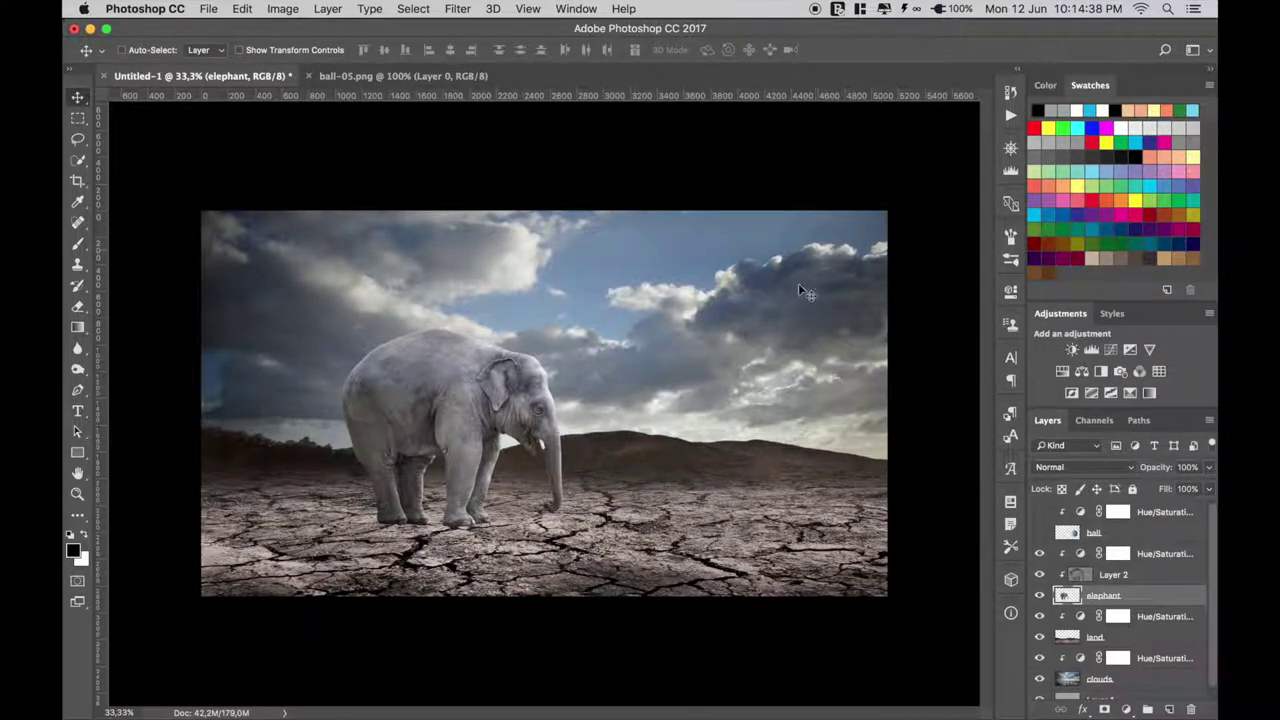
left_click(1039, 532)
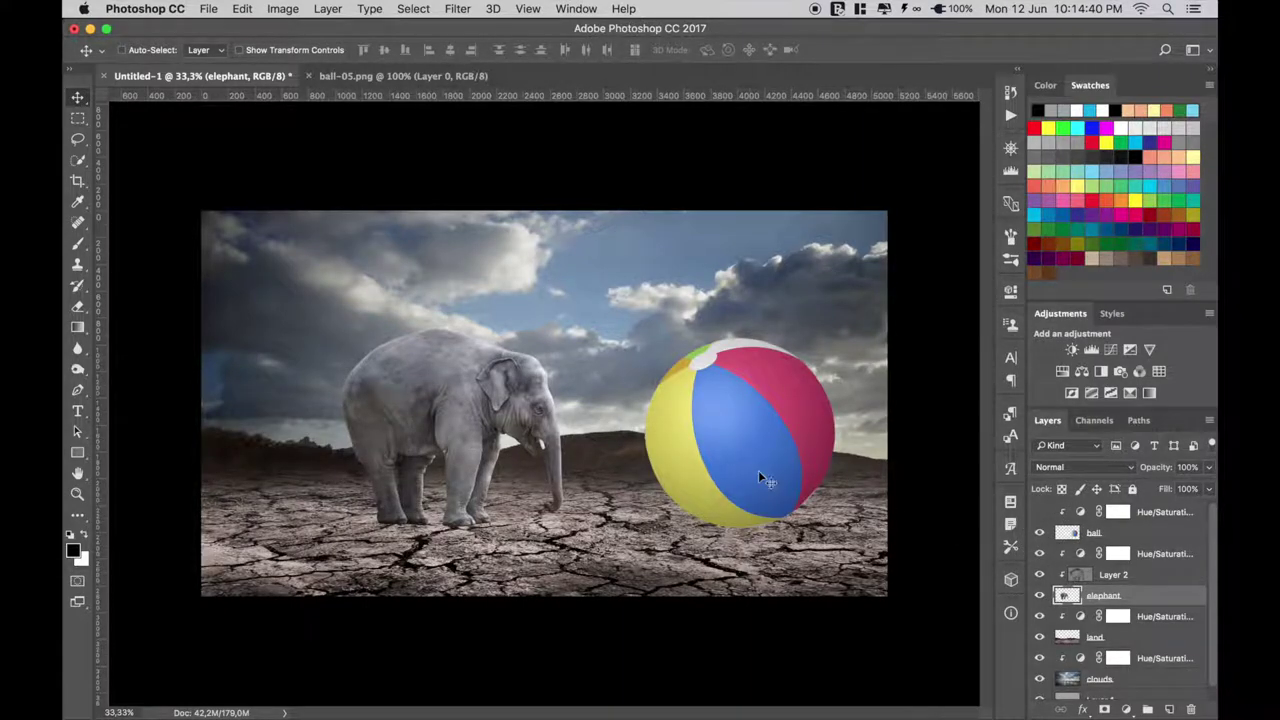
key("ctrl+t")
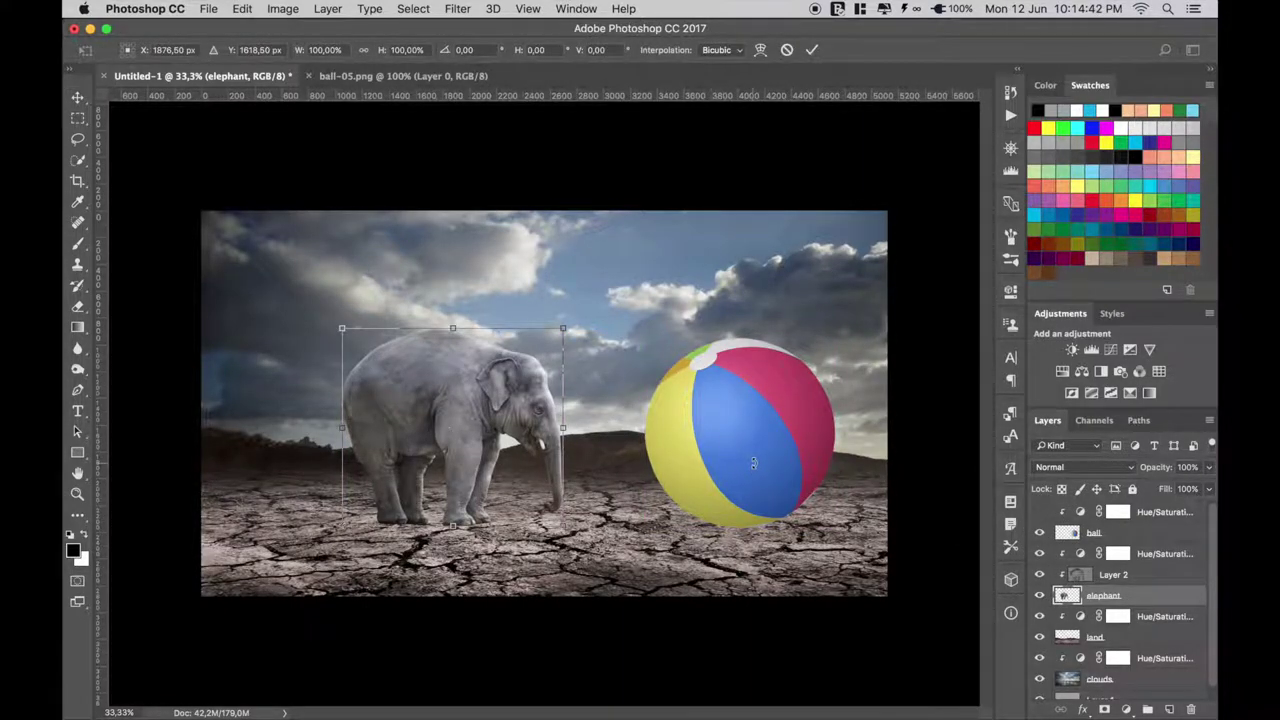
key("Return")
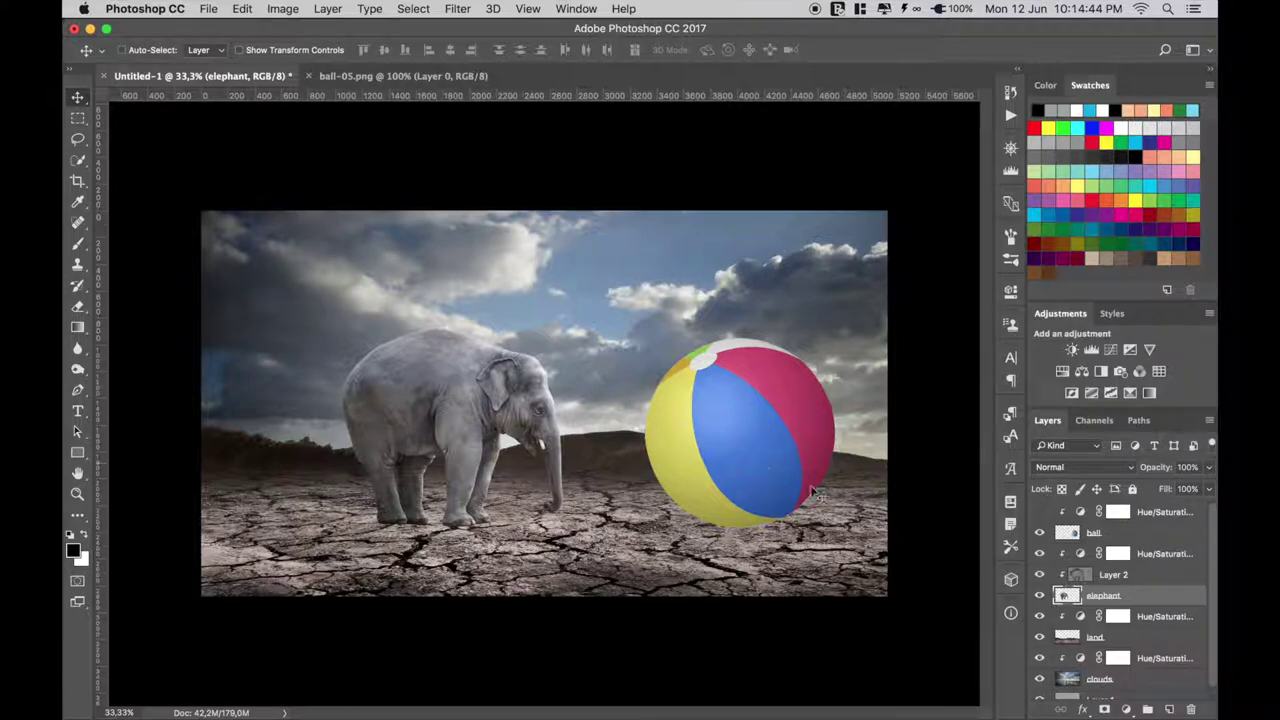
Shrink the beach ball to 67.39% and set it on the ground right of the elephant.
left_click(1068, 533)
key("ctrl+t")
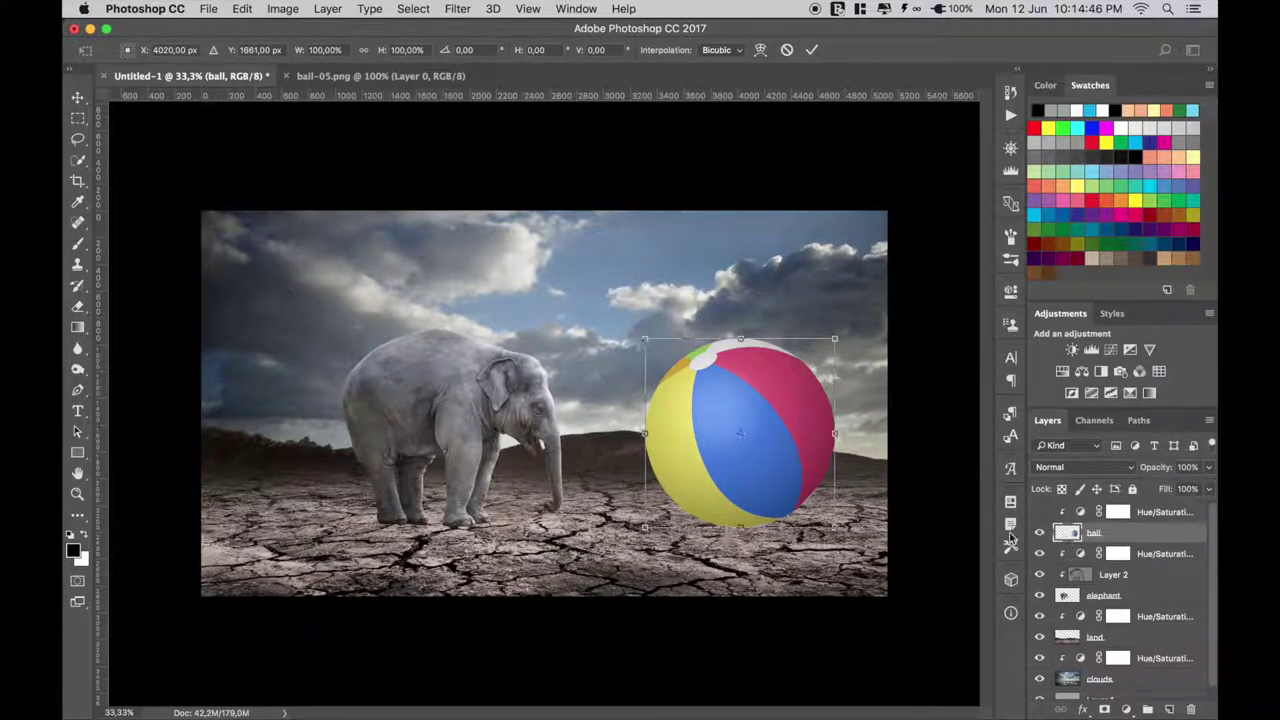
left_click_drag(838, 529, 806, 497)
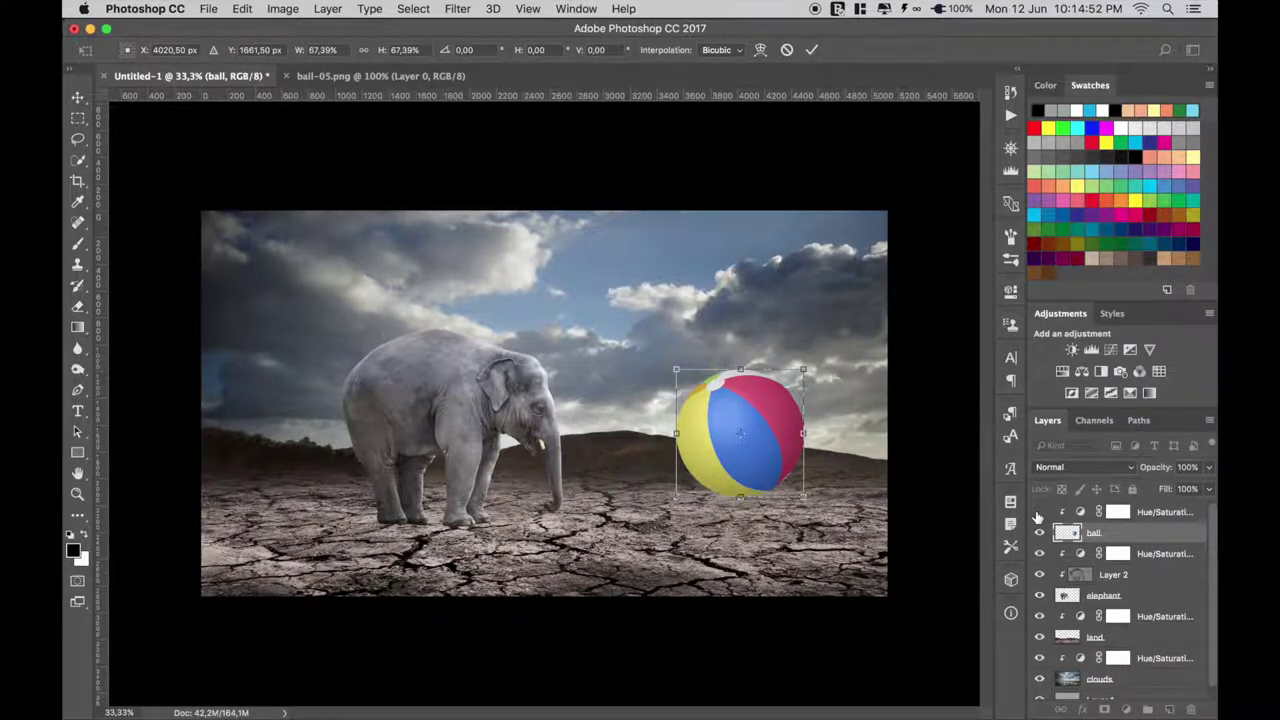
key("Return")
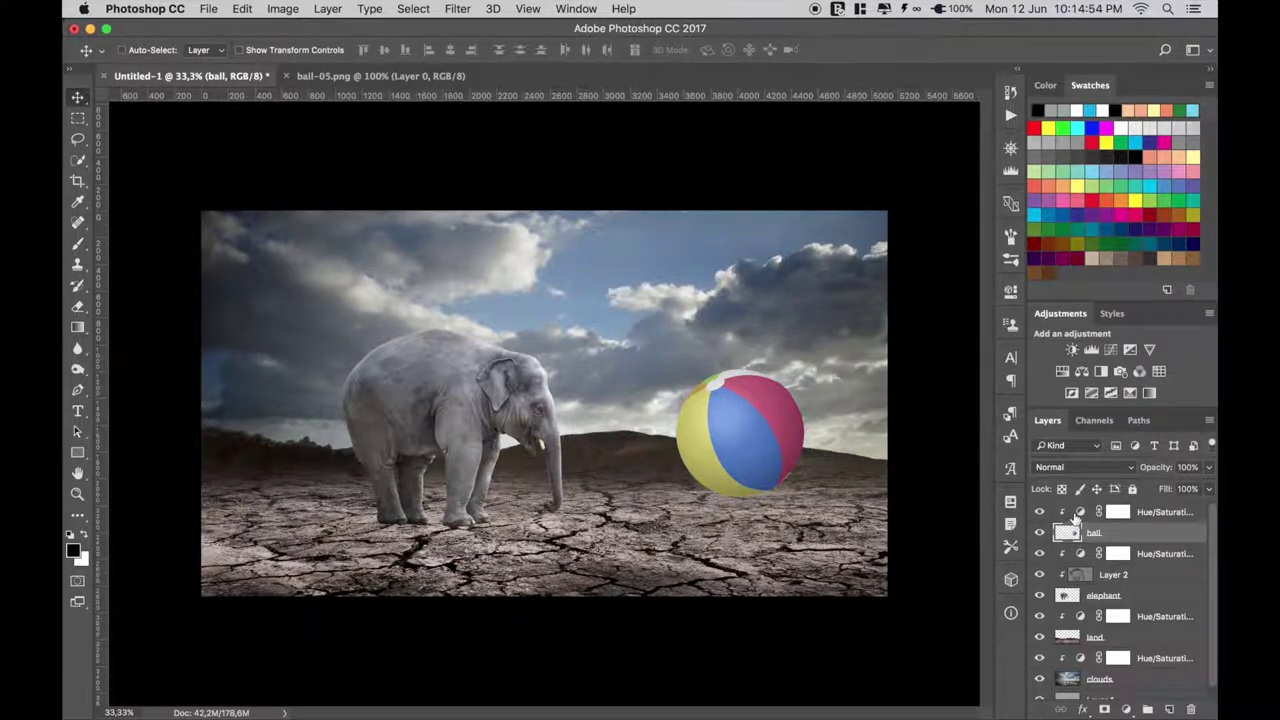
left_click(1077, 515)
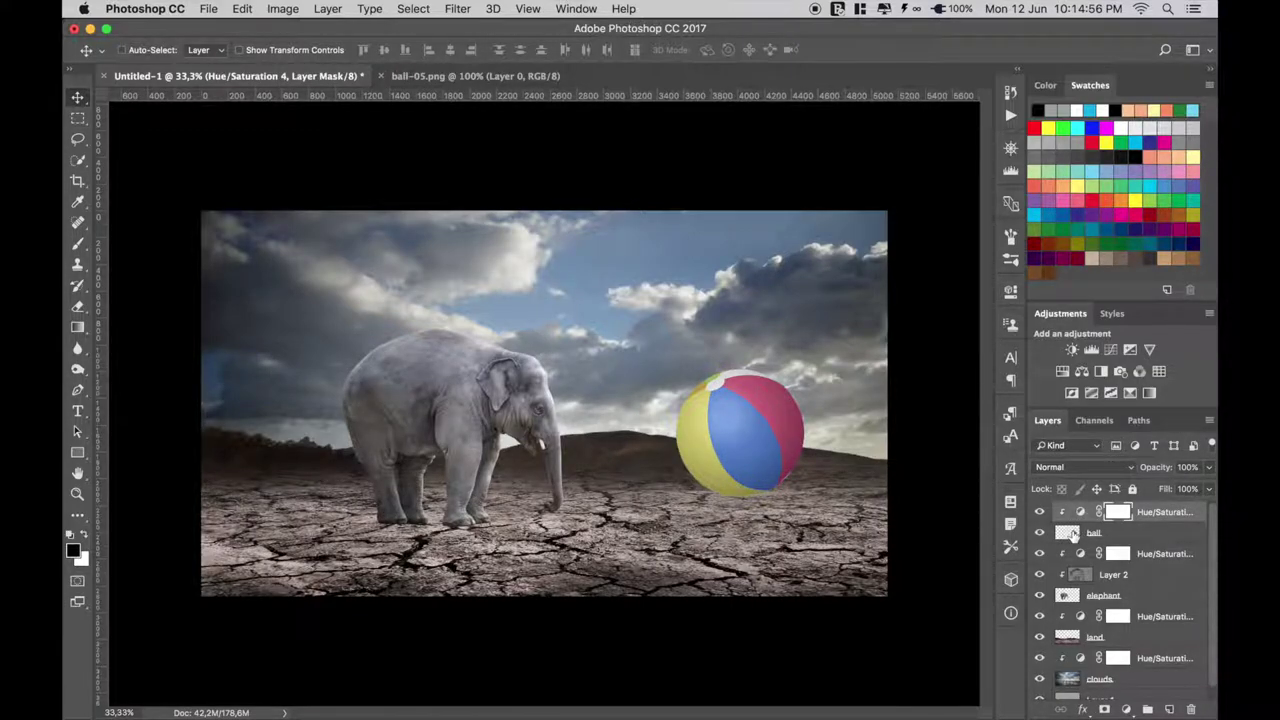
Move the ball and its Hue/Saturation layer below the elephant and drag the ball beneath it.
left_click(1073, 535)
mouse_move(1077, 511)
left_mouse_down()
mouse_move(1080, 606)
mouse_move(1049, 596)
left_mouse_up()
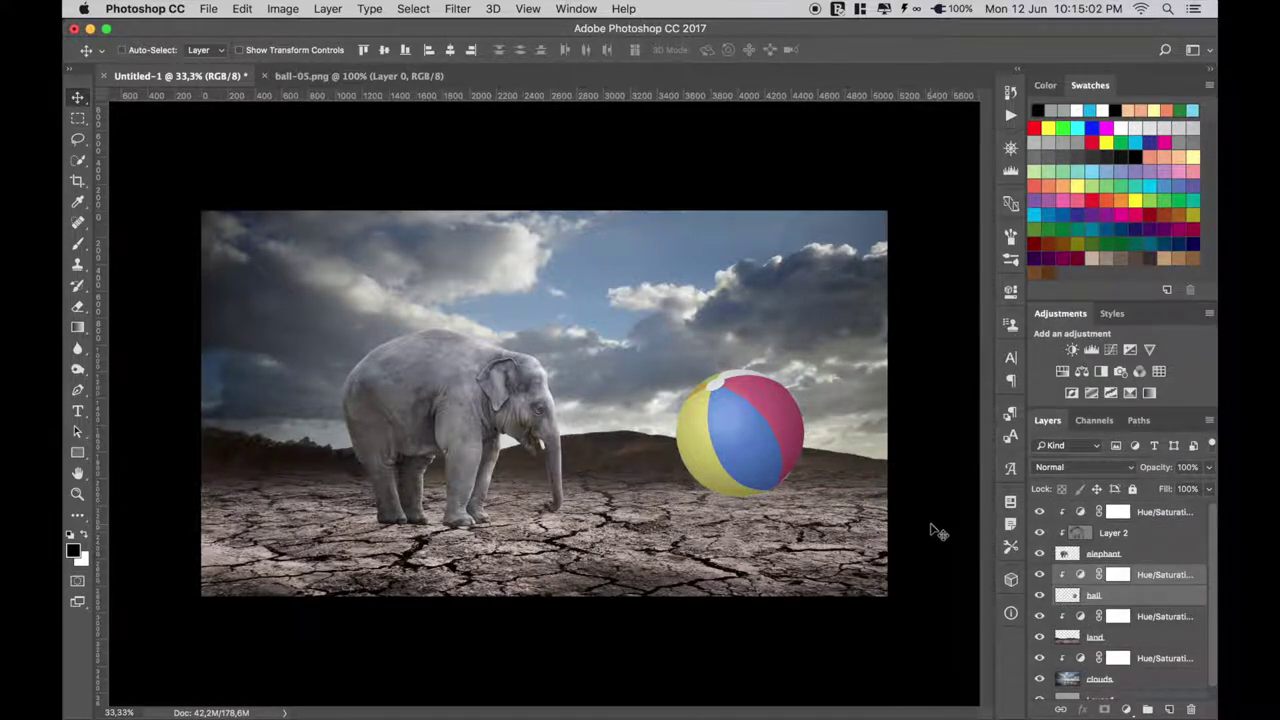
left_click_drag(759, 459, 465, 552)
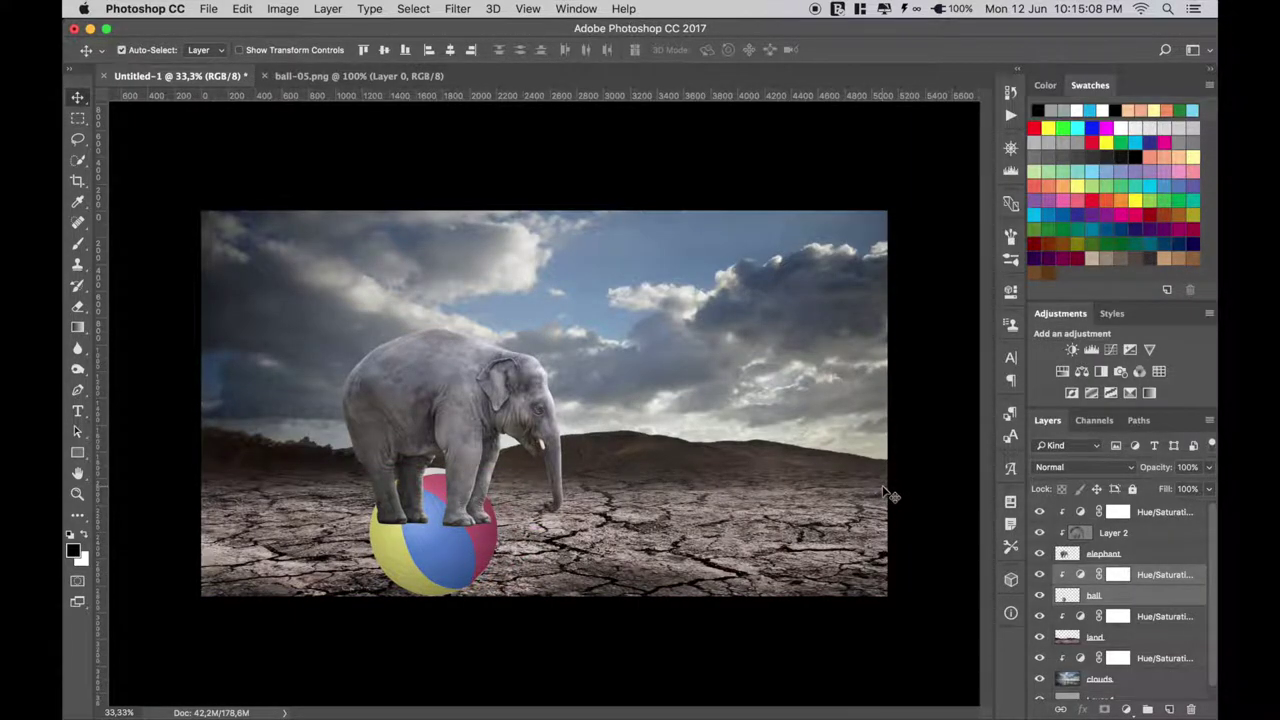
key("ctrl+0")
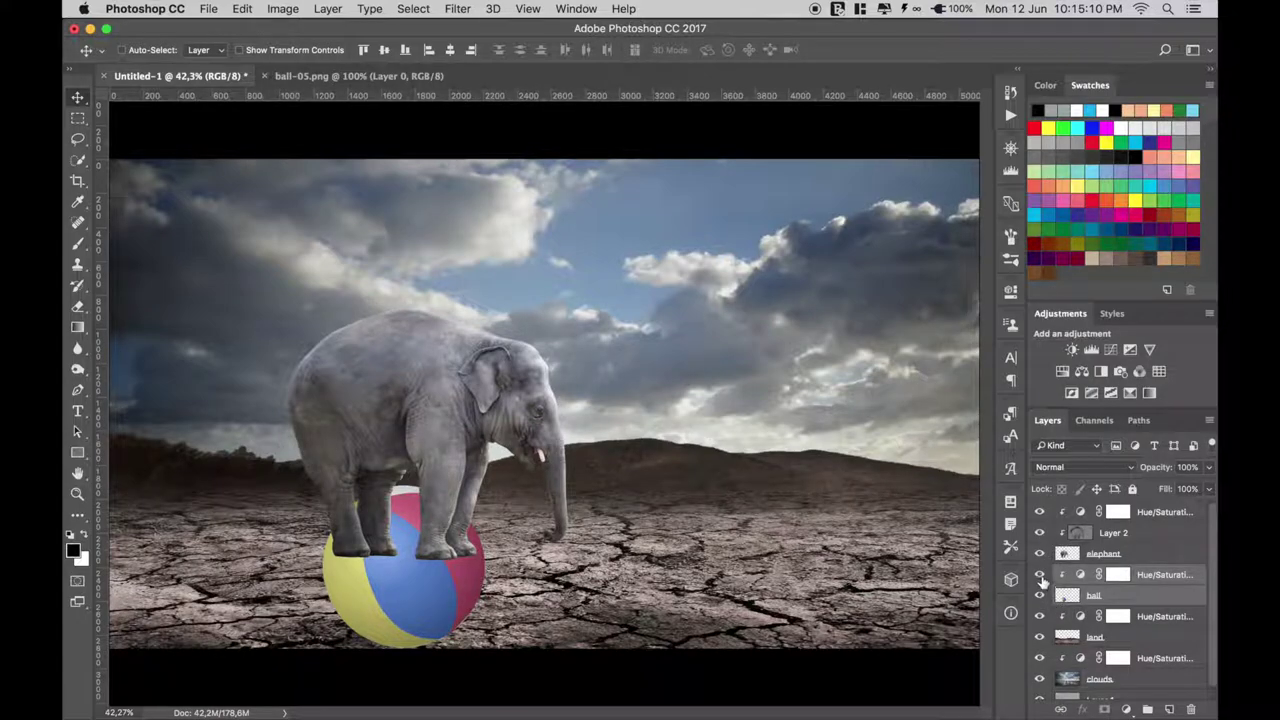
Raise the elephant so it stands on the ball, then show the ball and its adjustment again.
left_click(1039, 574)
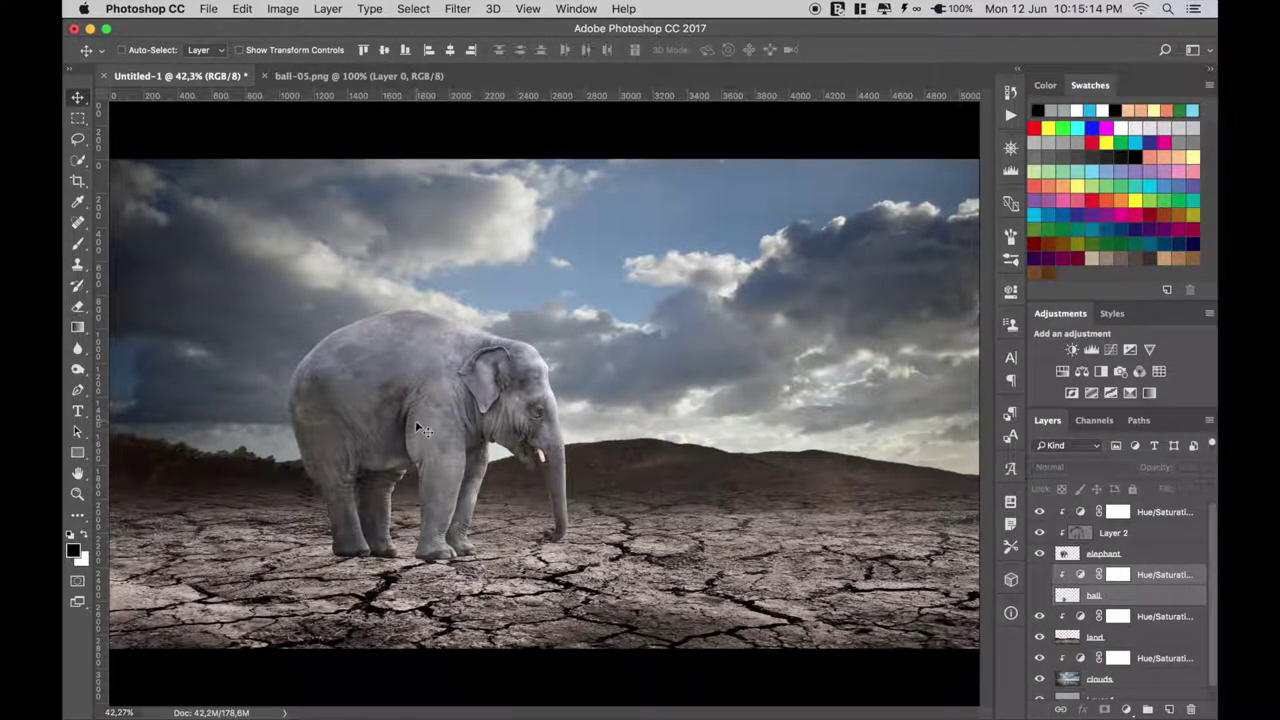
left_click(1067, 554)
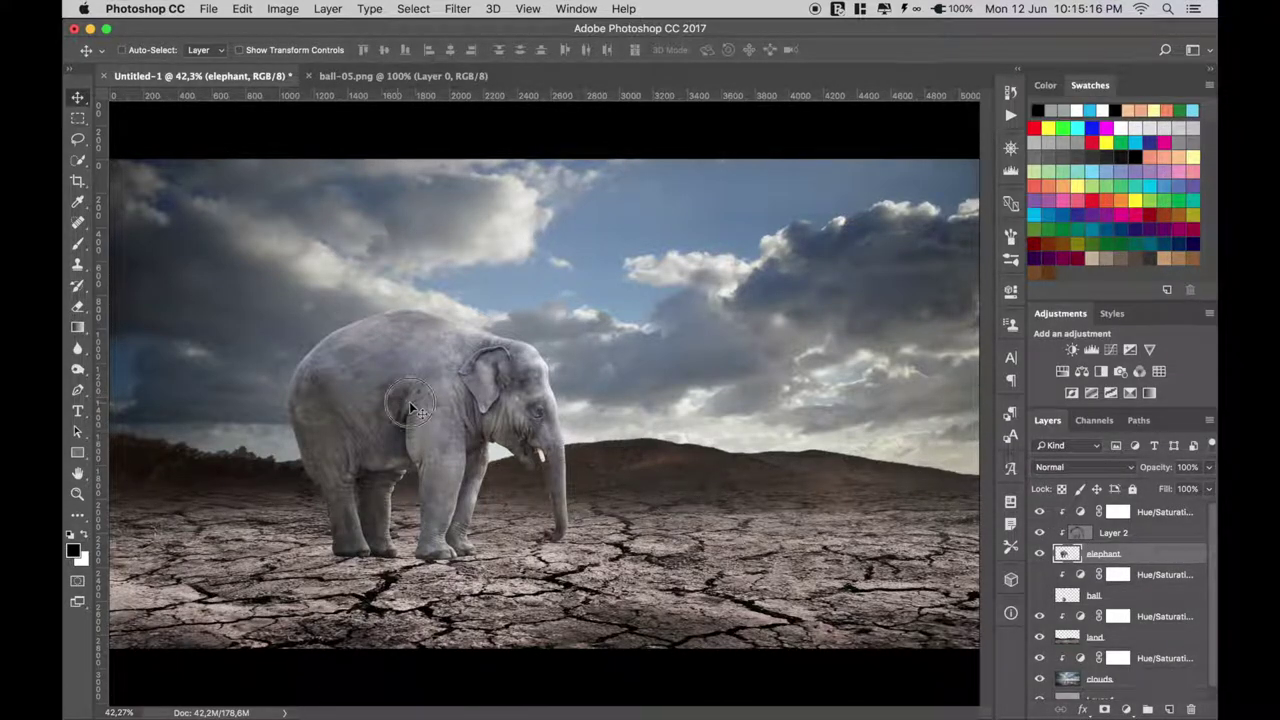
left_click_drag(410, 410, 409, 358)
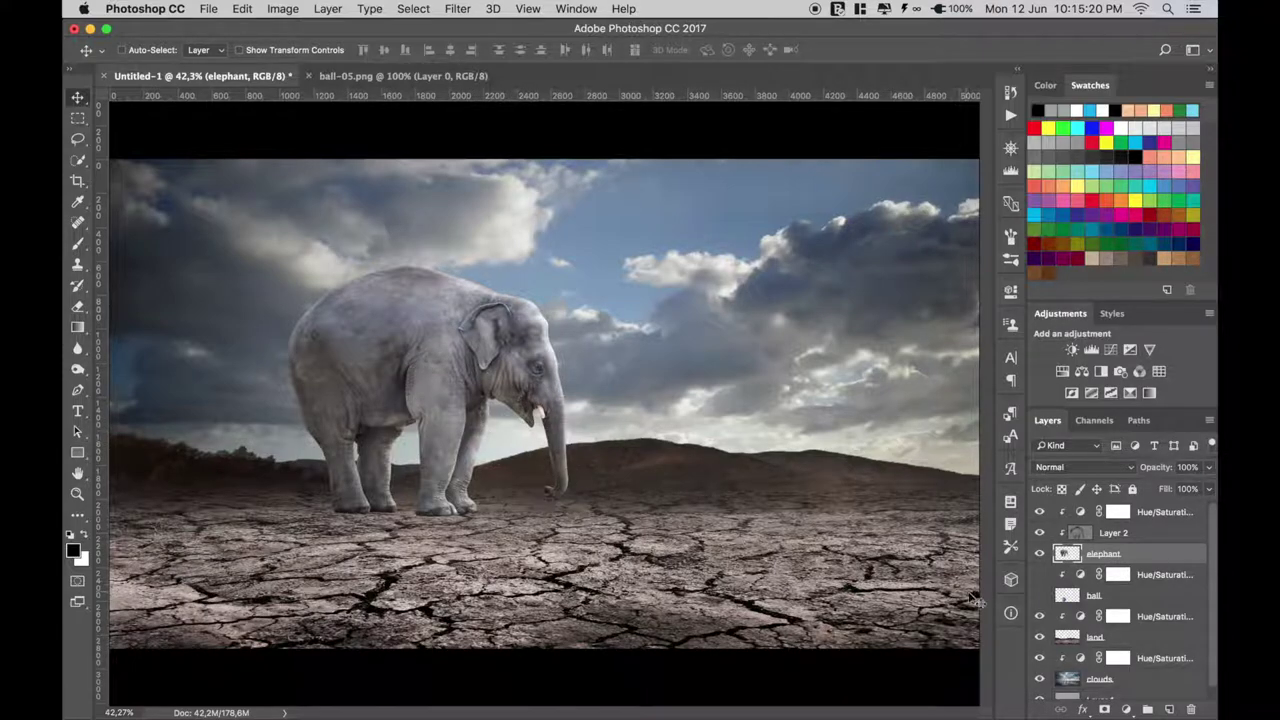
left_click(1039, 596)
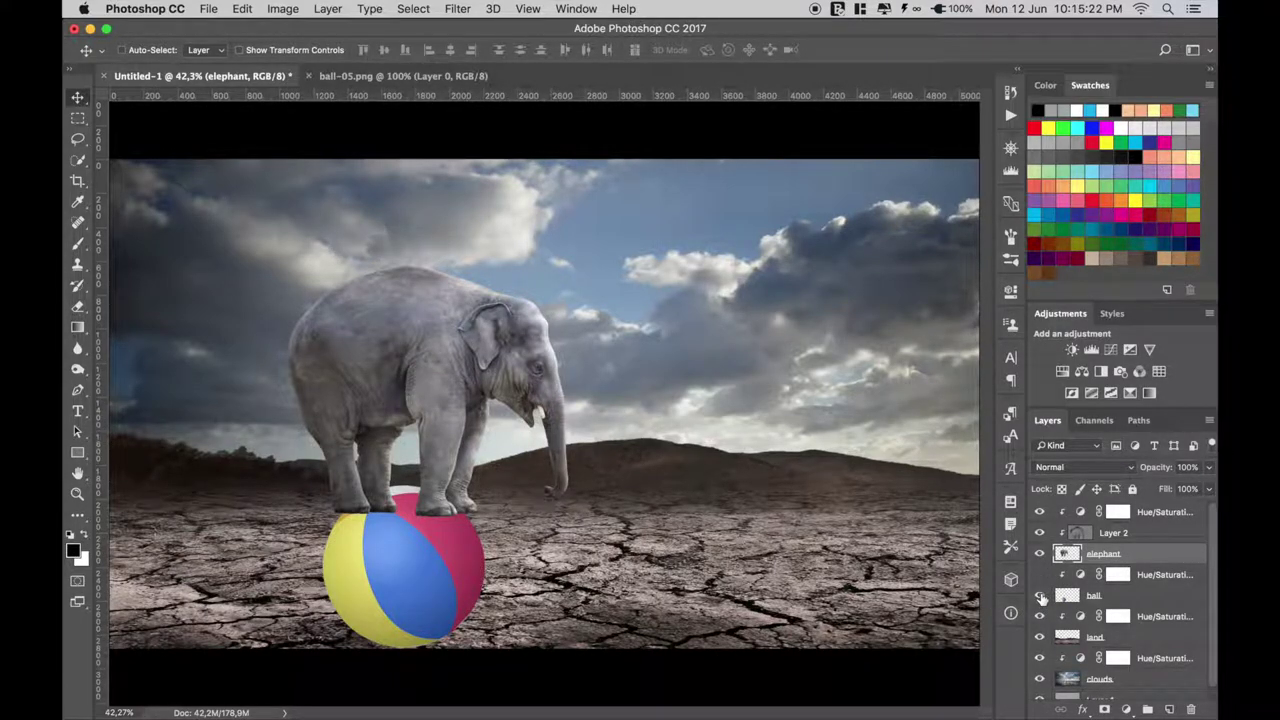
left_click(1039, 575)
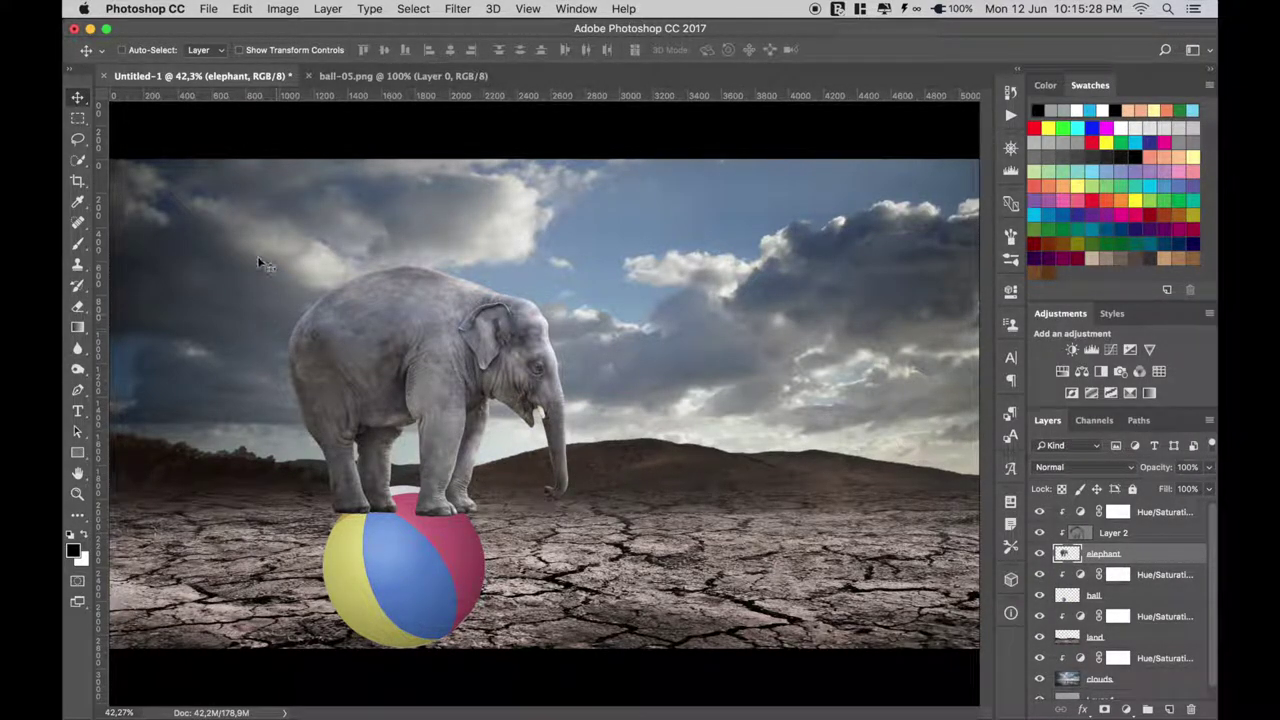
left_click(243, 9)
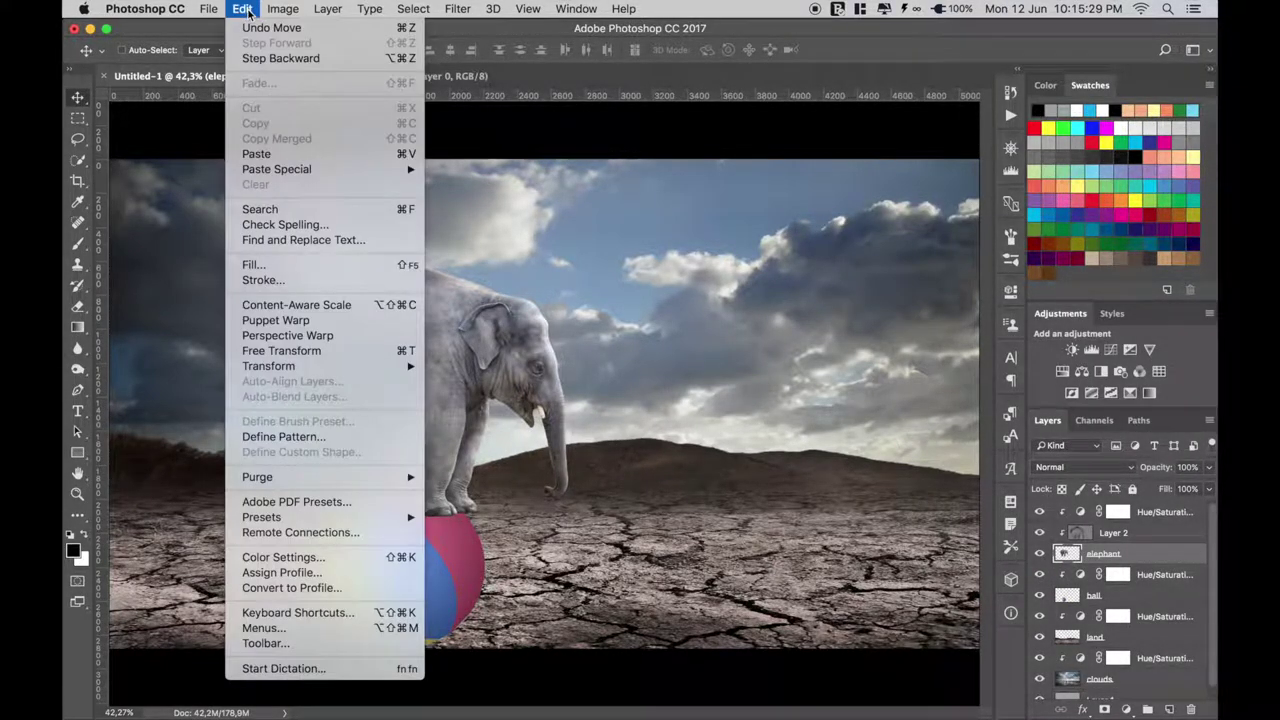
Puppet Warp the elephant, pinning its front foot and bending the leg down onto the ball.
left_click(275, 320)
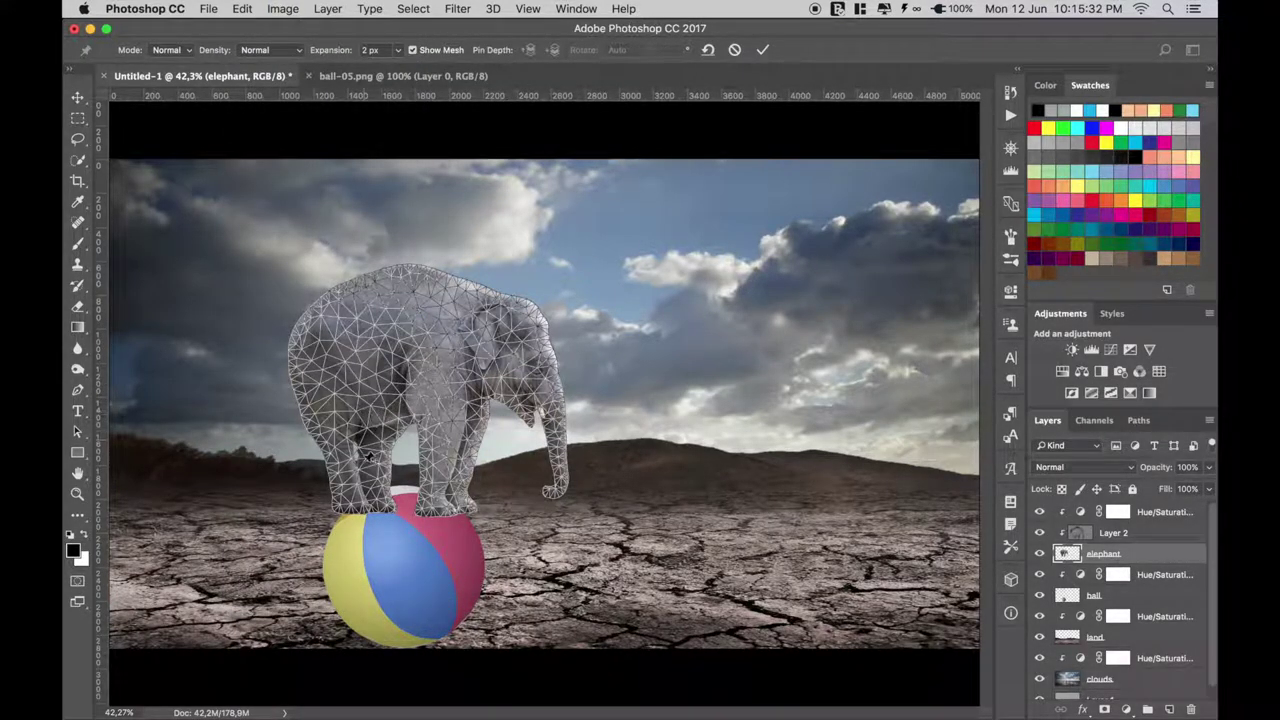
left_click(366, 498)
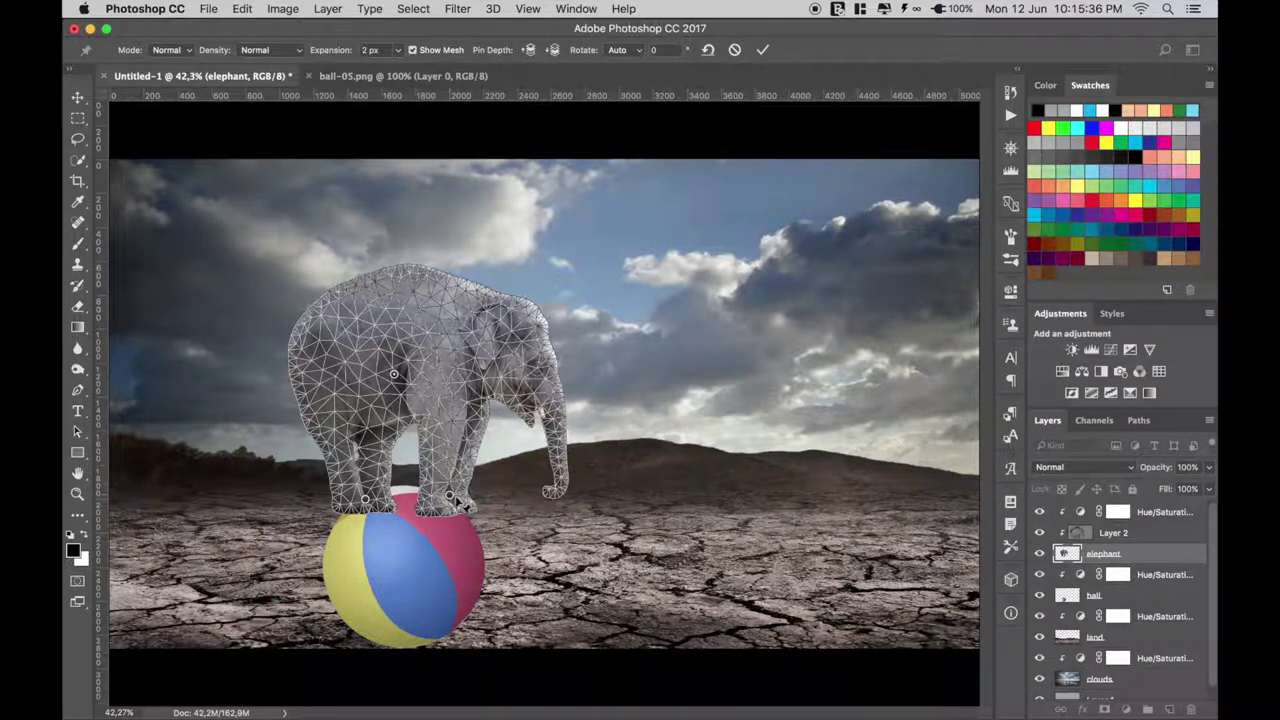
mouse_move(455, 505)
left_mouse_down()
mouse_move(440, 492)
mouse_move(369, 497)
left_mouse_up()
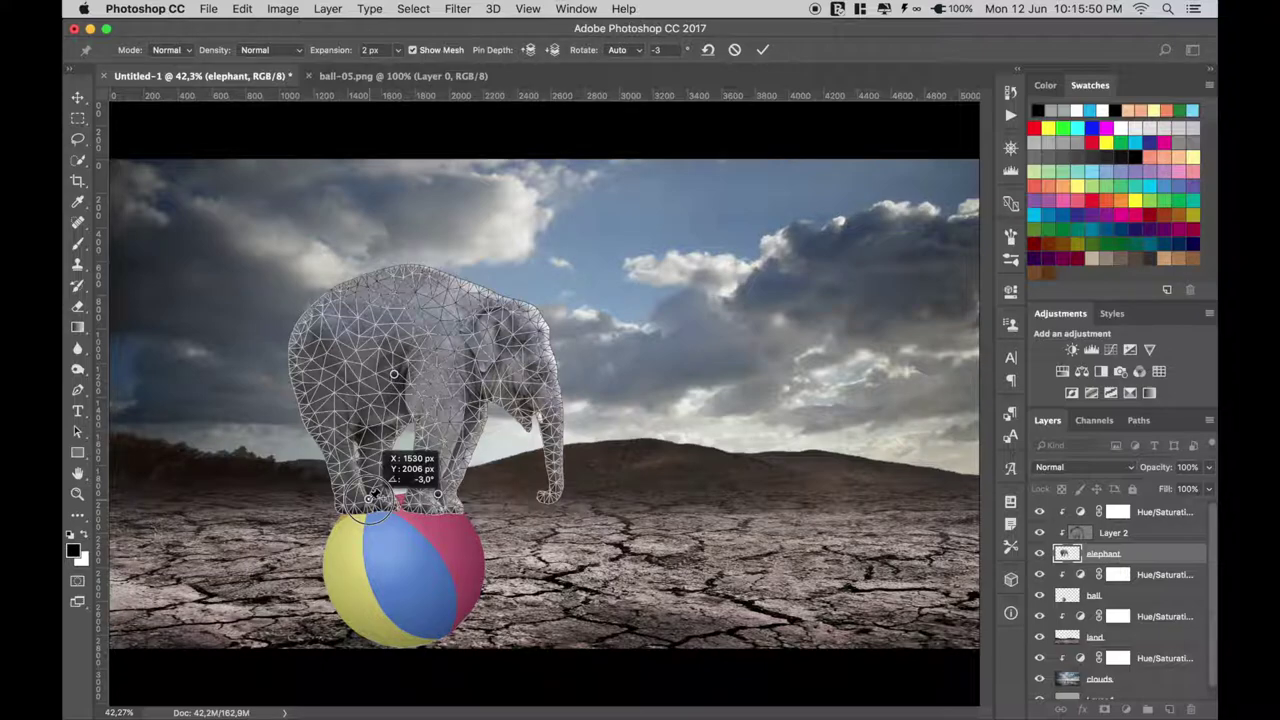
mouse_move(370, 497)
left_mouse_down()
mouse_move(340, 506)
mouse_move(350, 522)
mouse_move(351, 508)
left_mouse_up()
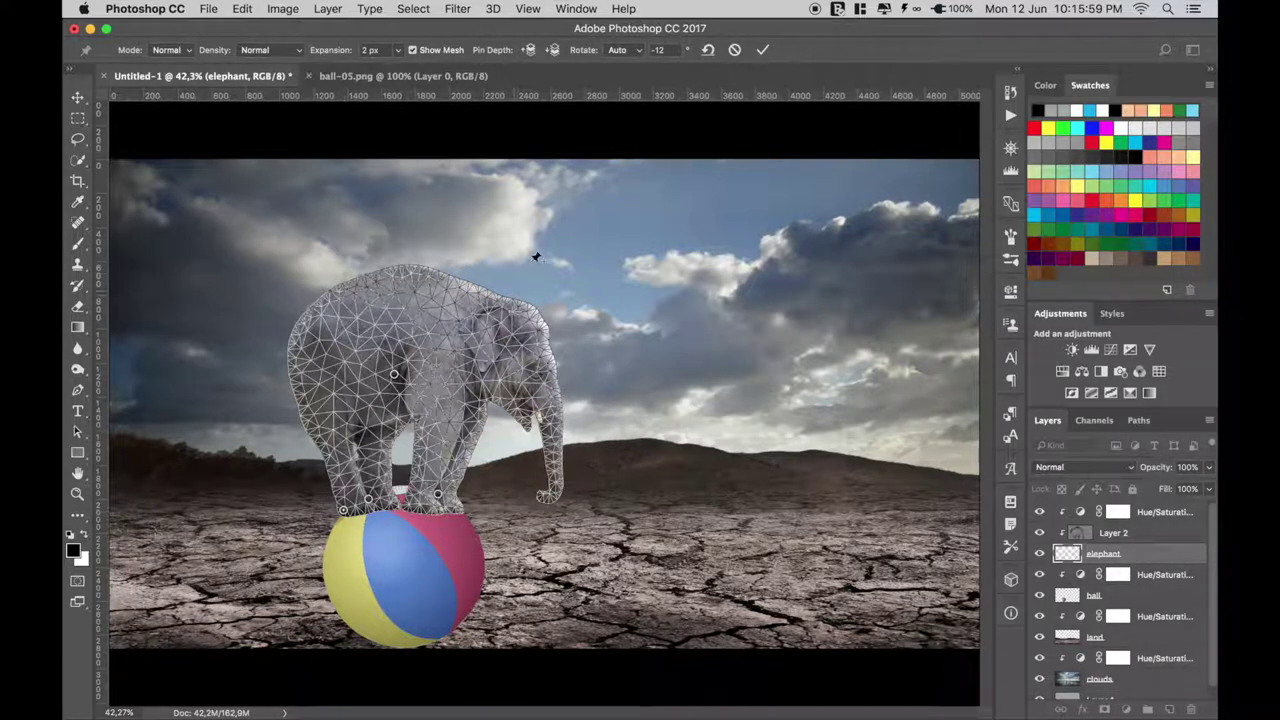
left_click(762, 49)
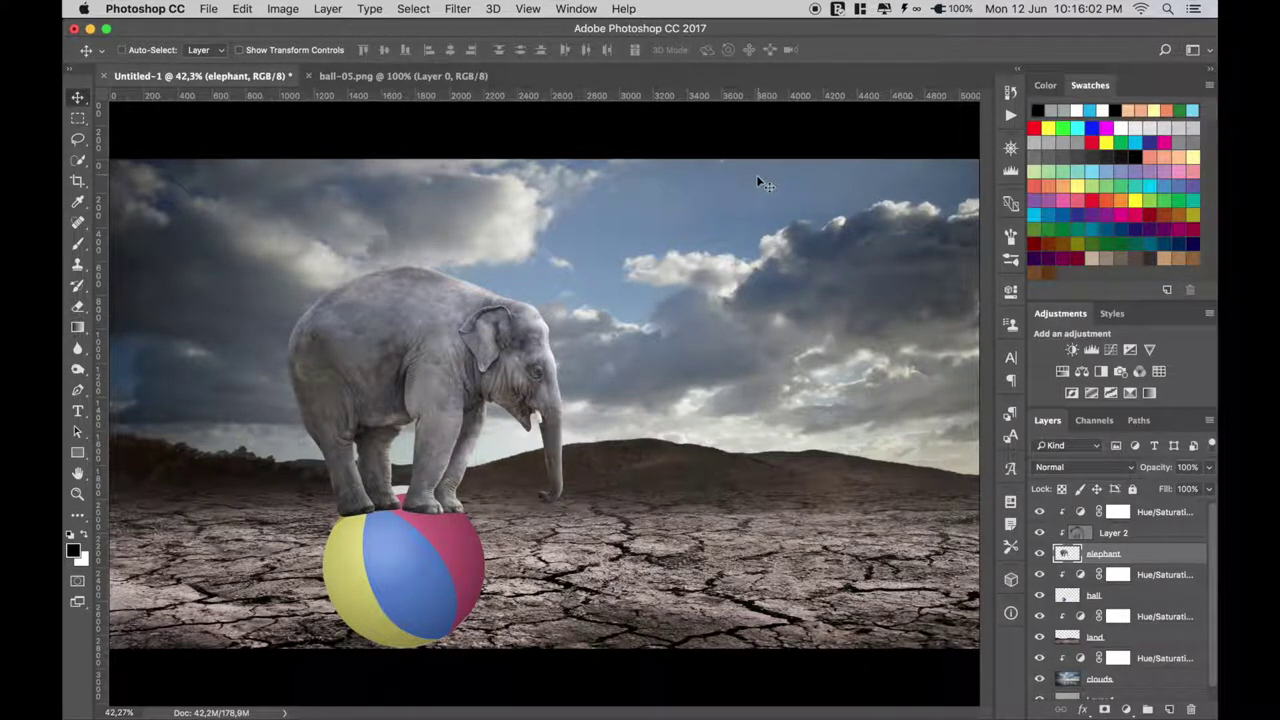
Free-transform the beach ball, resizing it to about 86% beneath the elephant's feet.
left_click(1070, 597)
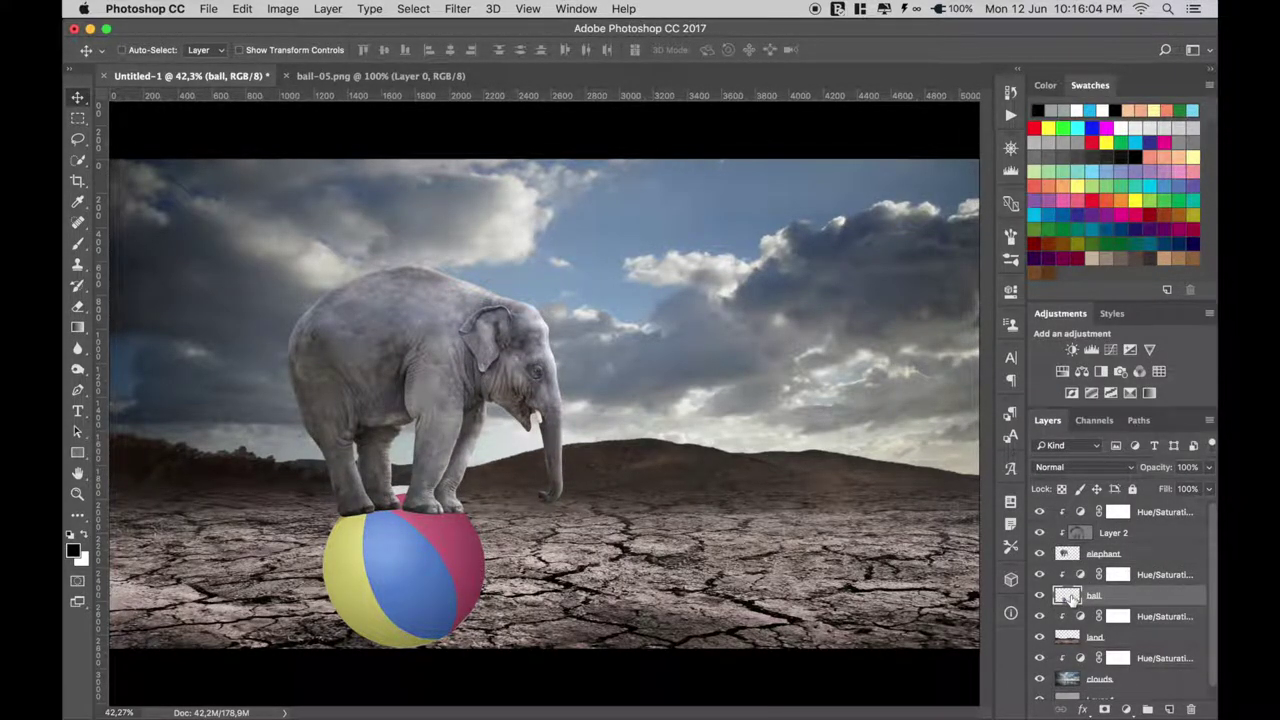
key("ctrl+t")
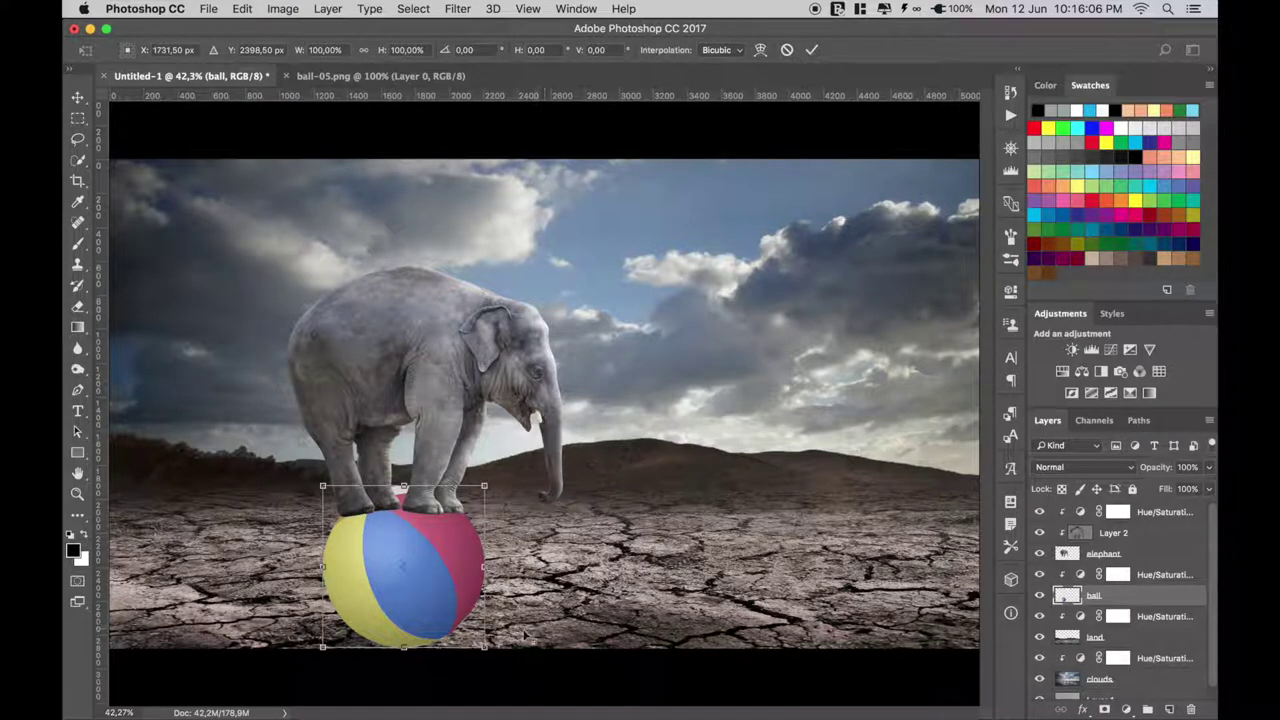
left_click_drag(484, 646, 474, 640)
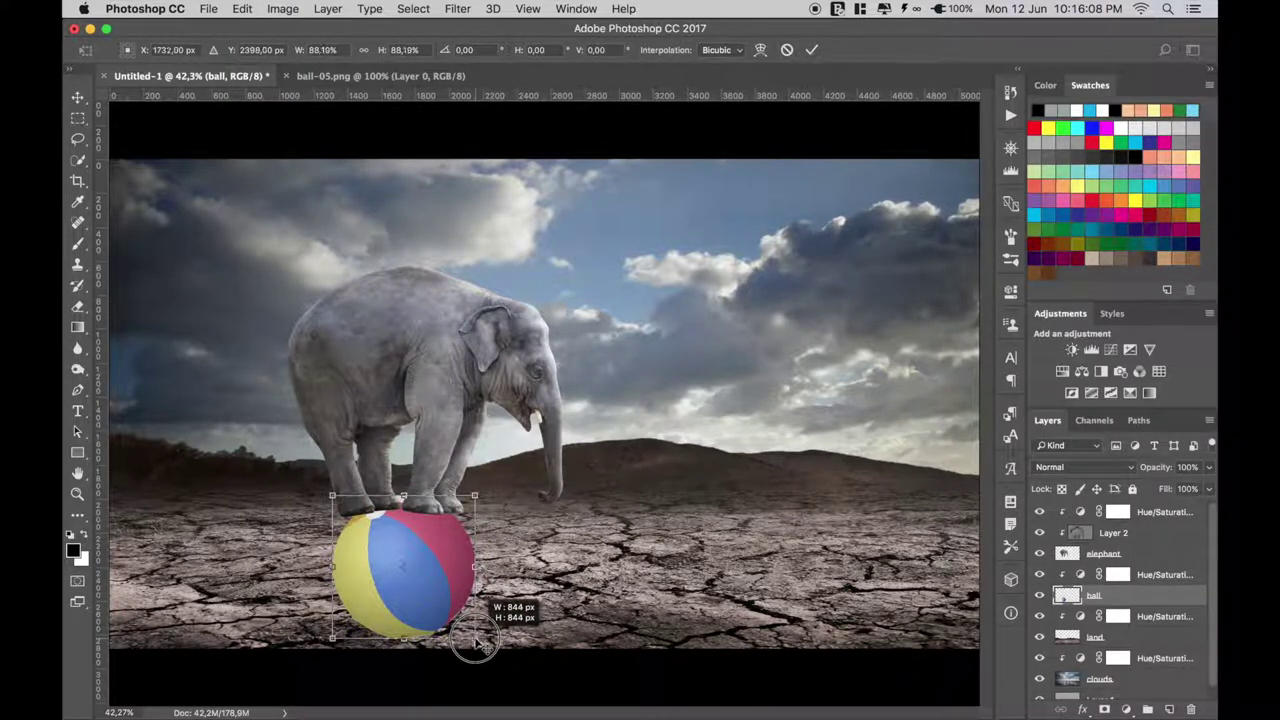
left_click_drag(455, 572, 437, 588)
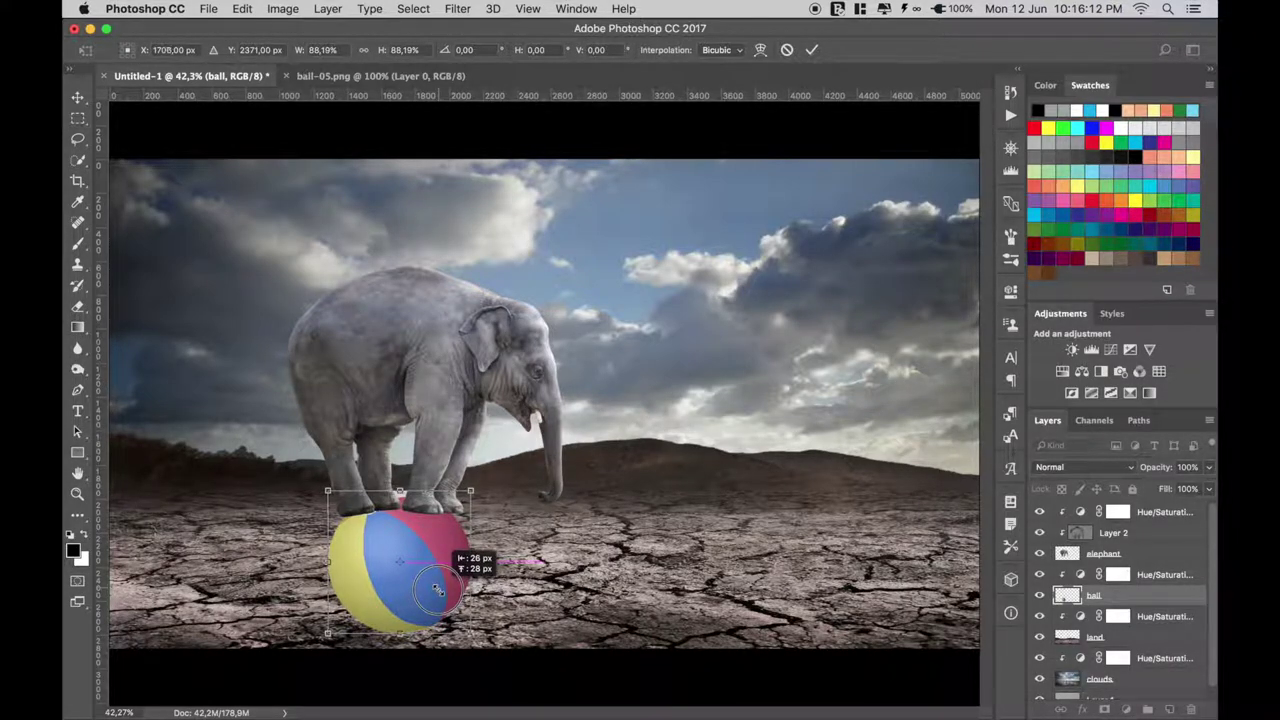
left_click_drag(437, 588, 438, 588)
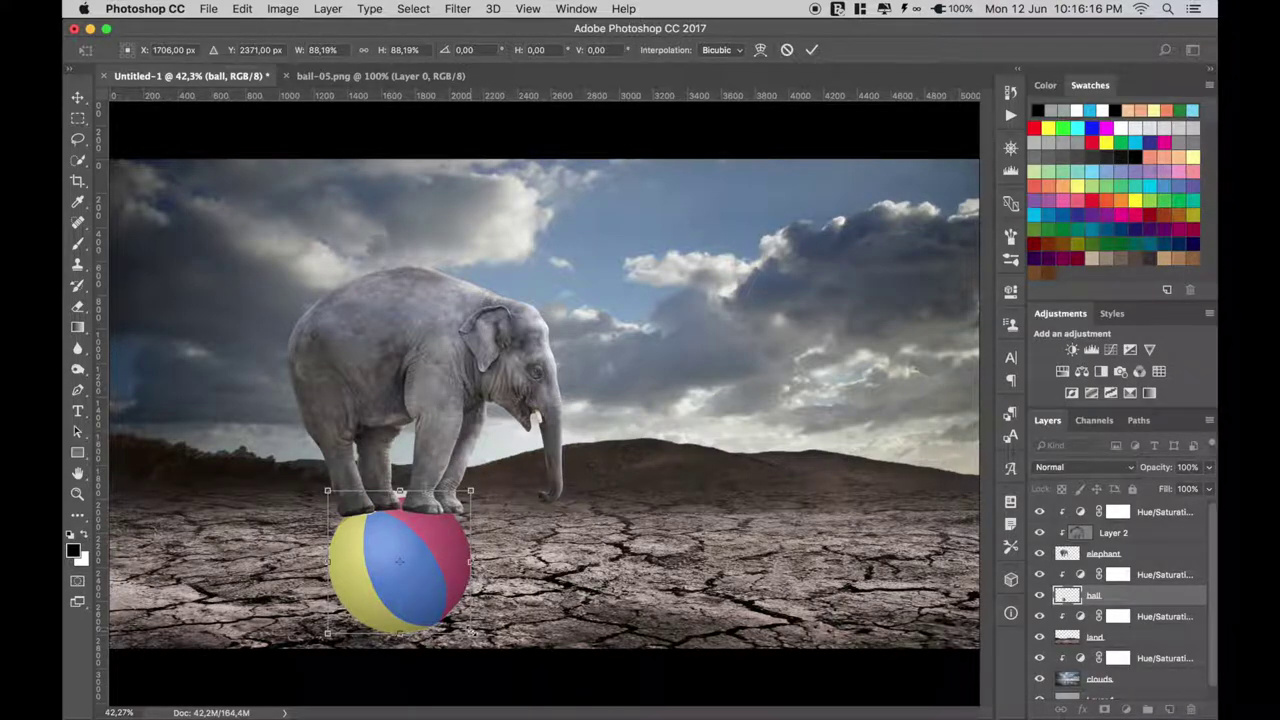
mouse_move(470, 633)
left_mouse_down()
mouse_move(484, 640)
mouse_move(466, 620)
left_mouse_up()
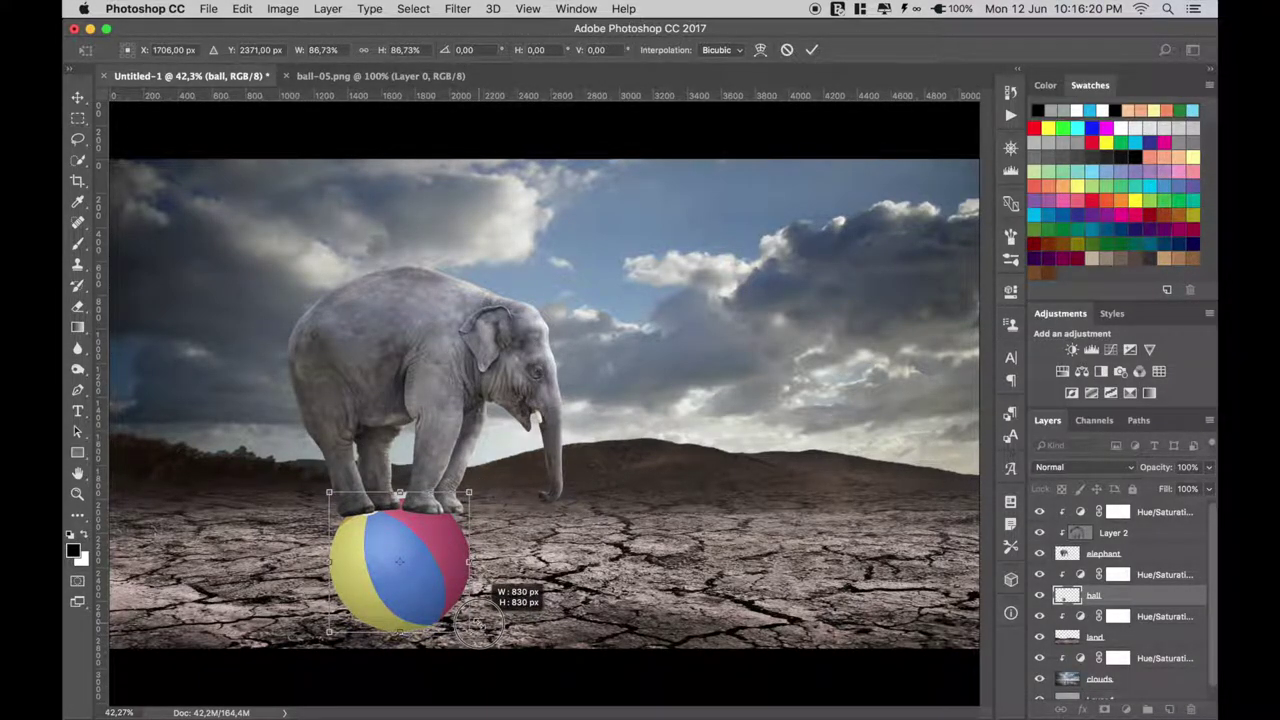
mouse_move(466, 620)
left_mouse_down()
mouse_move(474, 630)
mouse_move(441, 597)
left_mouse_up()
Rotate the ball 180° and 90° clockwise, reposition it under the elephant and commit.
right_click(435, 597)
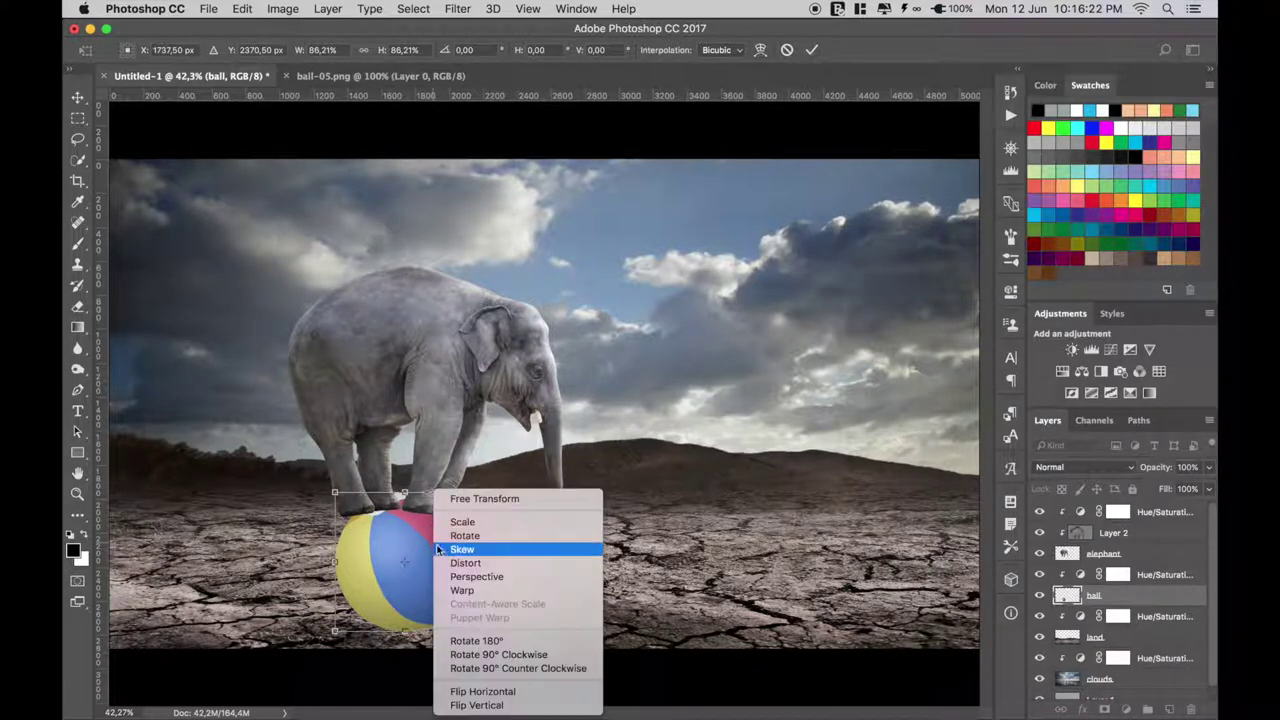
left_click(488, 645)
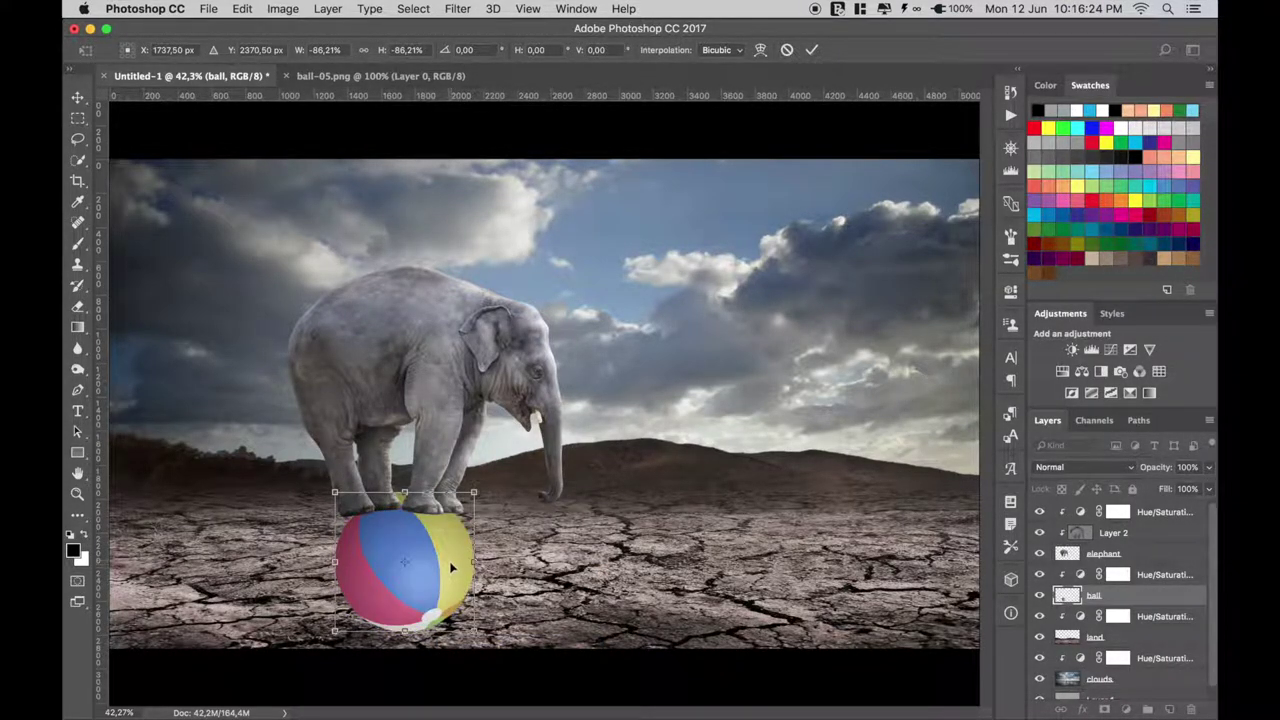
right_click(442, 562)
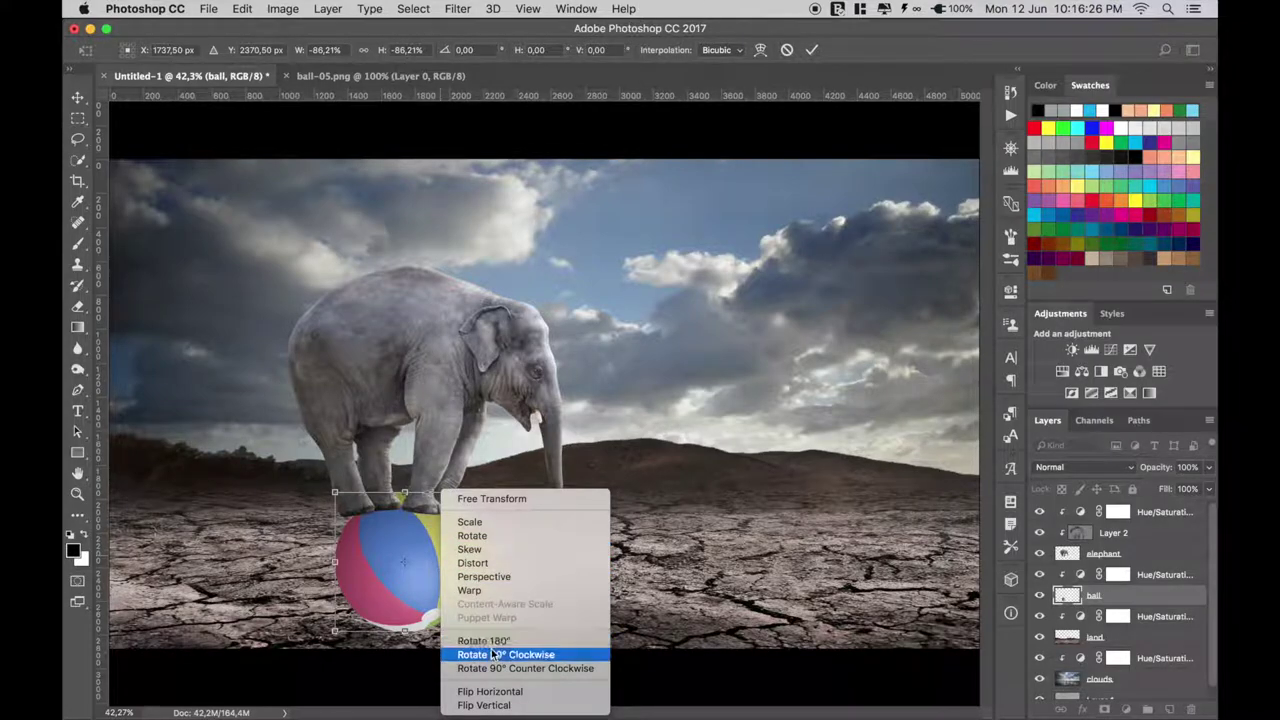
key("Escape")
left_click_drag(463, 601, 489, 494)
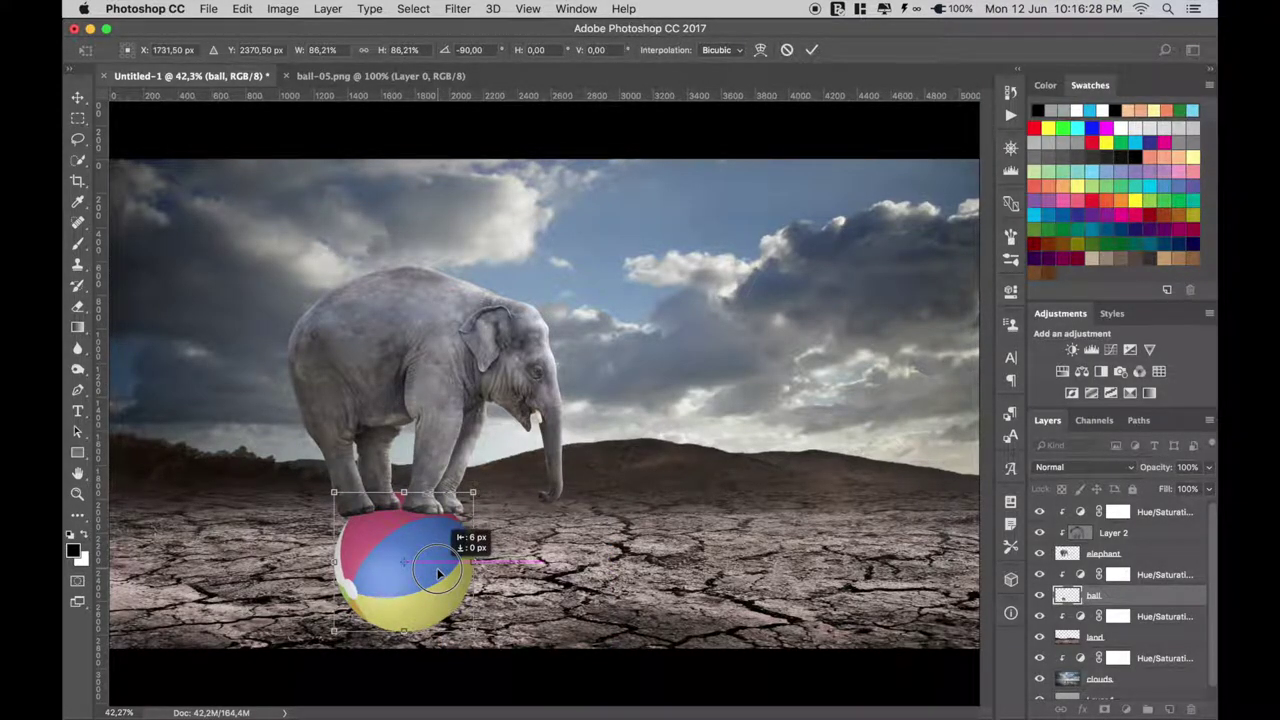
key("Return")
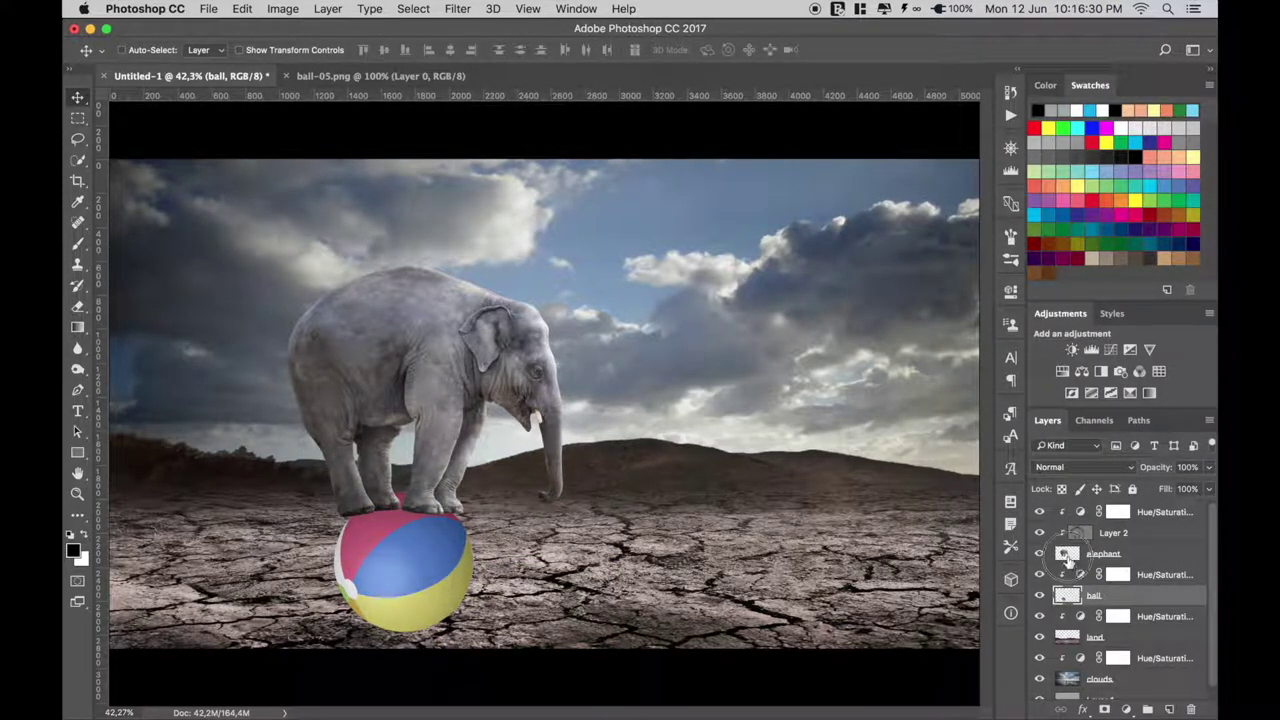
left_click(1090, 555)
Puppet Warp the elephant again, pinning both feet and pulling them down onto the ball's top.
left_click(245, 9)
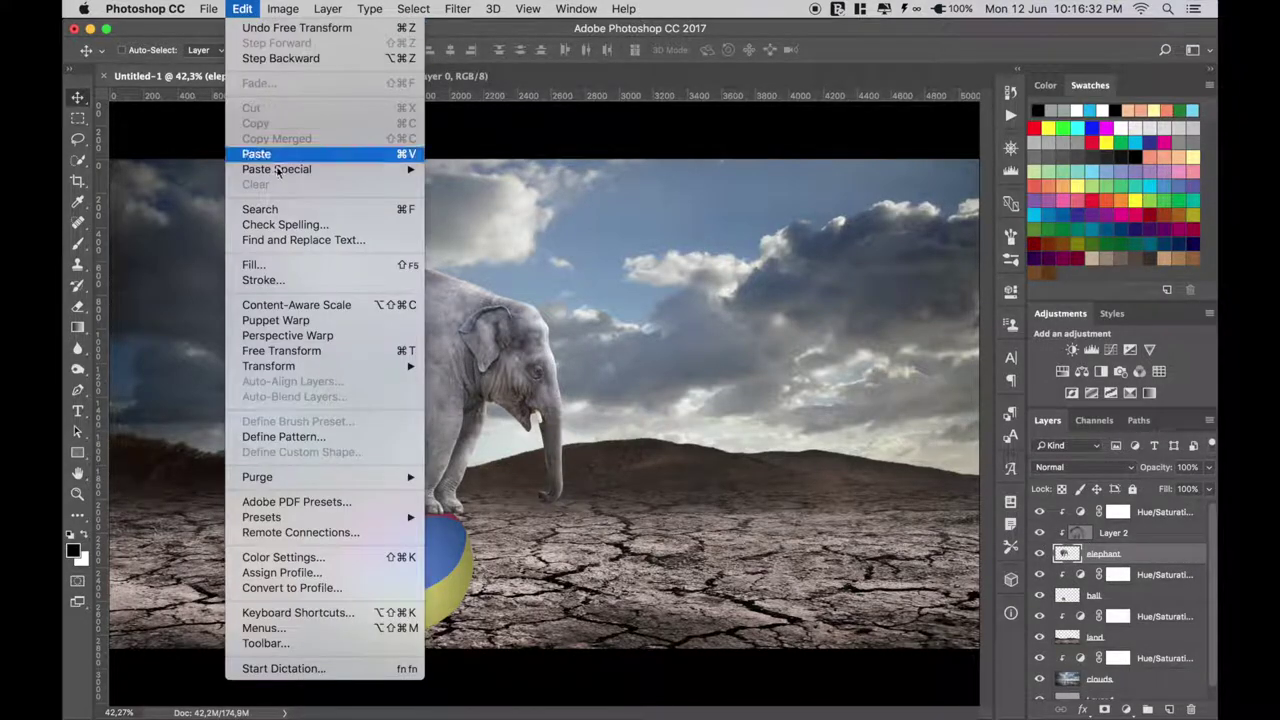
left_click(290, 323)
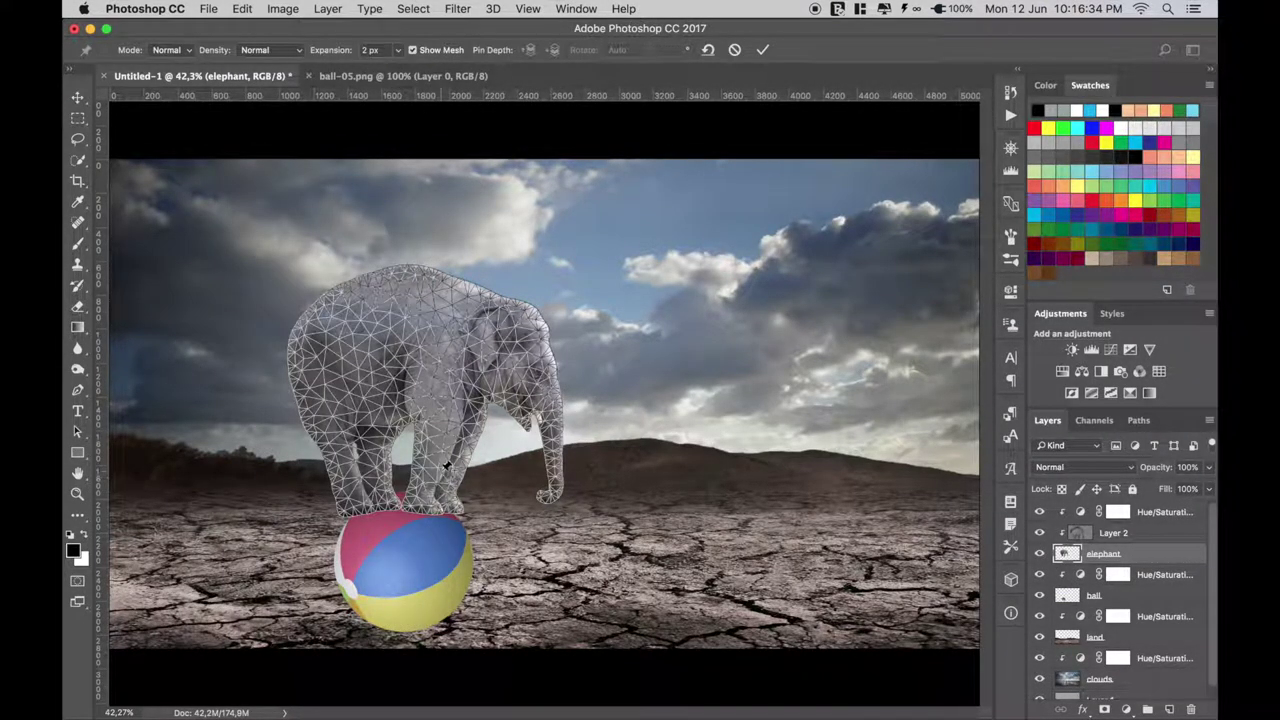
left_click(438, 507)
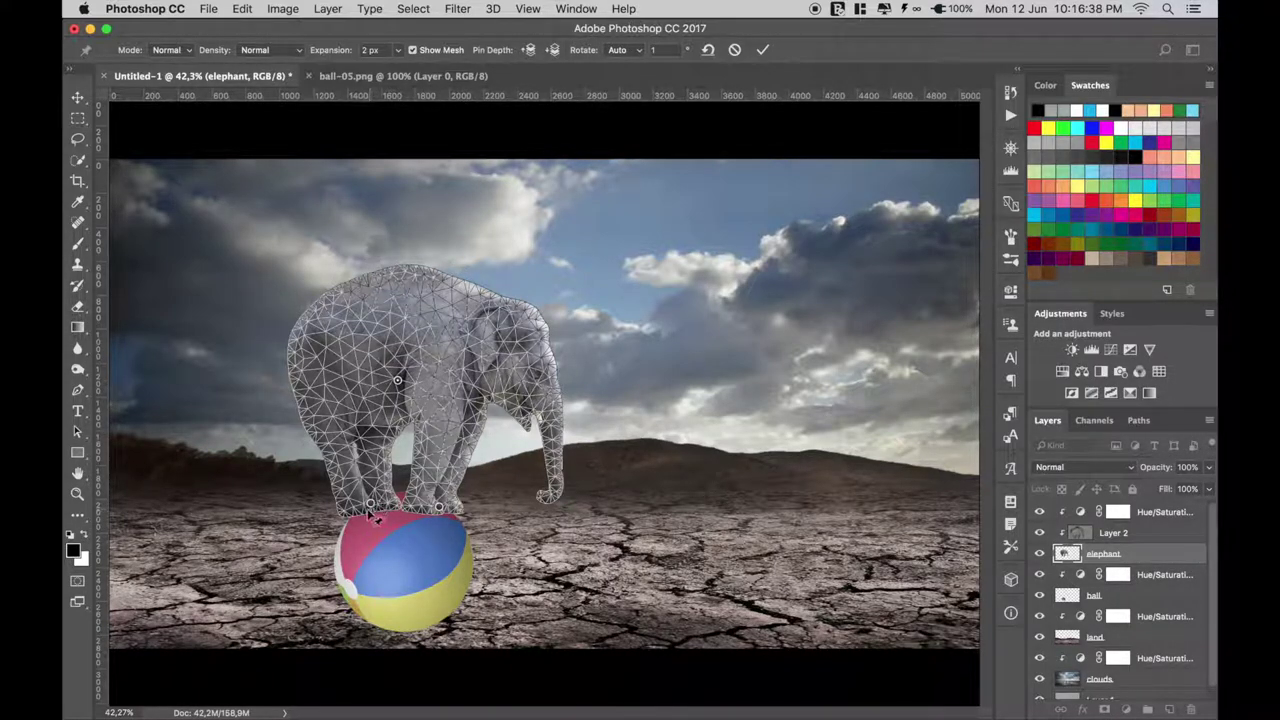
mouse_move(366, 501)
left_mouse_down()
mouse_move(376, 492)
mouse_move(348, 509)
left_mouse_up()
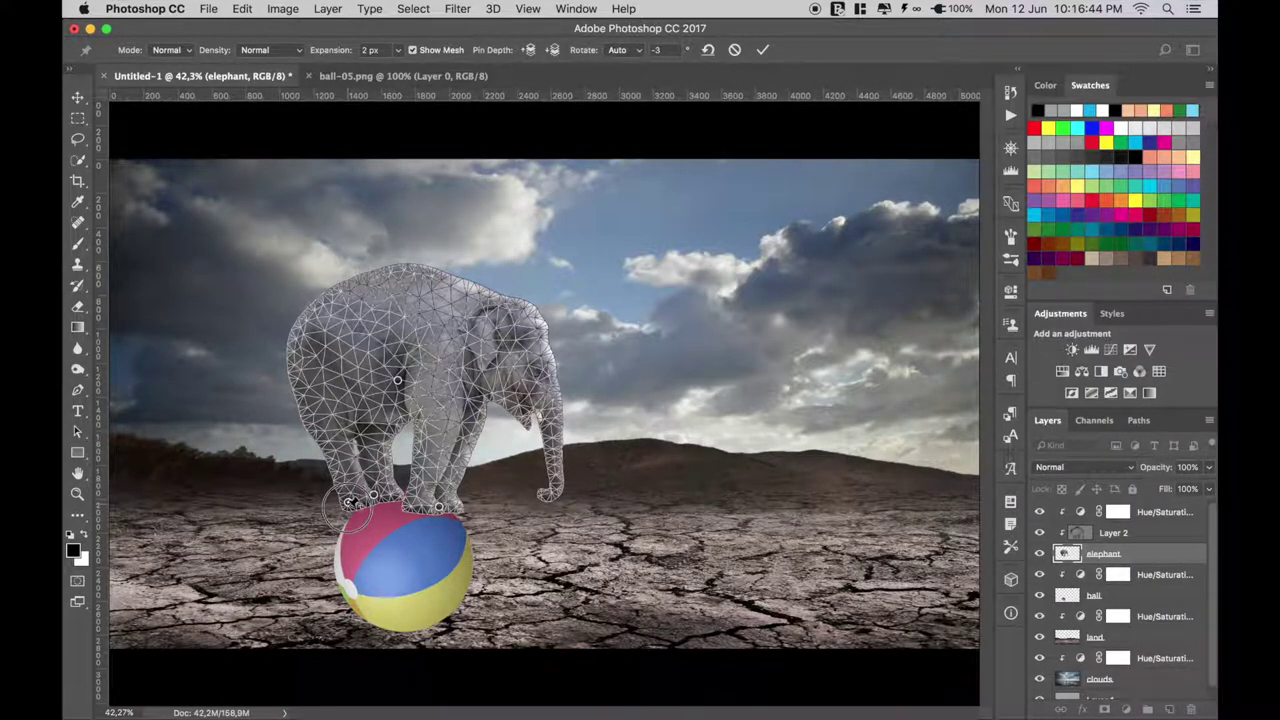
left_click(373, 495)
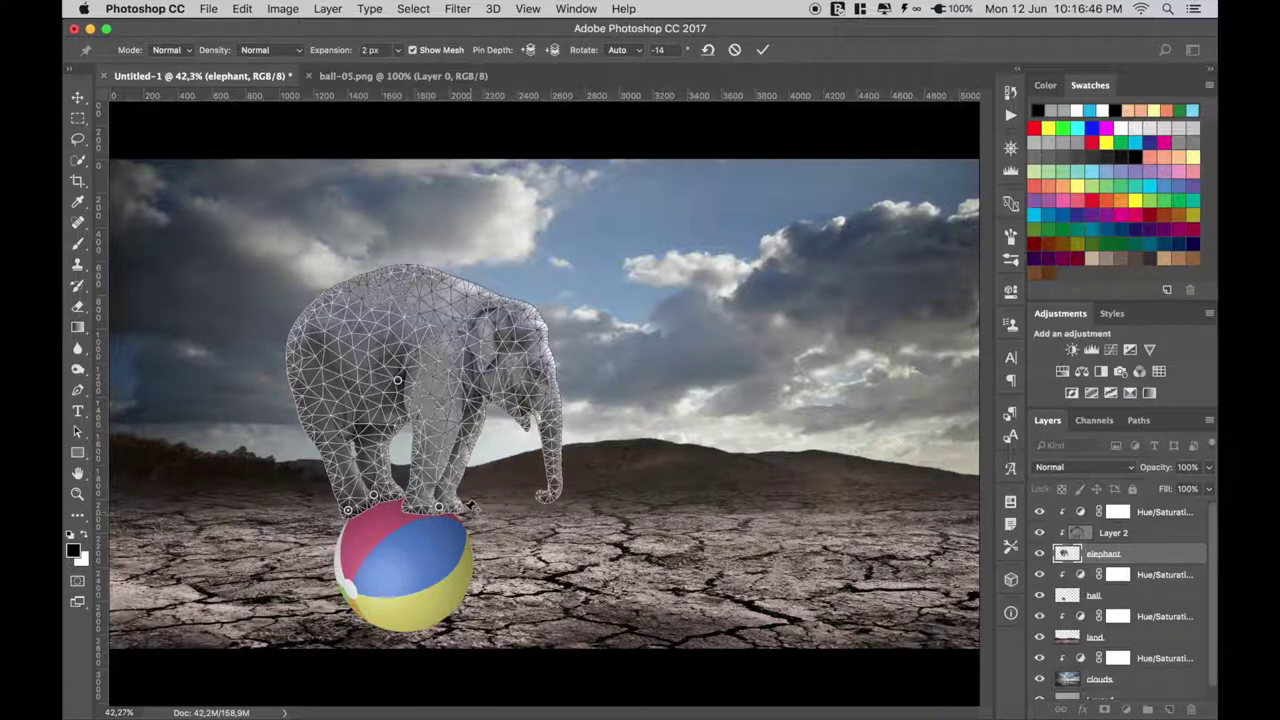
left_click(468, 505)
mouse_move(468, 505)
left_mouse_down()
mouse_move(457, 517)
mouse_move(423, 497)
left_mouse_up()
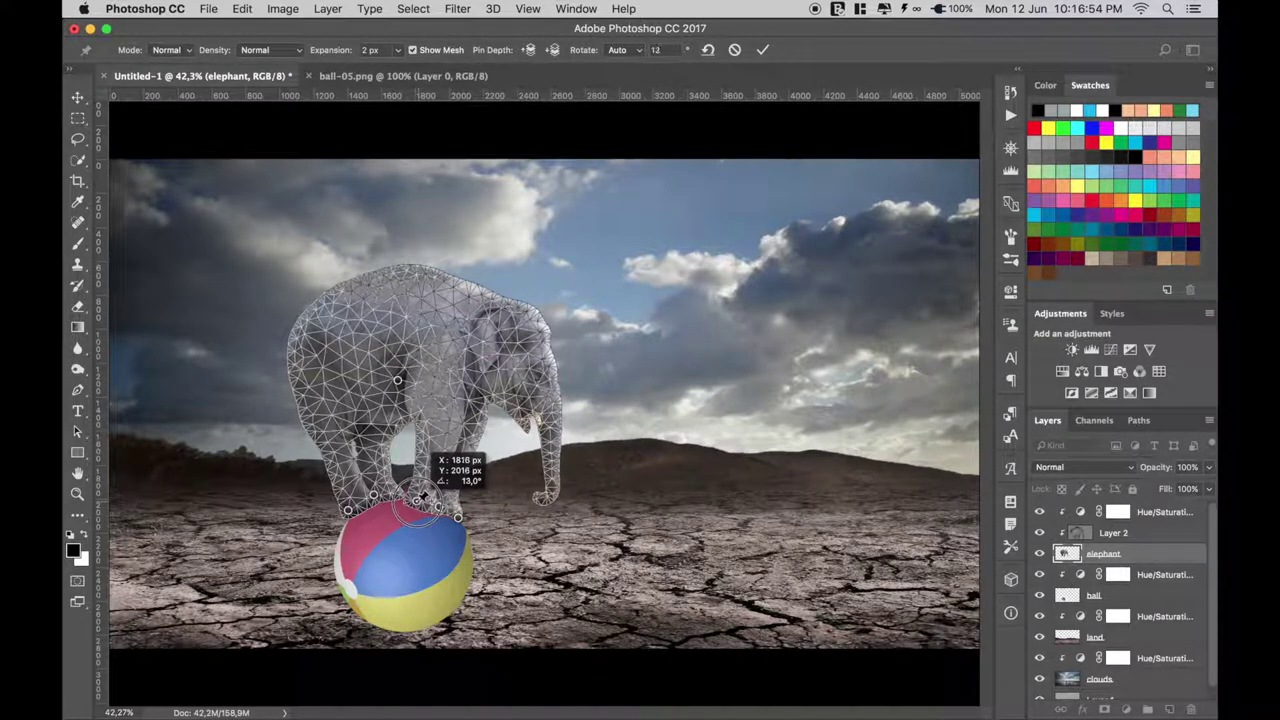
left_click_drag(423, 492, 425, 494)
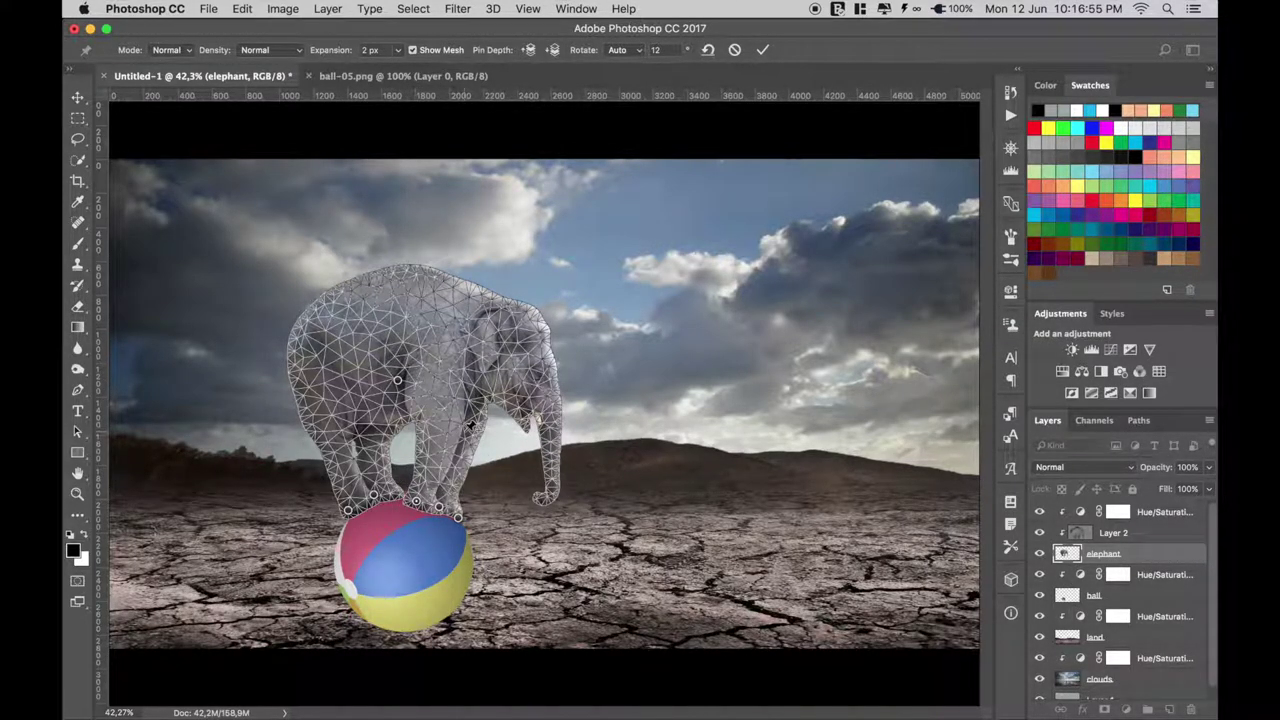
left_click(766, 52)
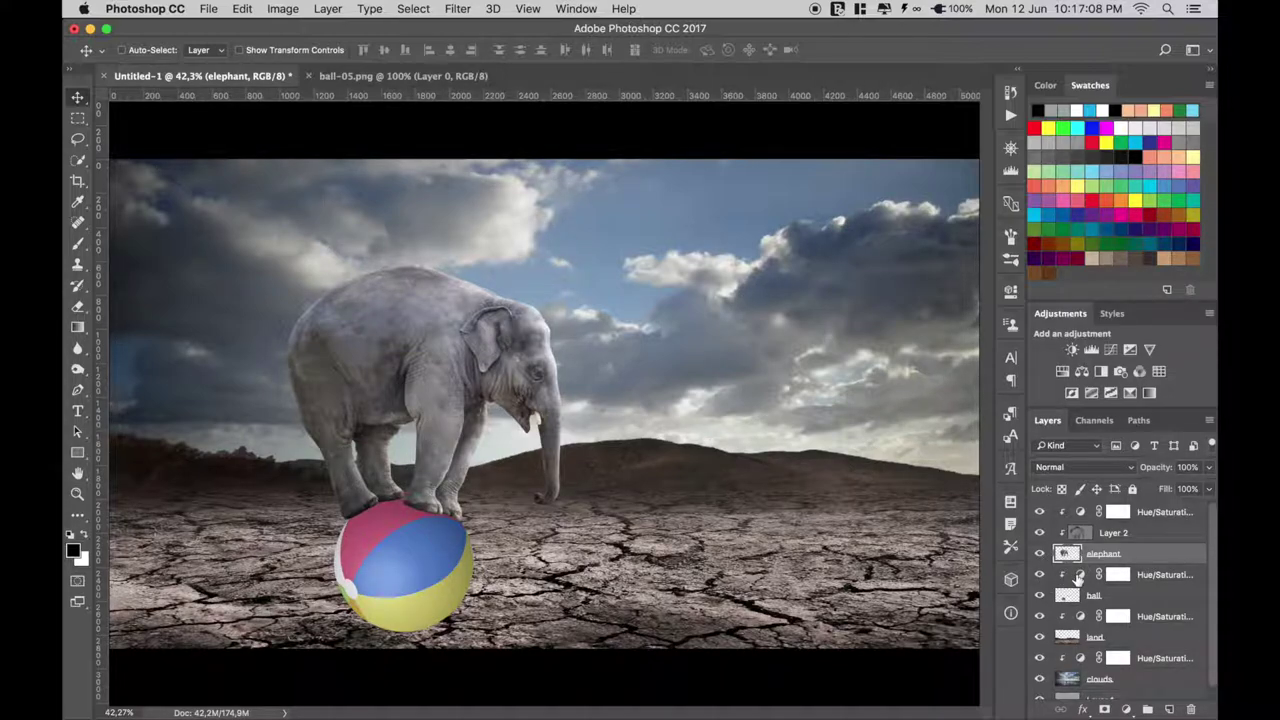
Add a new layer named 'shadow' directly below the elephant.
left_click(1079, 578)
left_click(1164, 709)
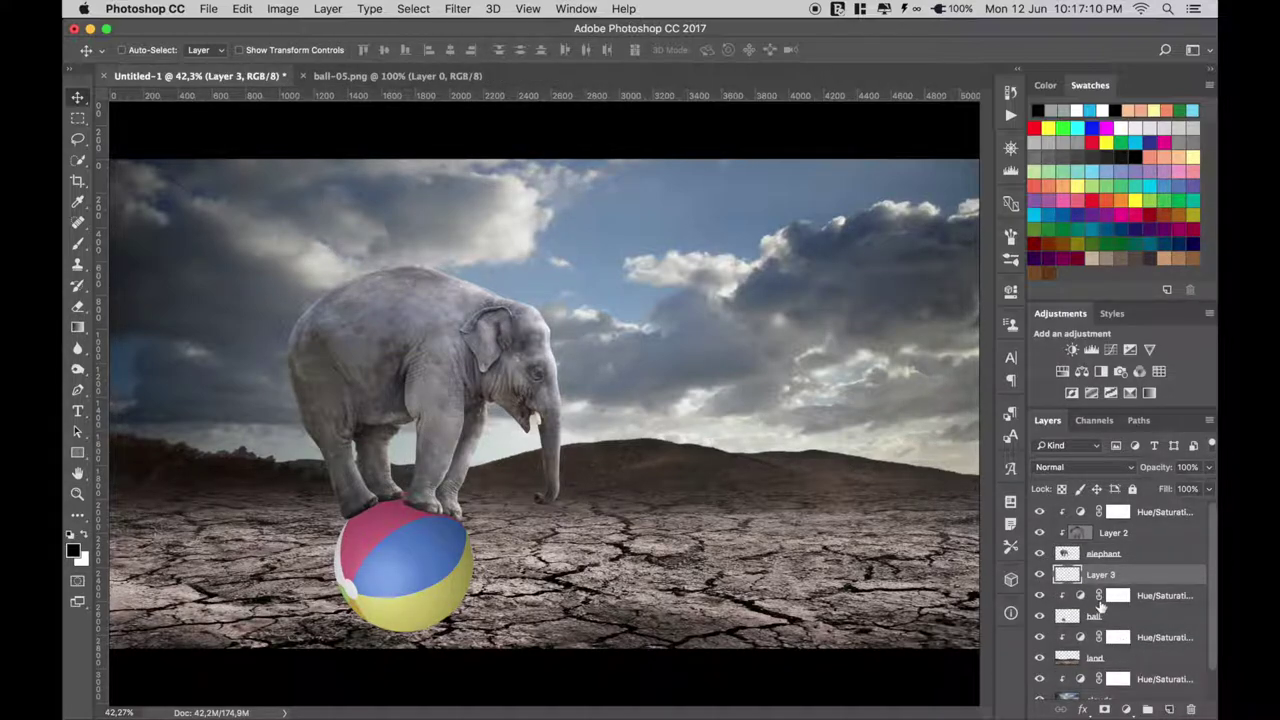
double_click(1100, 575)
type("shadow")
key("Return")
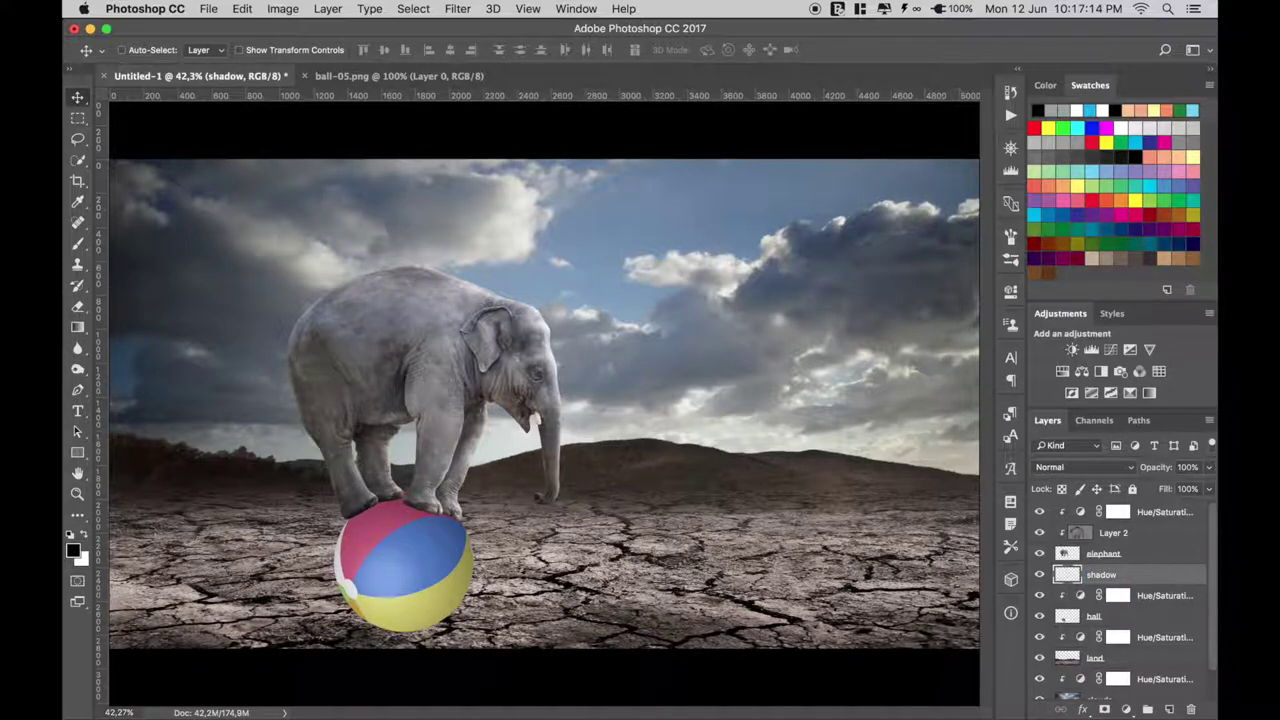
At 100% zoom, paint soft dark shadows with a 15% brush under the elephant's feet.
left_click(80, 245)
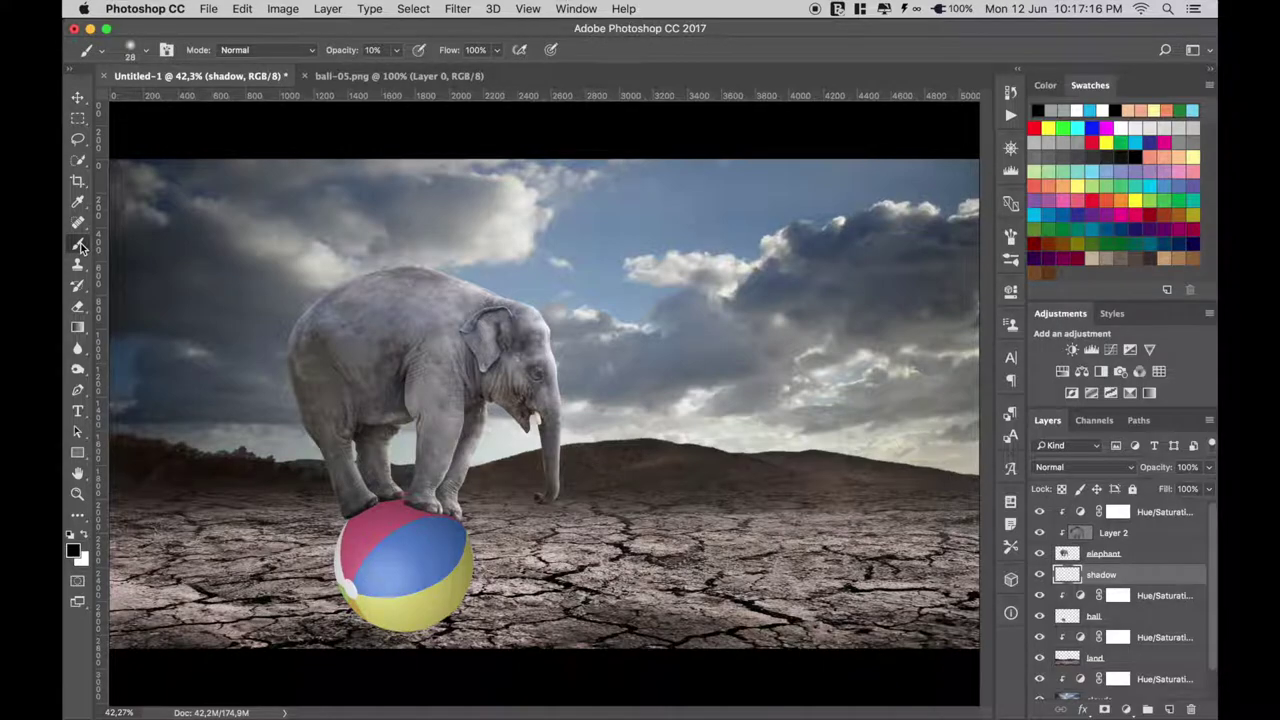
left_click(384, 50)
type("1")
key("super+1")
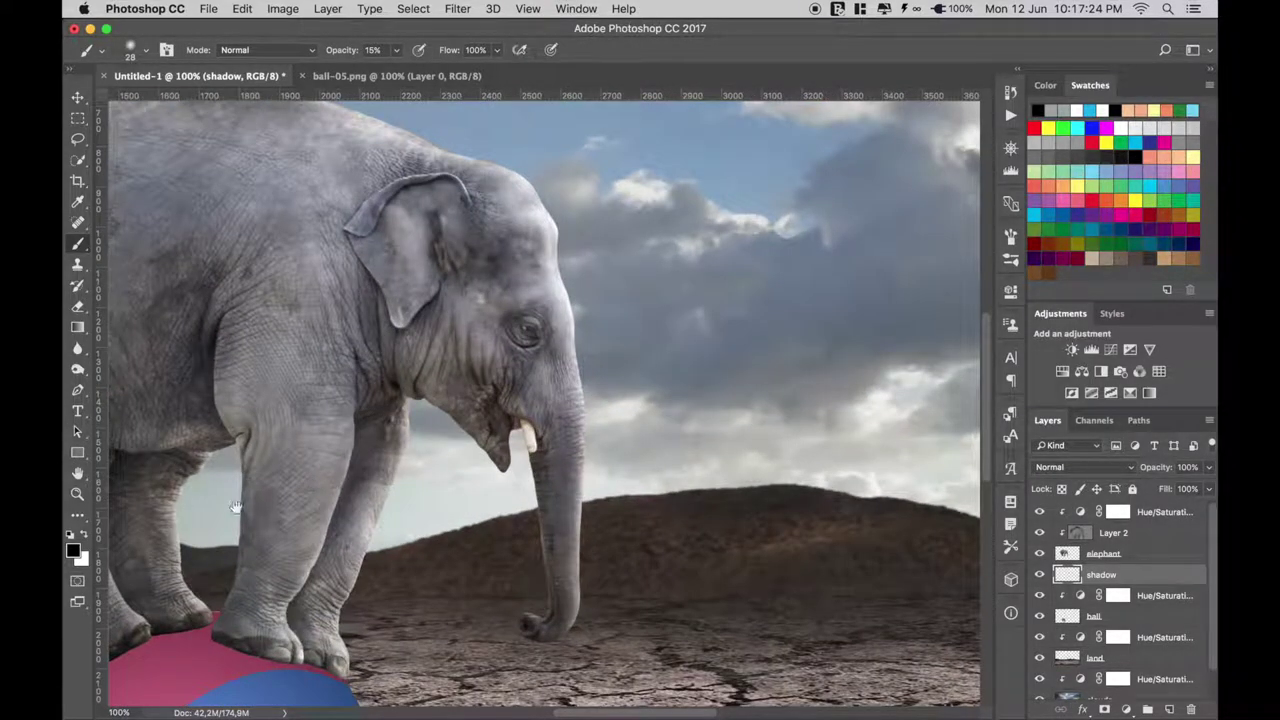
scroll(235, 507, "left", 10)
scroll(471, 363, "down", 2)
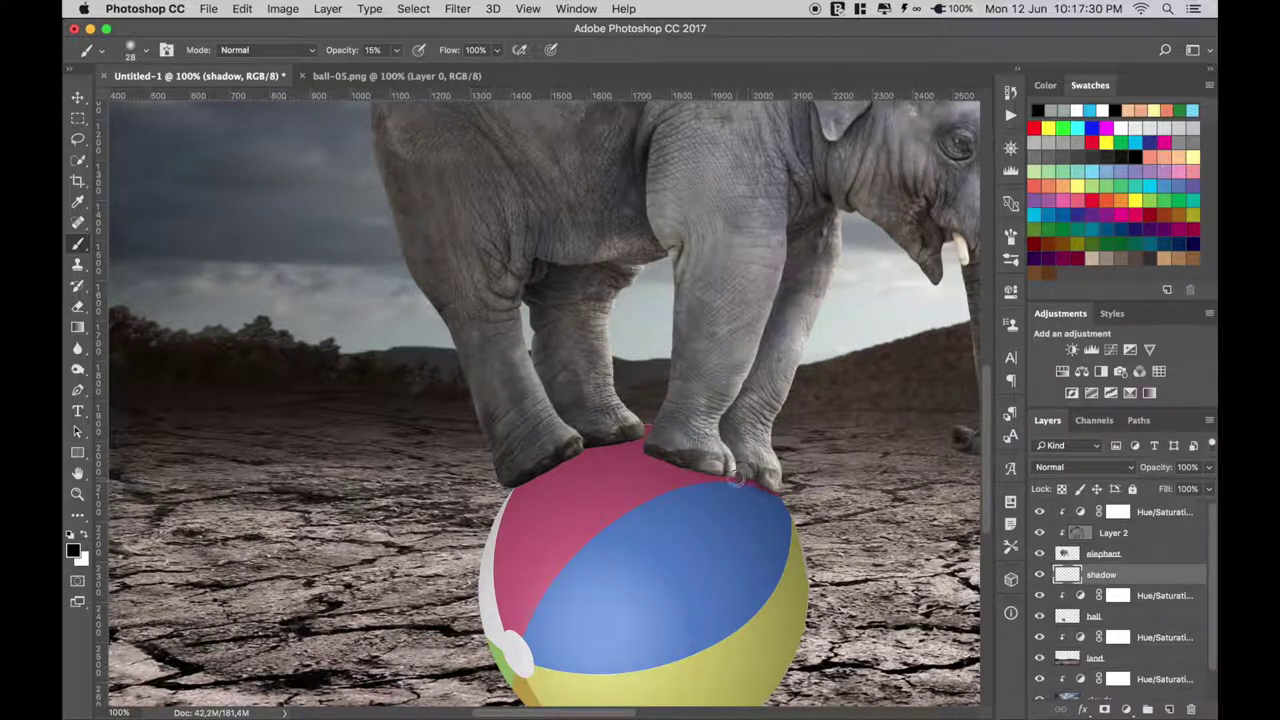
mouse_move(765, 489)
left_mouse_down()
mouse_move(655, 458)
mouse_move(762, 489)
mouse_move(670, 463)
left_mouse_up()
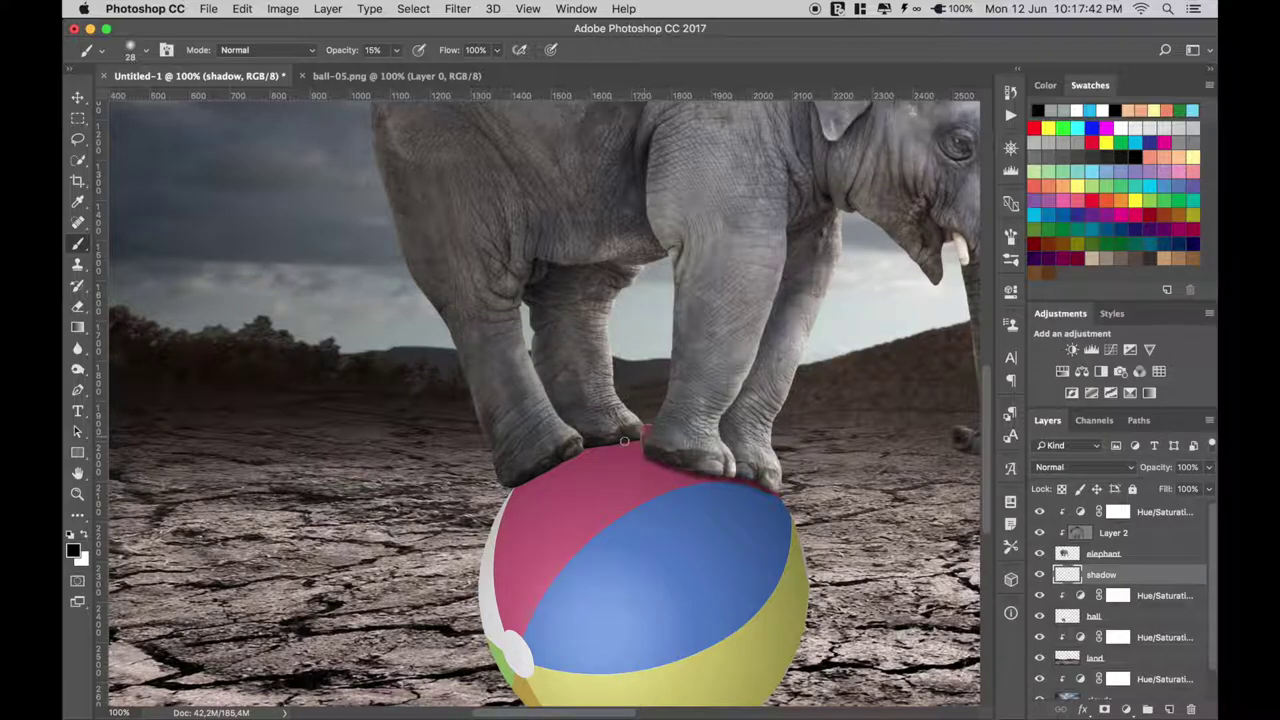
mouse_move(628, 438)
left_mouse_down()
mouse_move(586, 449)
mouse_move(640, 441)
mouse_move(508, 490)
mouse_move(634, 443)
mouse_move(522, 484)
left_mouse_up()
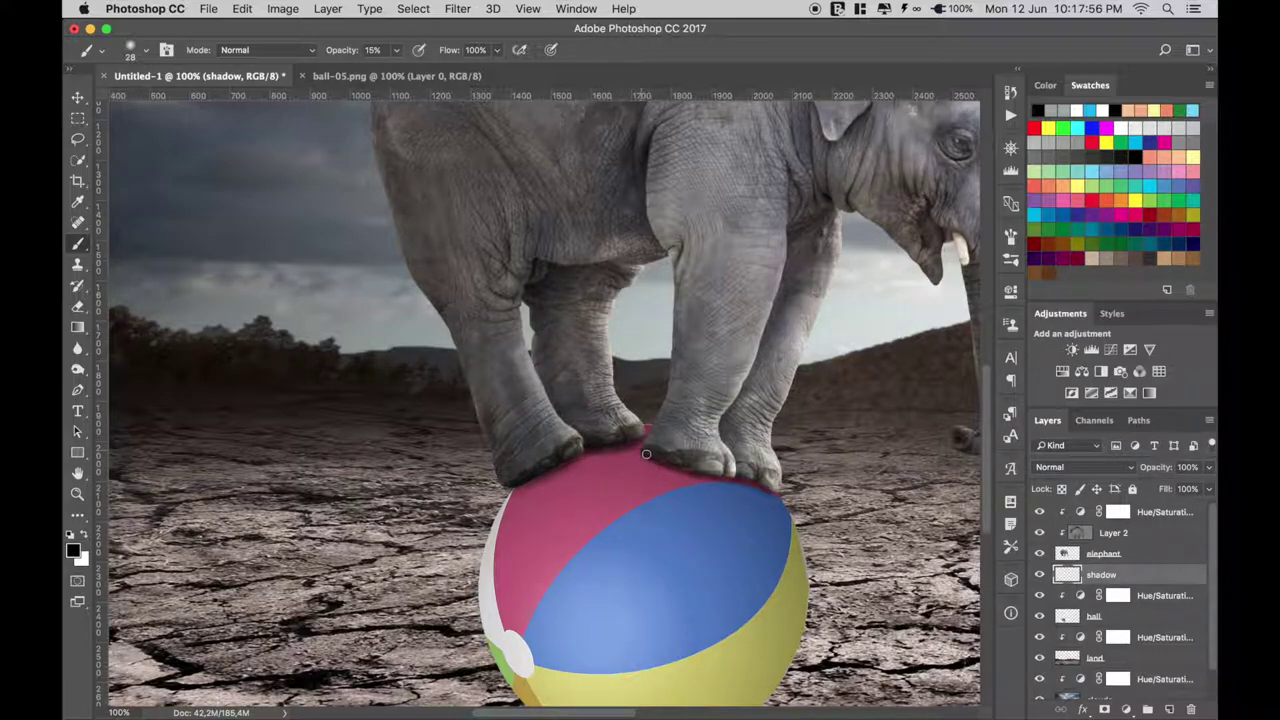
left_click_drag(646, 454, 770, 490)
left_click_drag(611, 449, 509, 489)
left_click(1066, 556)
Dodge Midtones with a size 90 brush along where the feet meet the ball.
left_click(78, 368)
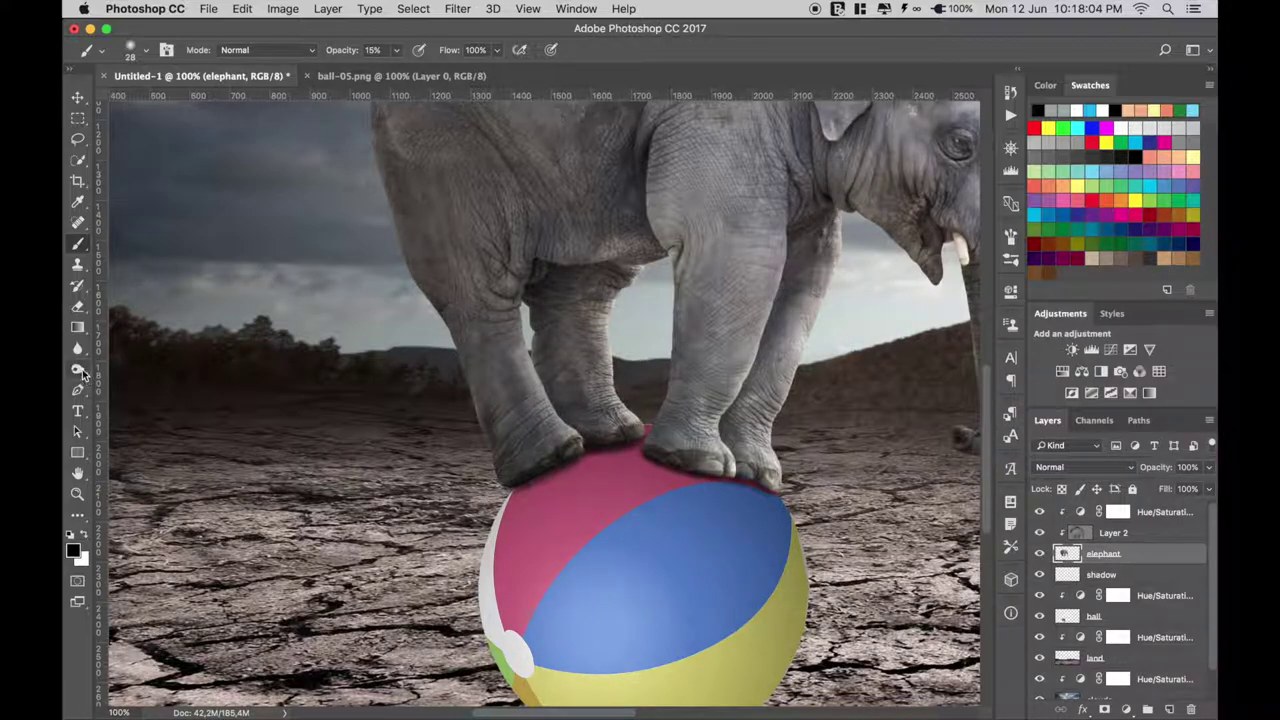
left_click(256, 50)
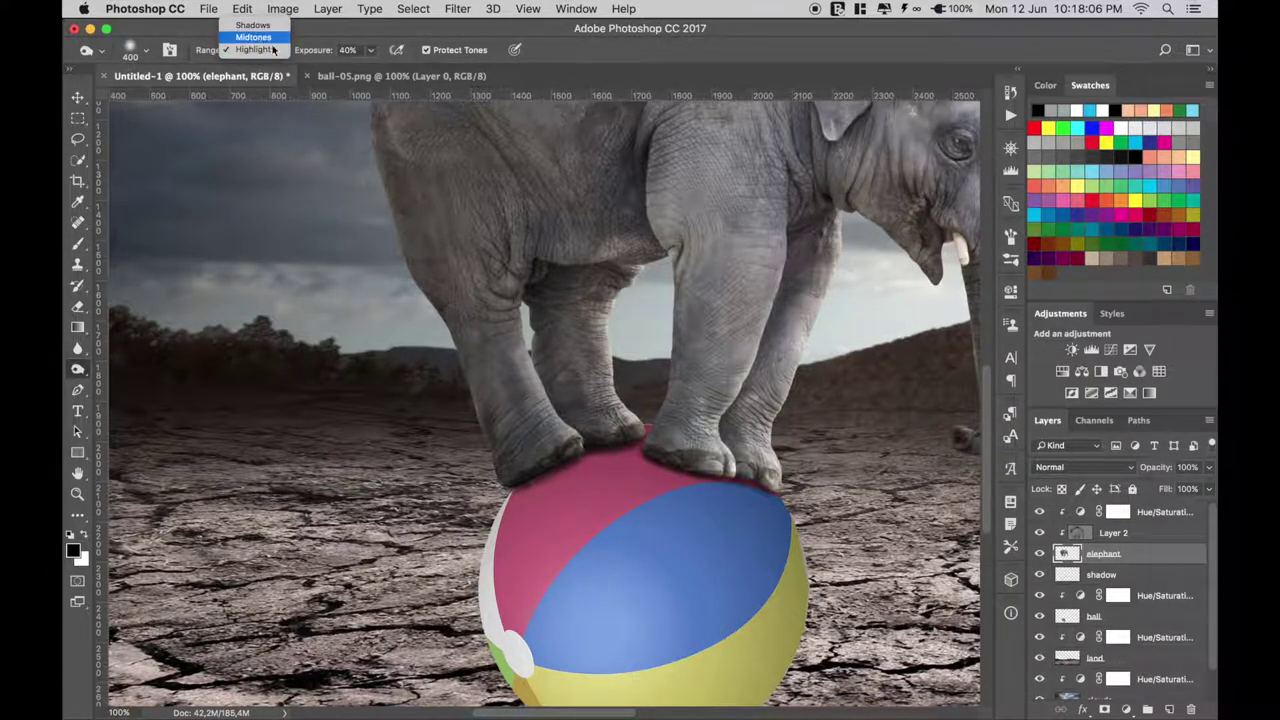
left_click(253, 37)
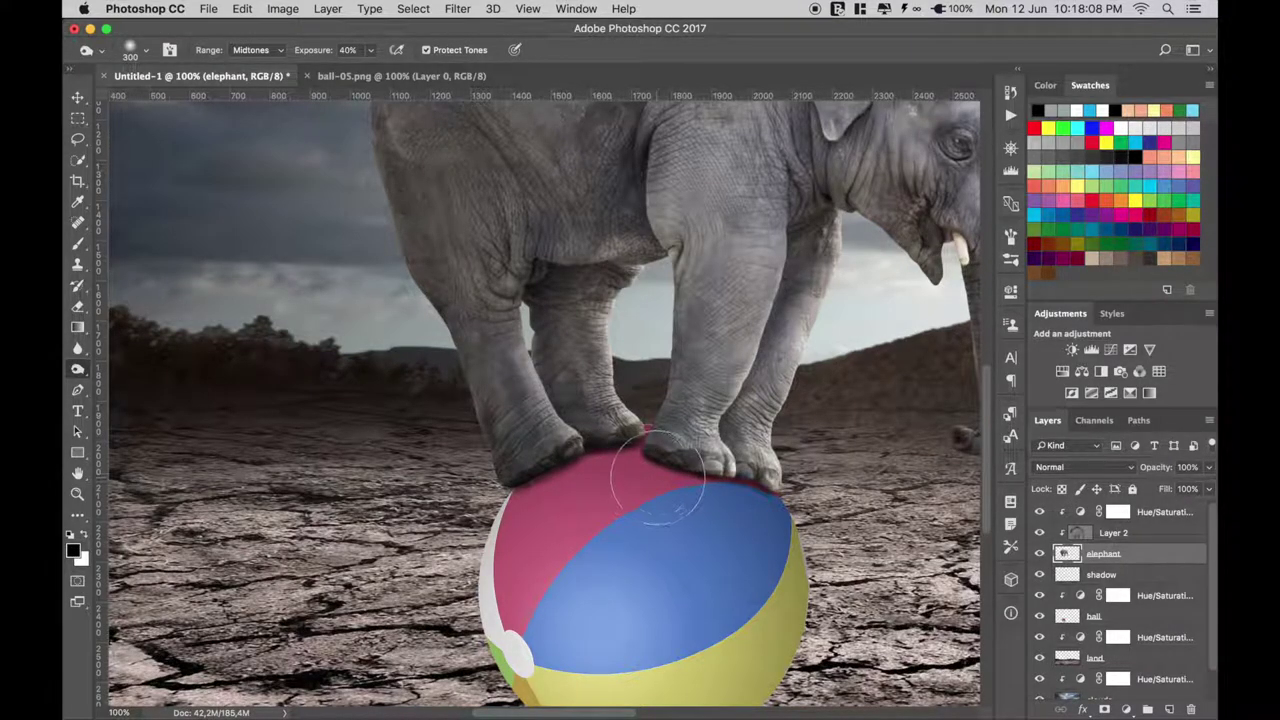
key("bracketleft")
key("bracketleft")
key("bracketleft")
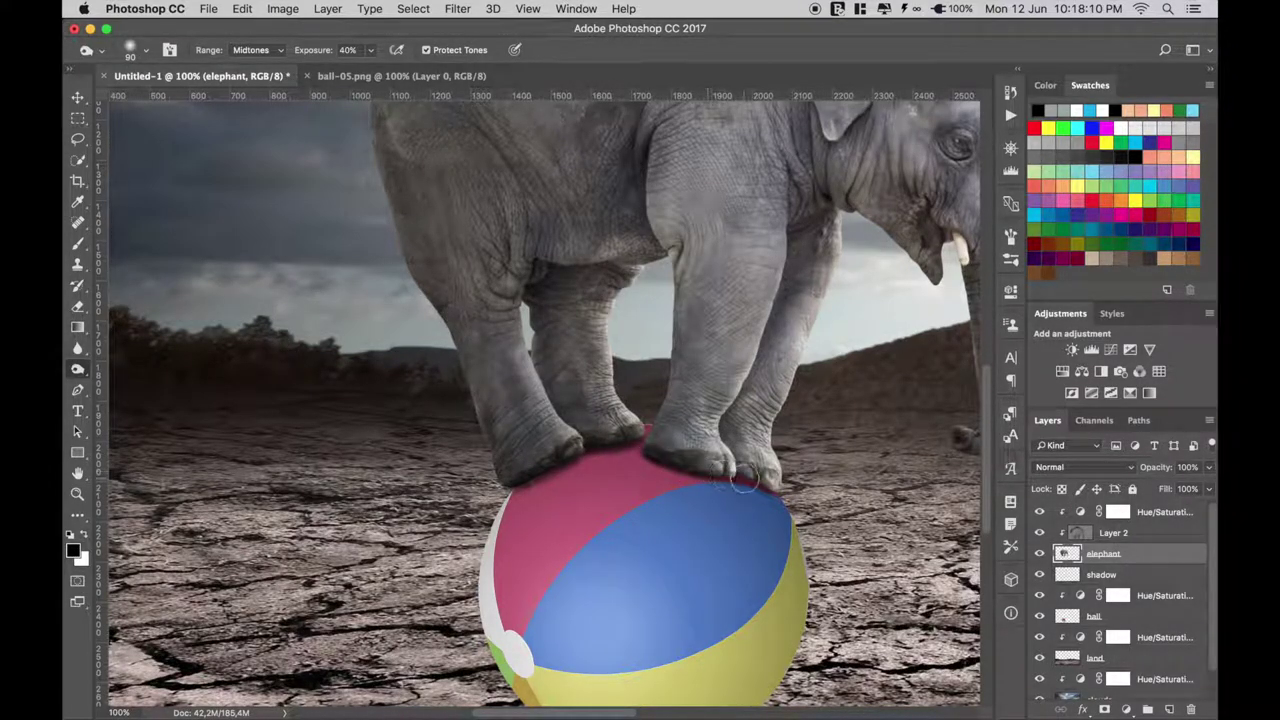
left_click_drag(703, 470, 765, 484)
mouse_move(605, 455)
left_mouse_down()
mouse_move(636, 446)
mouse_move(618, 447)
left_mouse_up()
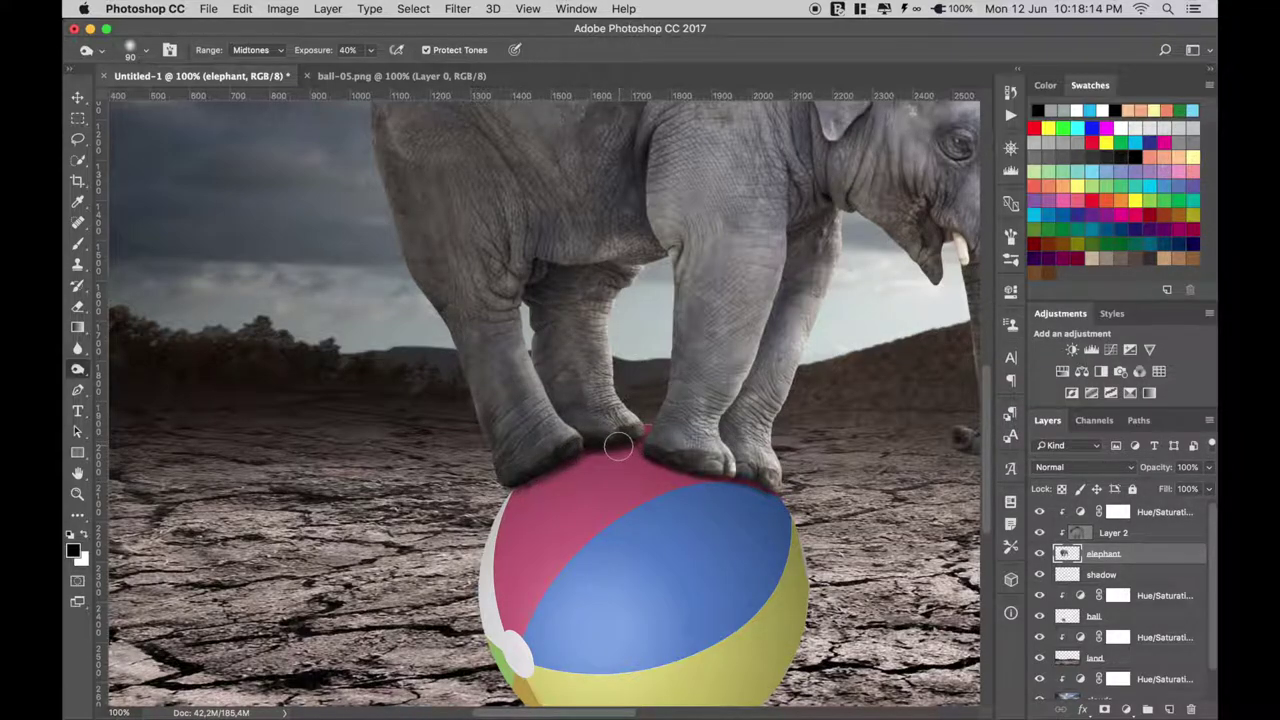
key("super+0")
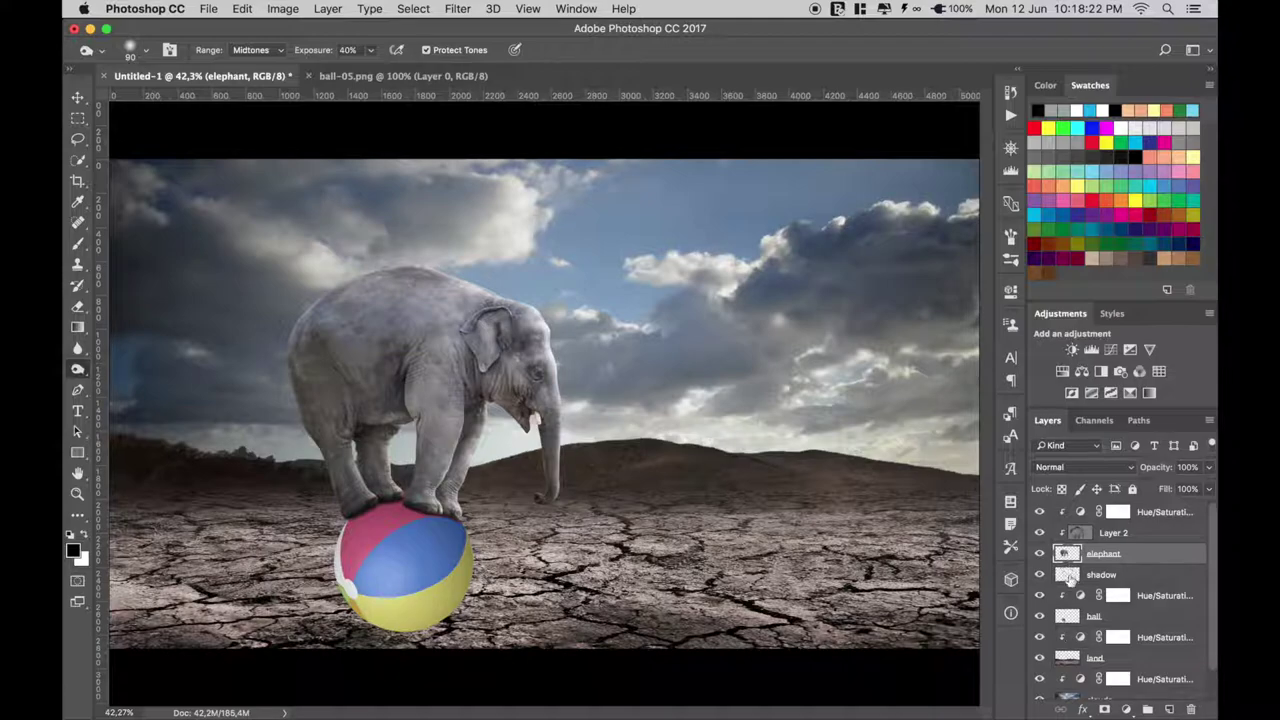
Add a new empty layer beneath the ball layer and begin renaming it.
left_click(1070, 618)
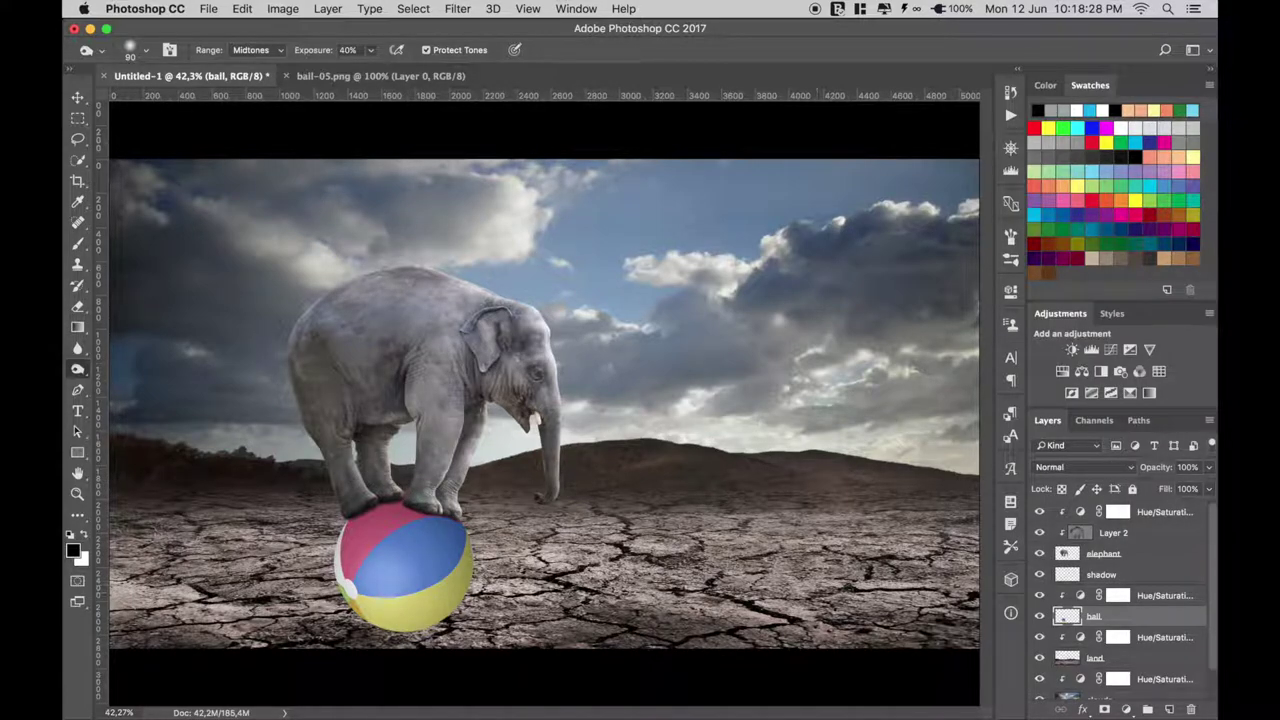
left_click(1068, 640)
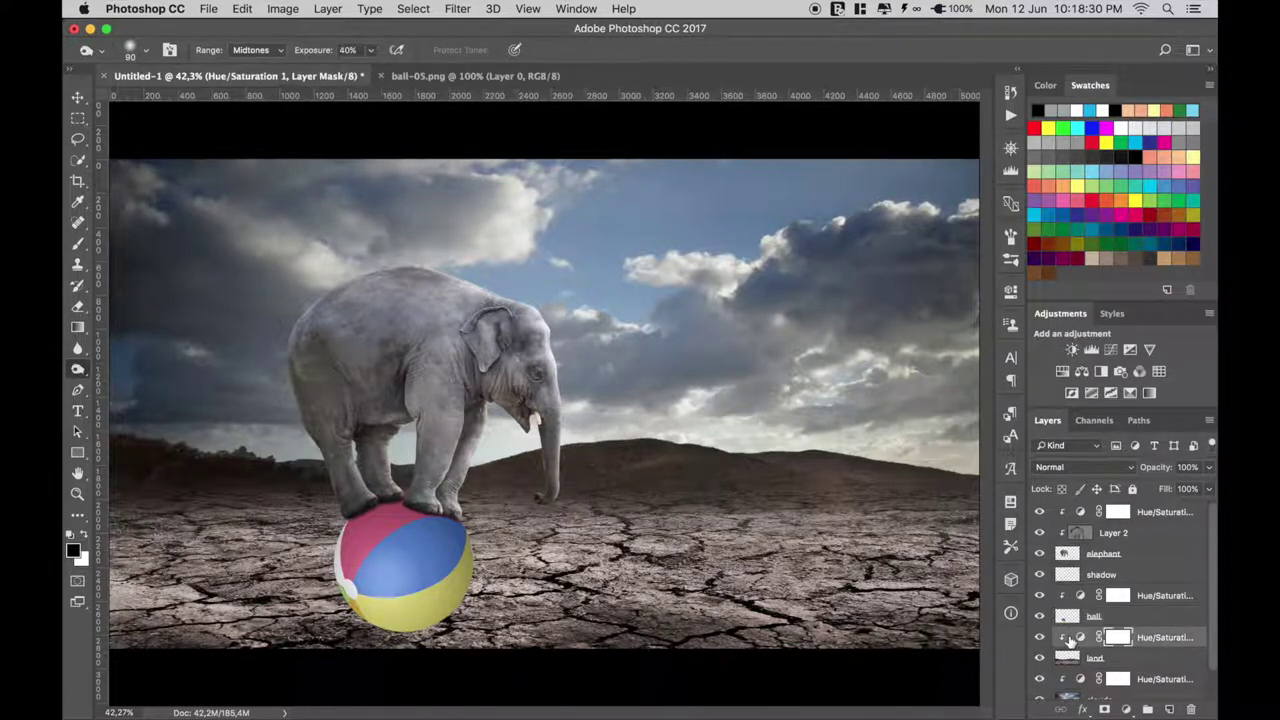
left_click(1168, 708)
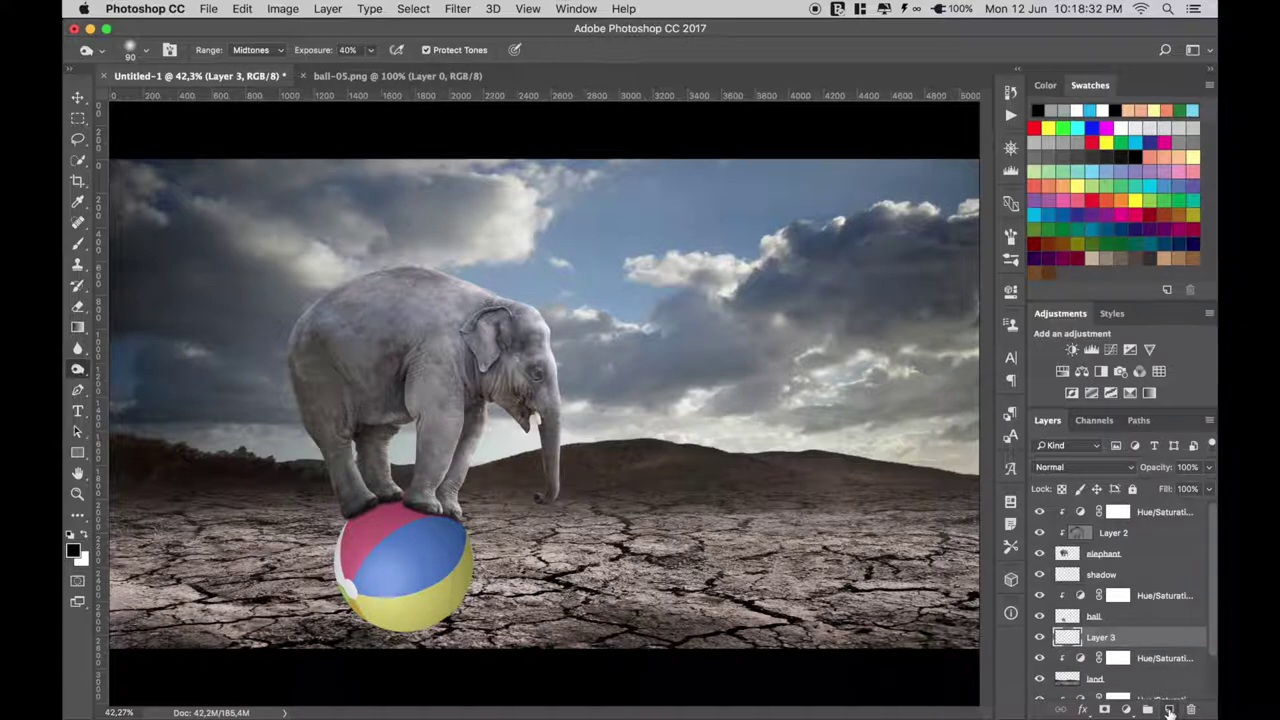
double_click(1102, 637)
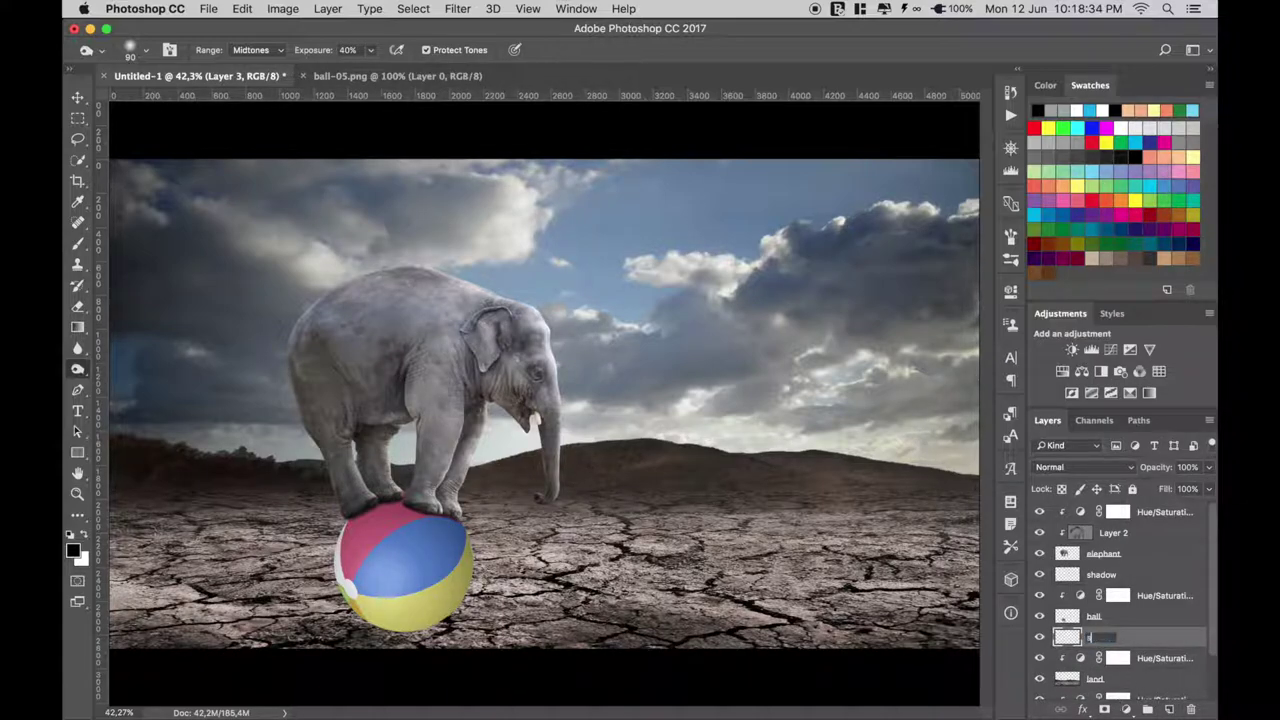
type("shadow 2")
Name the layer 'shadow 2' and set a soft 500 px brush flattened into a wide ellipse.
key("Return")
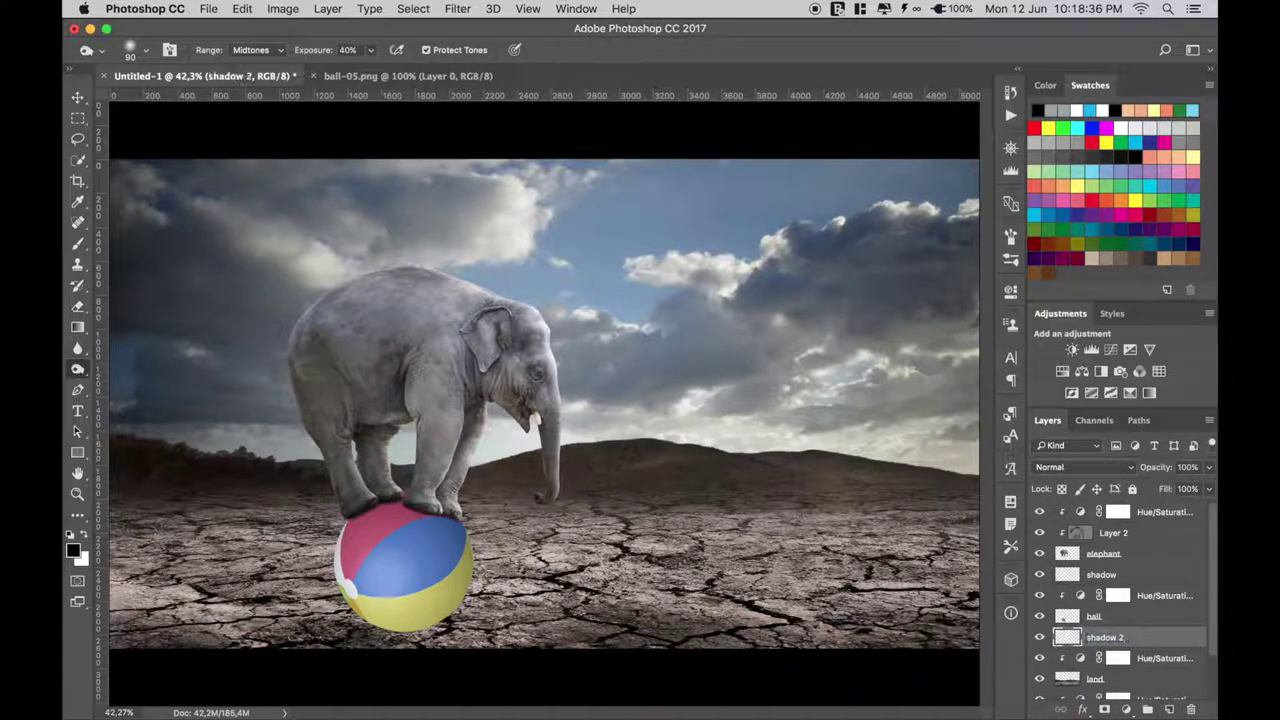
left_click(78, 244)
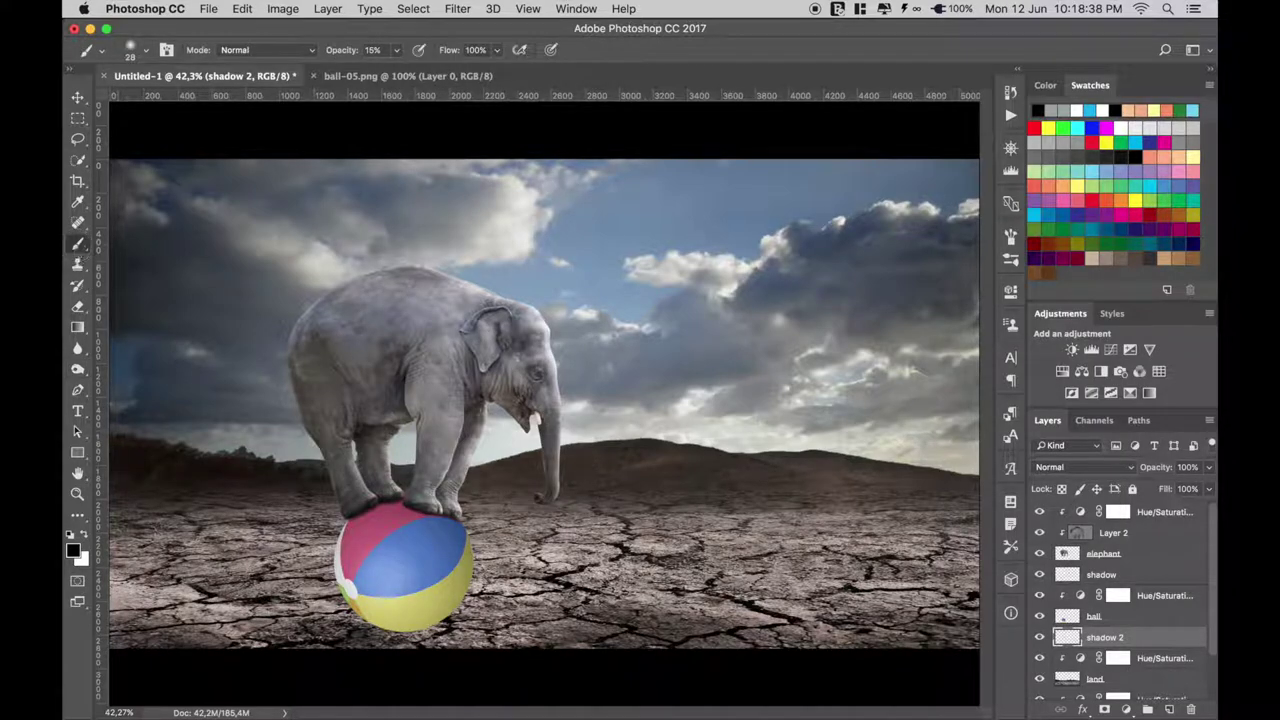
left_click(140, 50)
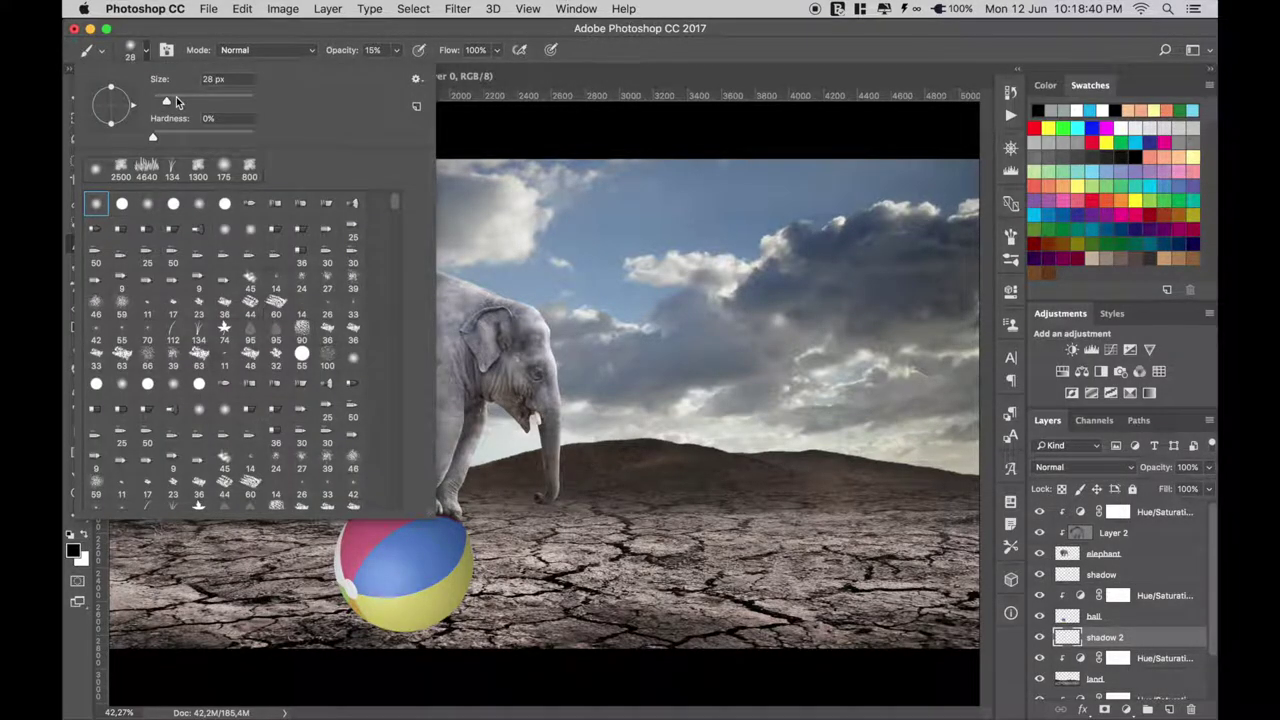
left_click(214, 79)
type("500")
key("Return")
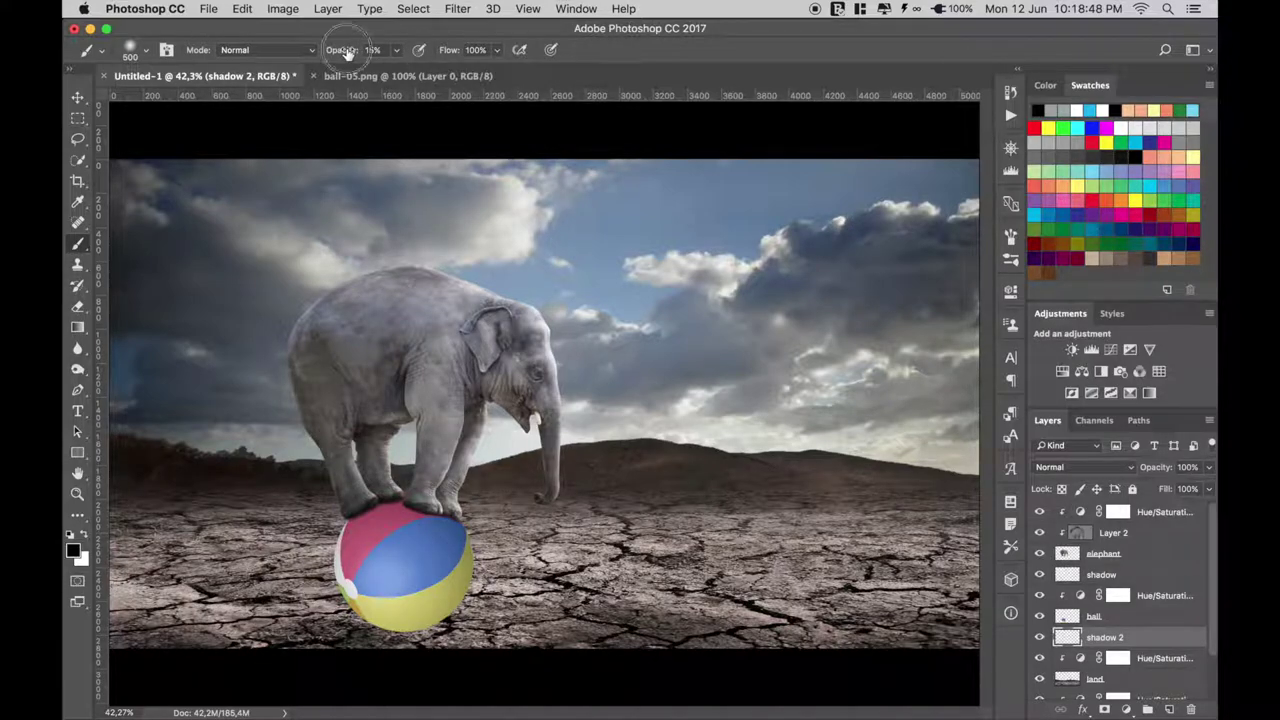
left_click_drag(340, 50, 381, 50)
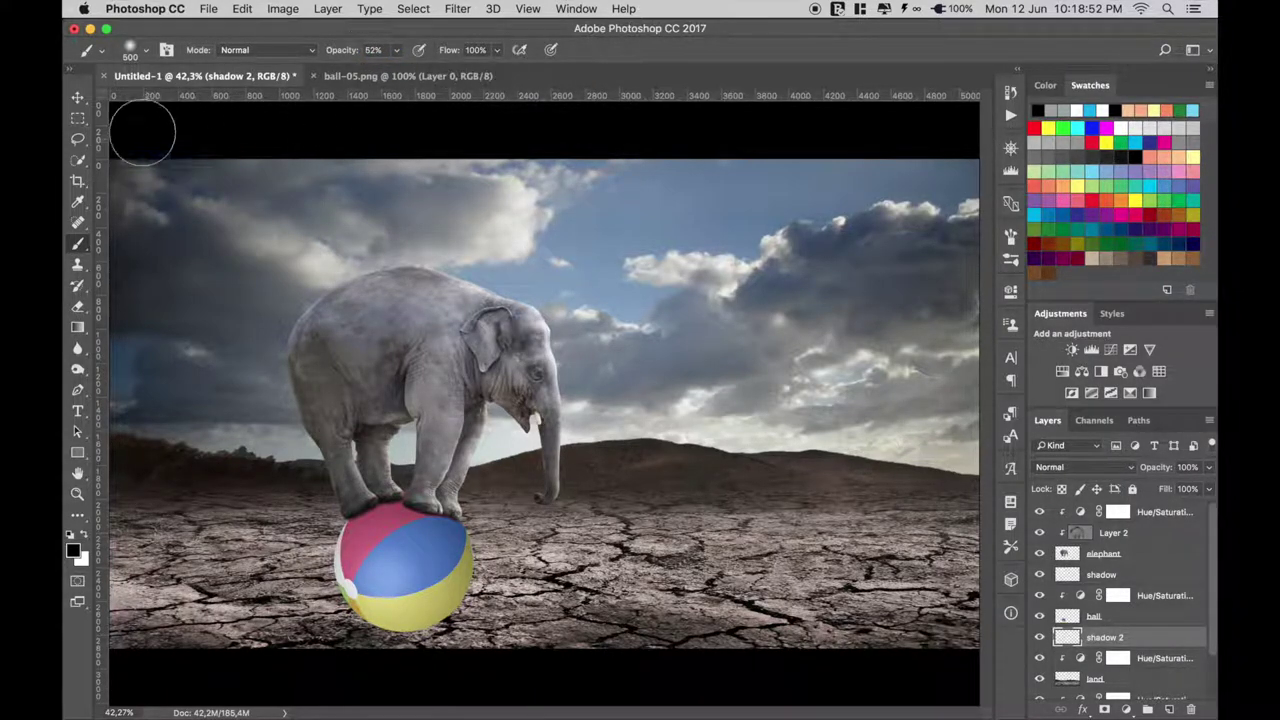
left_click(132, 50)
left_click_drag(112, 125, 110, 106)
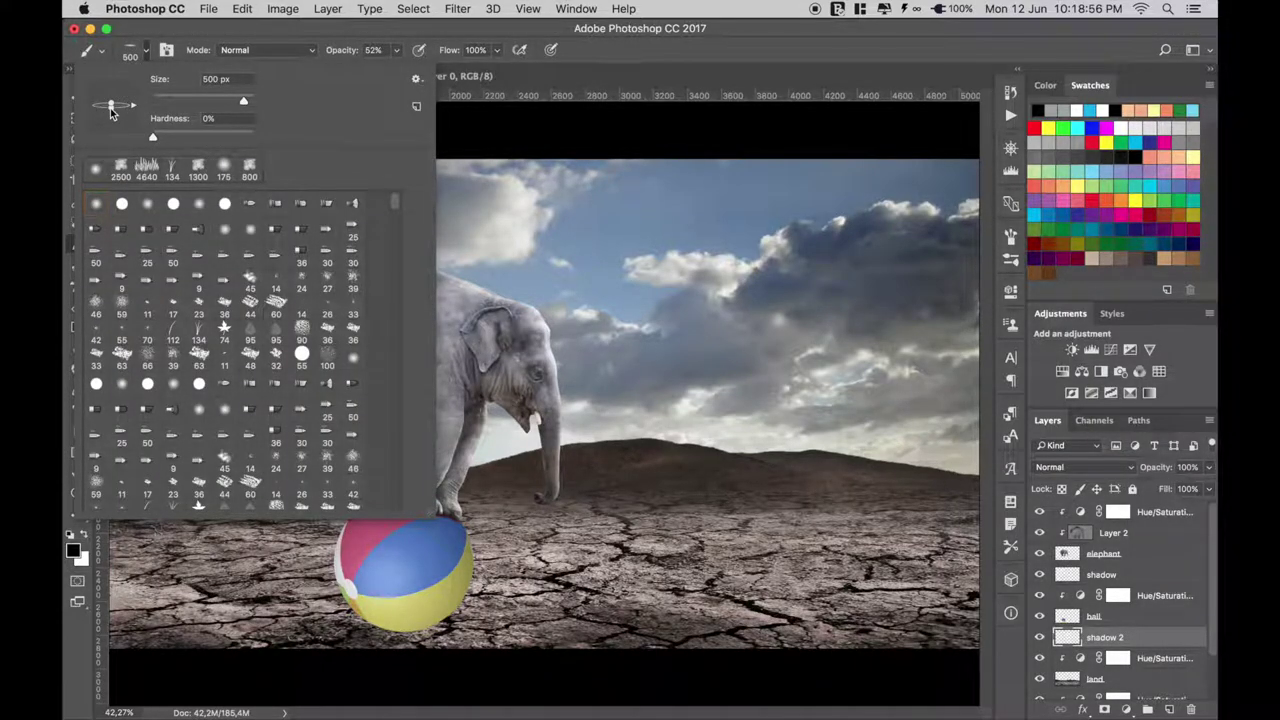
key("Return")
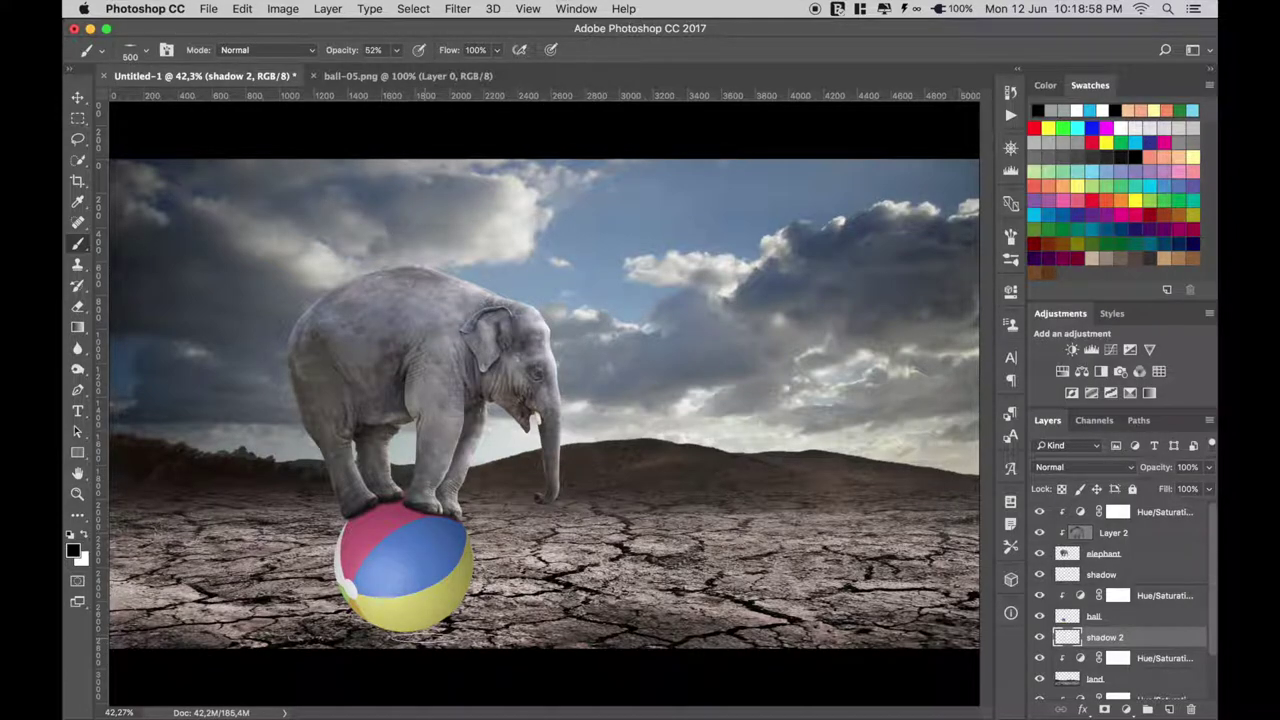
Paint a dark ground shadow under the ball with a 1700 px brush and set layer opacity to 83%.
key("bracketright")
key("bracketright")
key("bracketright")
key("bracketright")
key("bracketright")
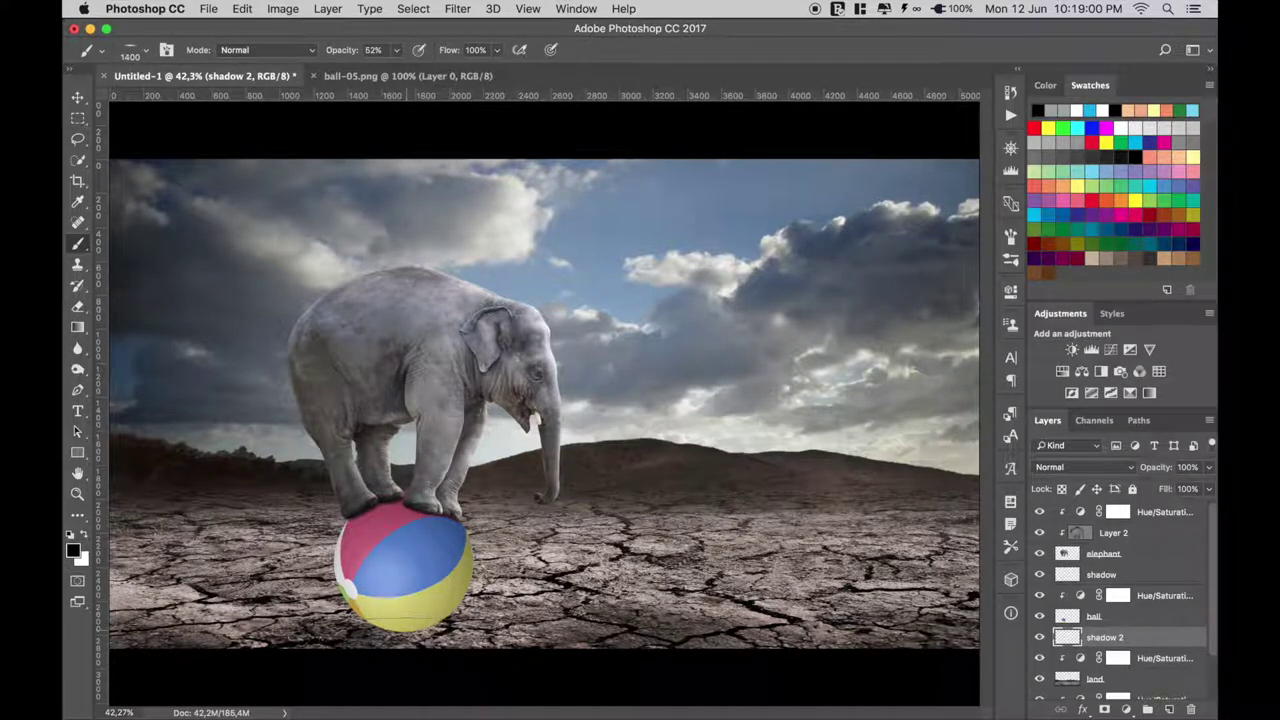
key("bracketright")
key("bracketright")
key("bracketright")
key("bracketright")
key("bracketright")
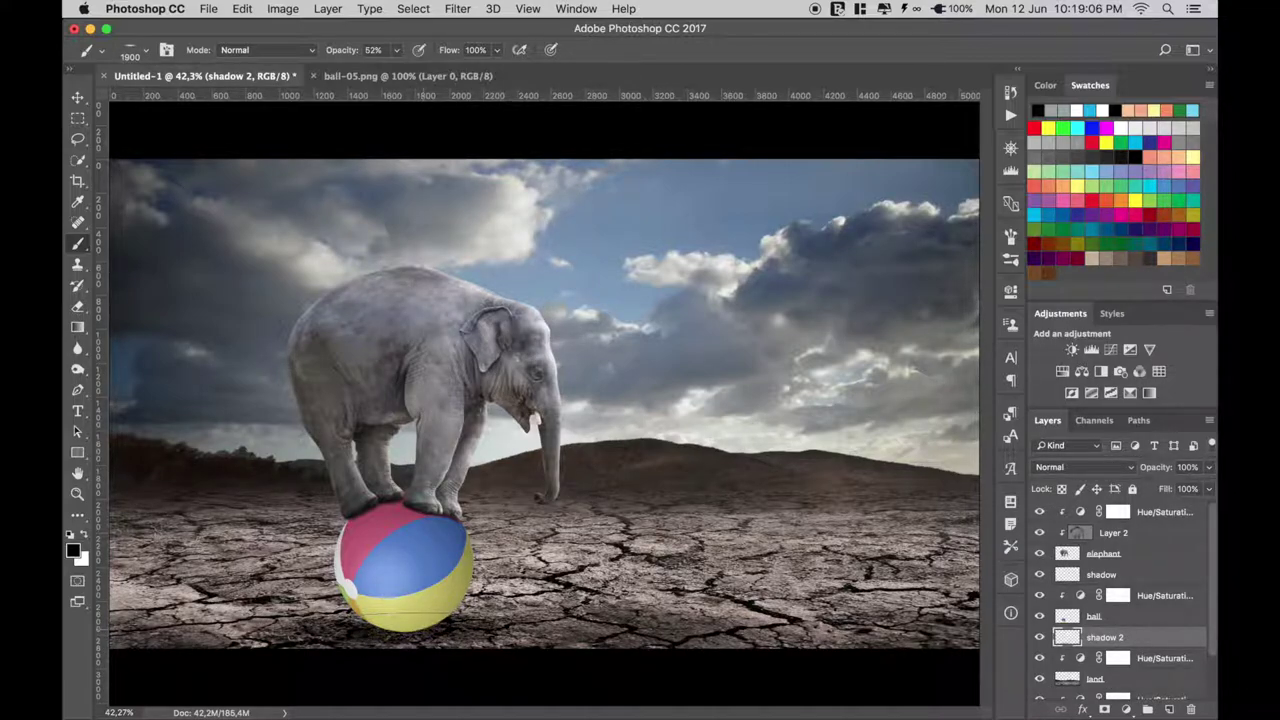
left_click_drag(430, 634, 300, 628)
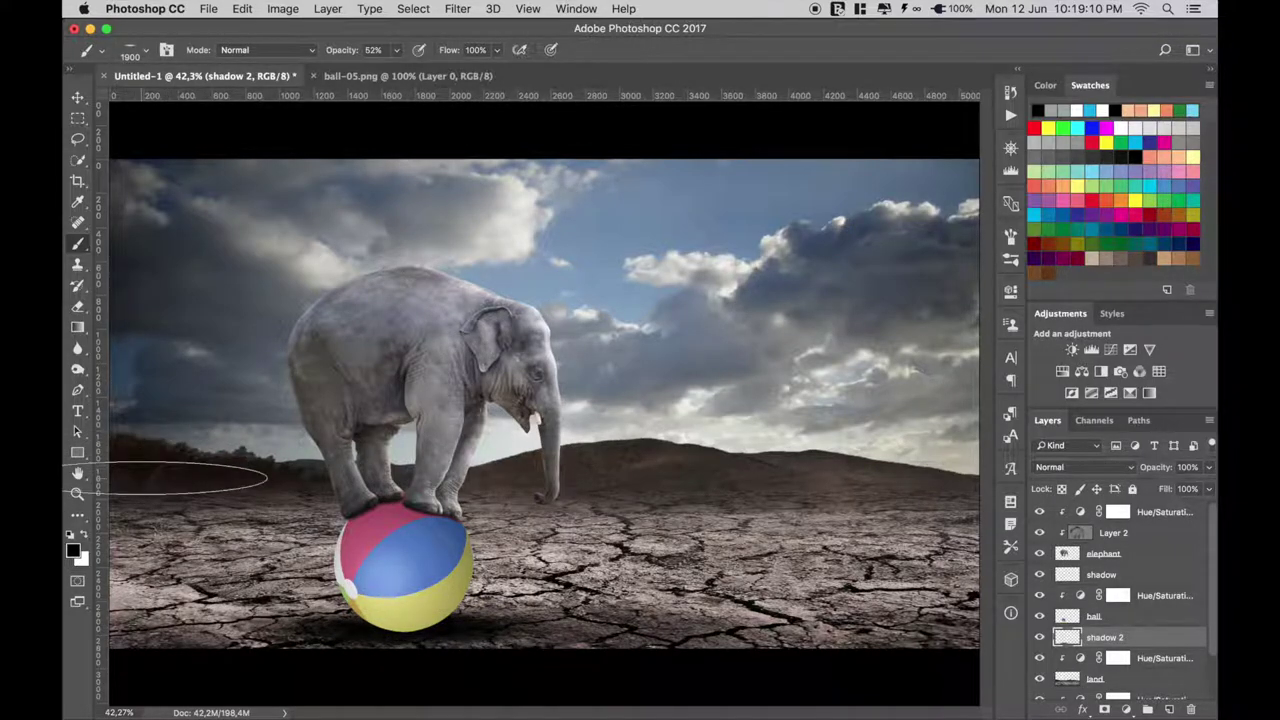
left_click(77, 97)
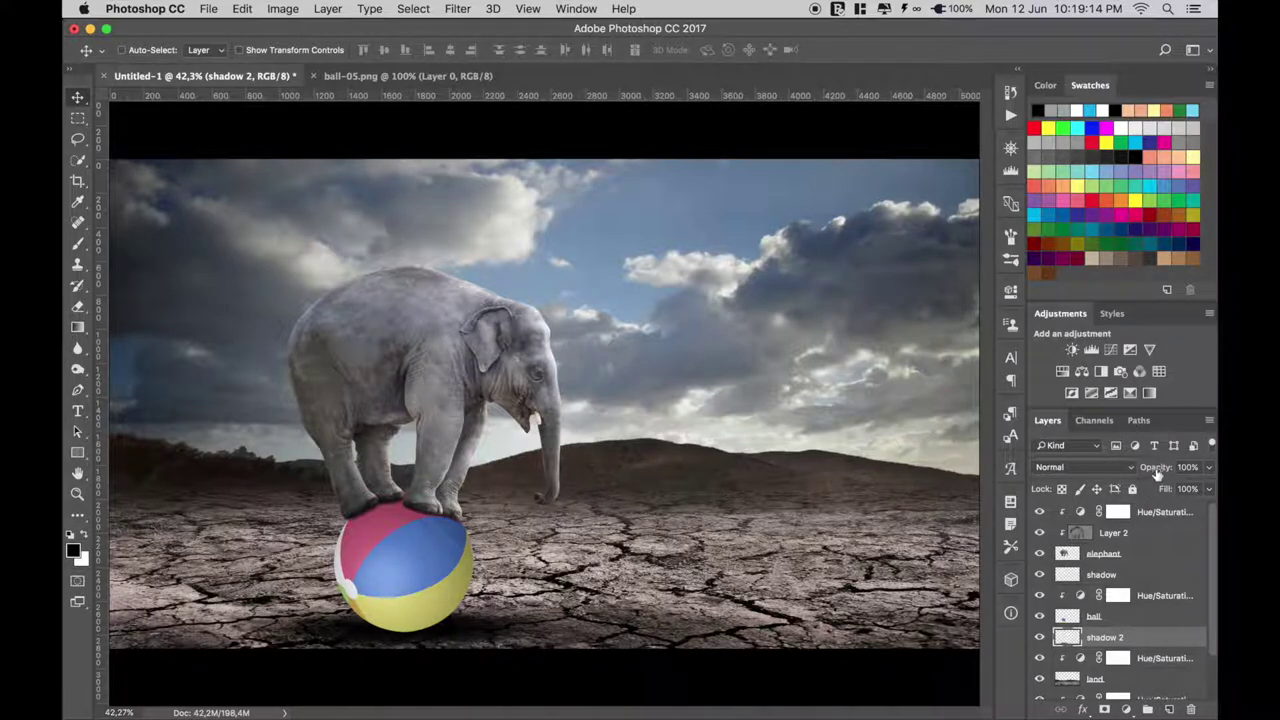
left_click_drag(1157, 470, 1143, 472)
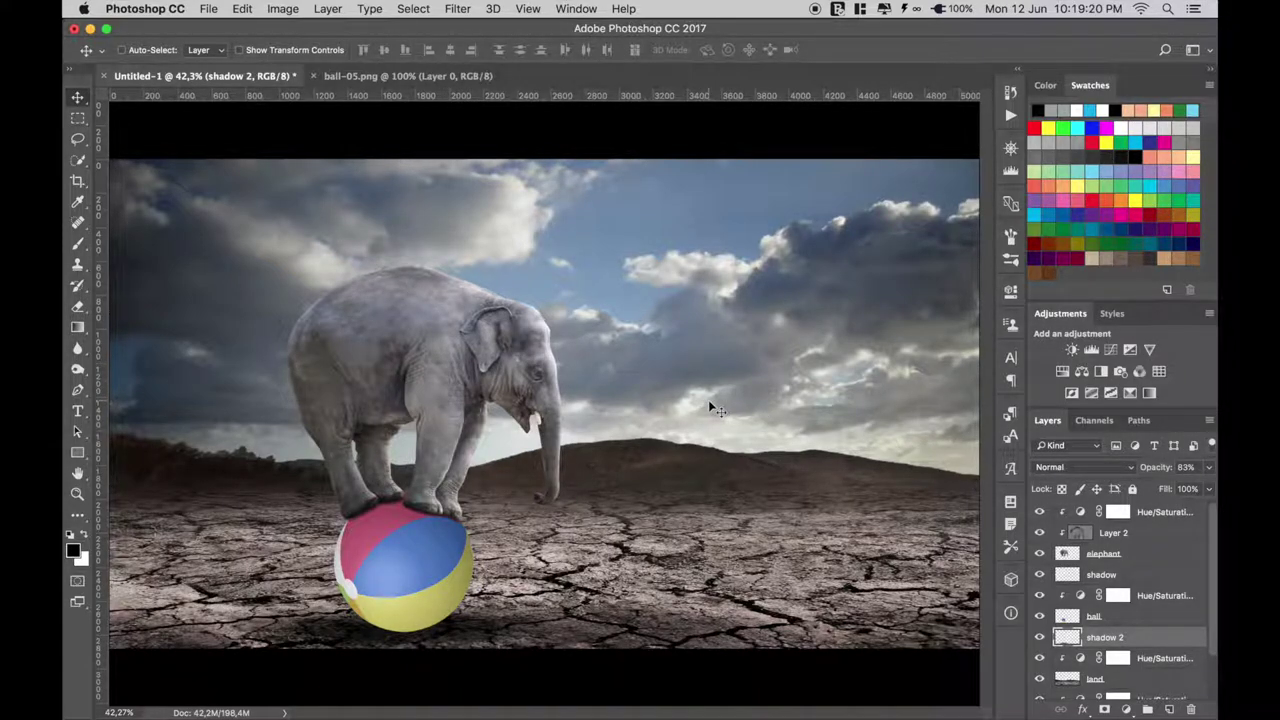
left_click(1079, 511)
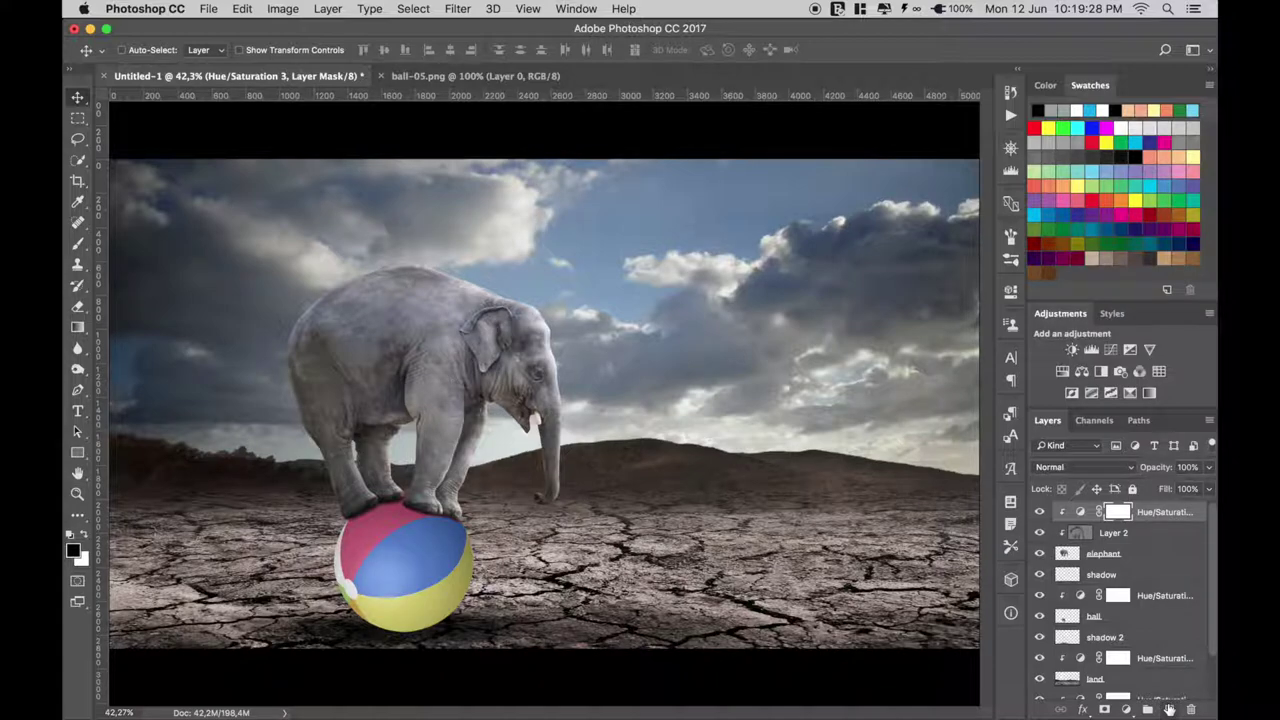
Add a new top layer named 'light'.
left_click(1169, 709)
double_click(1105, 512)
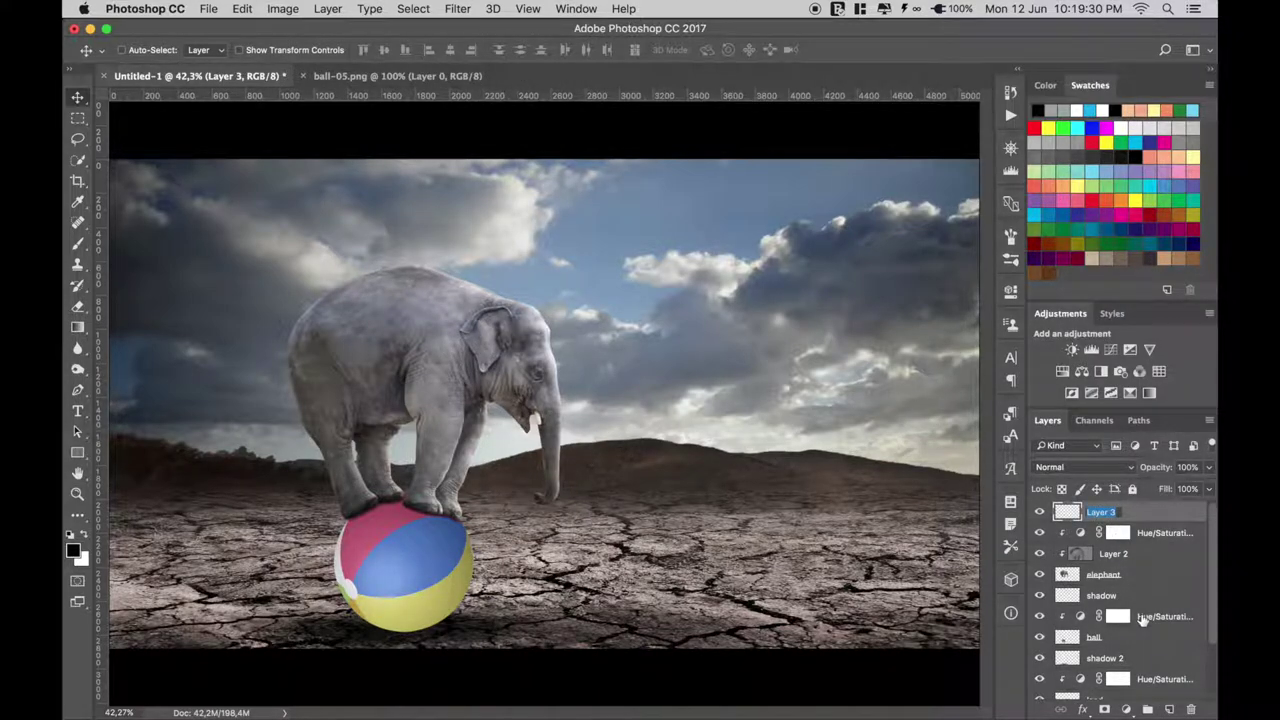
key("BackSpace")
type("light")
key("Return")
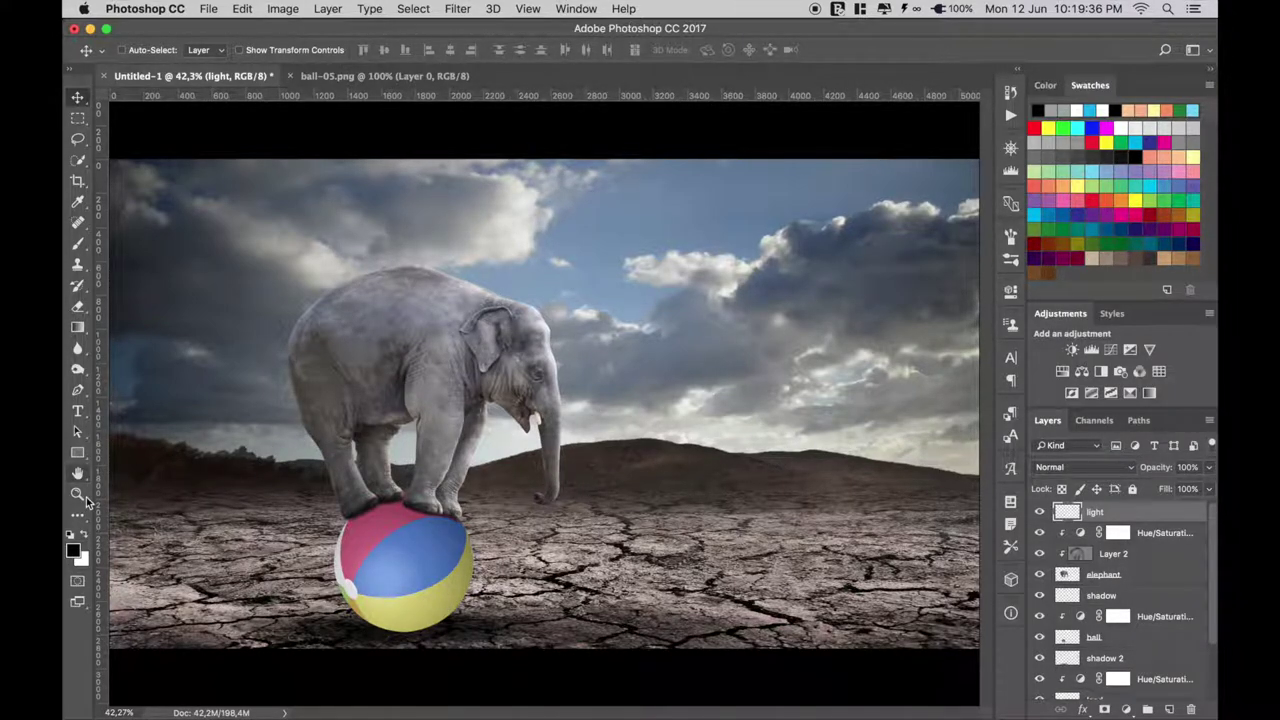
Set the foreground colour to warm yellow #ffd65a.
left_click(73, 549)
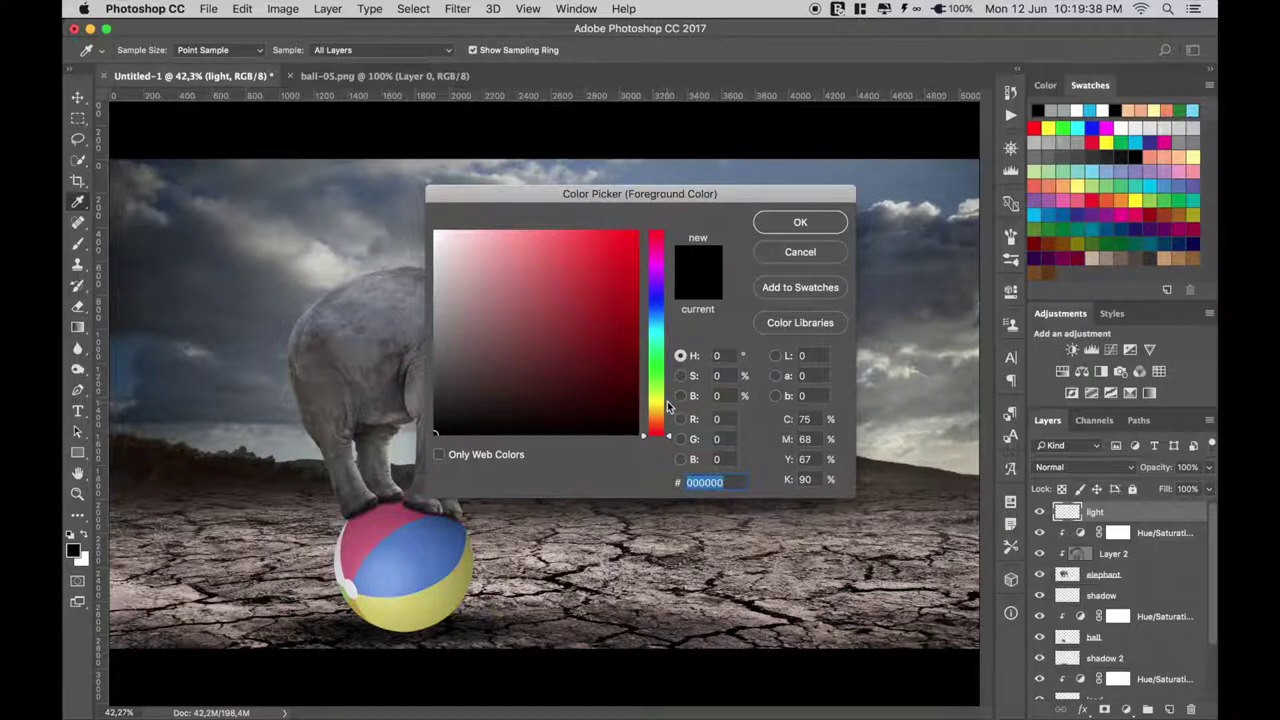
left_click_drag(668, 405, 664, 410)
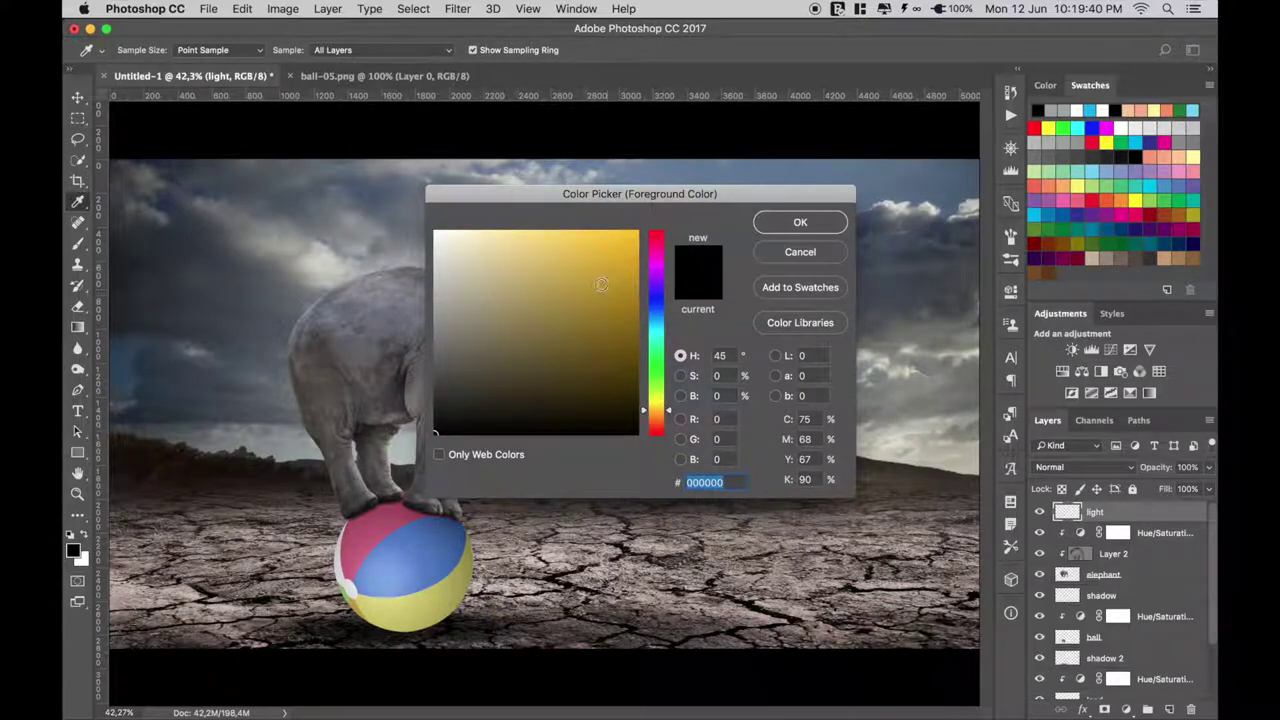
left_click_drag(601, 285, 566, 231)
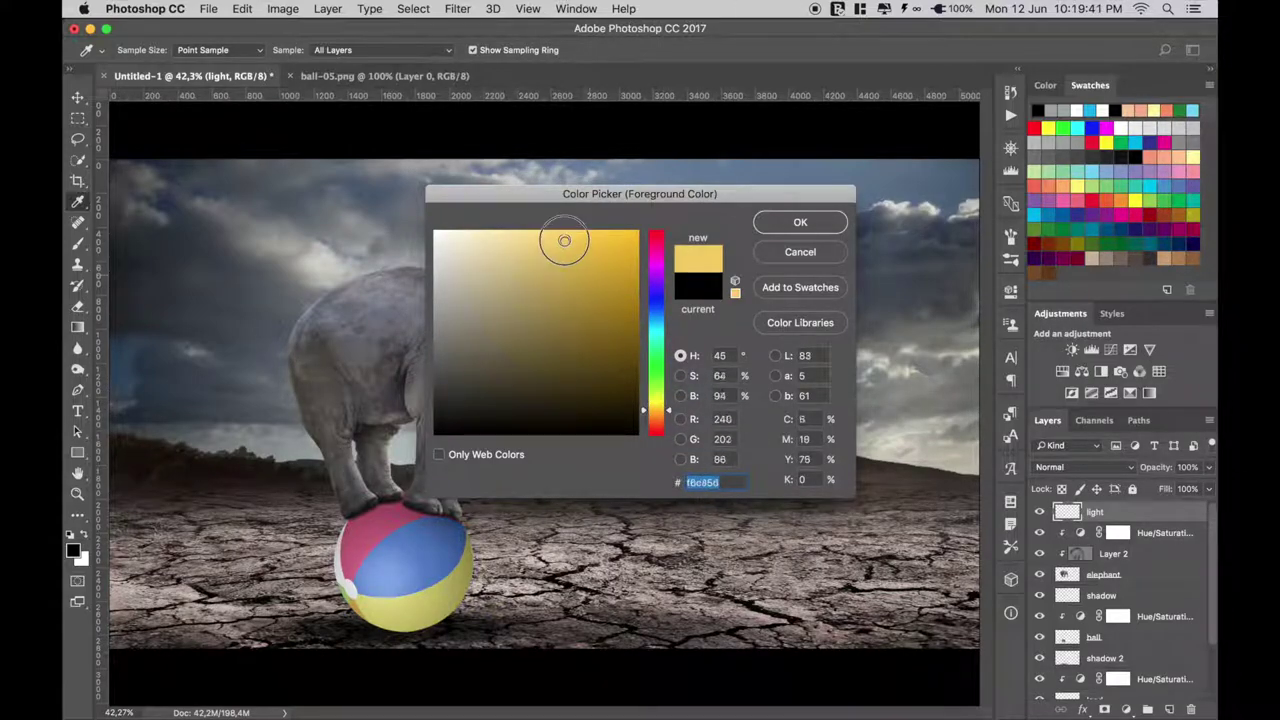
left_click(800, 224)
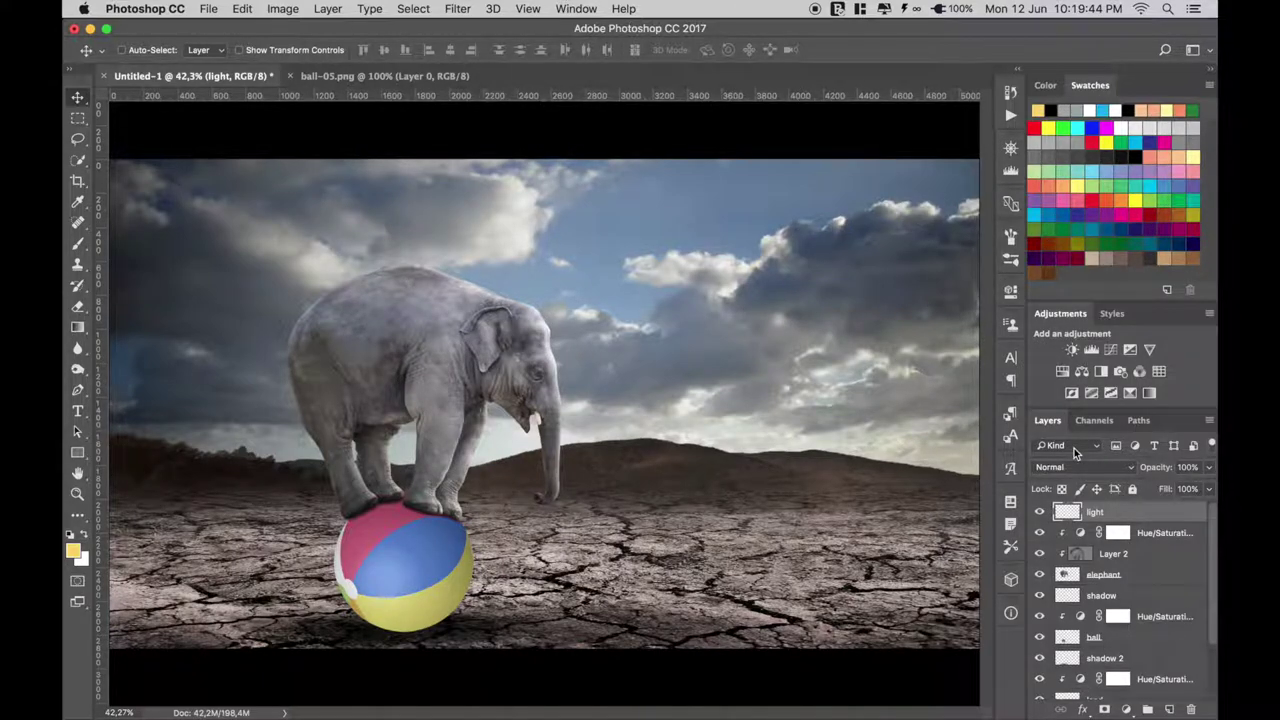
key("super+minus")
key("super+minus")
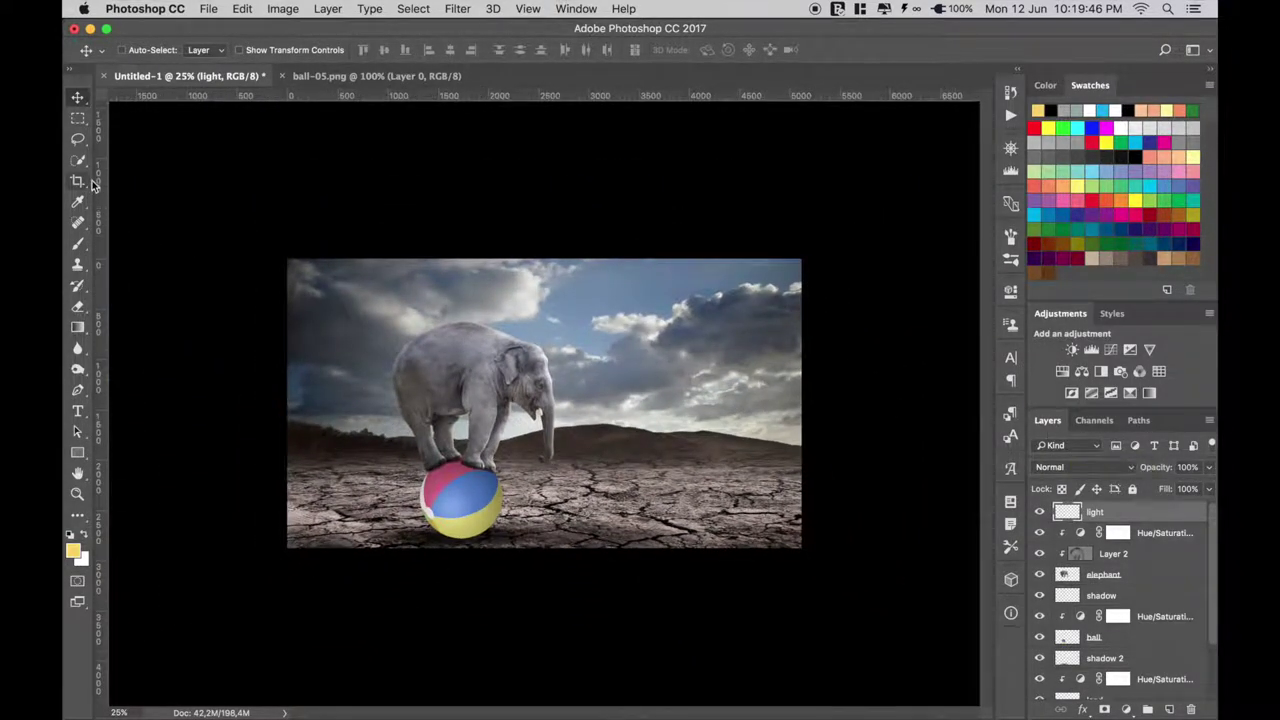
Paint a soft yellow glow over the right half with a 3300 px brush at 100% opacity.
left_click(77, 243)
left_click(133, 50)
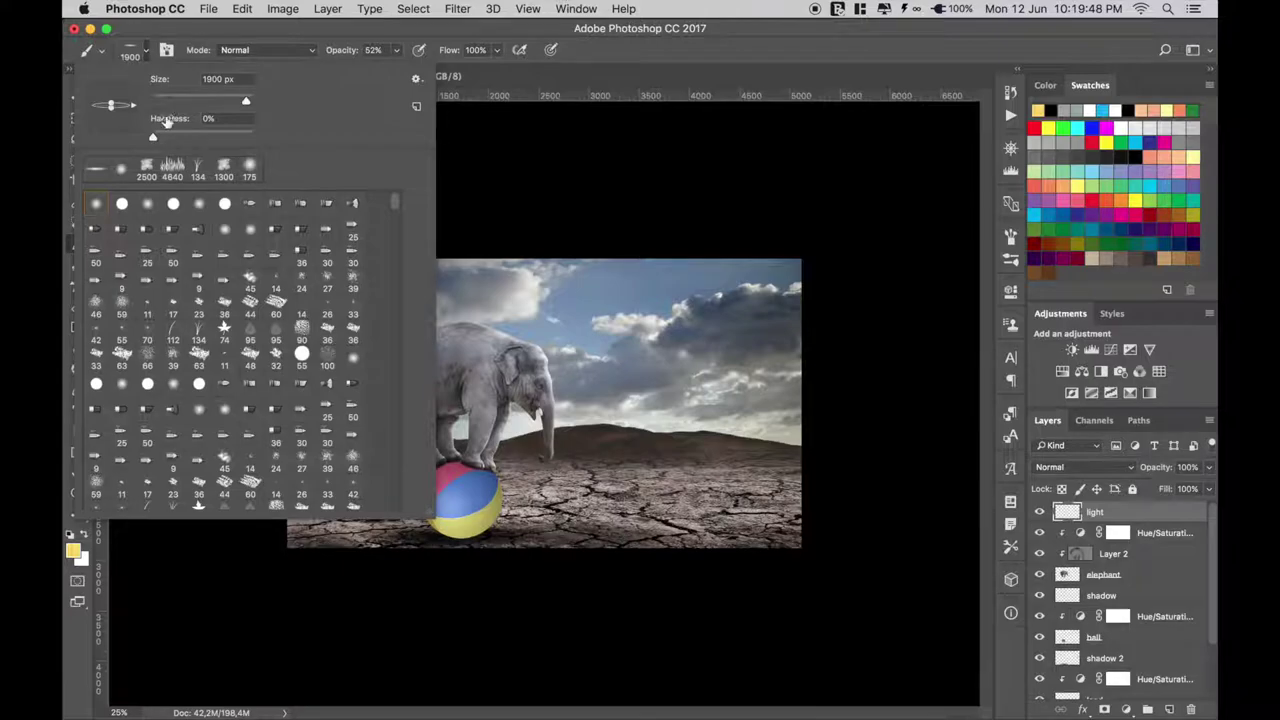
double_click(121, 205)
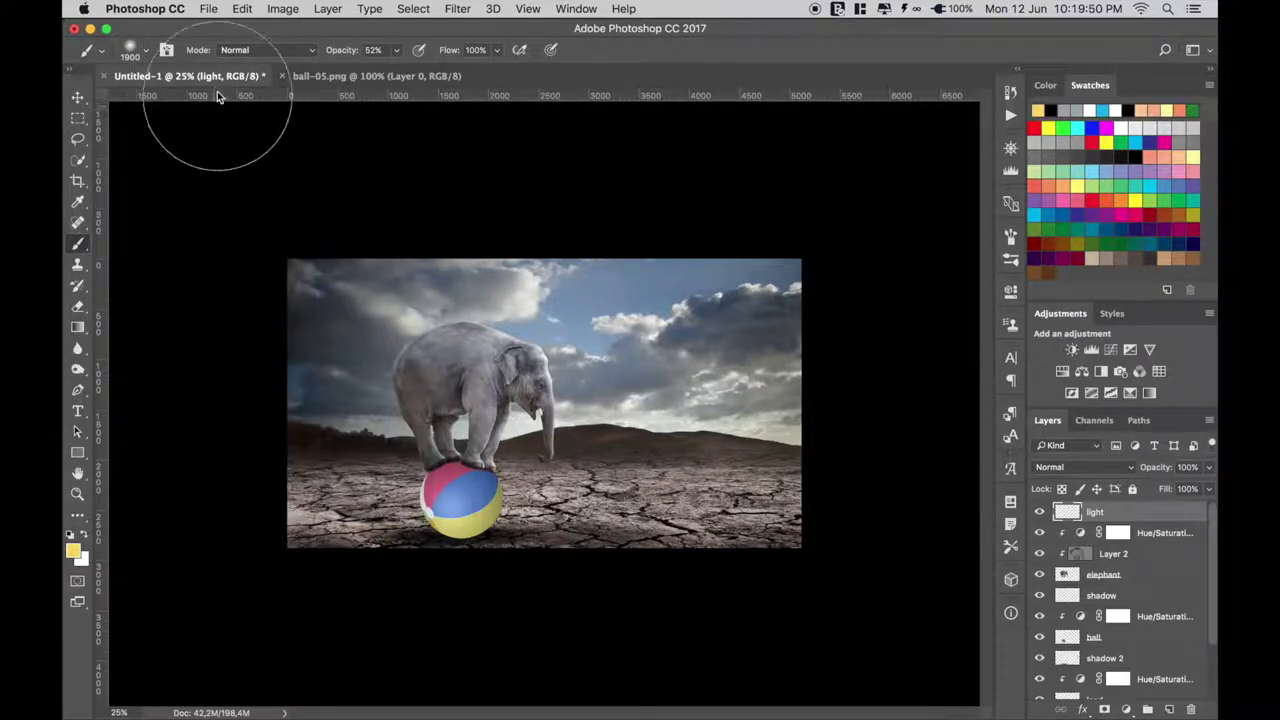
key("0")
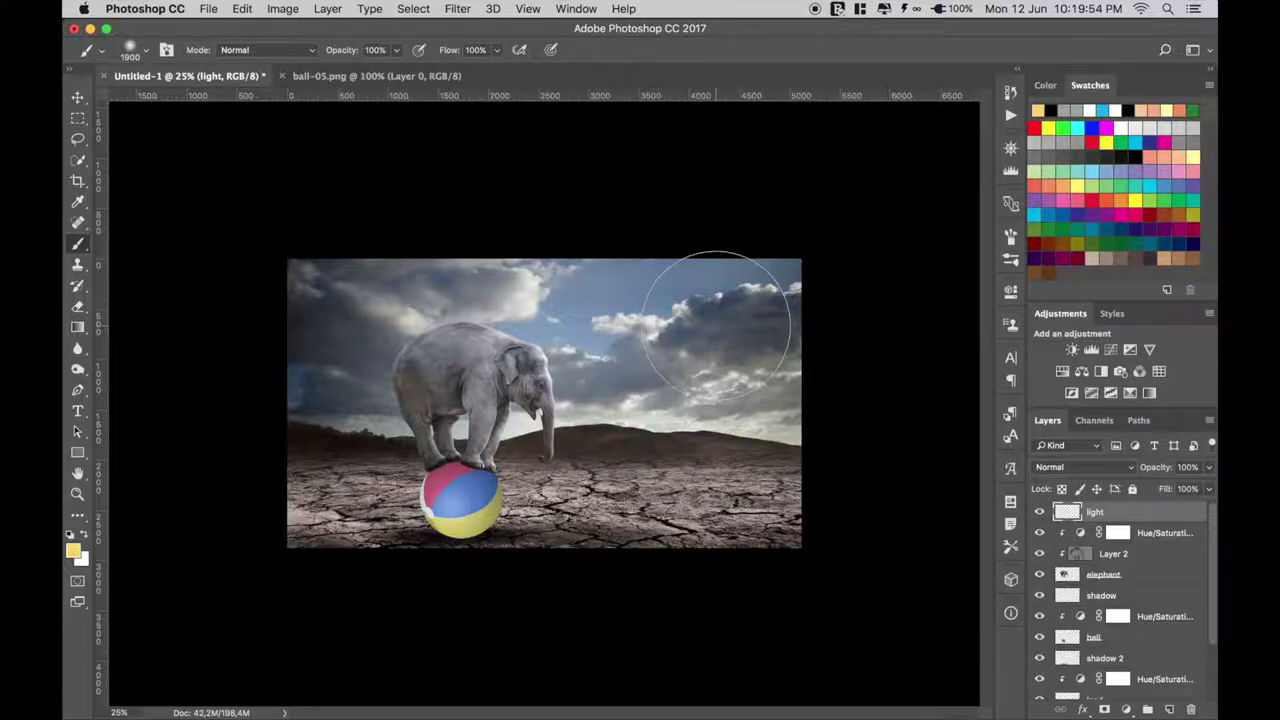
key("bracketright")
key("bracketright")
key("bracketright")
key("bracketright")
key("bracketright")
key("bracketright")
key("bracketright")
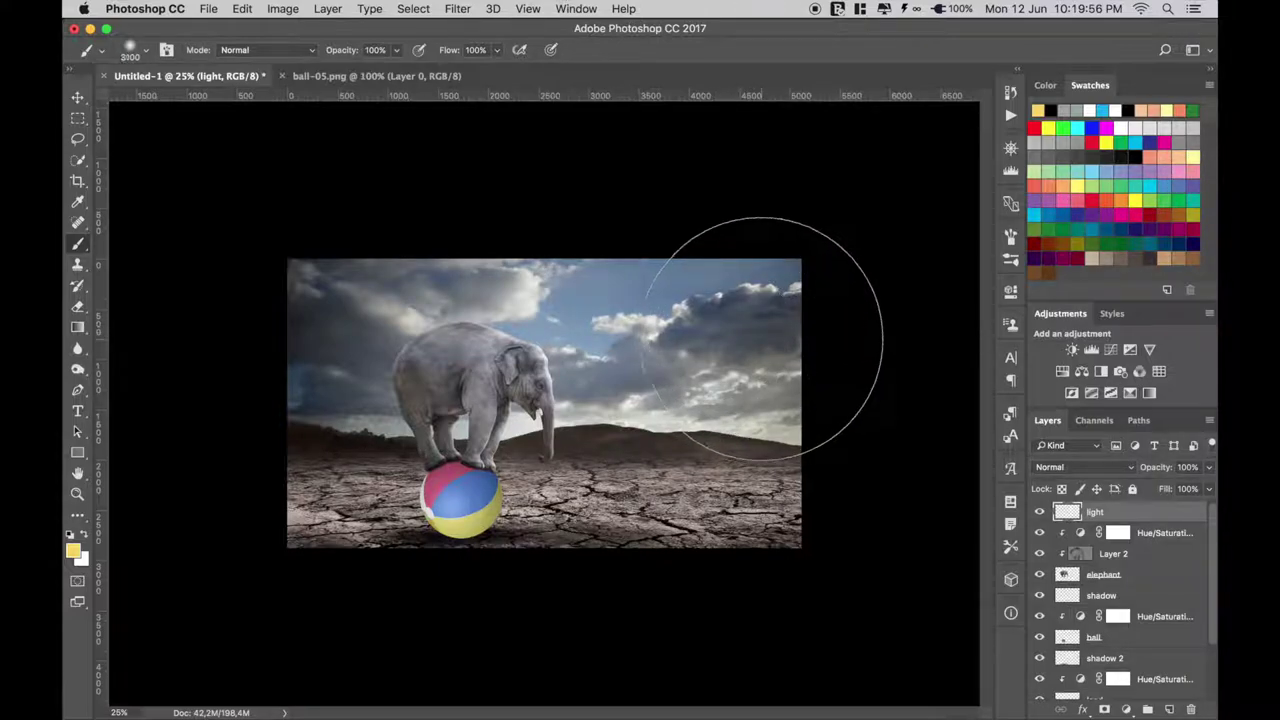
key("bracketright")
key("bracketright")
key("bracketright")
left_click(755, 338)
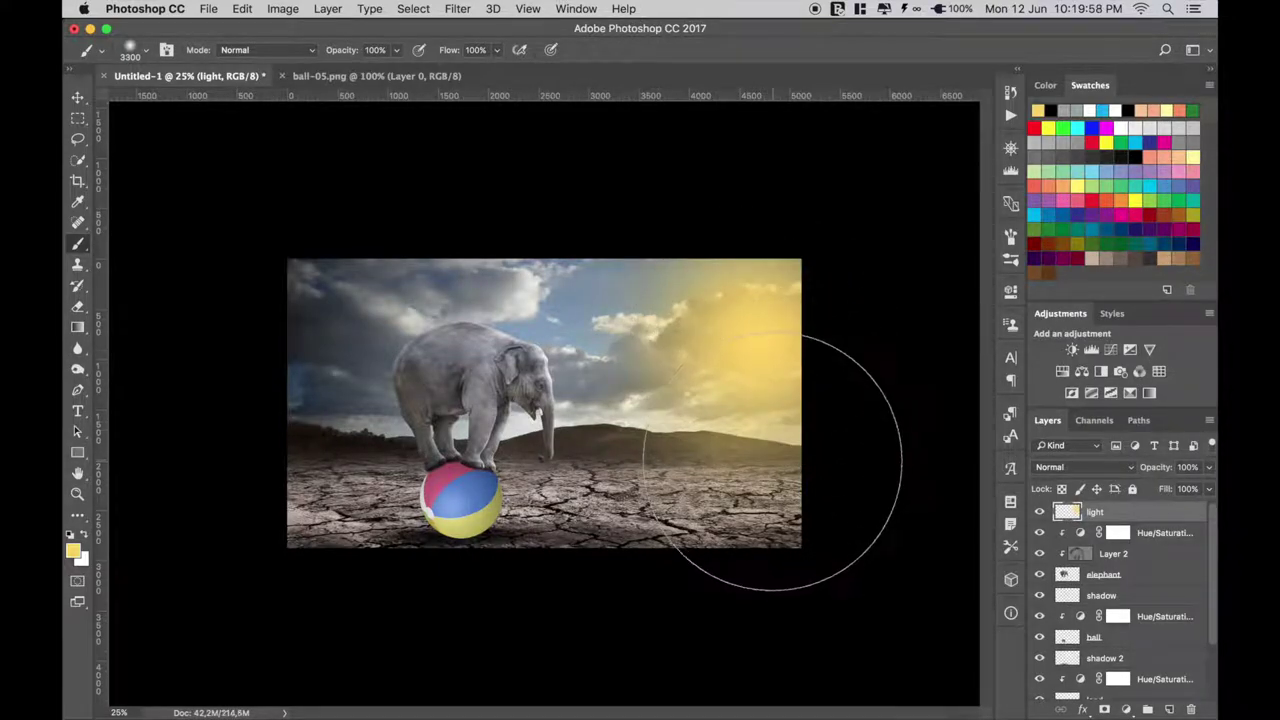
left_click(776, 500)
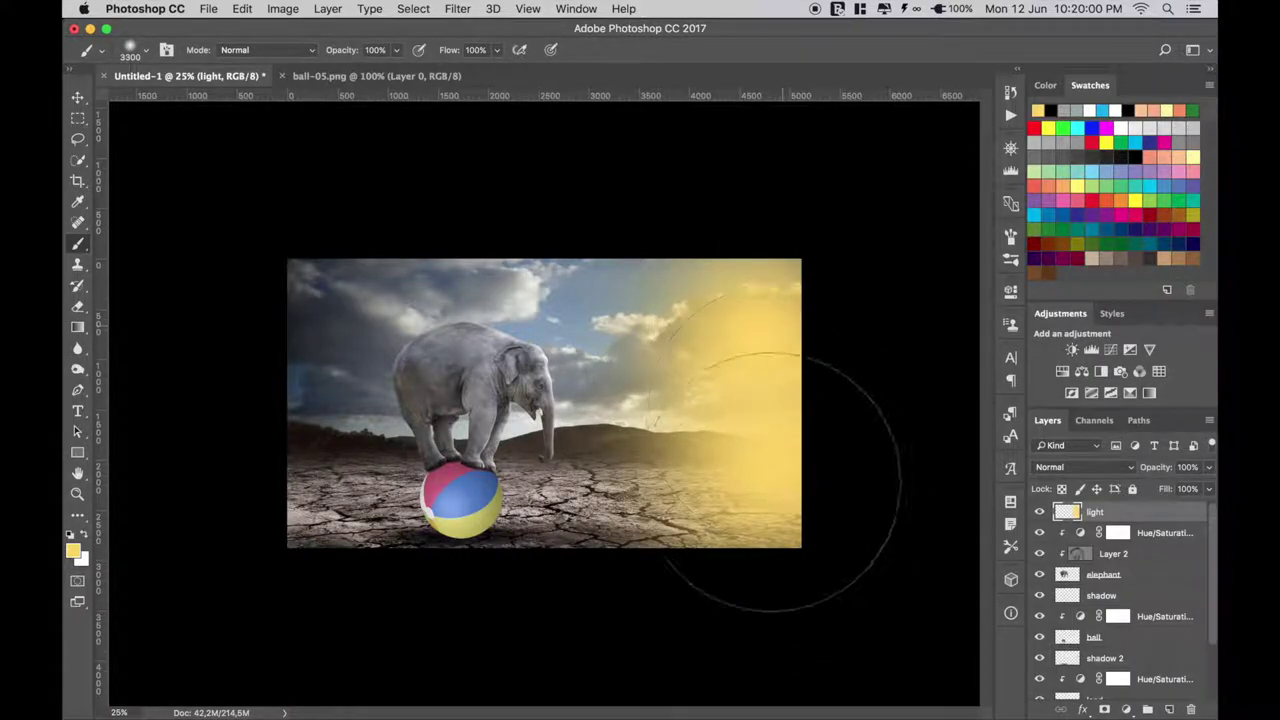
left_click_drag(786, 429, 774, 533)
left_click(734, 543)
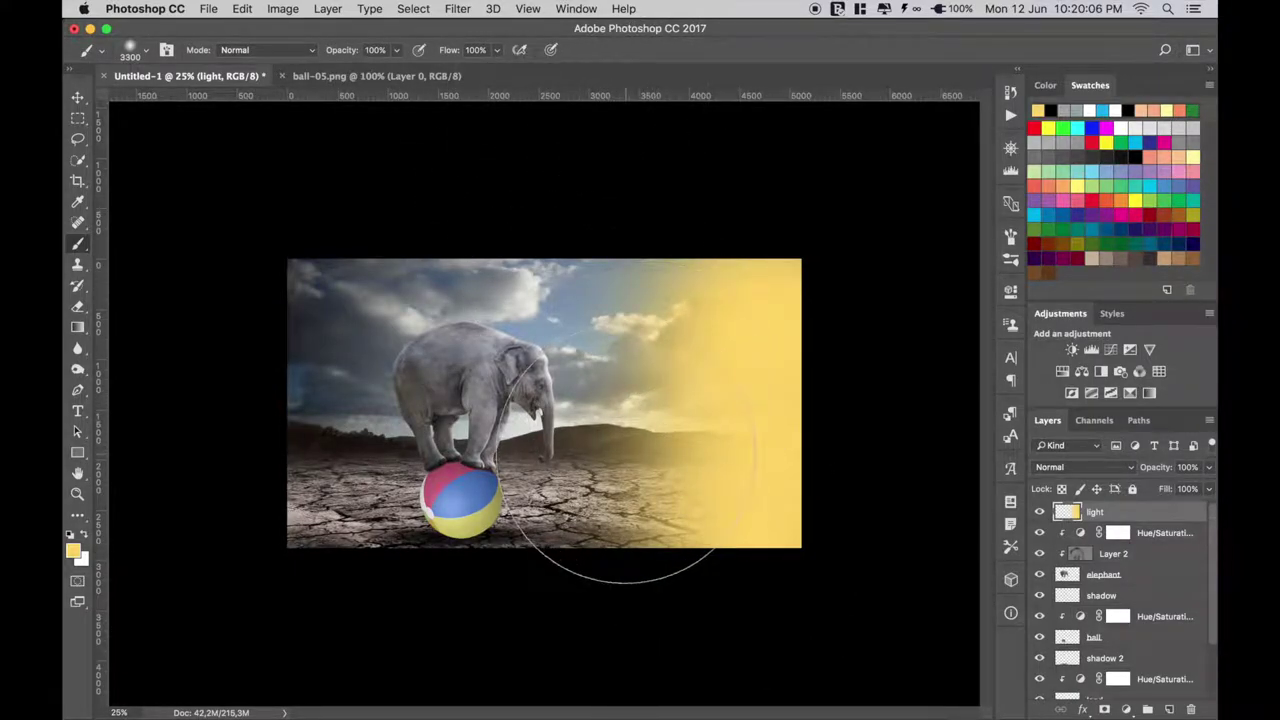
left_click(600, 455)
left_click(605, 350)
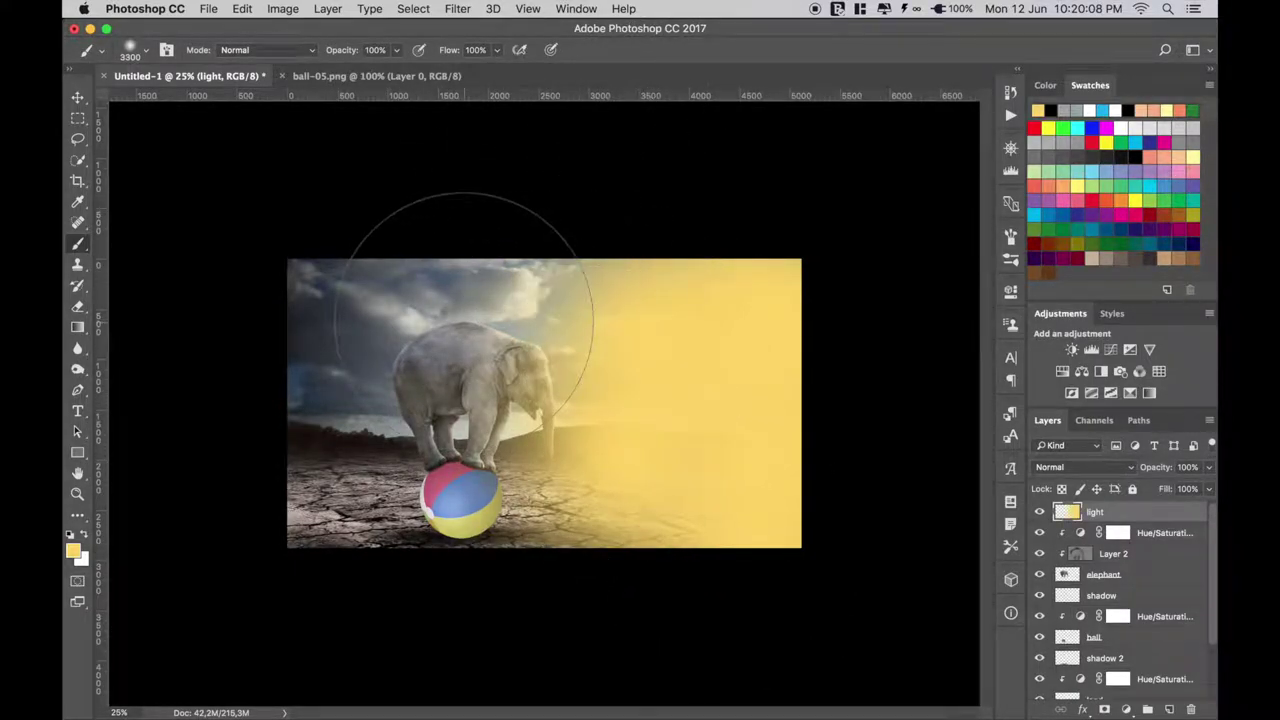
left_click(78, 97)
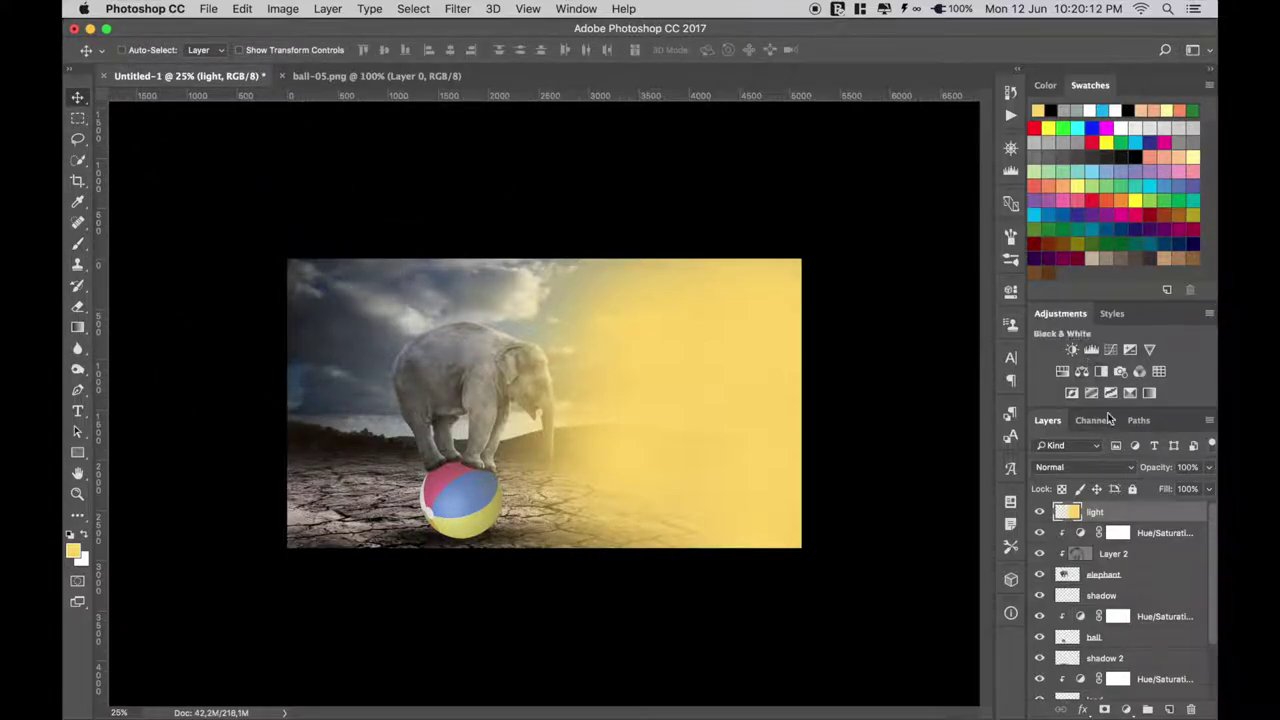
Set the light layer to Screen blending and rotate it about 10 degrees.
left_click(1085, 467)
left_click(1092, 575)
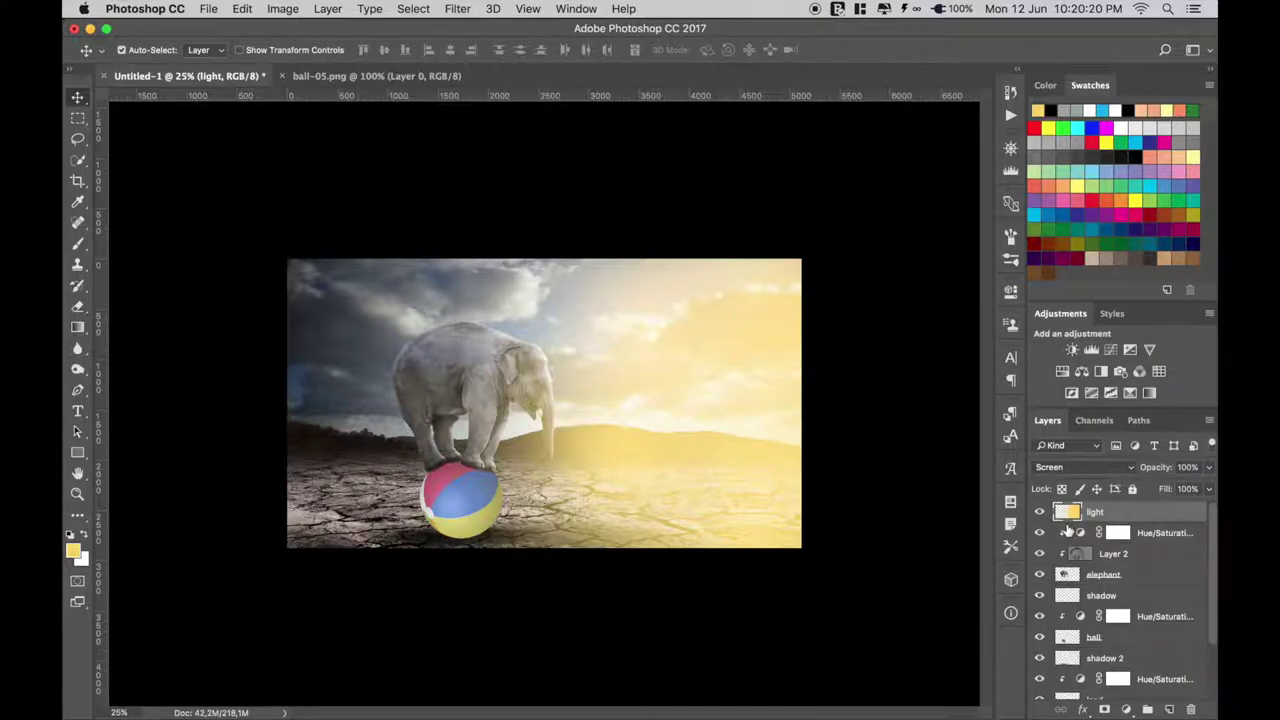
key("ctrl+t")
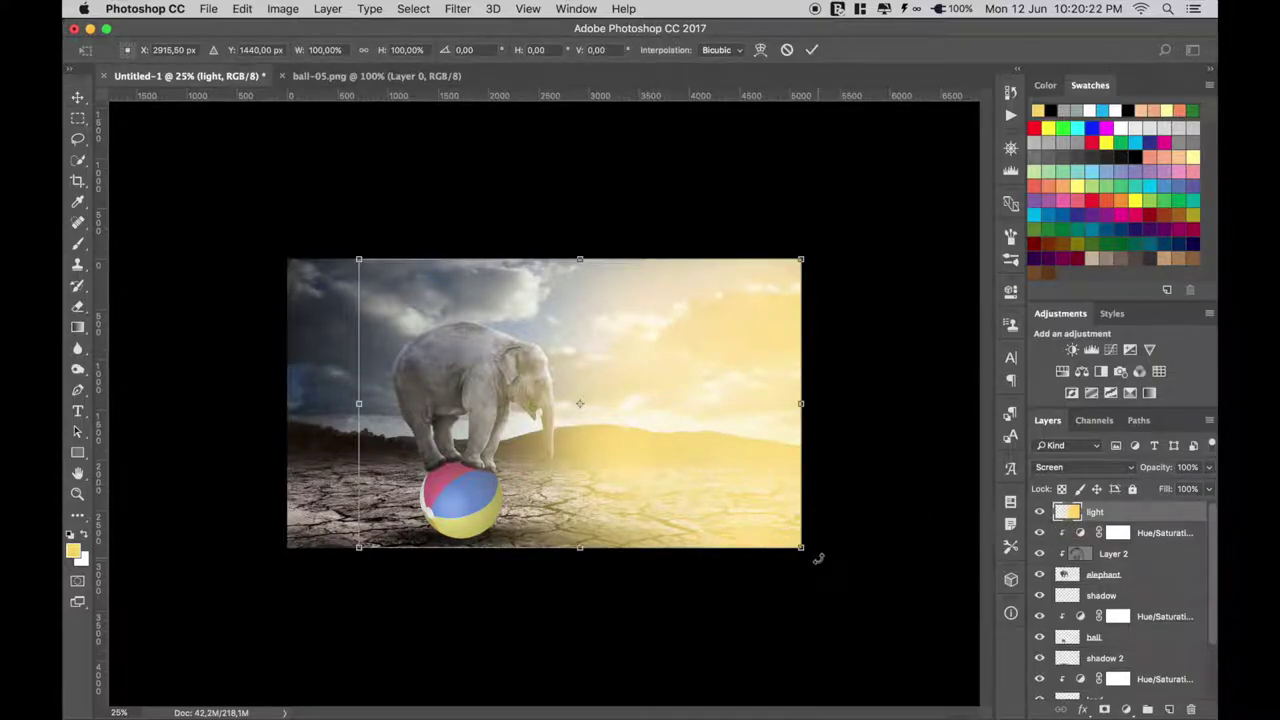
mouse_move(818, 558)
left_mouse_down()
mouse_move(832, 508)
mouse_move(900, 555)
mouse_move(943, 531)
mouse_move(985, 535)
mouse_move(975, 542)
left_mouse_up()
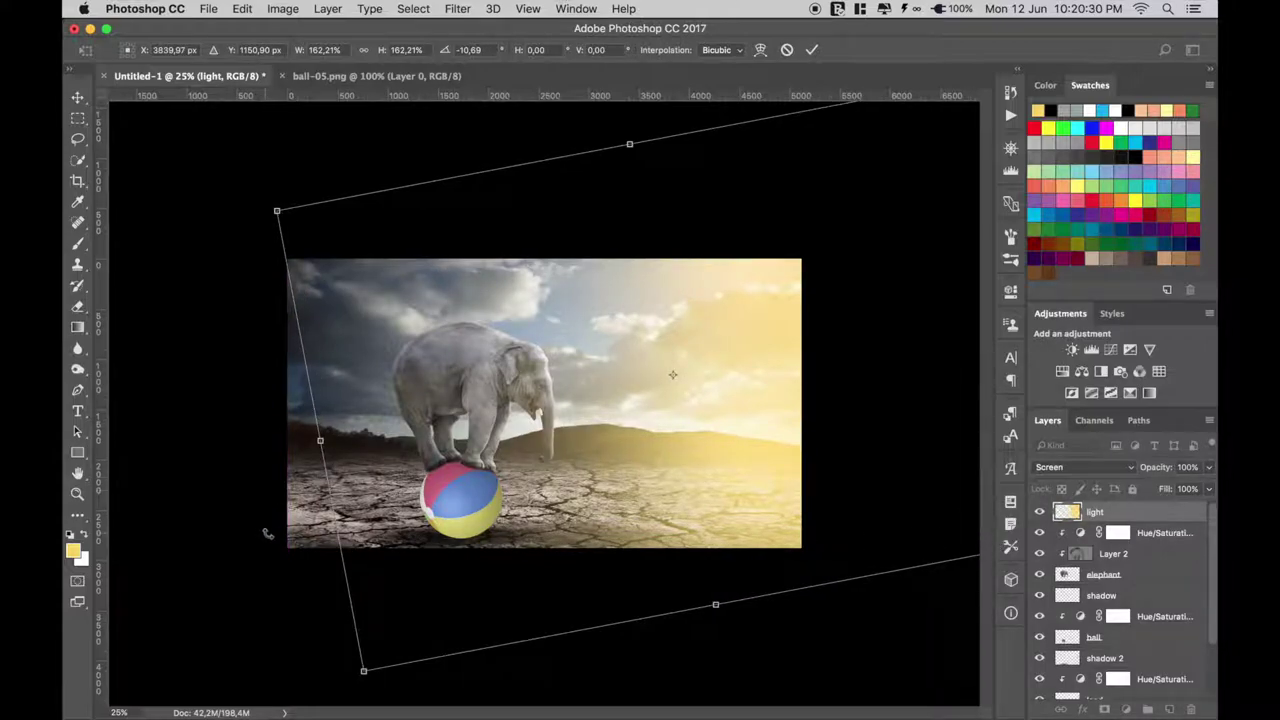
Stretch the light wider to the left, lower its opacity to 69%, and pick cyan.
mouse_move(333, 452)
left_mouse_down()
mouse_move(294, 448)
mouse_move(248, 491)
mouse_move(266, 498)
left_mouse_up()
key("Return")
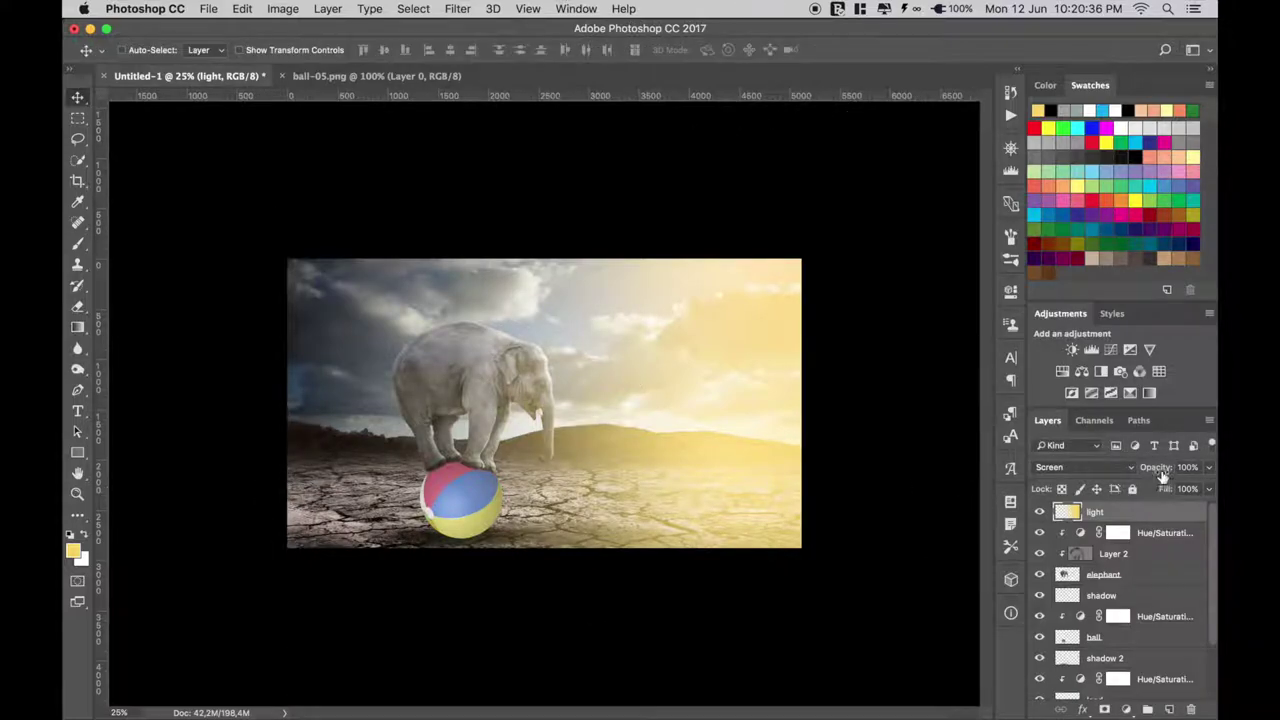
left_click_drag(1162, 467, 1136, 472)
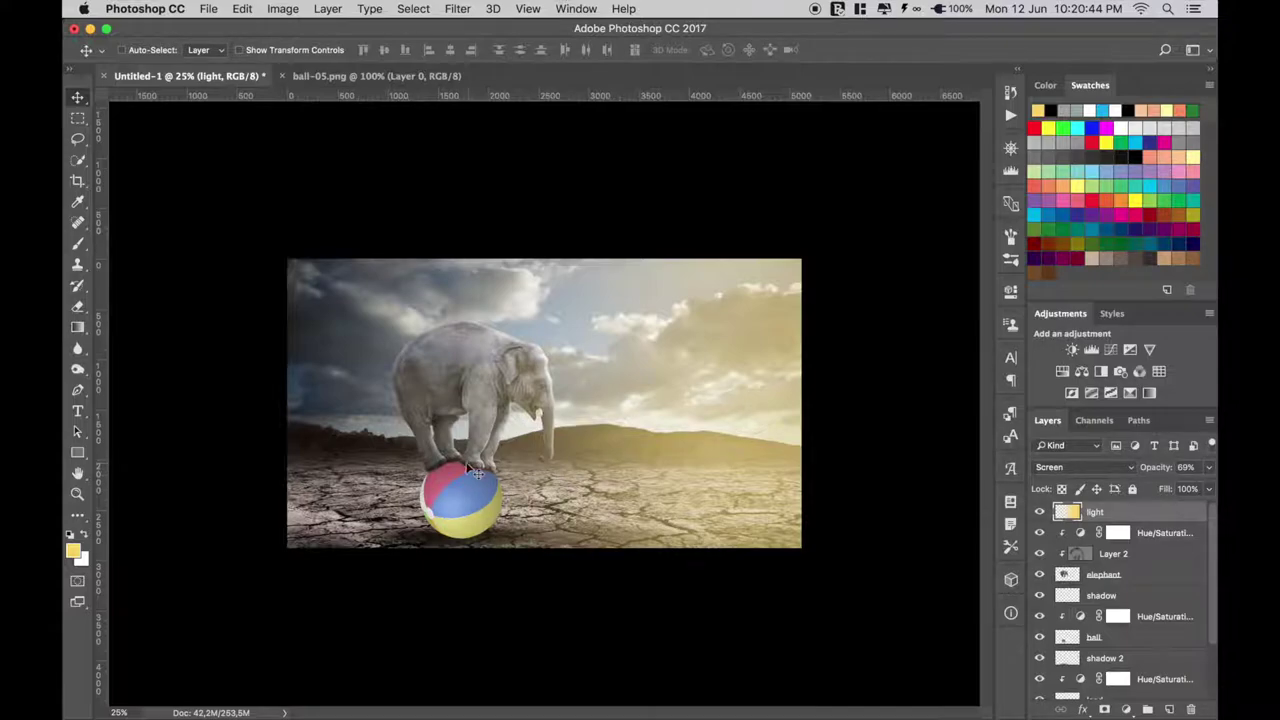
left_click(1036, 214)
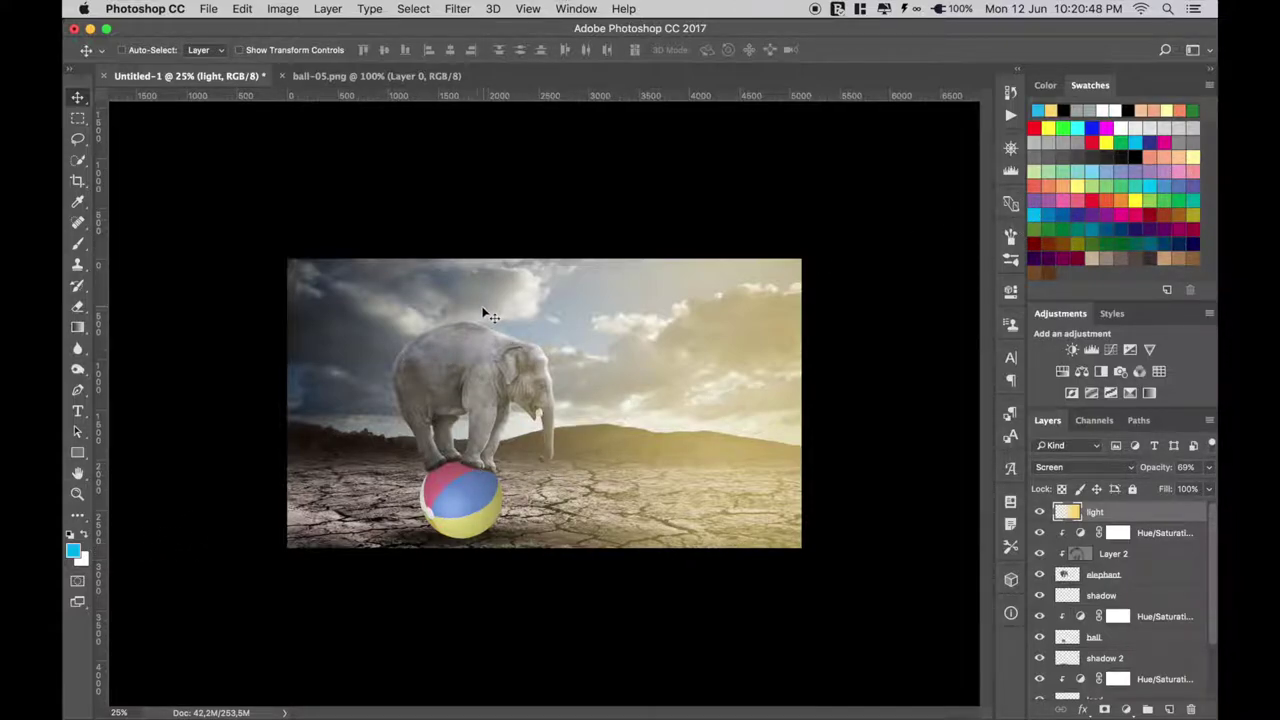
Brush cyan over the left sky, the left side and the lower-left ground.
key("b")
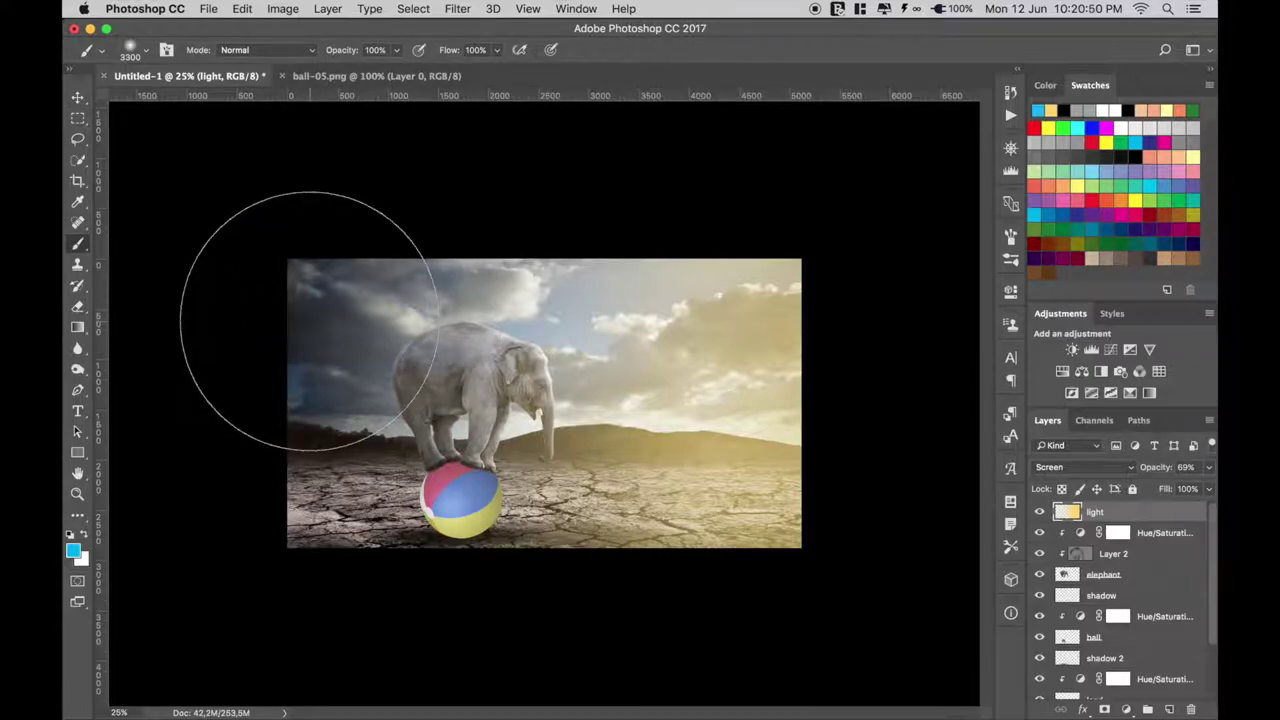
left_click(308, 320)
left_click_drag(335, 420, 326, 546)
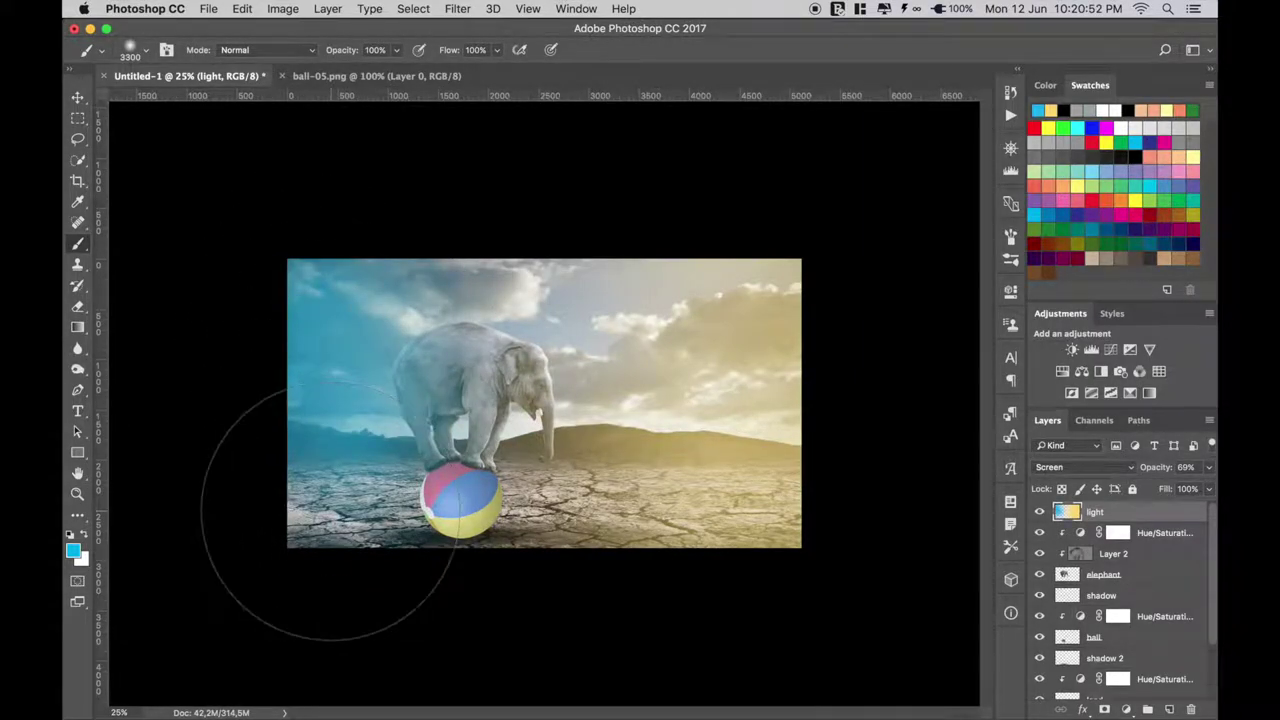
left_click(328, 514)
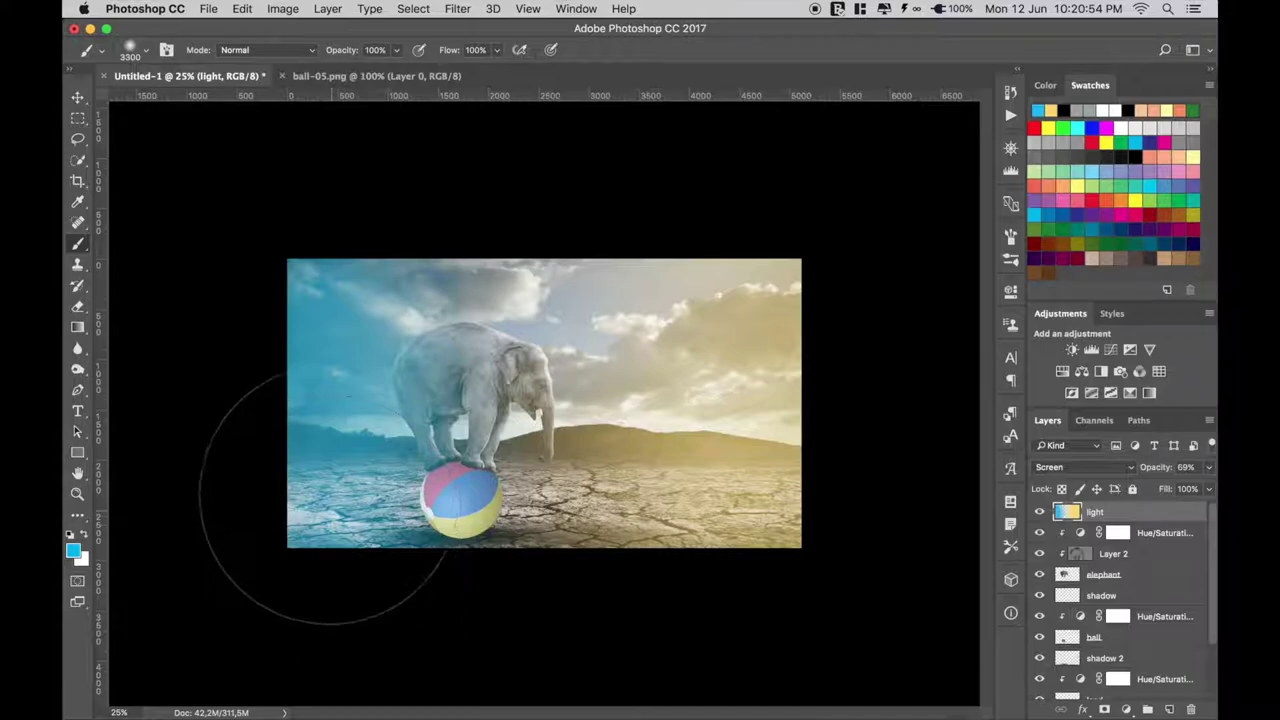
Lower the light layer to 54% opacity and stretch it slightly toward the bottom-left.
left_click(77, 97)
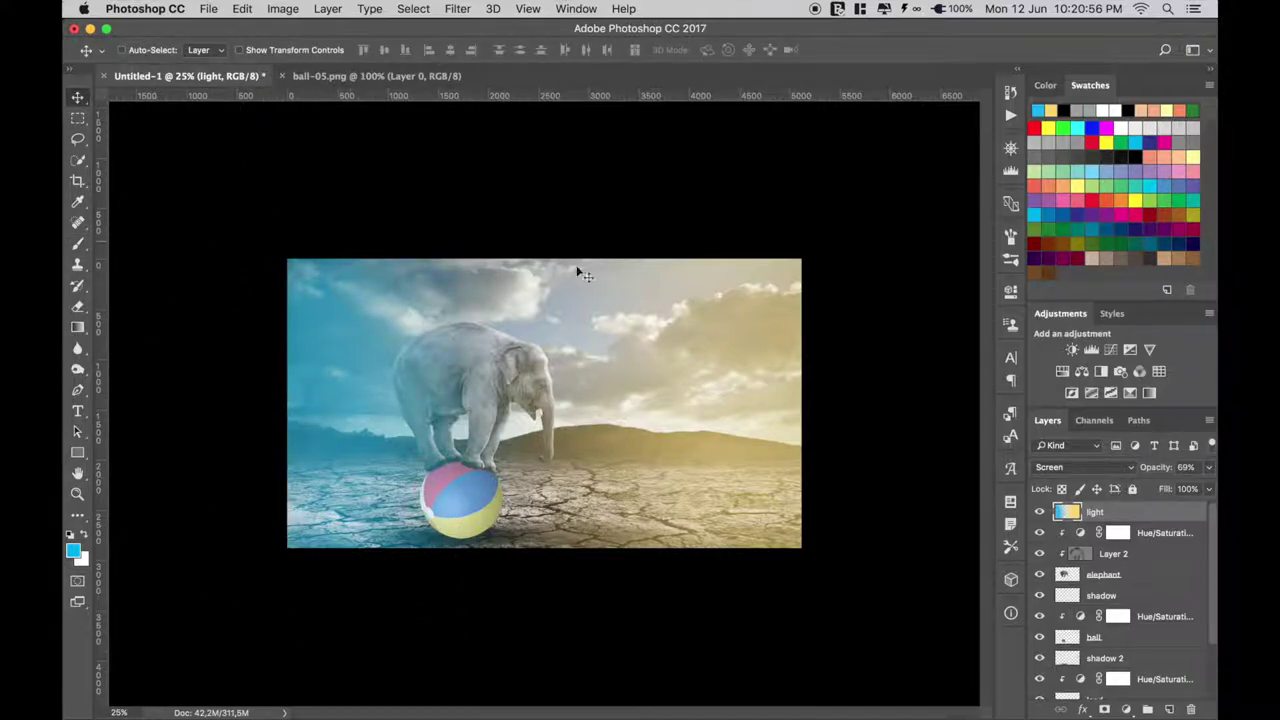
left_click_drag(1156, 470, 1147, 475)
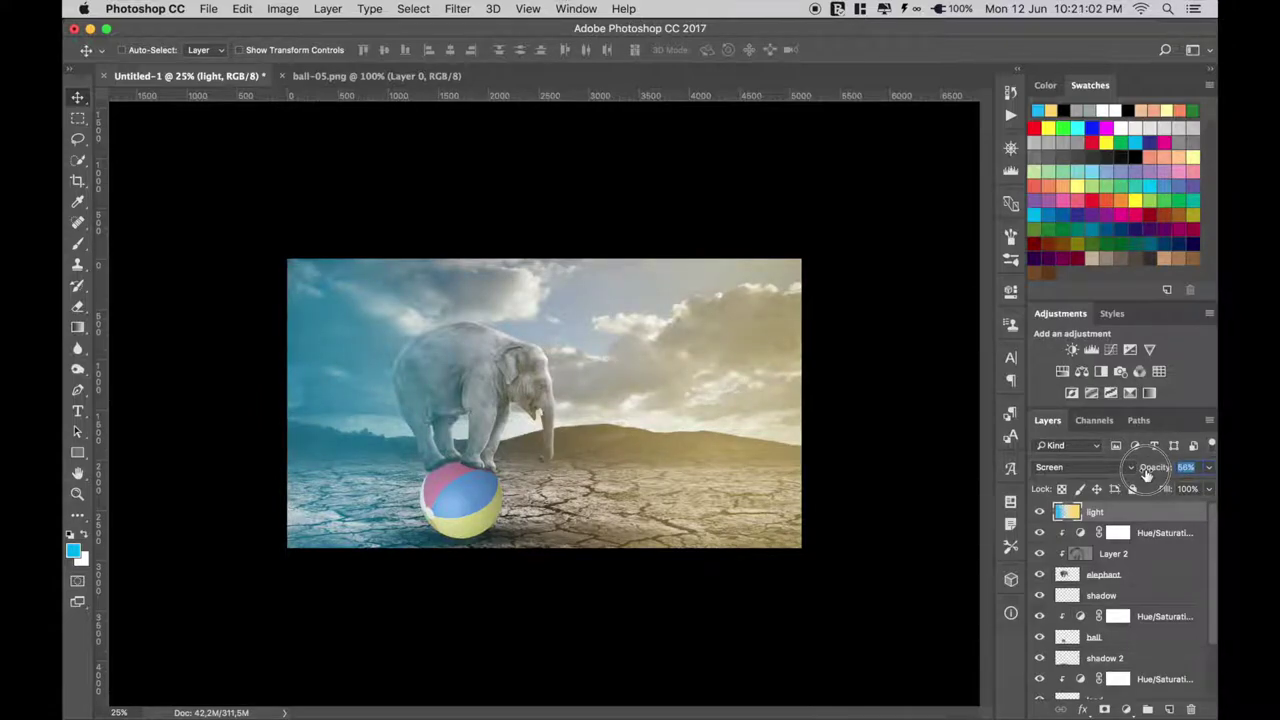
left_click_drag(1147, 474, 1144, 476)
key("ctrl+t")
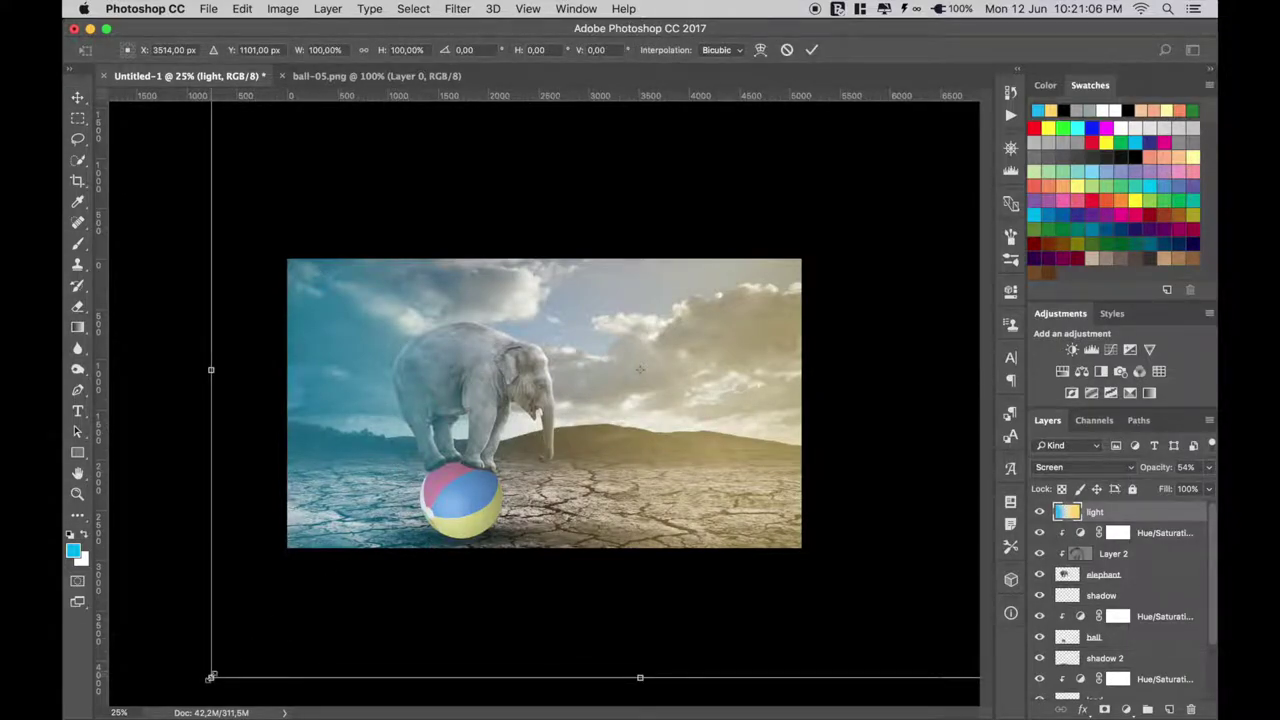
mouse_move(210, 677)
left_mouse_down()
mouse_move(189, 699)
mouse_move(222, 699)
left_mouse_up()
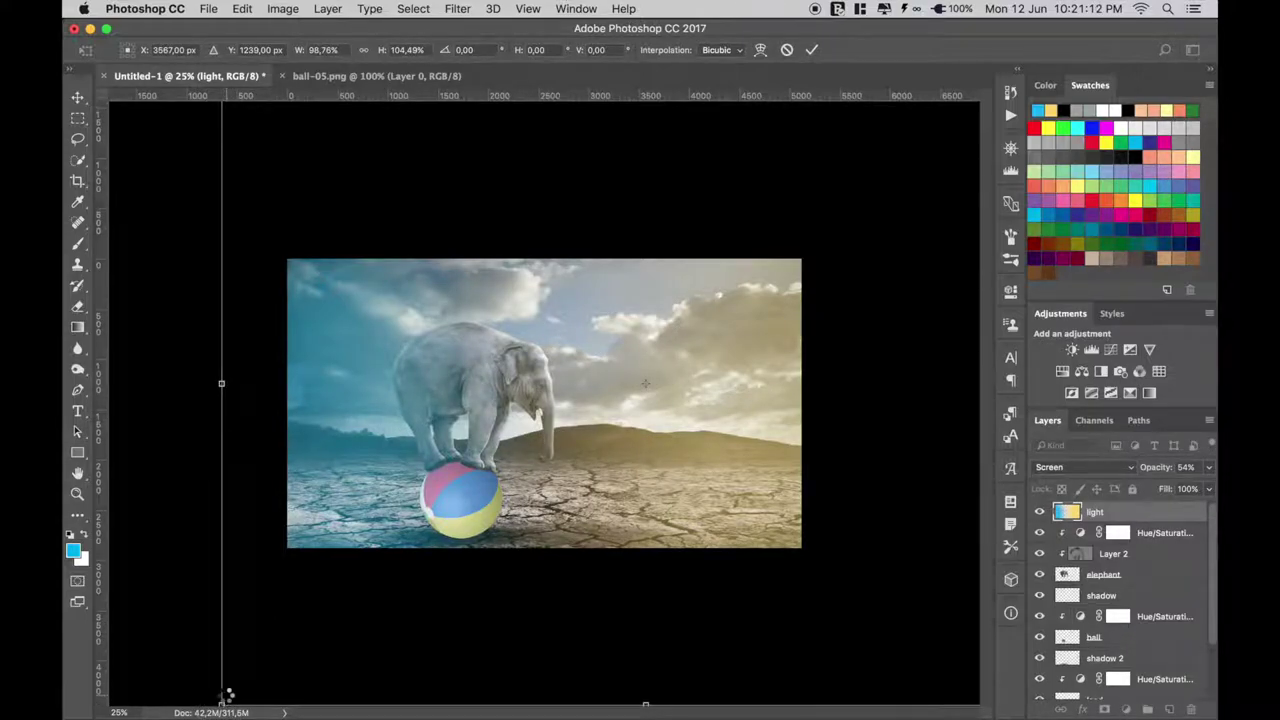
key("Return")
key("ctrl+minus")
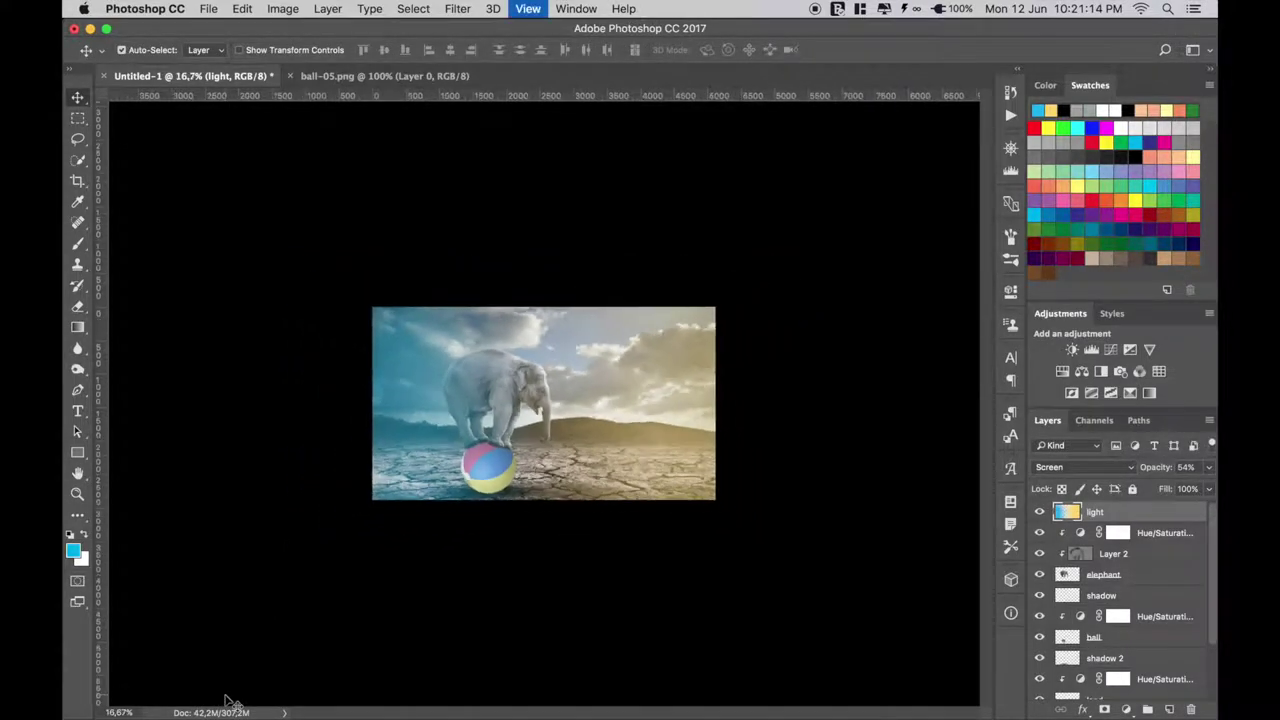
key("ctrl+0")
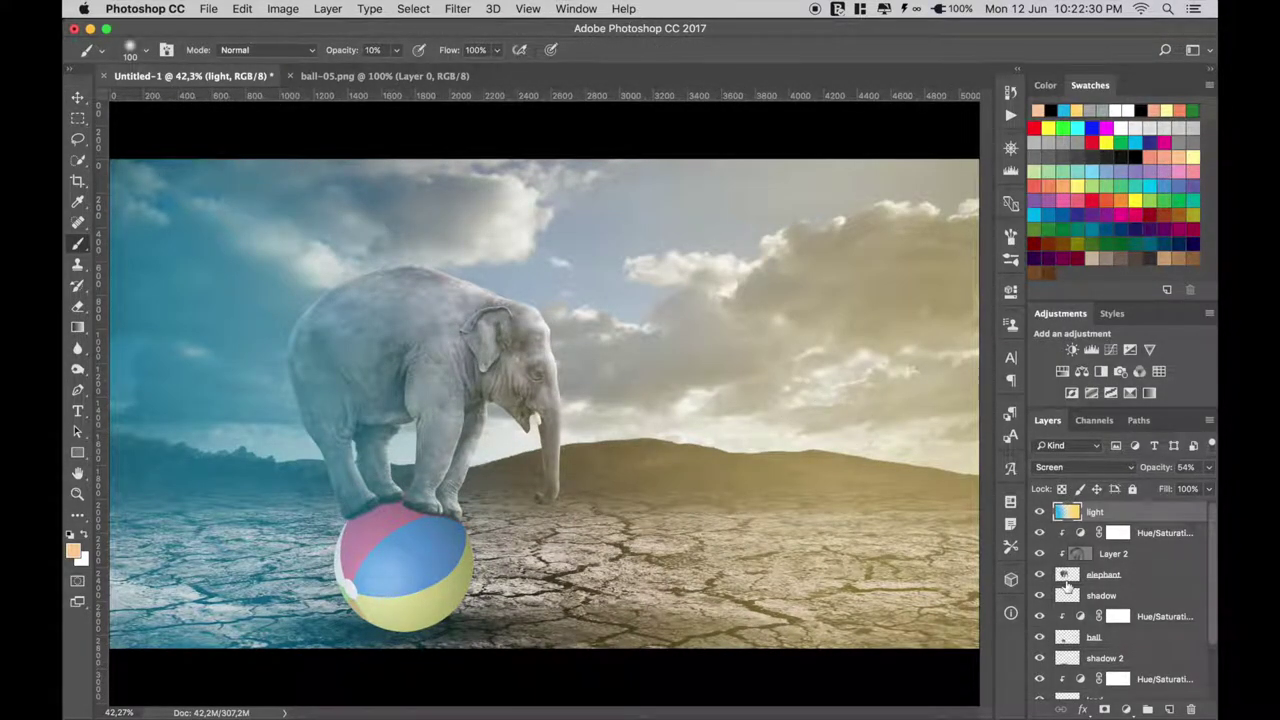
Load the elephant layer's outline as a selection and reset the colours to black and white.
left_click(1066, 578)
left_click(1068, 578, "ctrl")
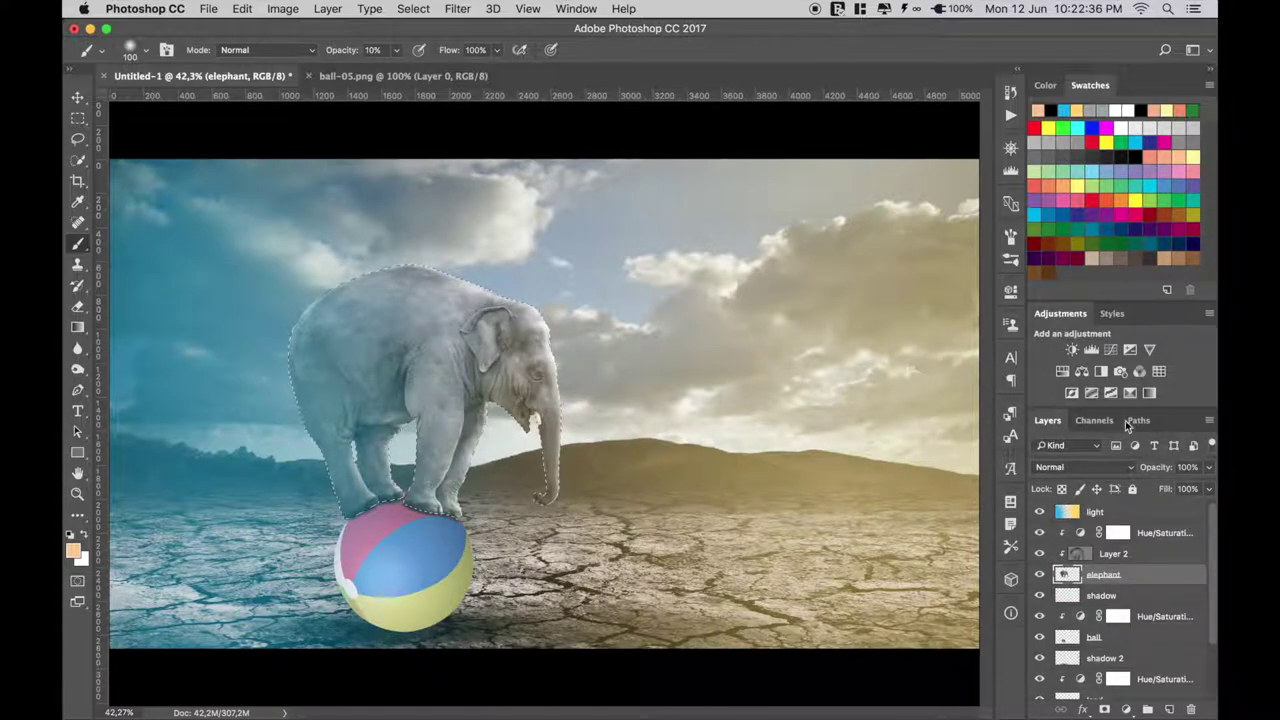
left_click(77, 97)
key("d")
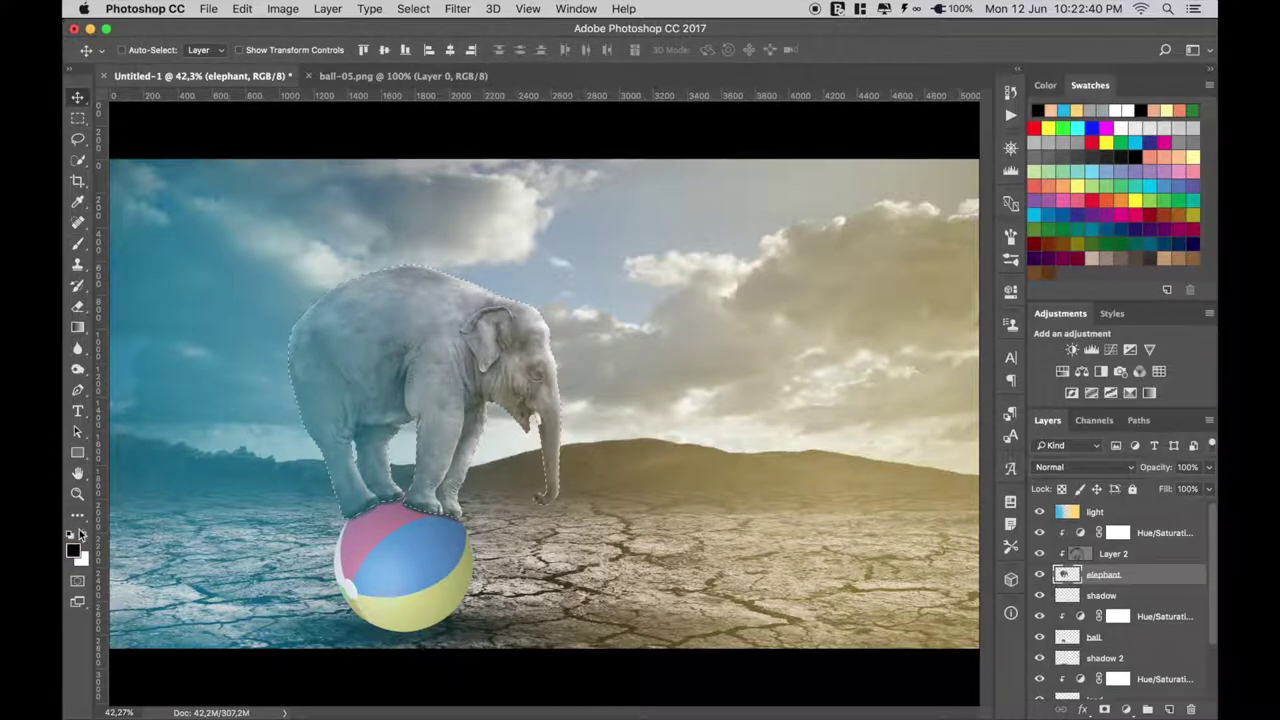
key("super+d")
Load the elephant's outline and brush soft peach light along its back.
left_click(1105, 513)
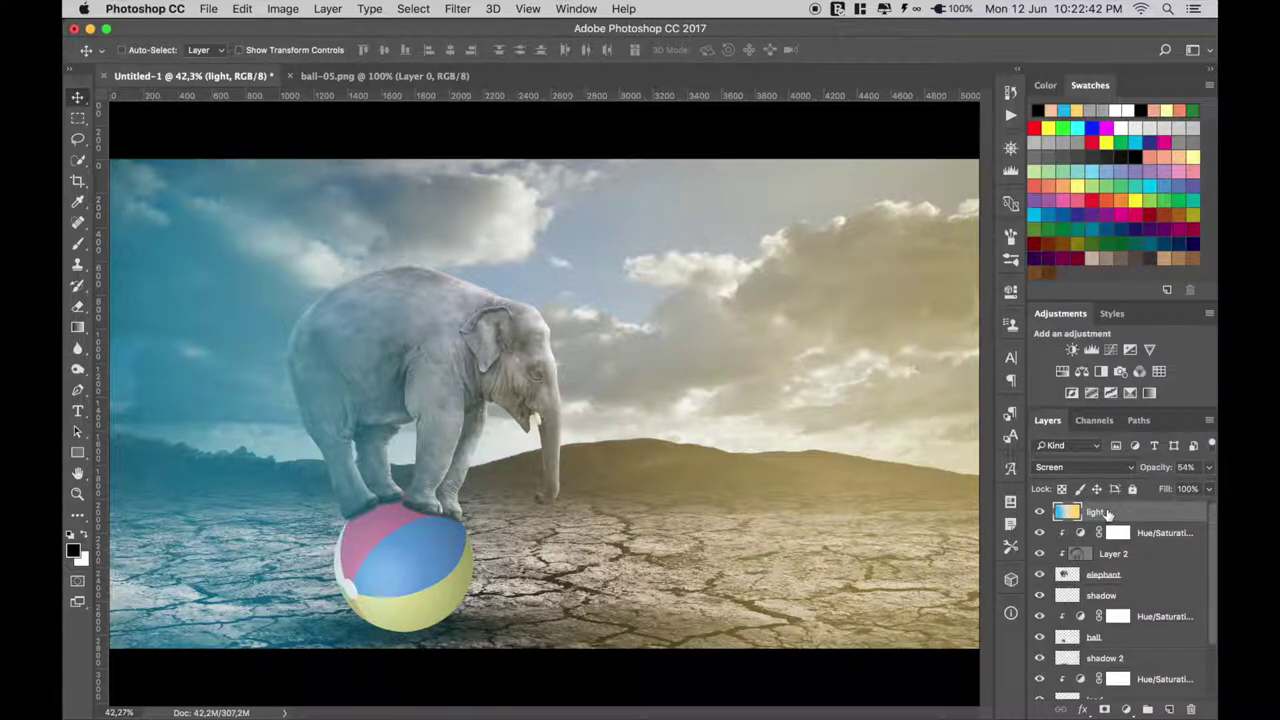
left_click(1069, 575)
left_click(1069, 576, "super")
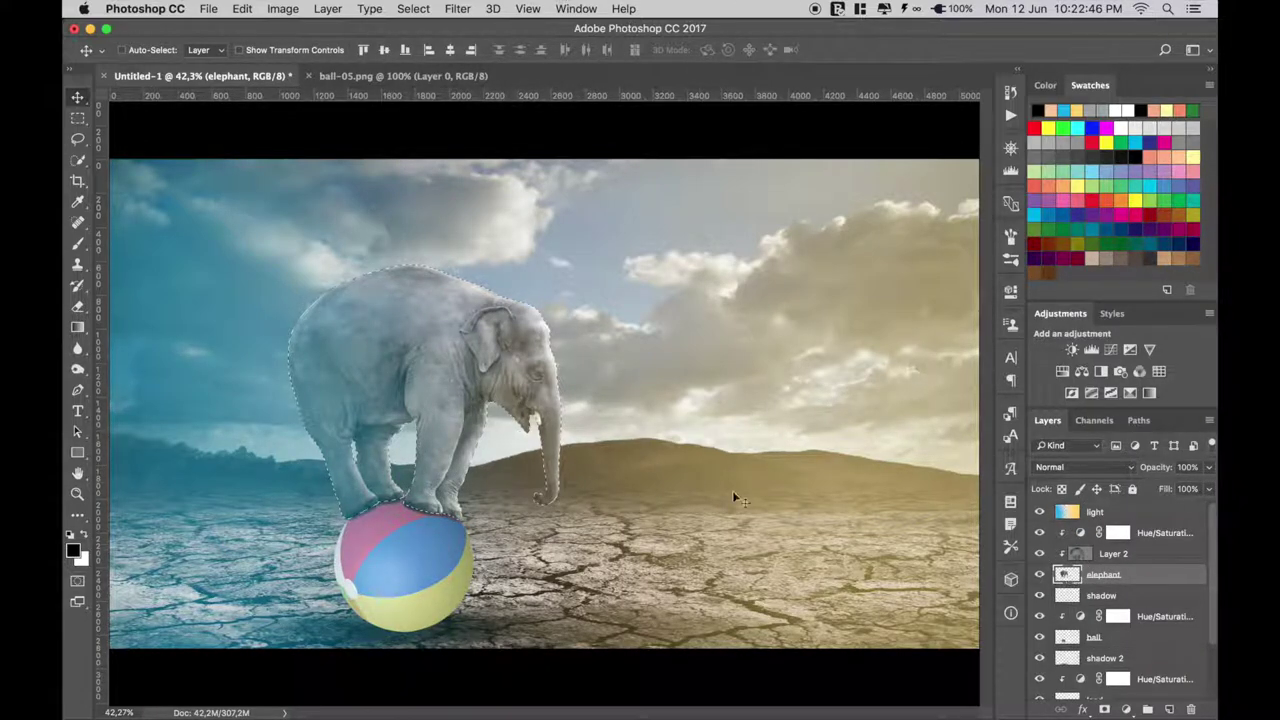
left_click(79, 244)
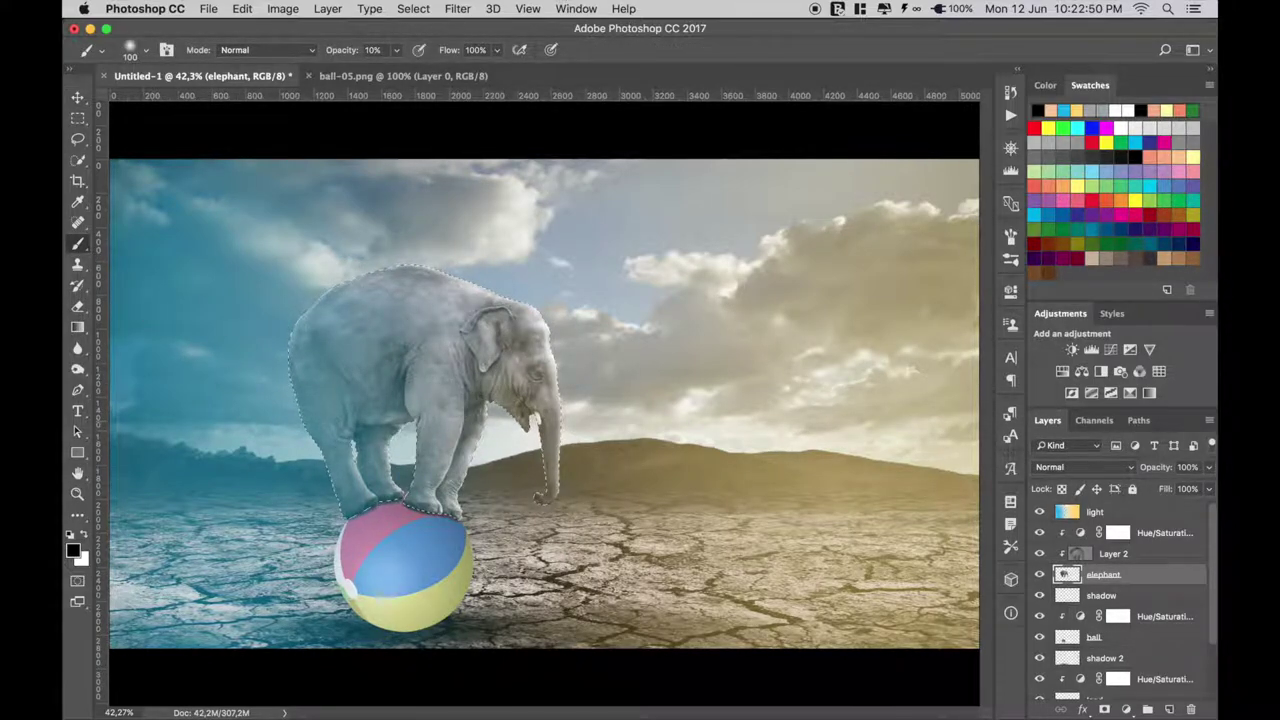
left_click(1178, 157)
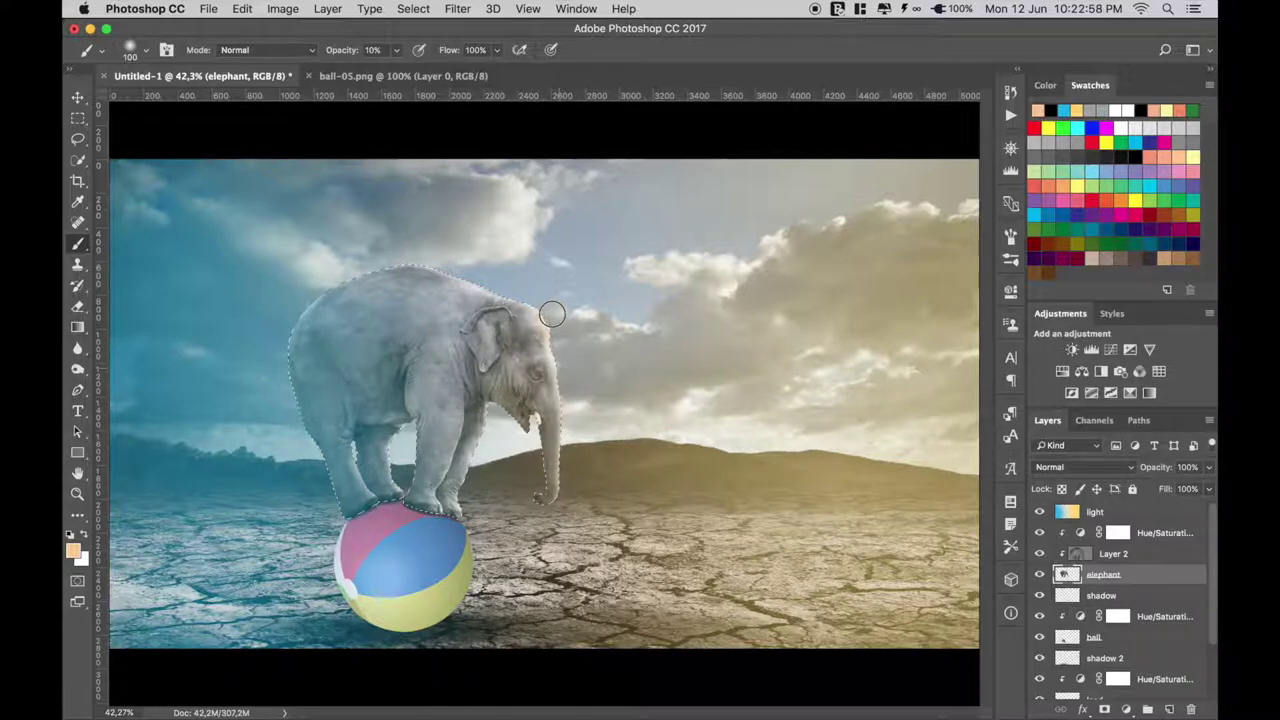
left_click_drag(475, 280, 449, 281)
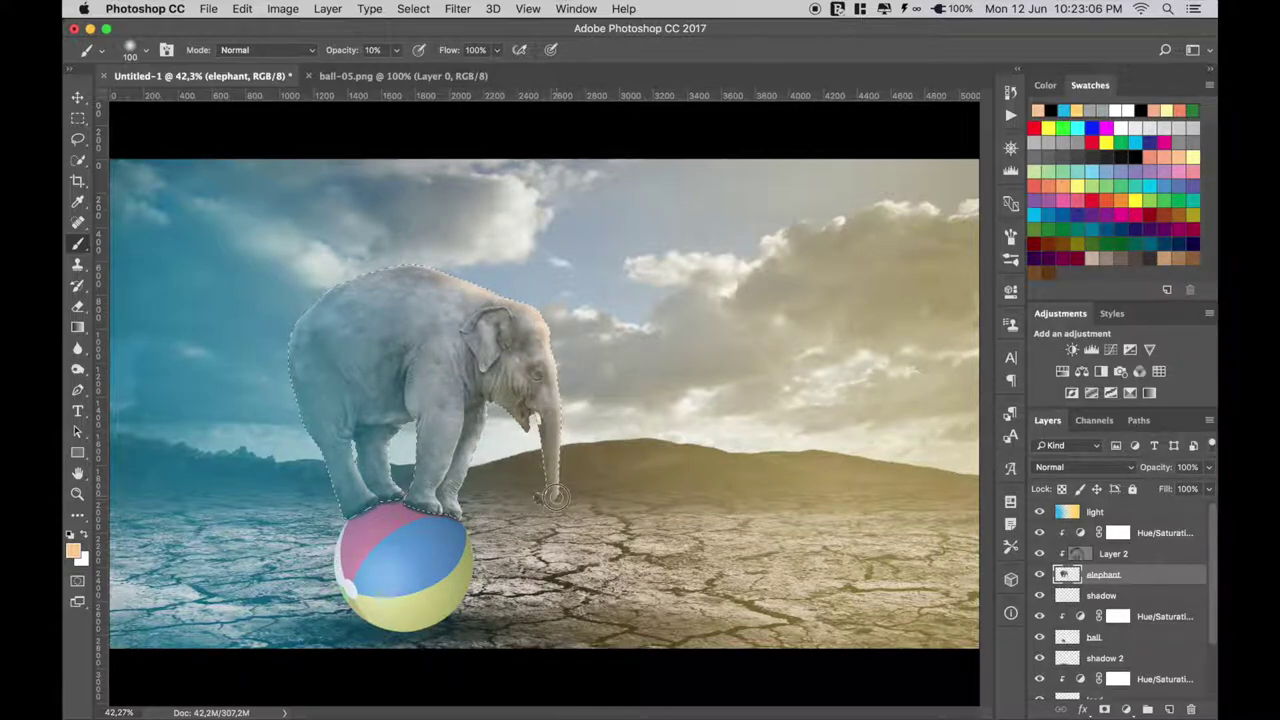
Reload the elephant's outline, brighten its rear leg with peach, then deselect.
left_click(78, 98)
key("super+d")
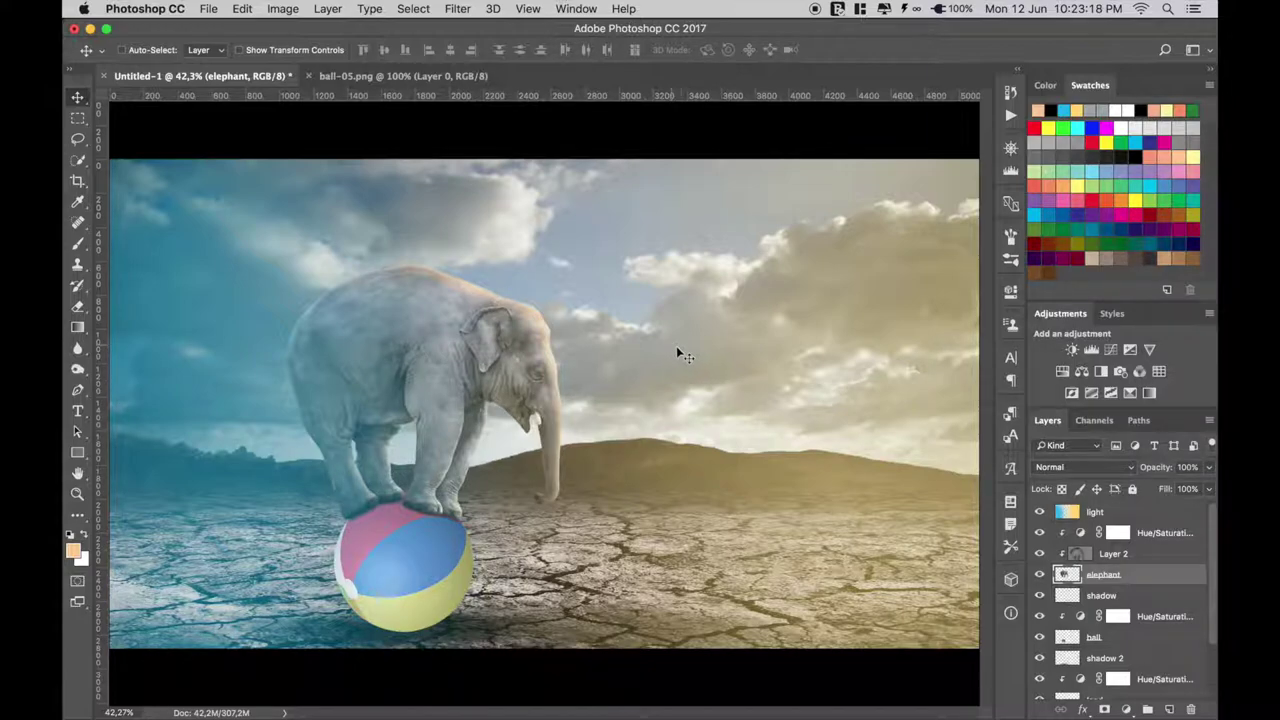
left_click(1067, 574, "super")
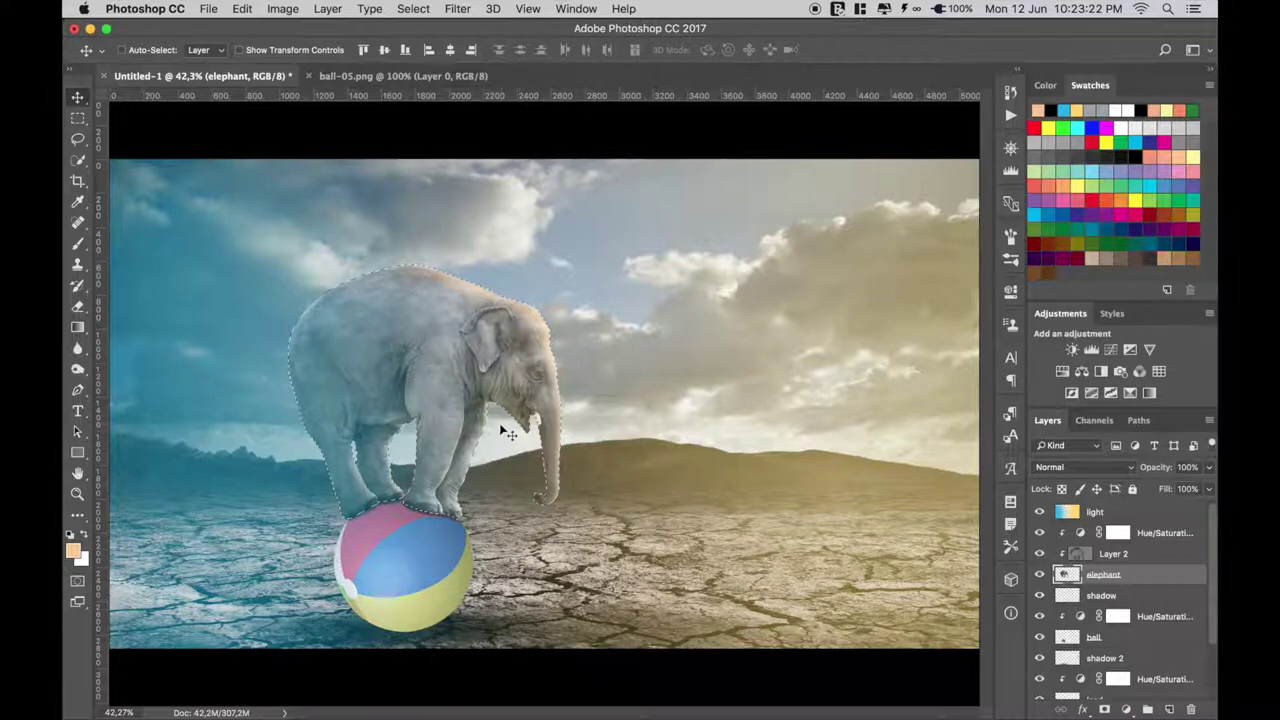
key("b")
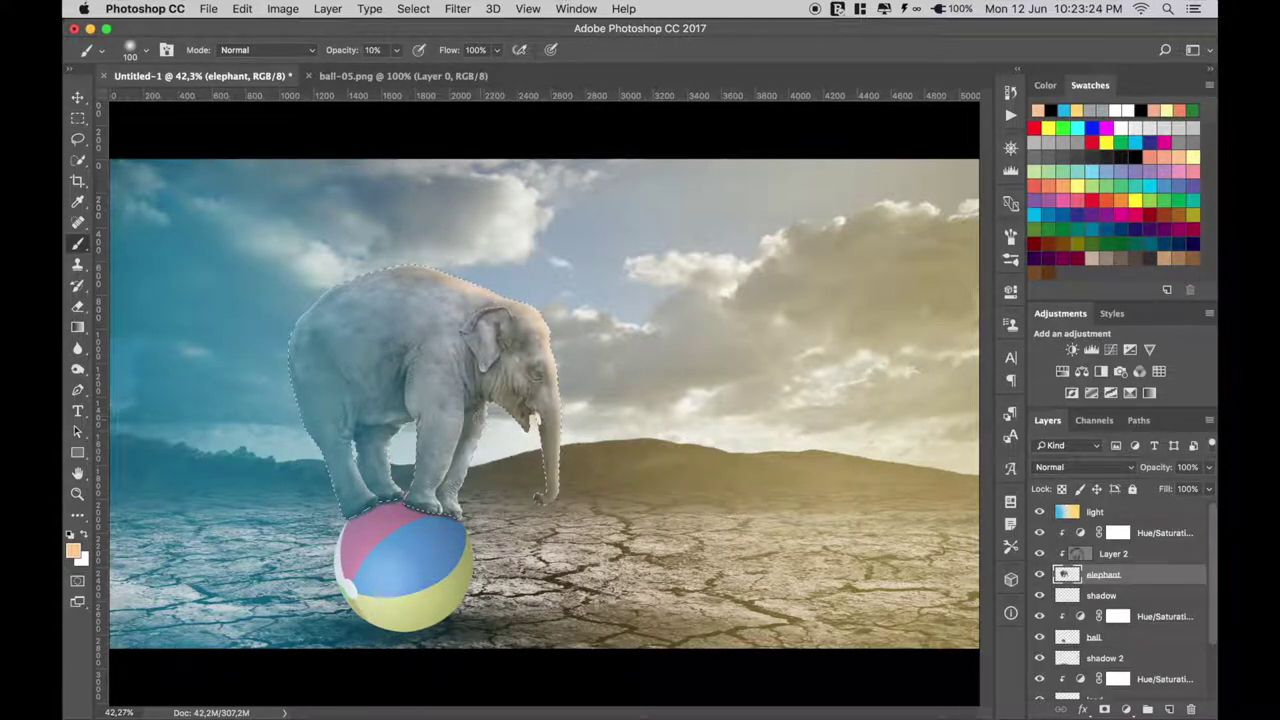
left_click_drag(462, 405, 440, 500)
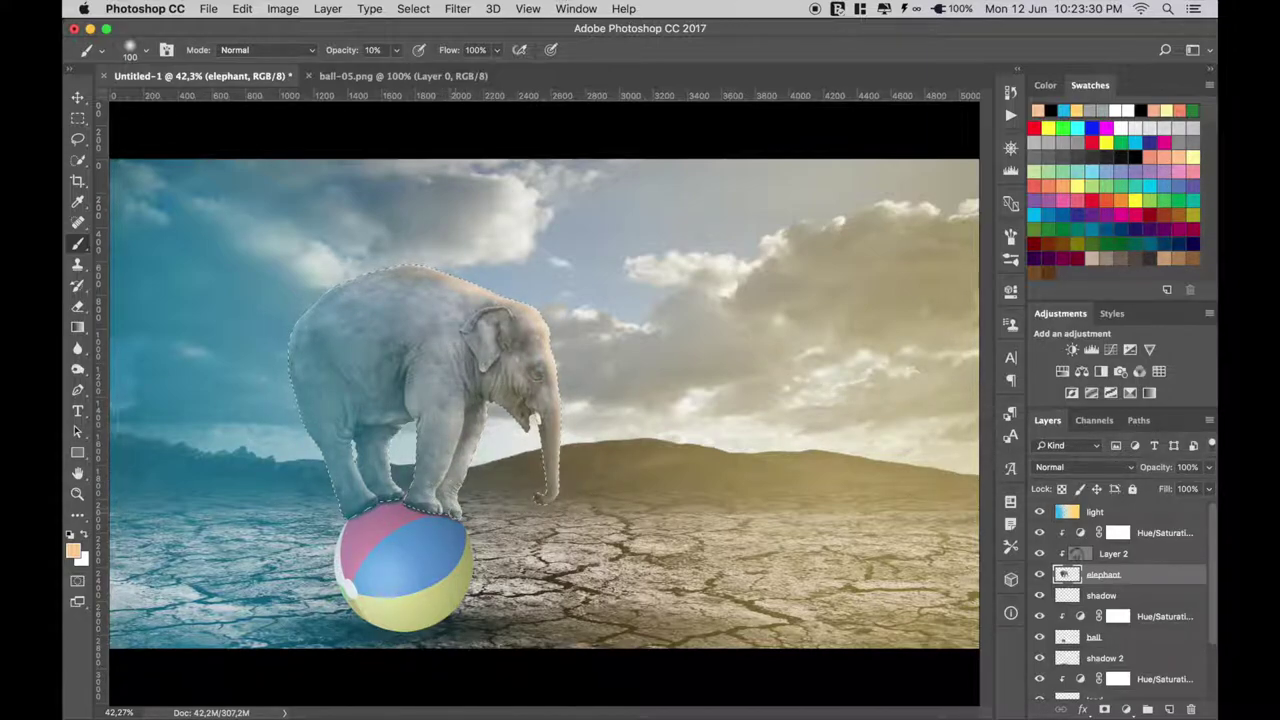
key("ctrl+d")
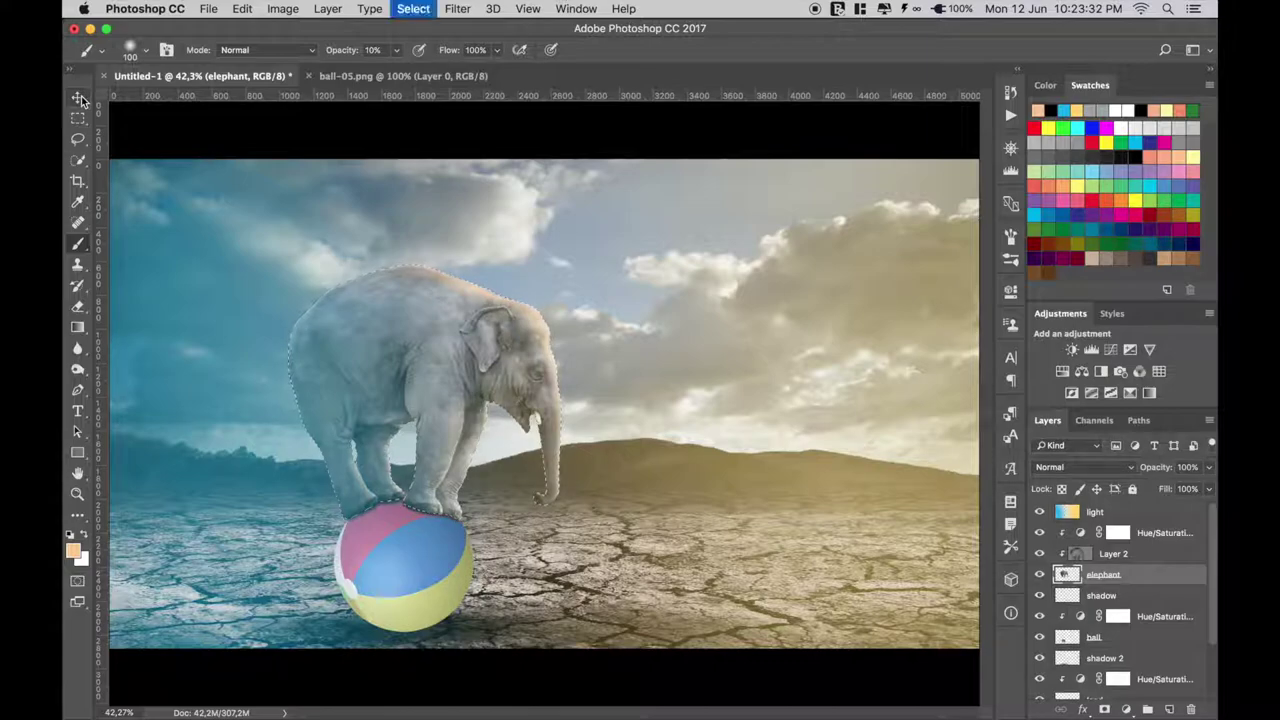
left_click(79, 97)
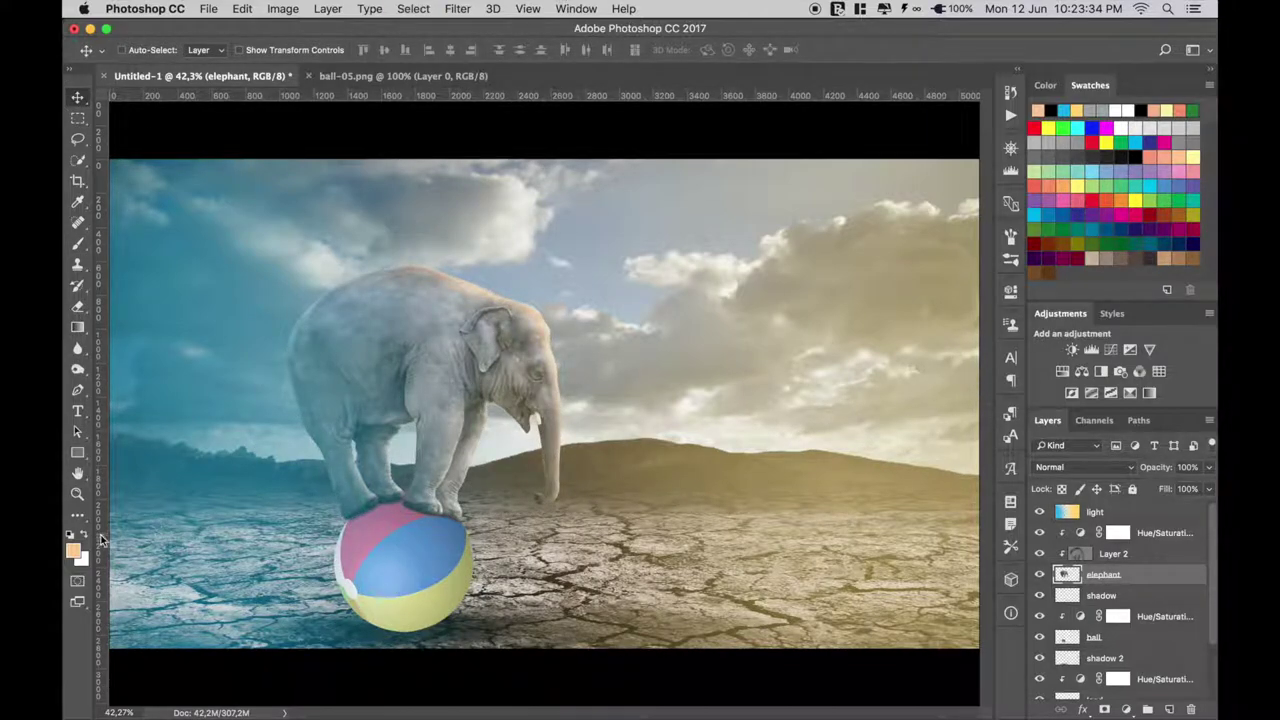
Fill a layer above the ball with 50% gray and set it to Overlay.
left_click(70, 535)
left_click(1068, 637)
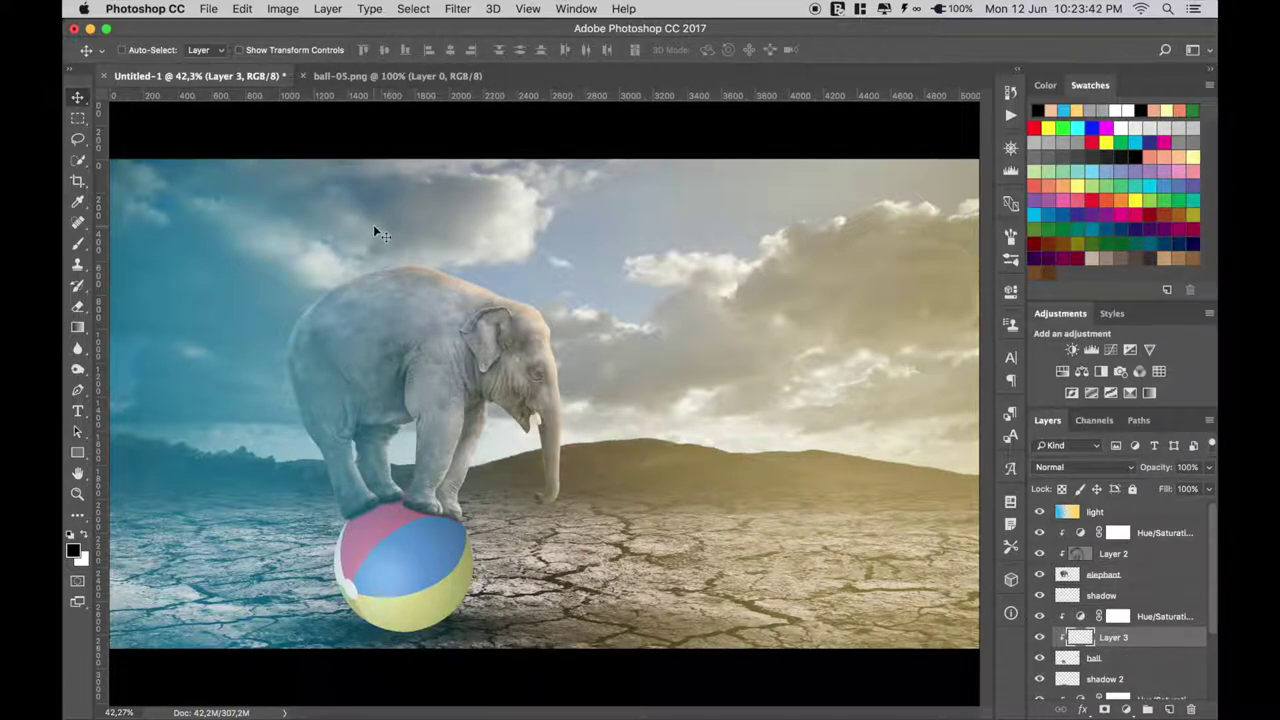
left_click(242, 9)
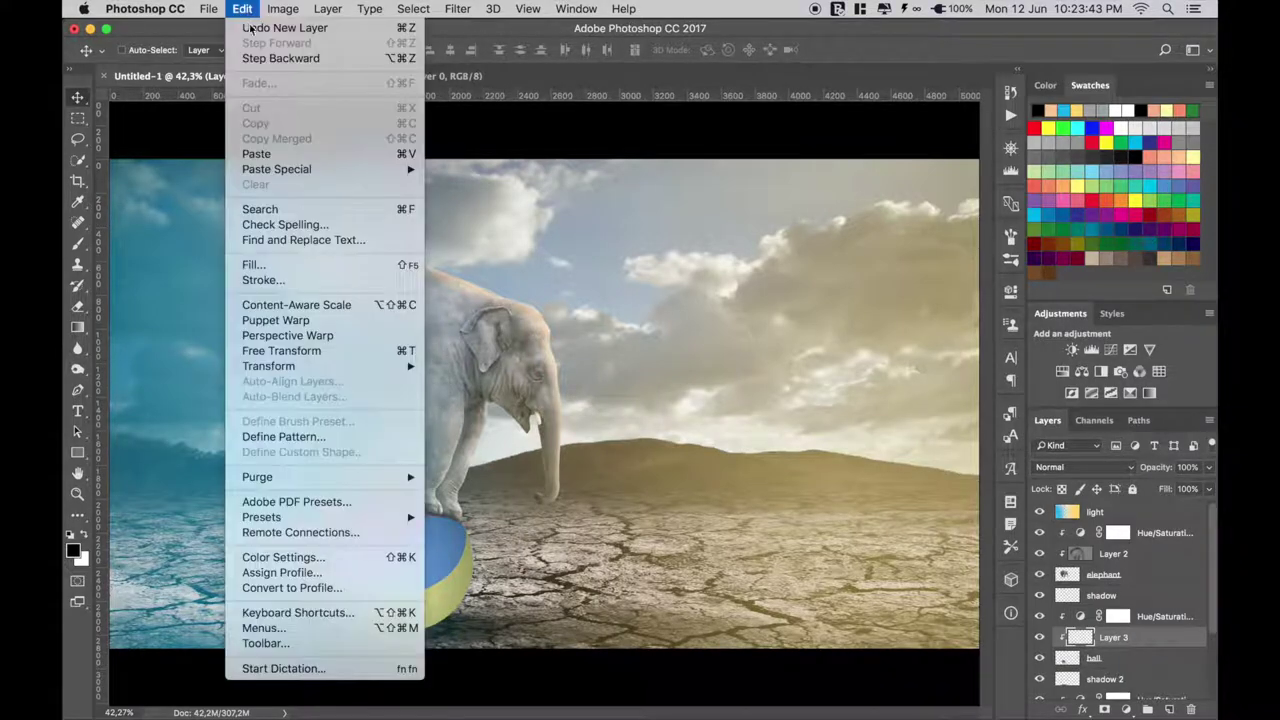
left_click(268, 261)
left_click(745, 284)
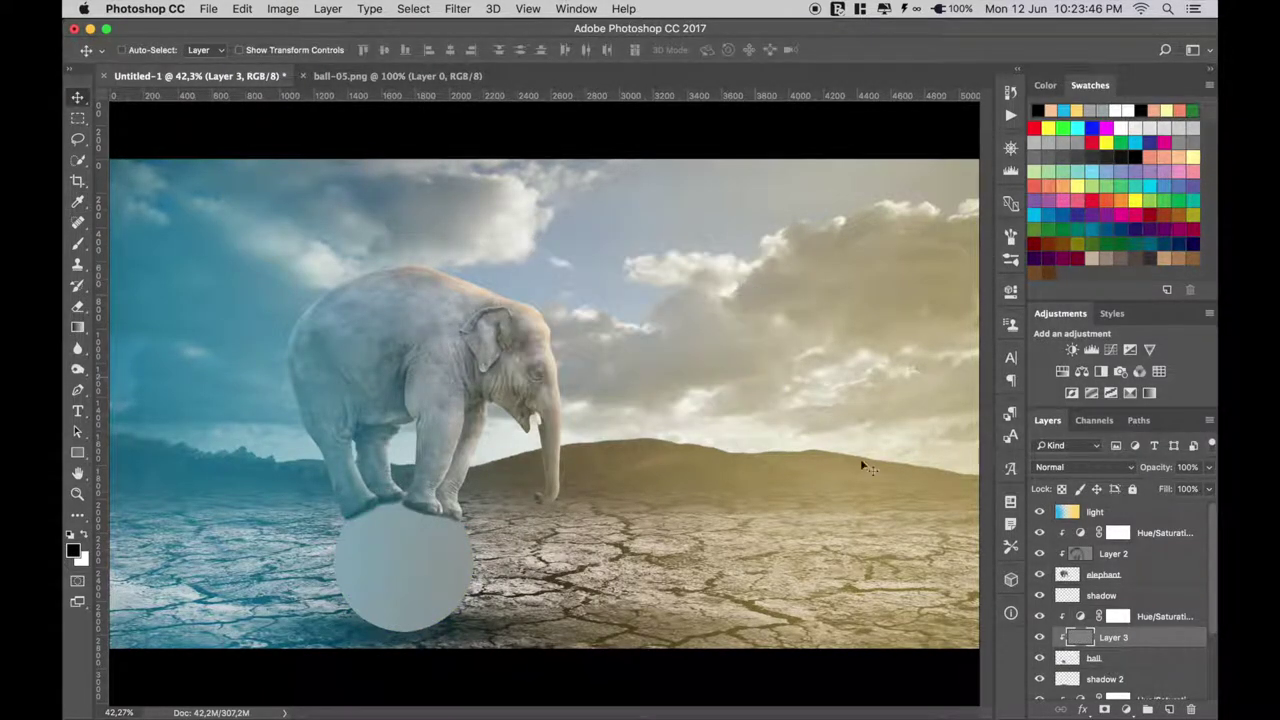
left_click(1085, 467)
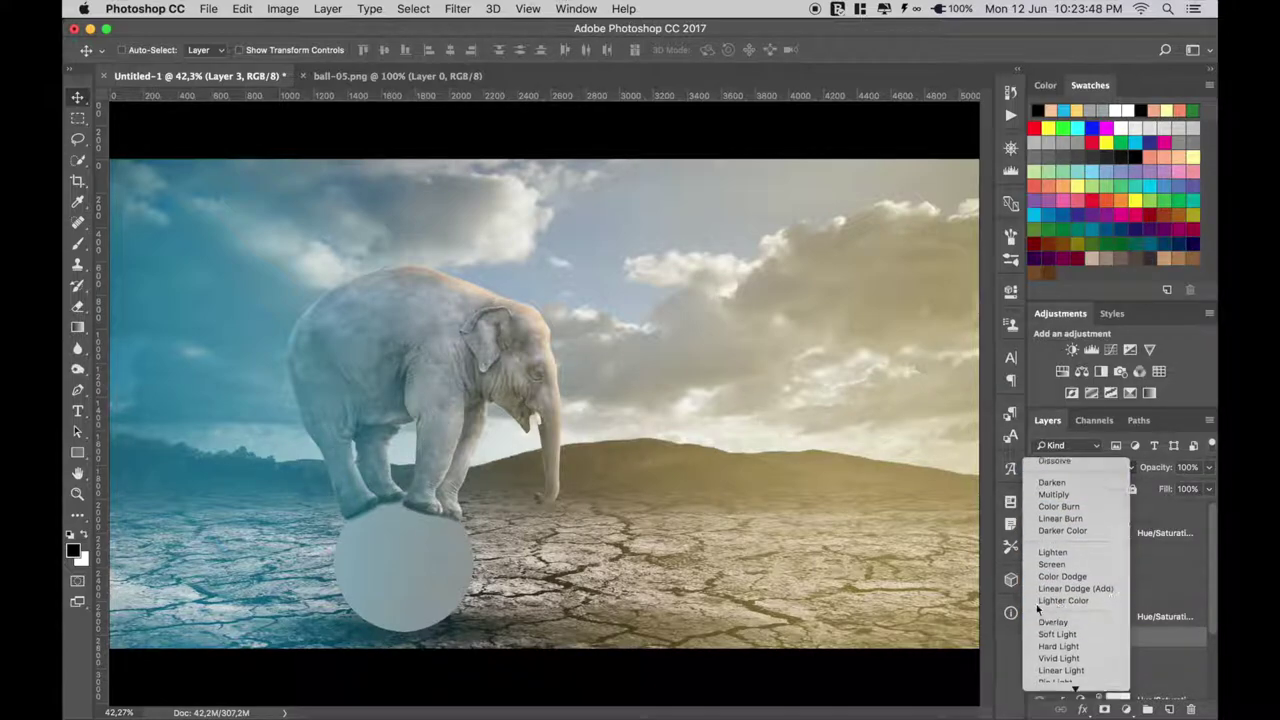
left_click(1060, 639)
Dodge the ball's lower edge at 60% exposure to round its shading.
left_click(77, 369)
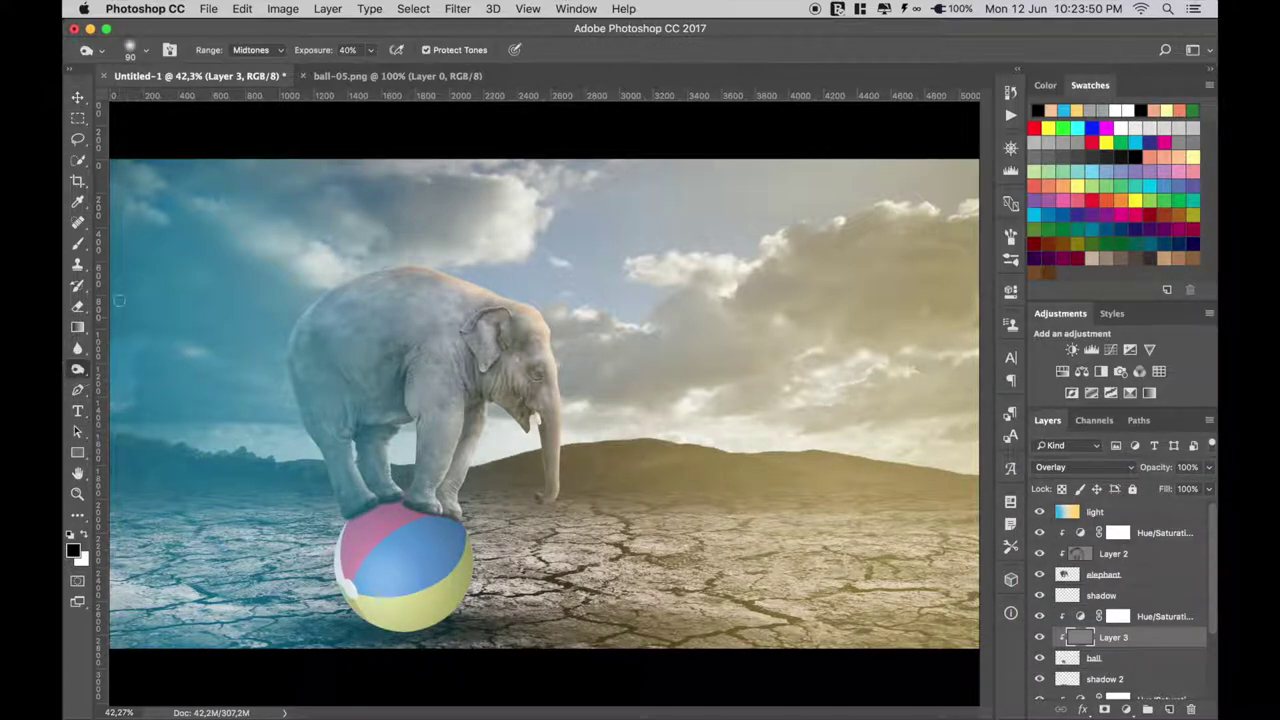
left_click(306, 52)
type("6")
left_click_drag(355, 607, 368, 622)
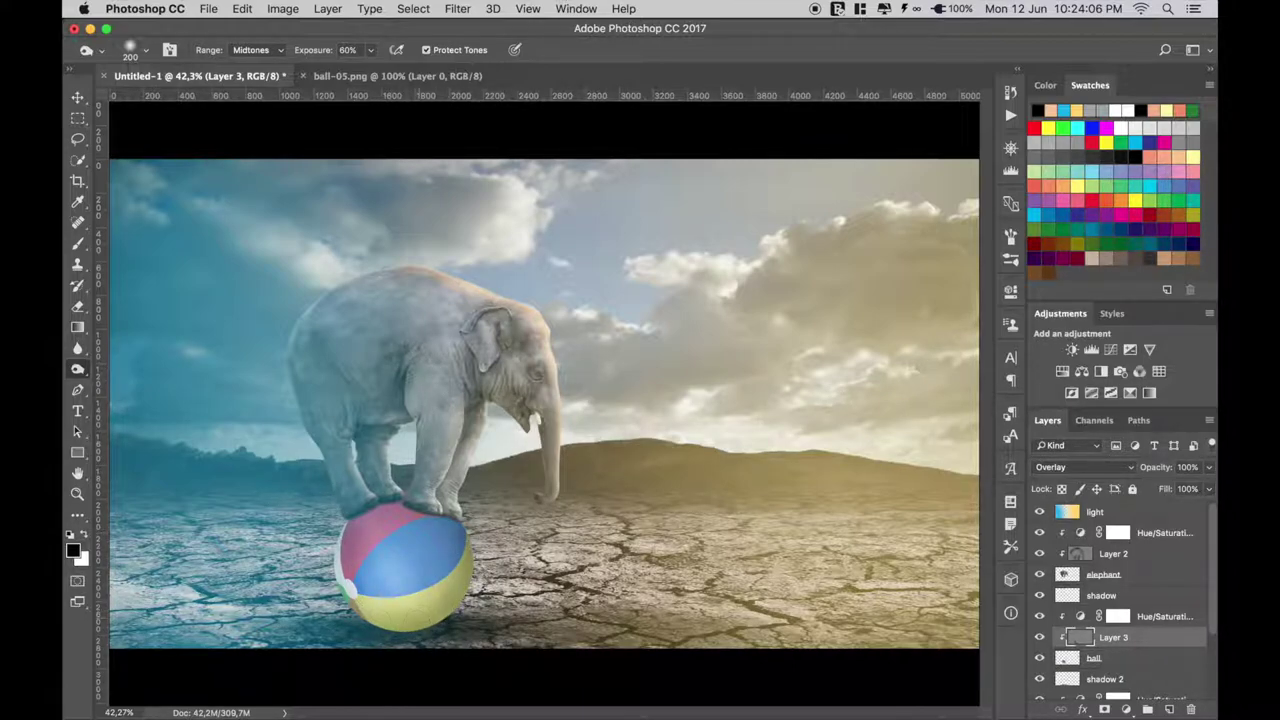
left_click_drag(356, 624, 388, 607)
left_click(78, 97)
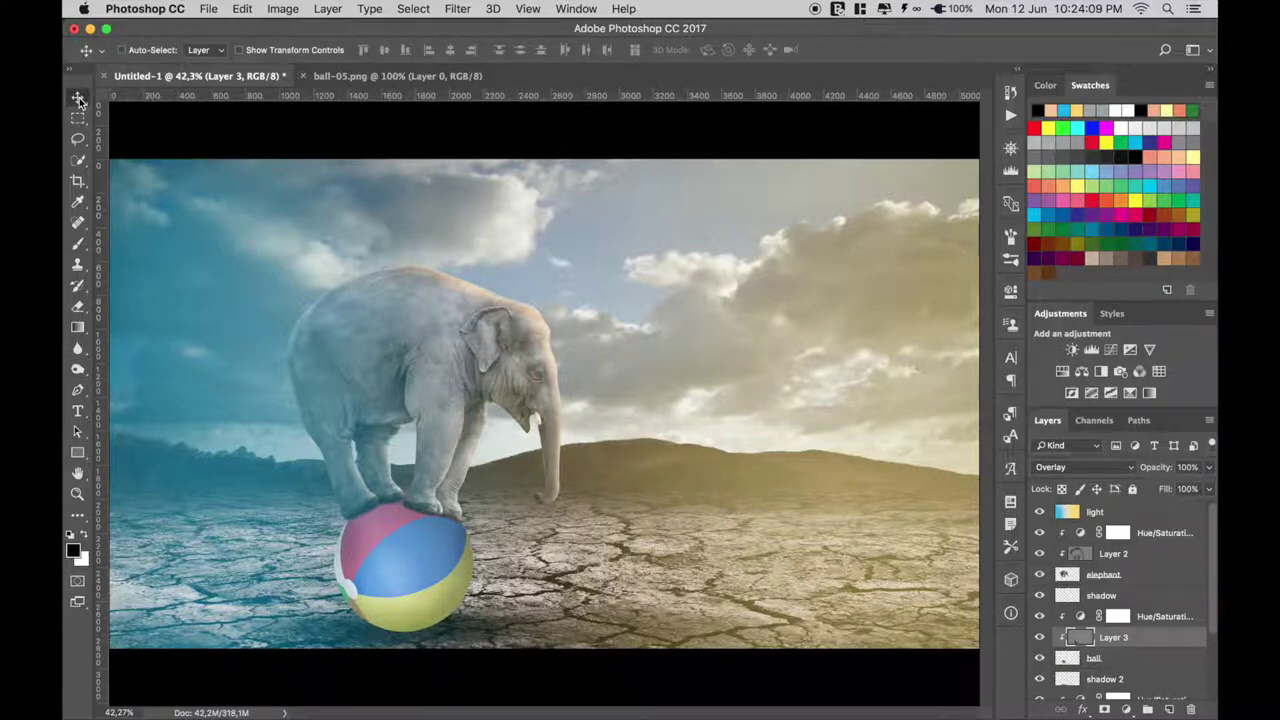
Apply a Spin Blur centred on the beach ball with a 7° angle.
left_click(1066, 660)
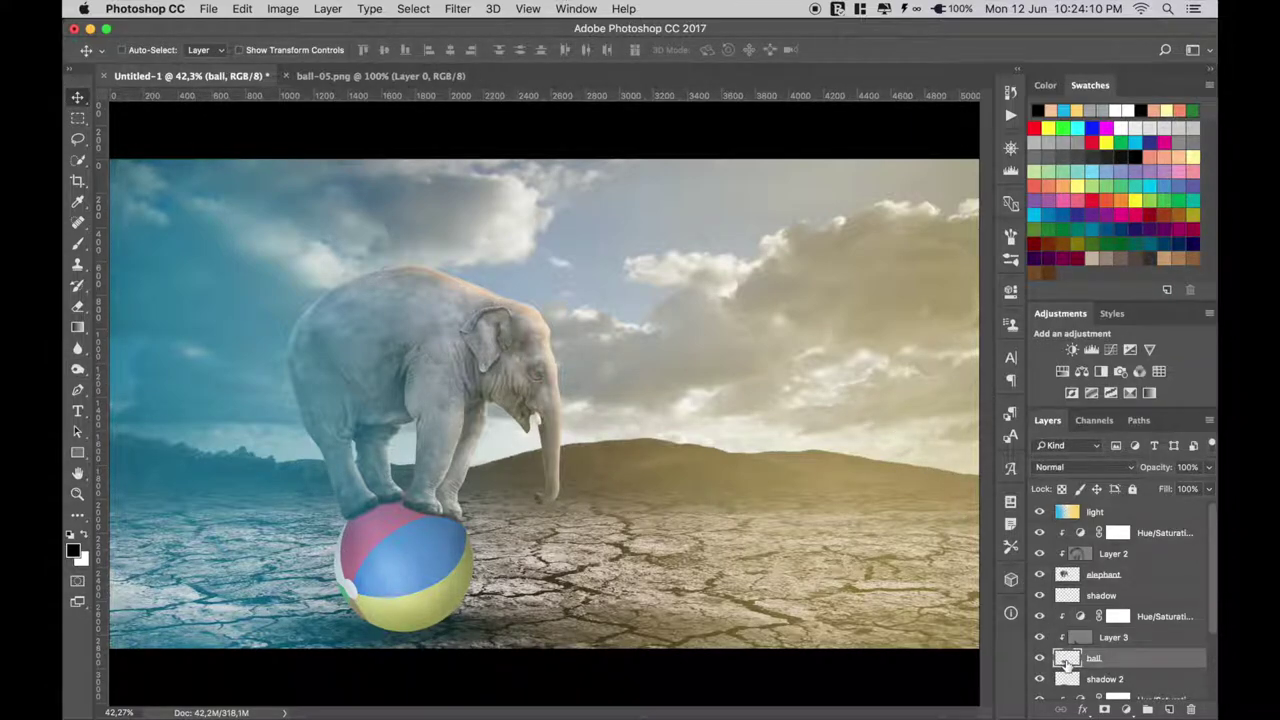
left_click(459, 9)
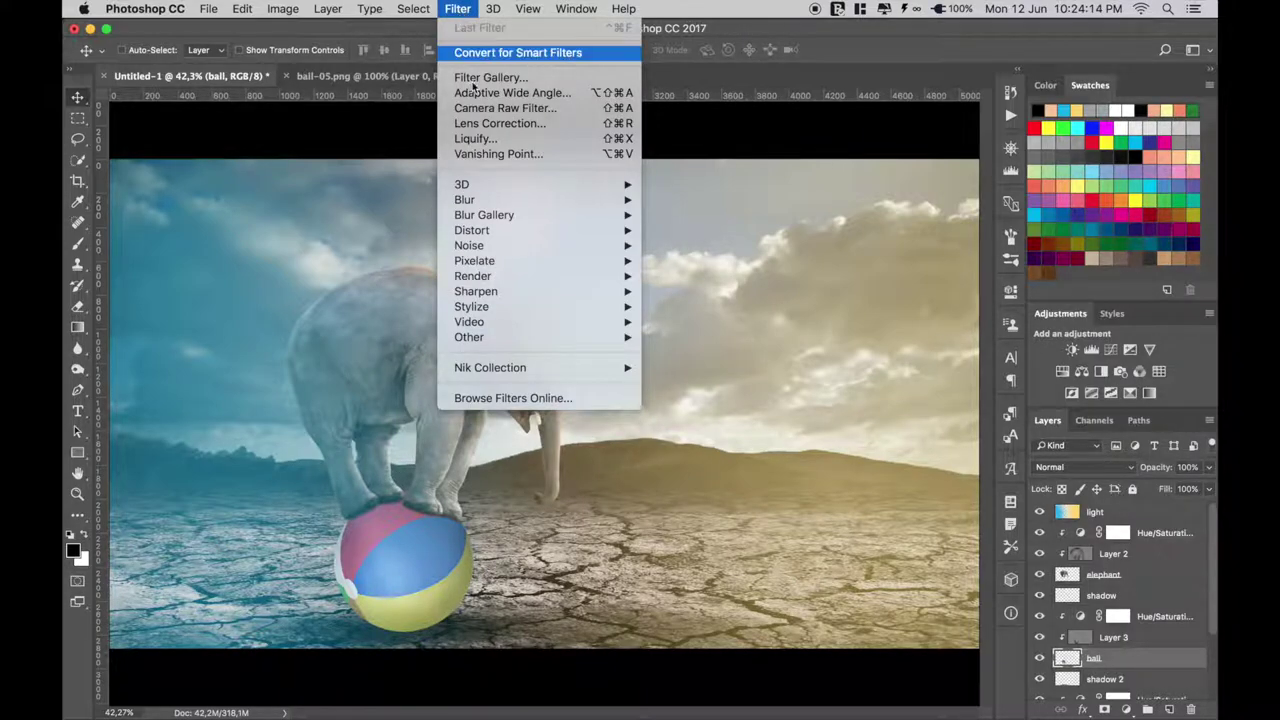
mouse_move(484, 215)
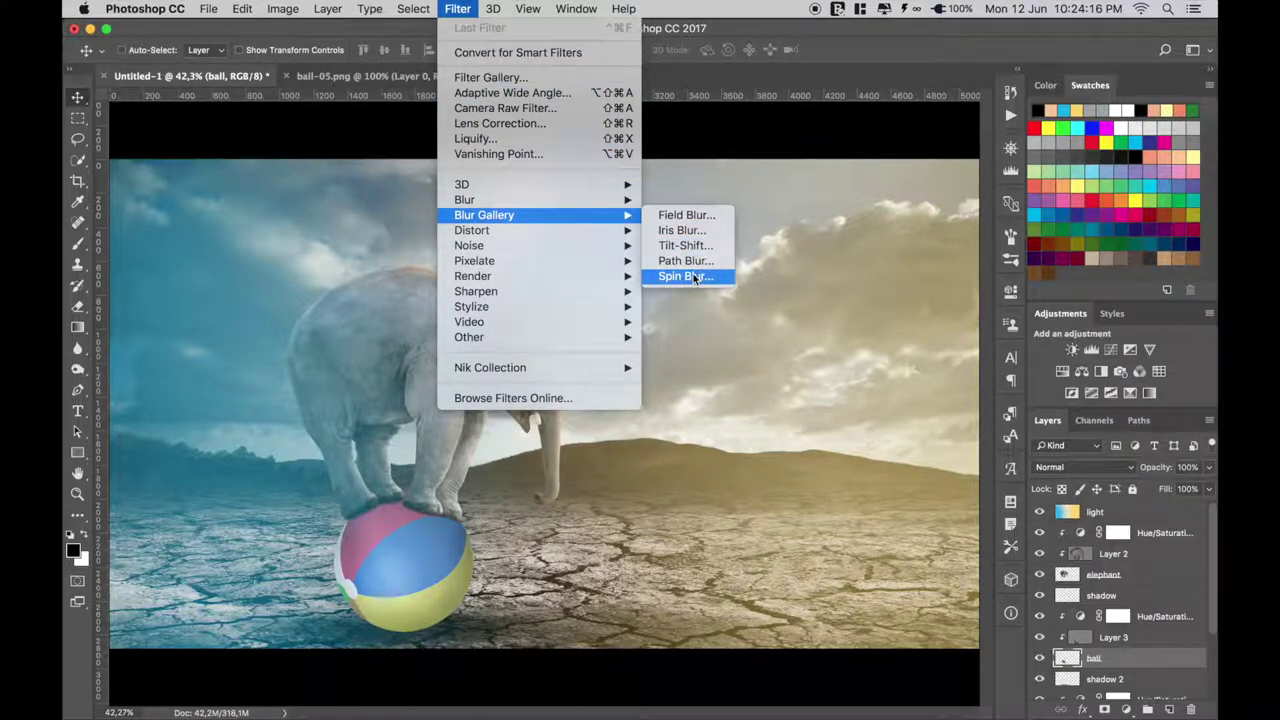
left_click(688, 276)
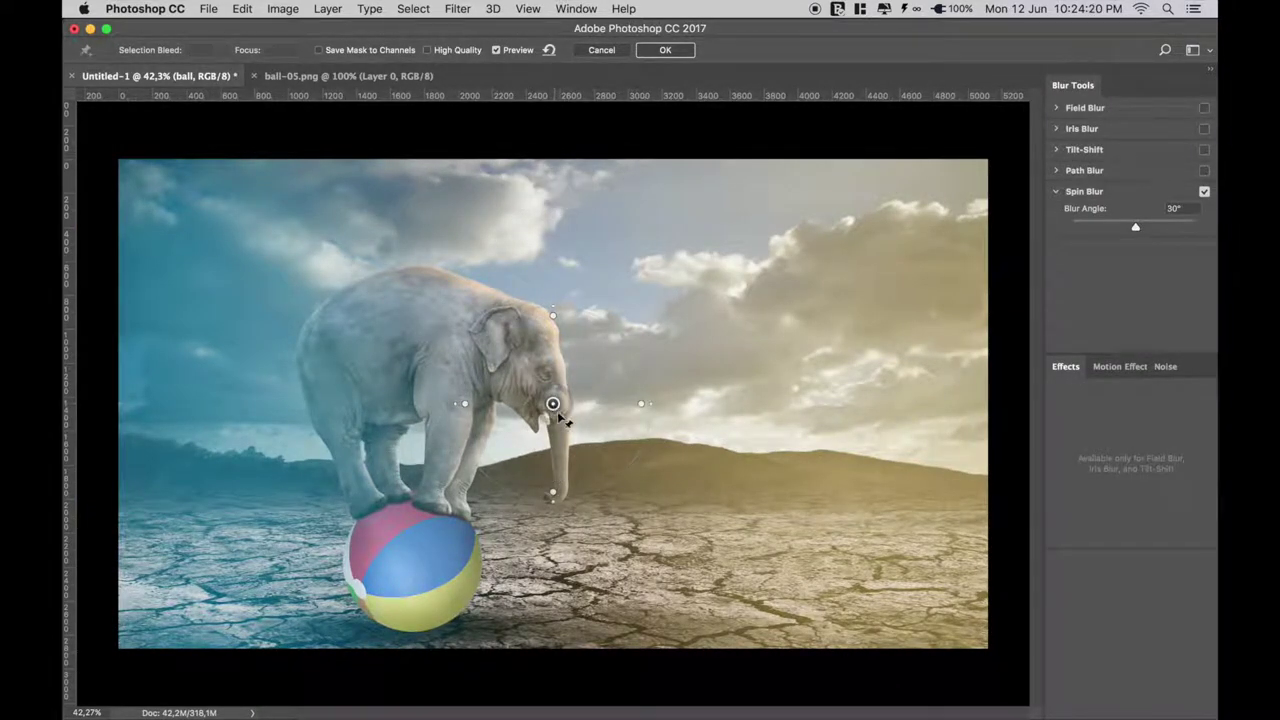
mouse_move(555, 407)
left_mouse_down()
mouse_move(420, 562)
mouse_move(423, 600)
left_mouse_up()
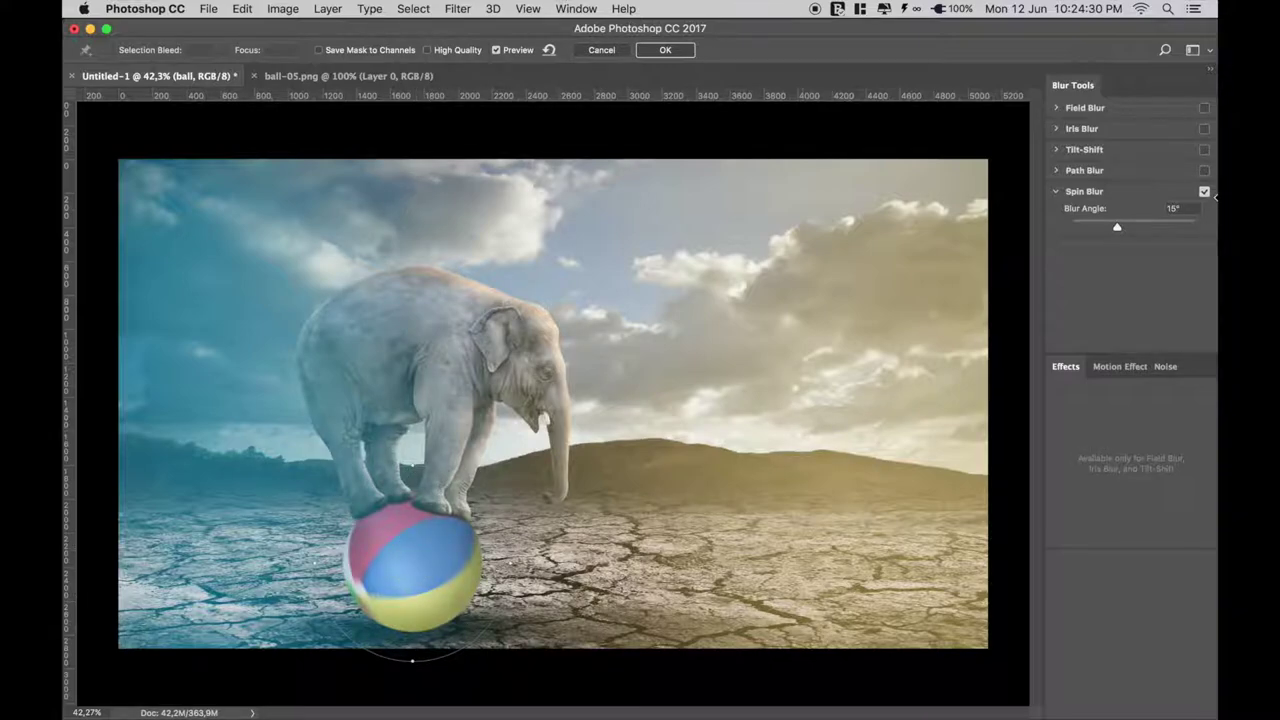
left_click_drag(1116, 230, 1079, 231)
left_click_drag(1078, 231, 1083, 232)
left_click(497, 50)
left_click_drag(1085, 230, 1091, 229)
left_click(665, 50)
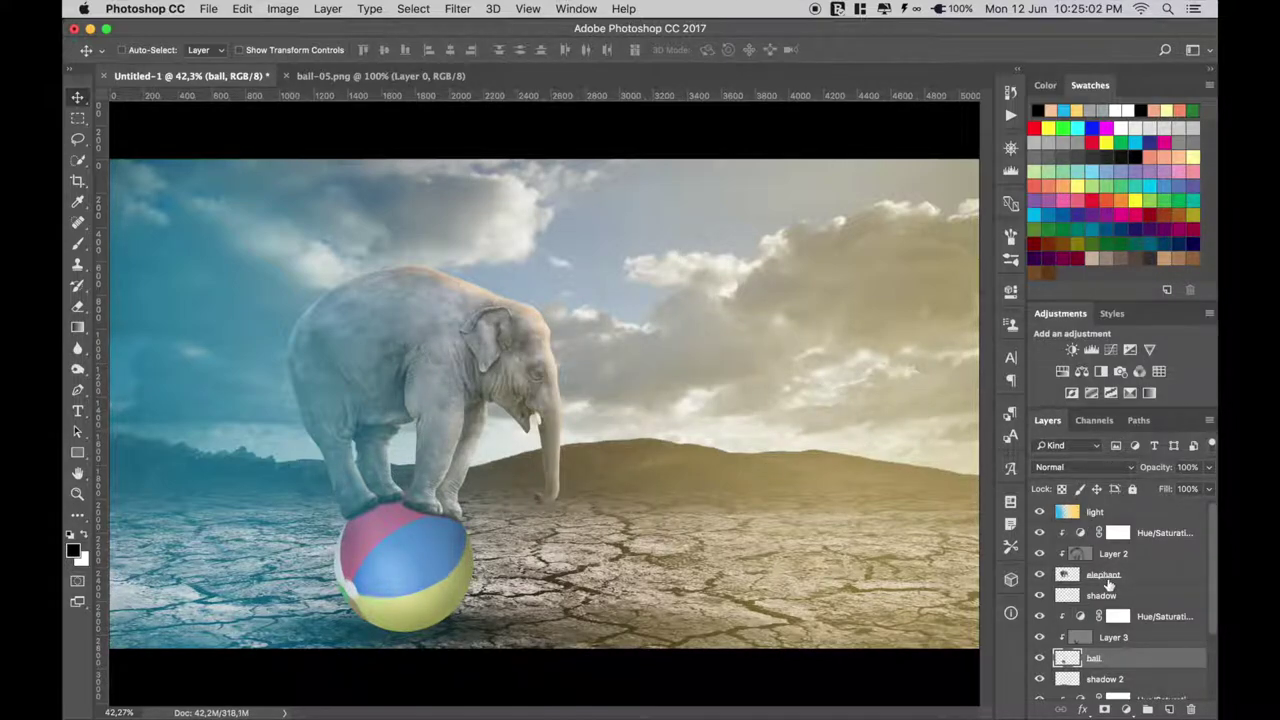
Add a new layer named 'fog' above the land's adjustment layer.
scroll(1098, 616, "down", 2)
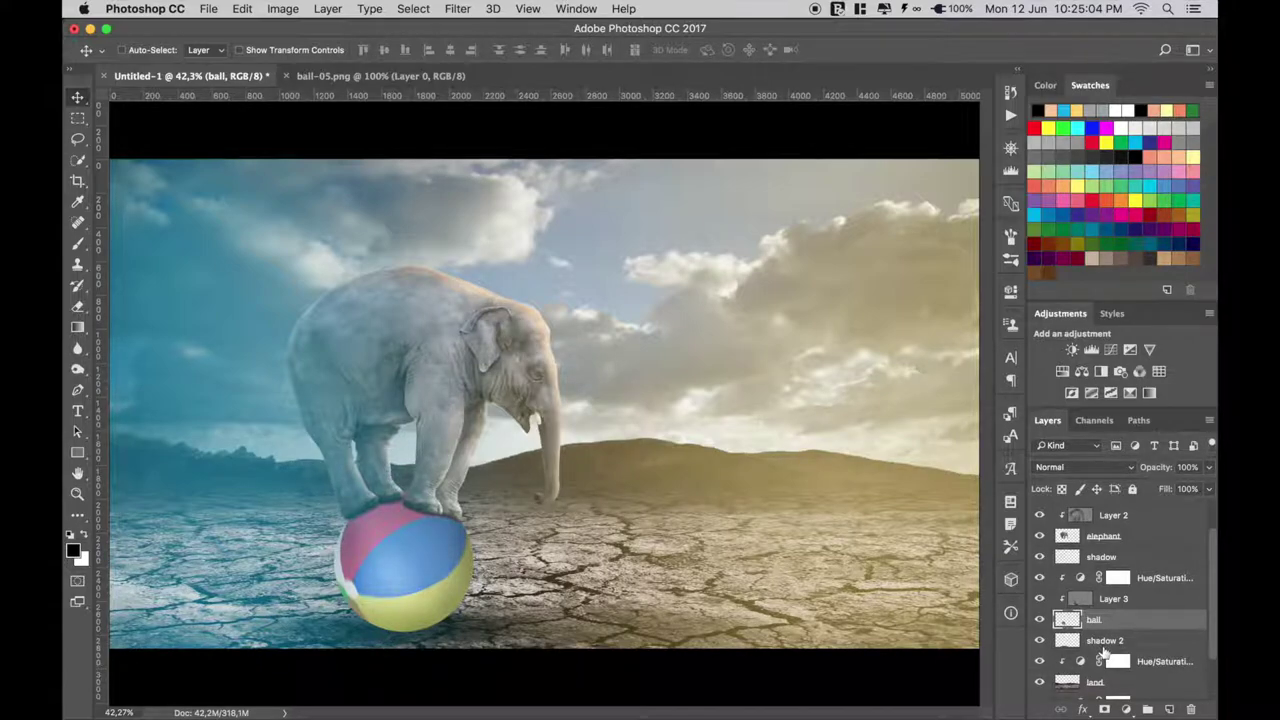
left_click(1075, 662)
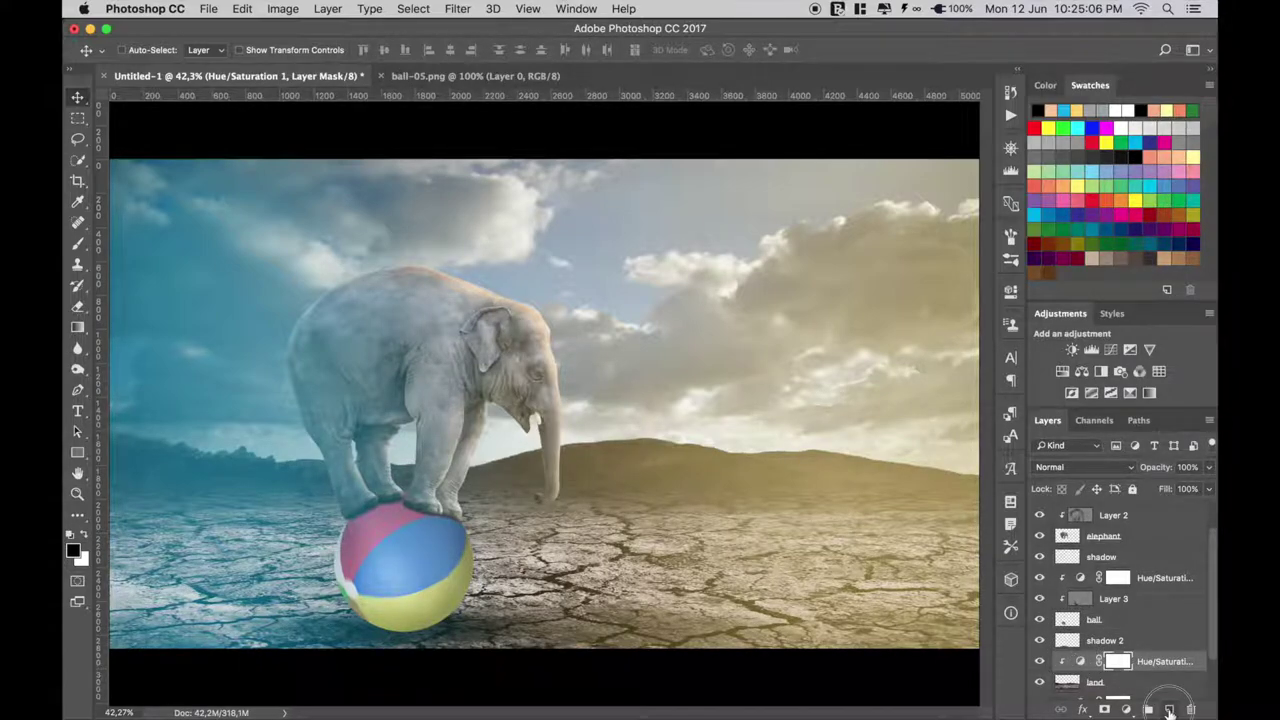
left_click(1169, 709)
double_click(1101, 662)
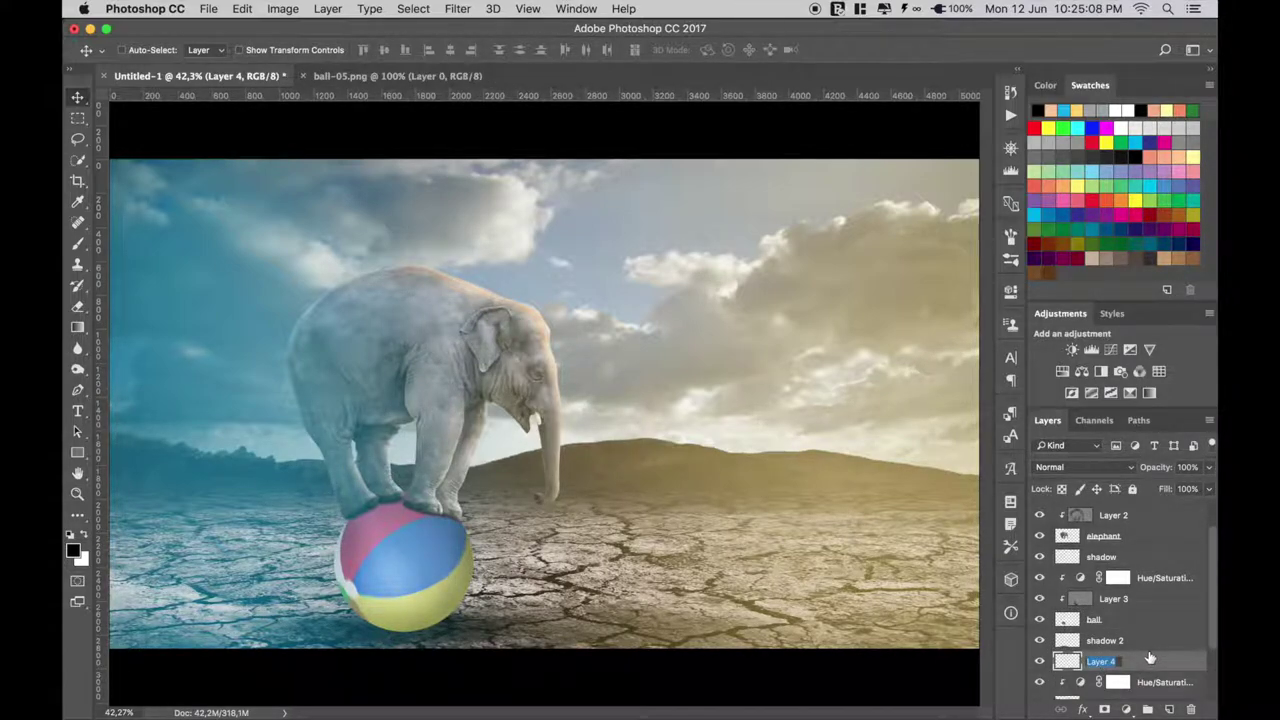
type("fog")
key("Return")
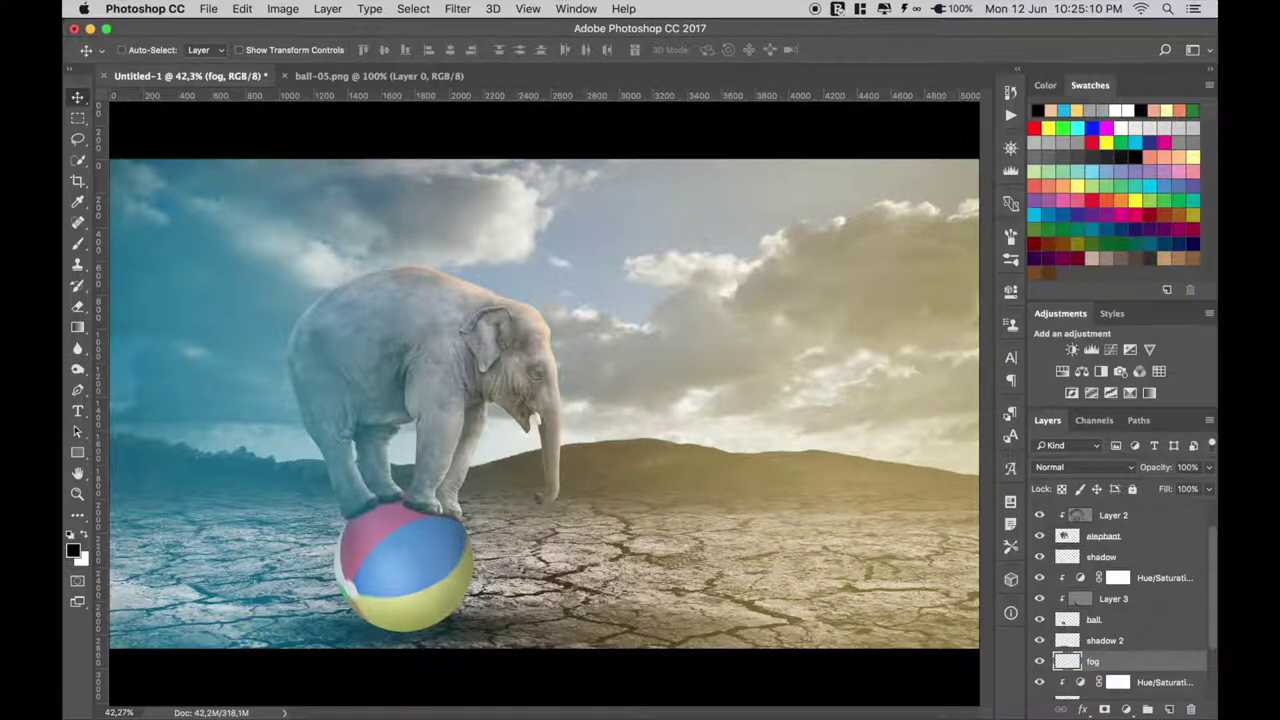
Paint white fog across the lower ground with the 1300 px cloud brush at 36% opacity.
left_click(86, 537)
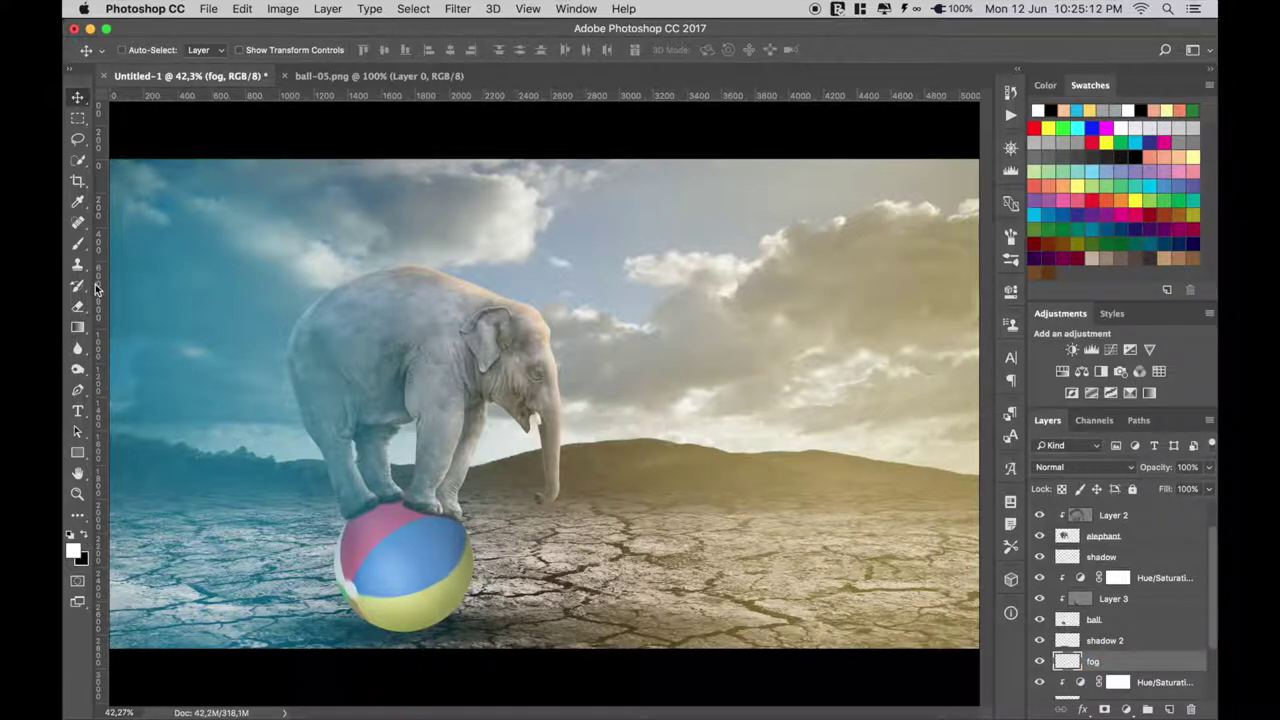
left_click(78, 244)
left_click(130, 51)
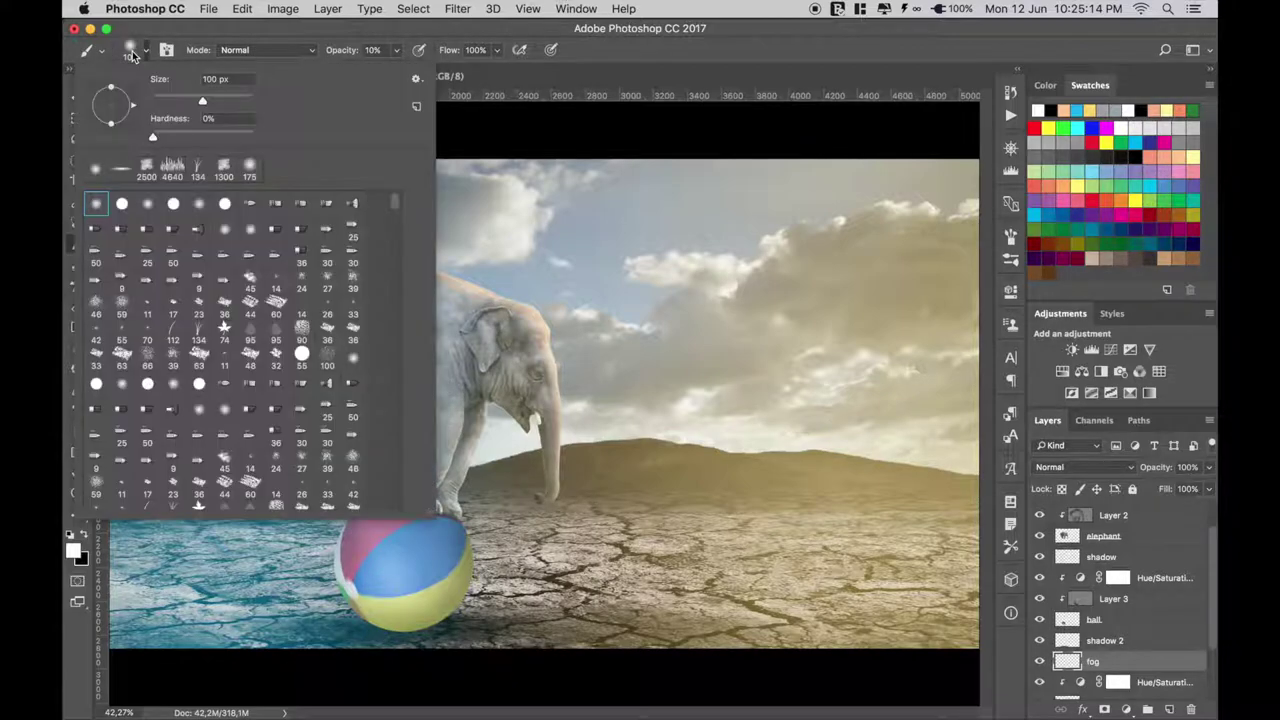
left_click(222, 172)
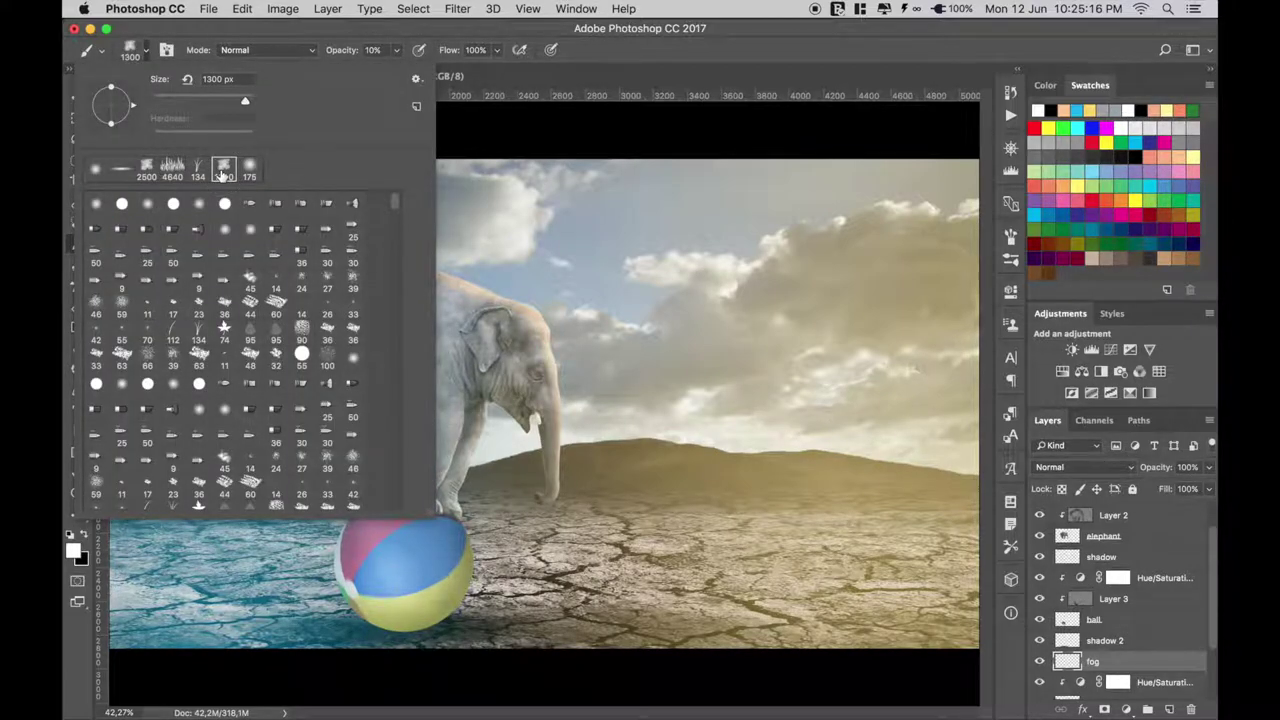
key("Return")
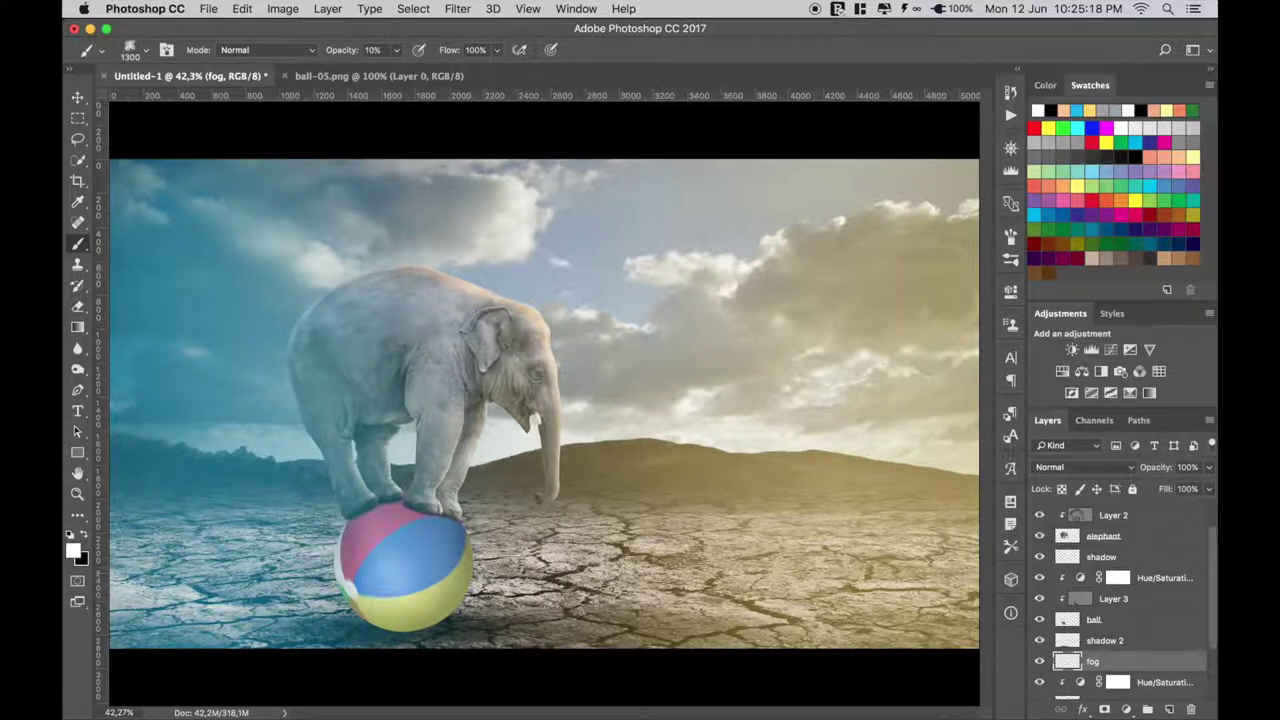
mouse_move(355, 652)
left_mouse_down()
mouse_move(440, 680)
mouse_move(423, 646)
mouse_move(777, 671)
mouse_move(403, 664)
left_mouse_up()
left_click_drag(336, 50, 362, 50)
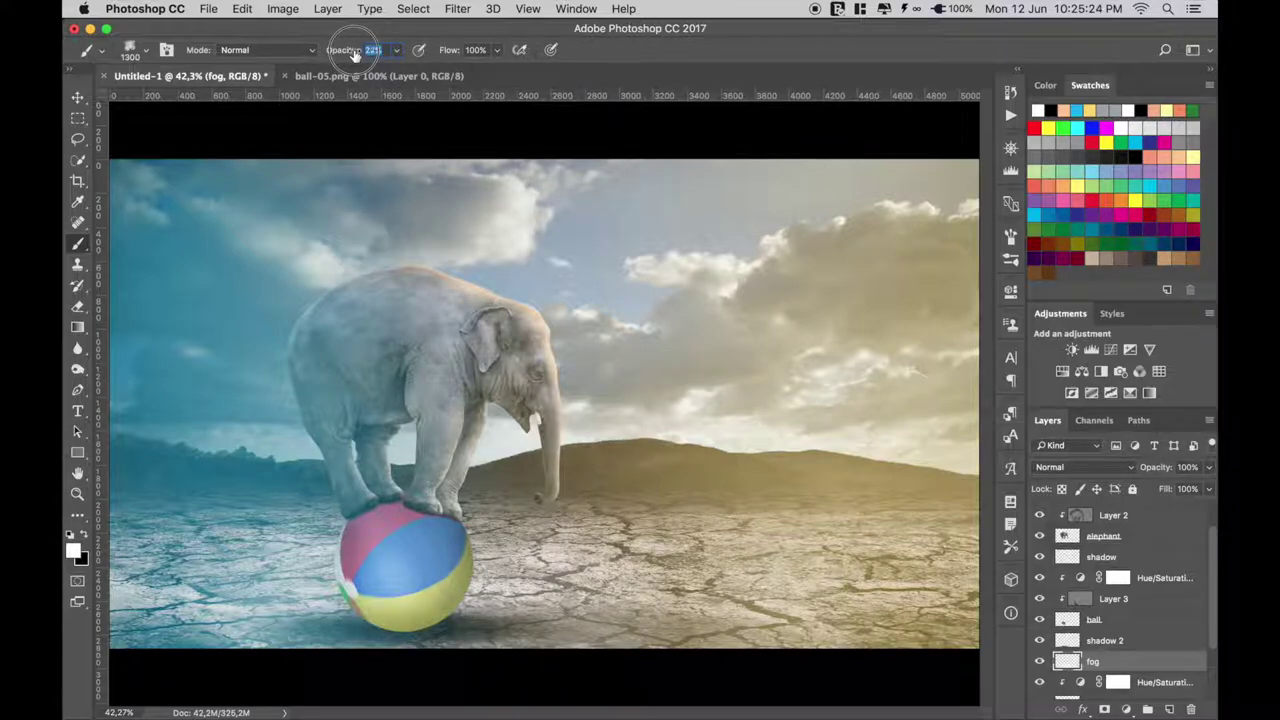
mouse_move(320, 685)
left_mouse_down()
mouse_move(185, 665)
mouse_move(170, 690)
mouse_move(175, 670)
mouse_move(240, 665)
left_mouse_up()
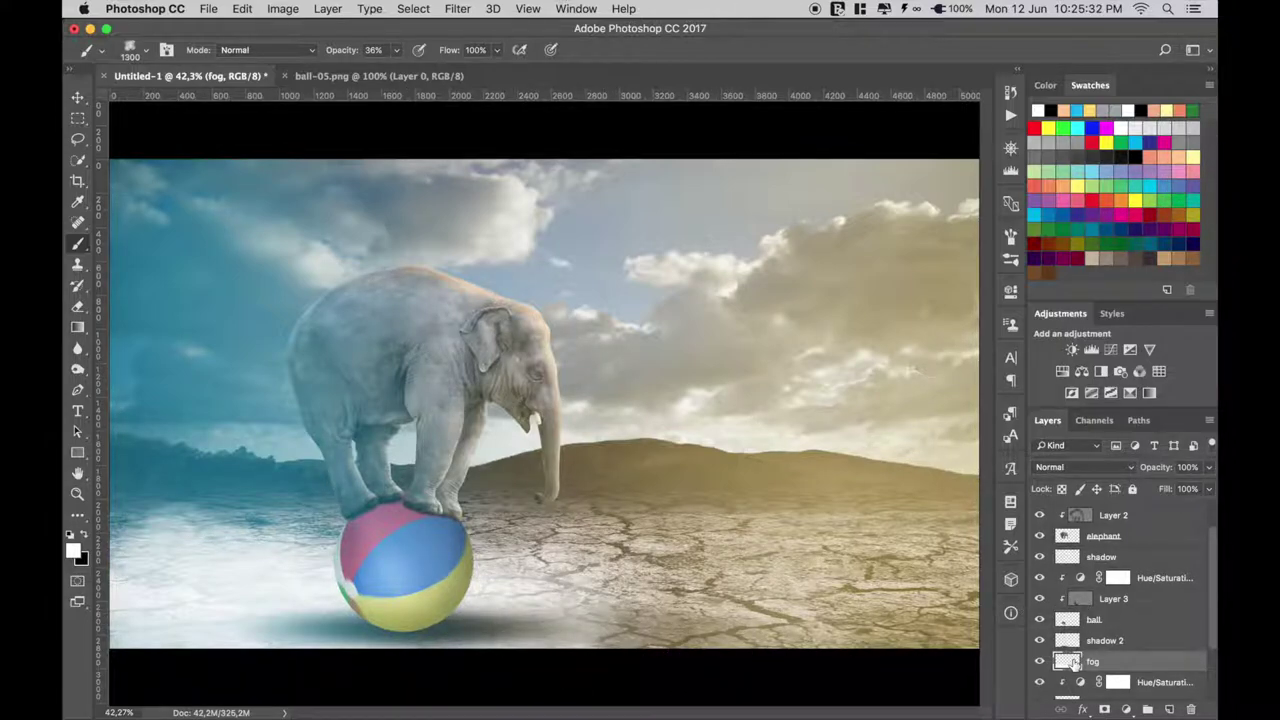
left_click_drag(660, 667, 930, 665)
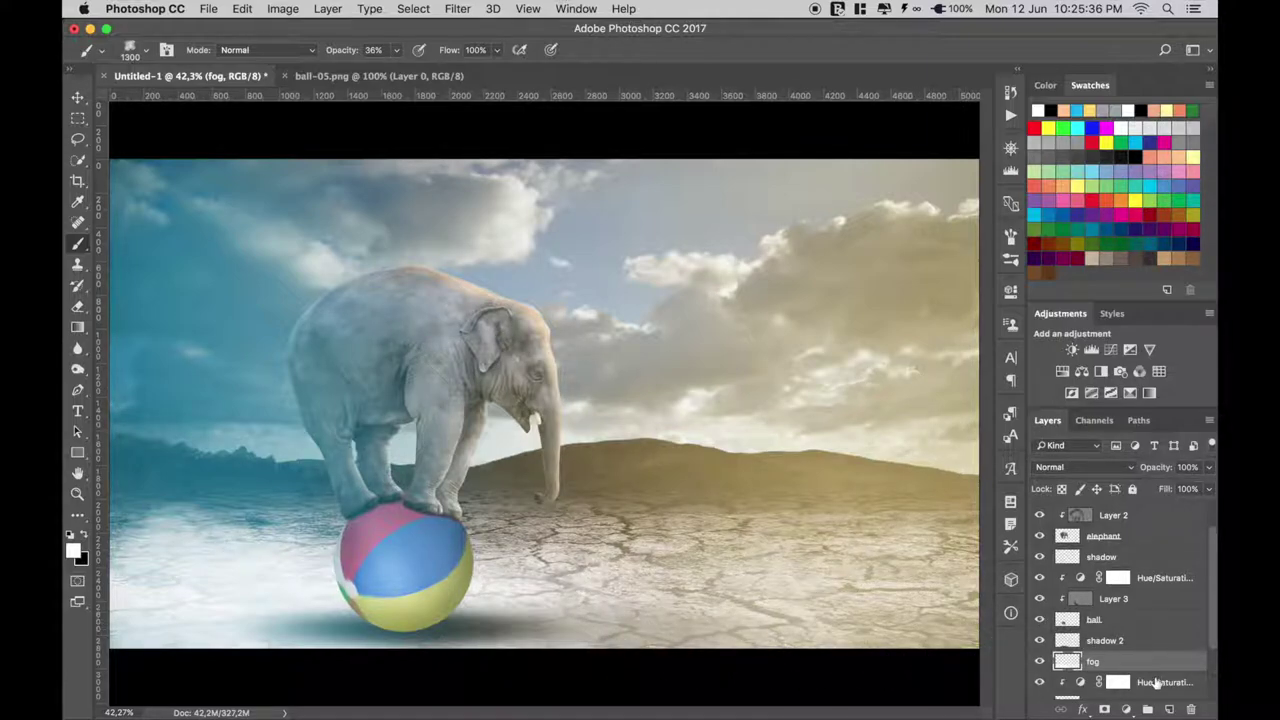
Add a 'fog 2' layer above the shadow's Hue/Saturation and veil the ball's lower half with fog.
left_click(1117, 578)
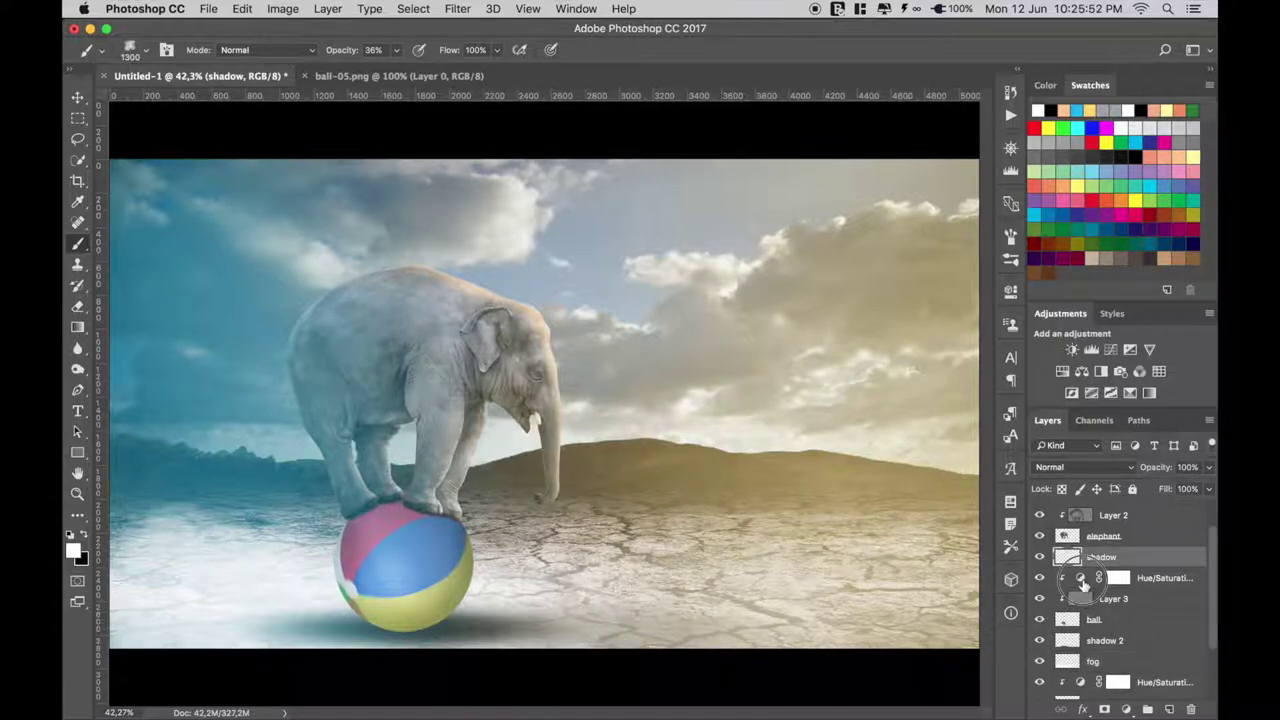
left_click(1168, 709)
key("x")
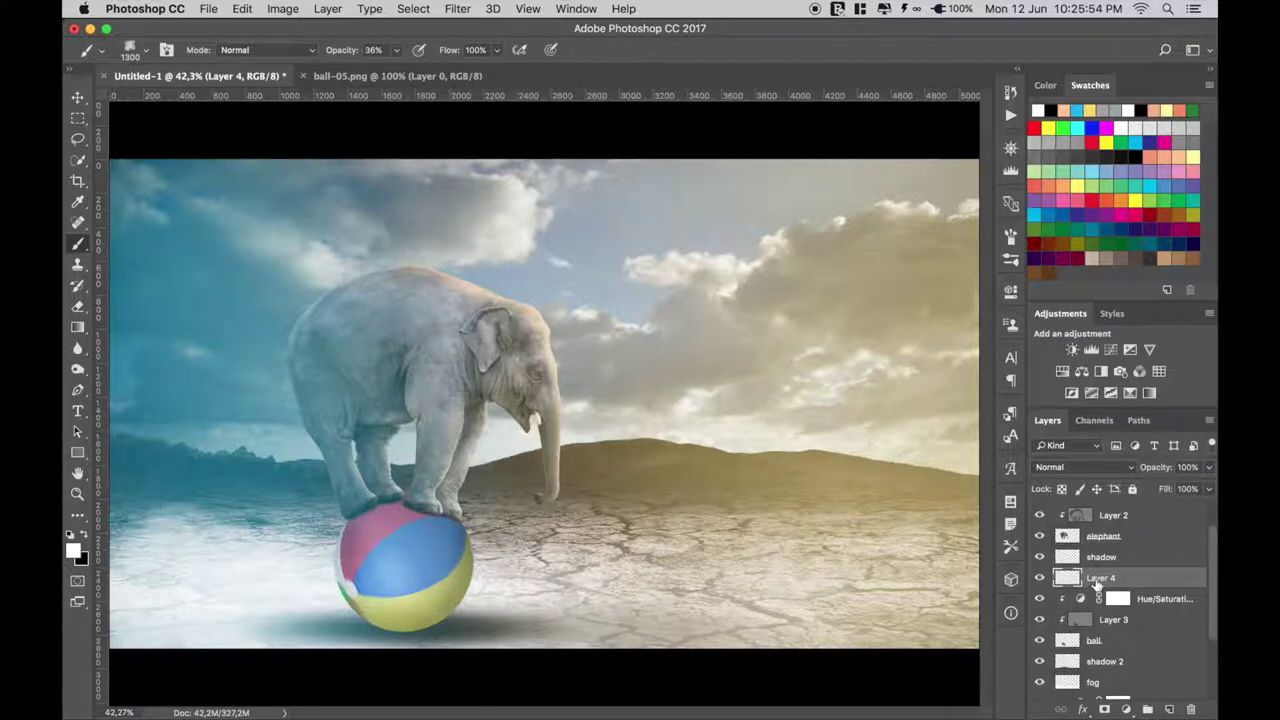
double_click(1099, 580)
key("BackSpace")
type("fog 2")
key("Return")
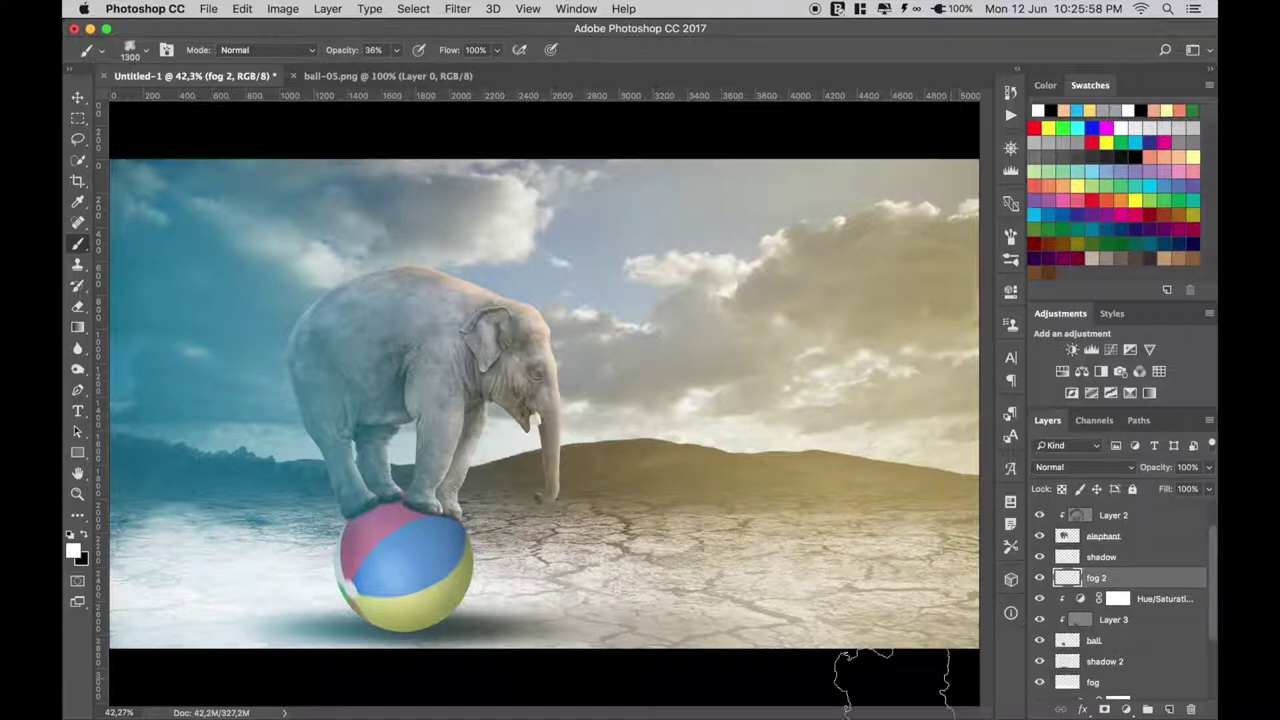
left_click_drag(365, 620, 690, 680)
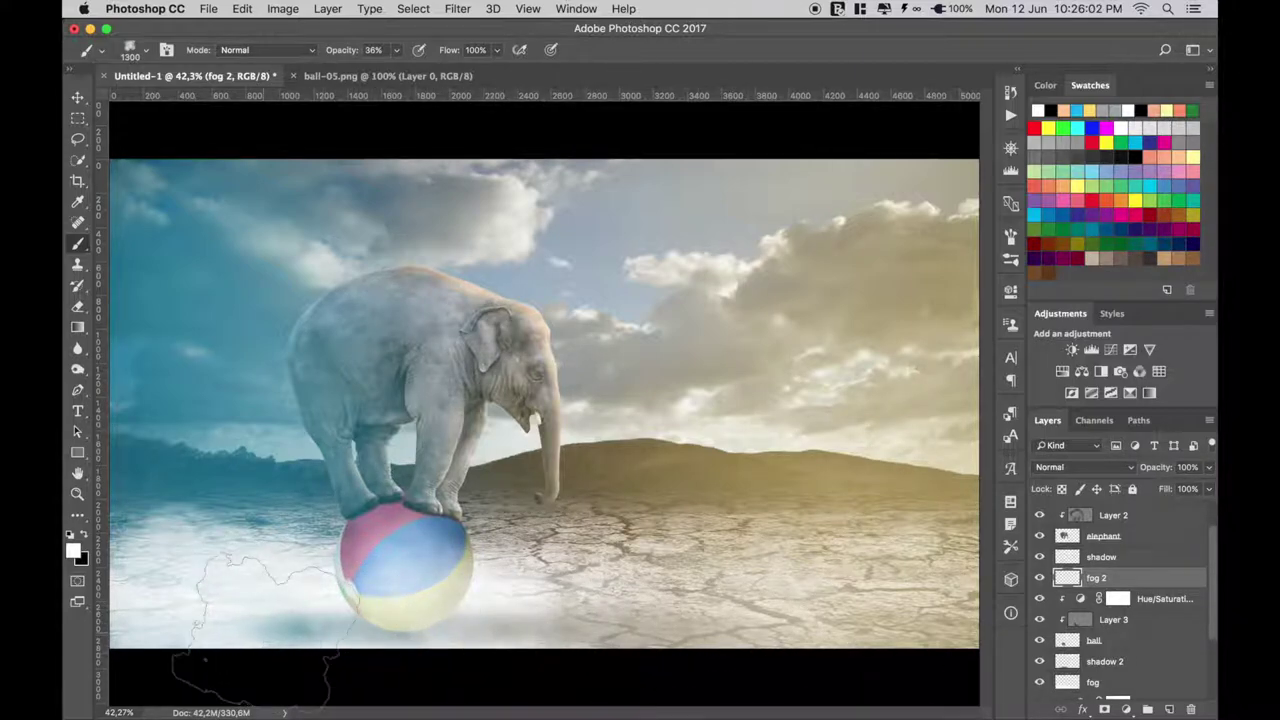
left_click(300, 640)
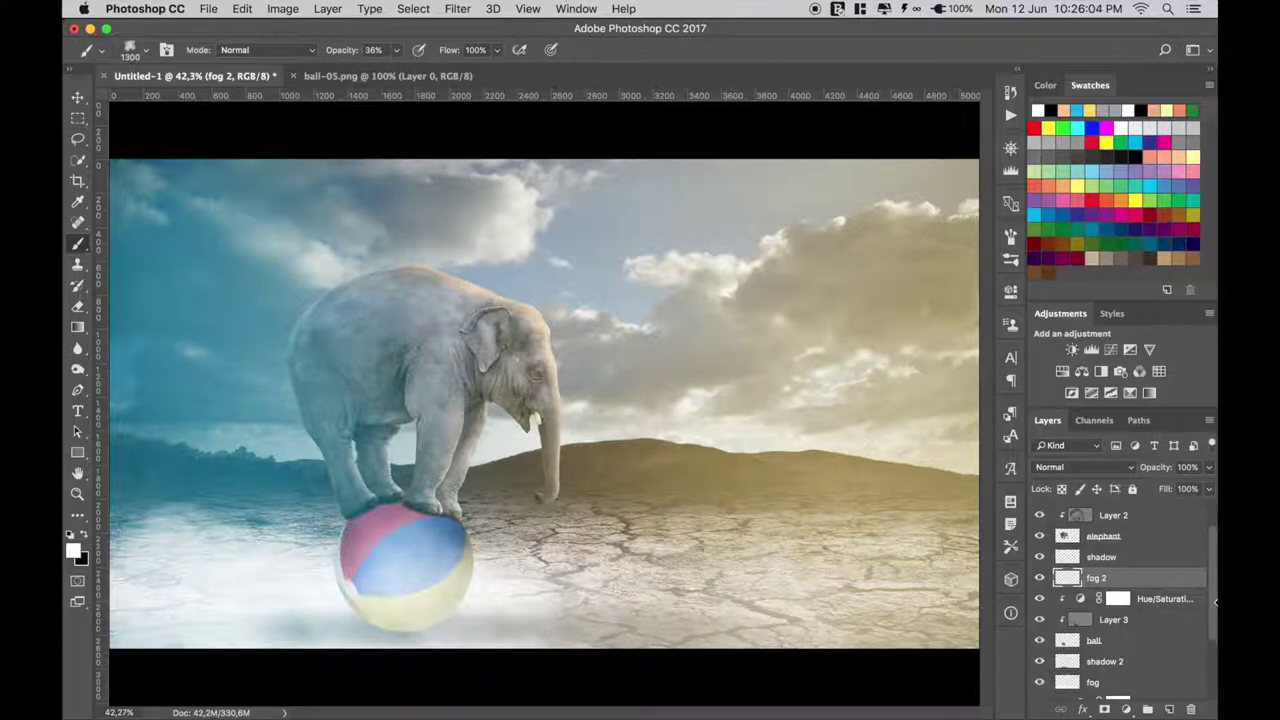
Spread white fog across the horizon and foreground on the land layer.
left_click_drag(1214, 603, 1212, 661)
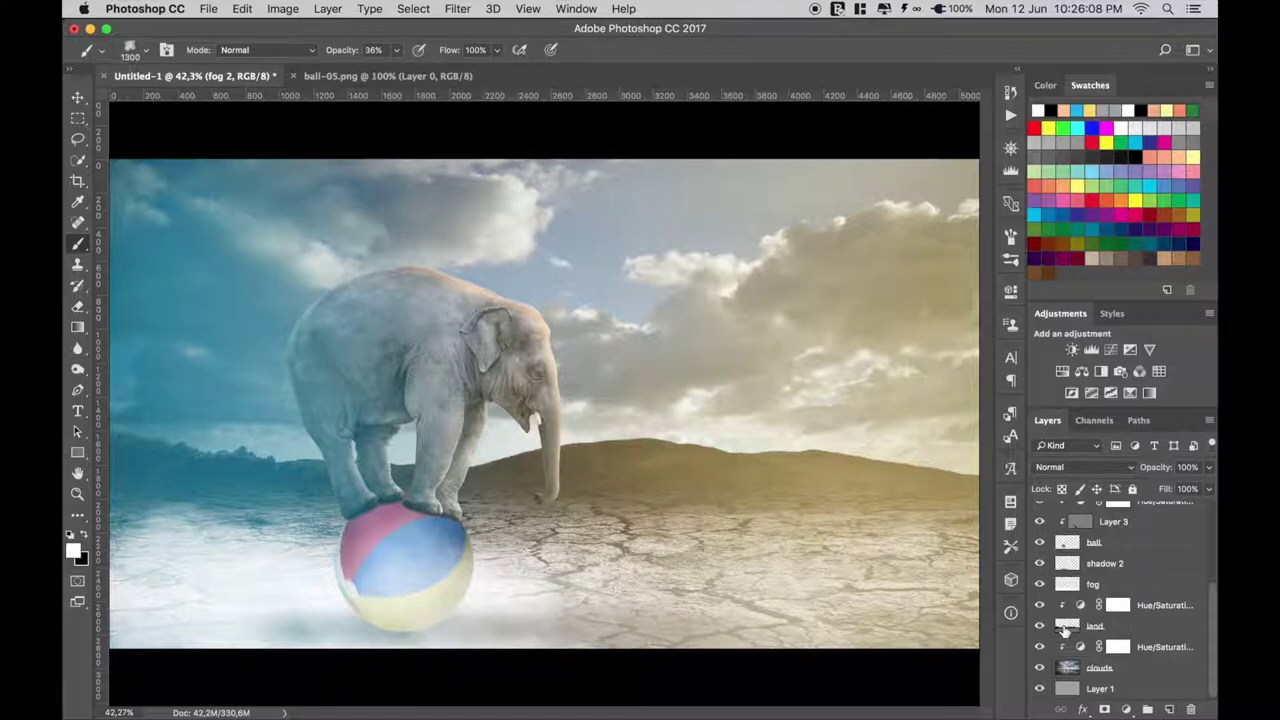
left_click(1064, 629)
mouse_move(150, 430)
left_mouse_down()
mouse_move(230, 440)
mouse_move(805, 425)
left_mouse_up()
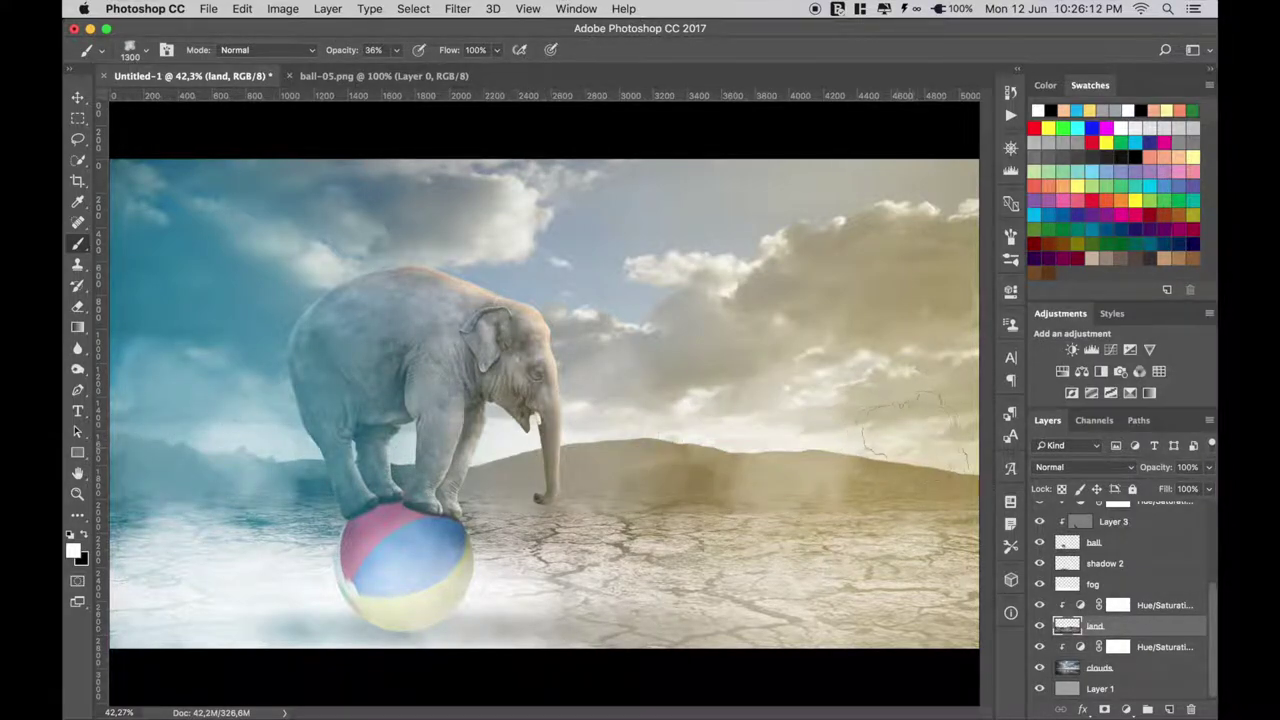
mouse_move(110, 440)
left_mouse_down()
mouse_move(590, 422)
mouse_move(880, 445)
left_mouse_up()
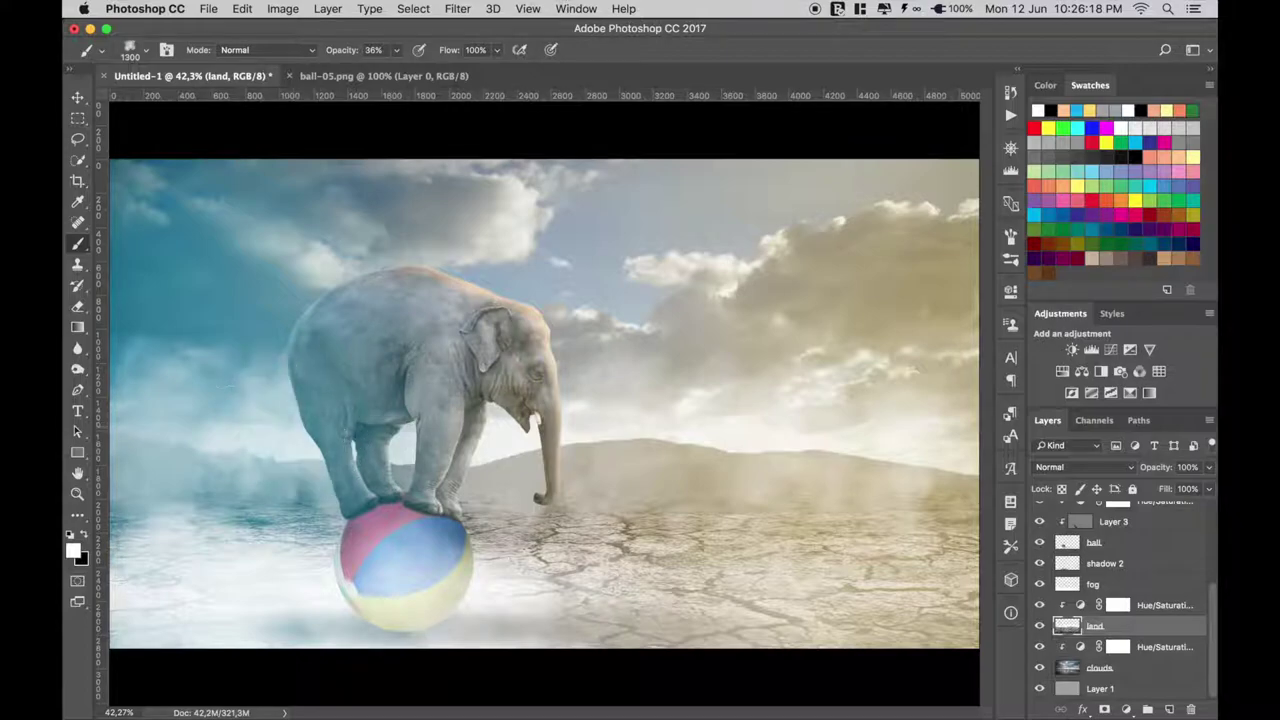
mouse_move(290, 430)
left_mouse_down()
mouse_move(160, 440)
mouse_move(860, 445)
left_mouse_up()
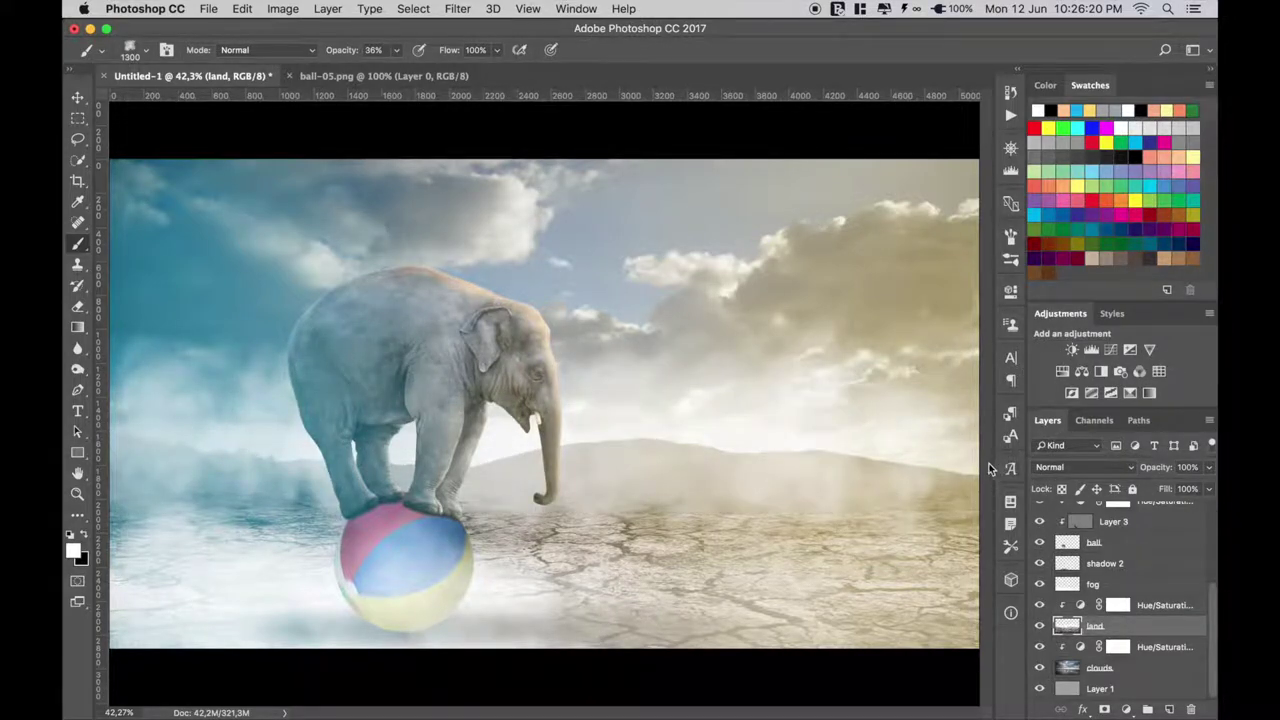
left_click_drag(988, 468, 1014, 490)
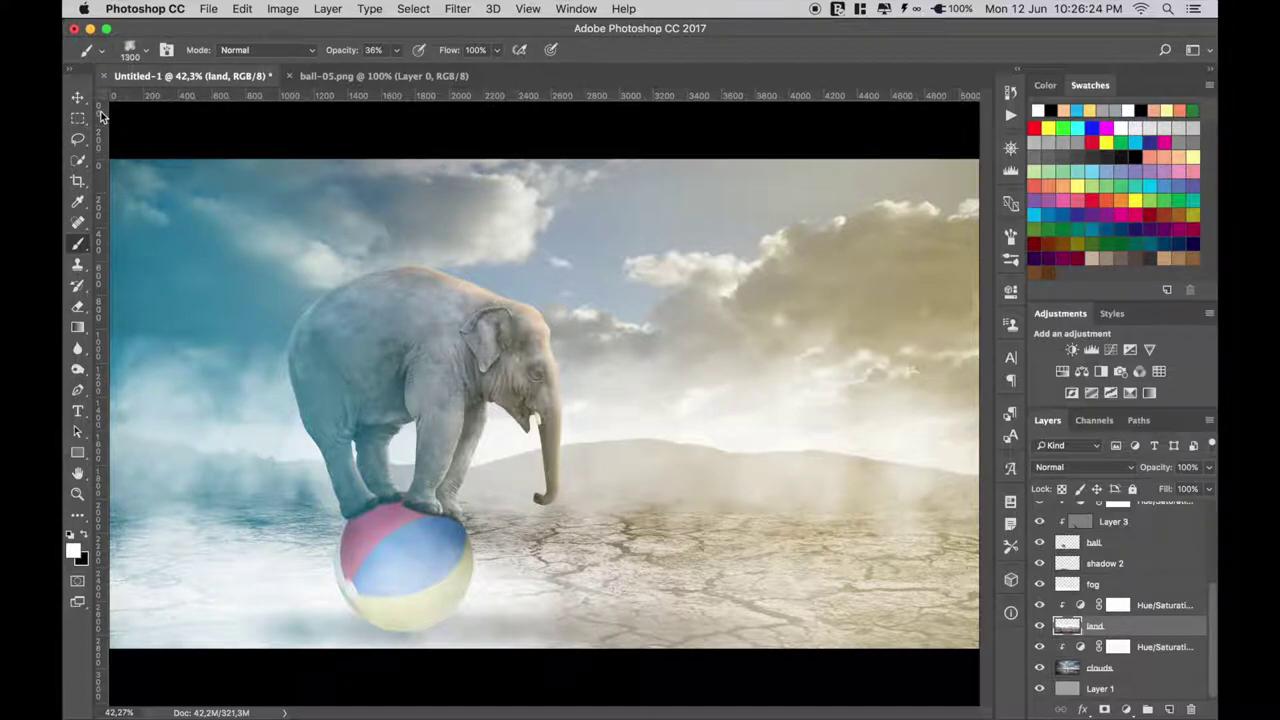
left_click_drag(1165, 473, 1212, 470)
left_click(79, 100)
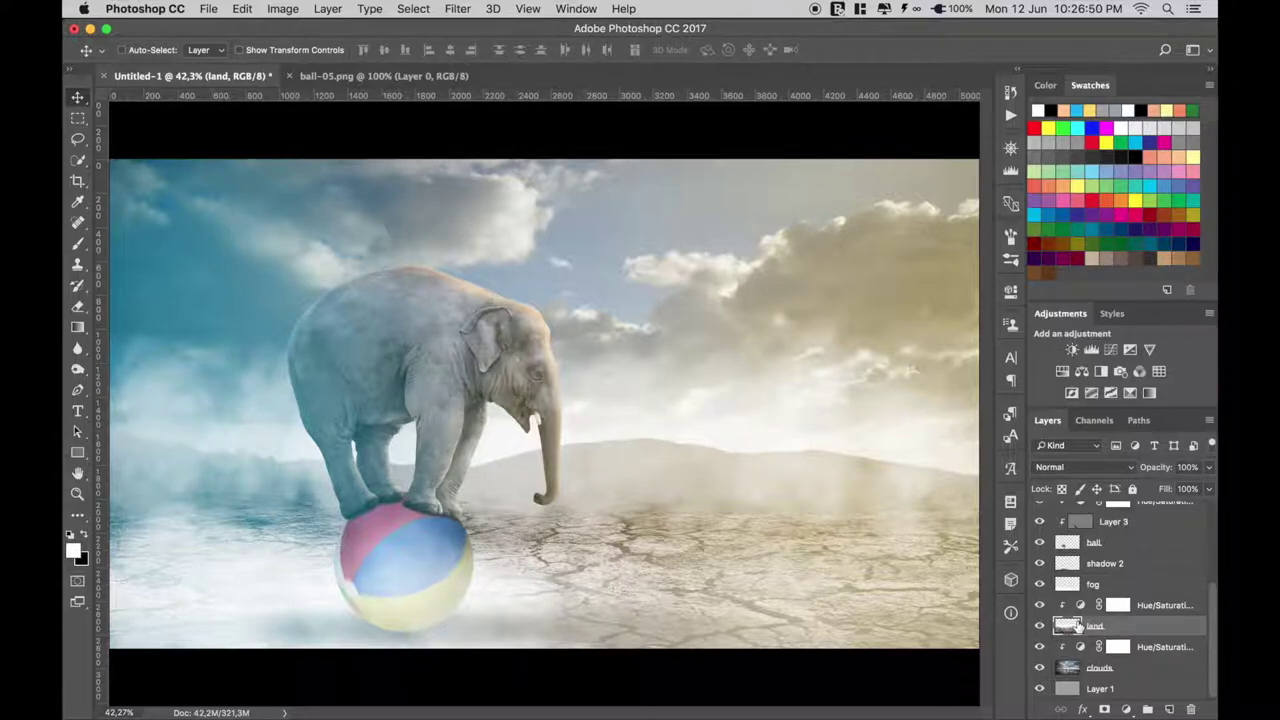
On the fog layer, paint soft white fog with a 20% opacity brush across the ground below the ball.
left_click(1068, 588)
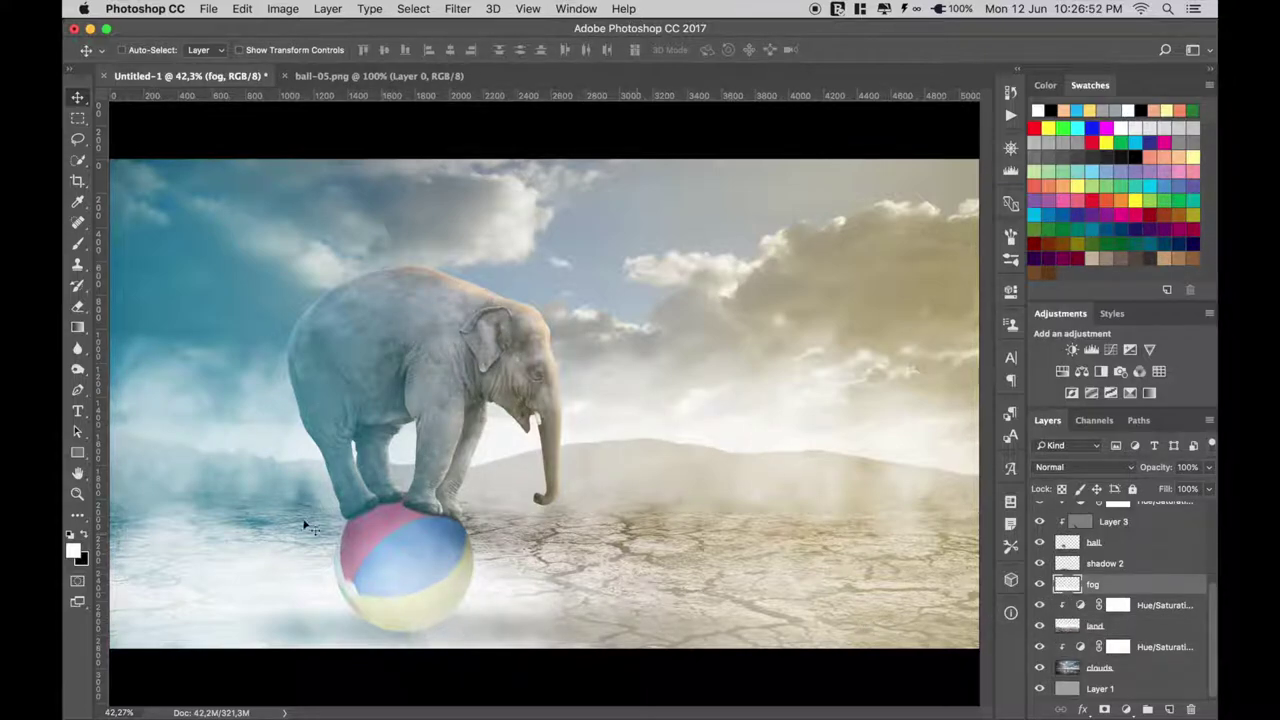
left_click(78, 243)
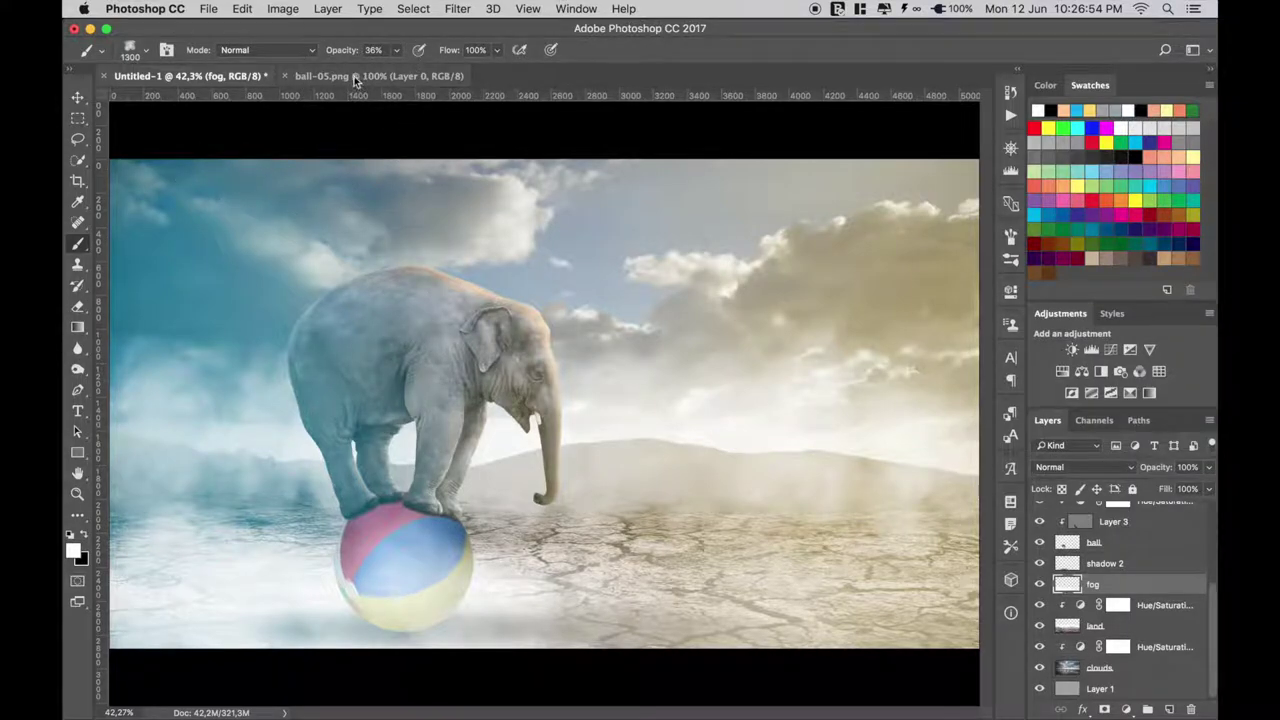
left_click_drag(344, 50, 330, 50)
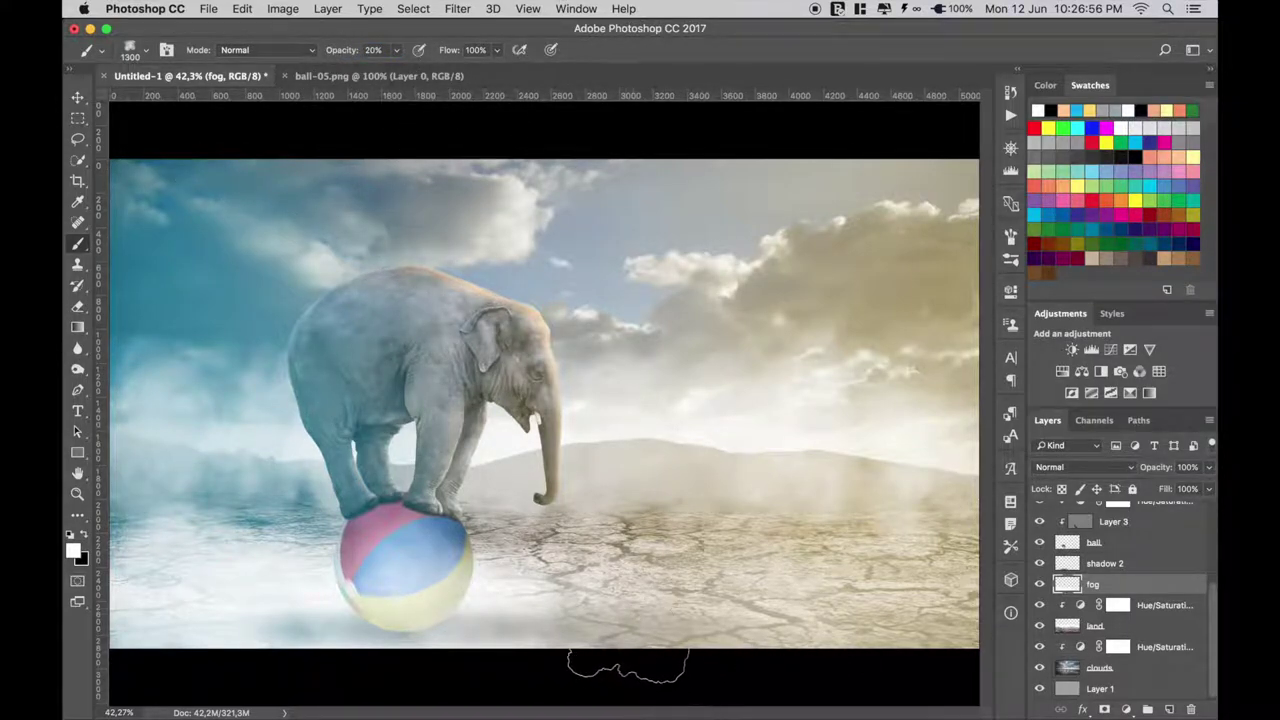
left_click_drag(650, 580, 830, 585)
left_click_drag(650, 560, 480, 535)
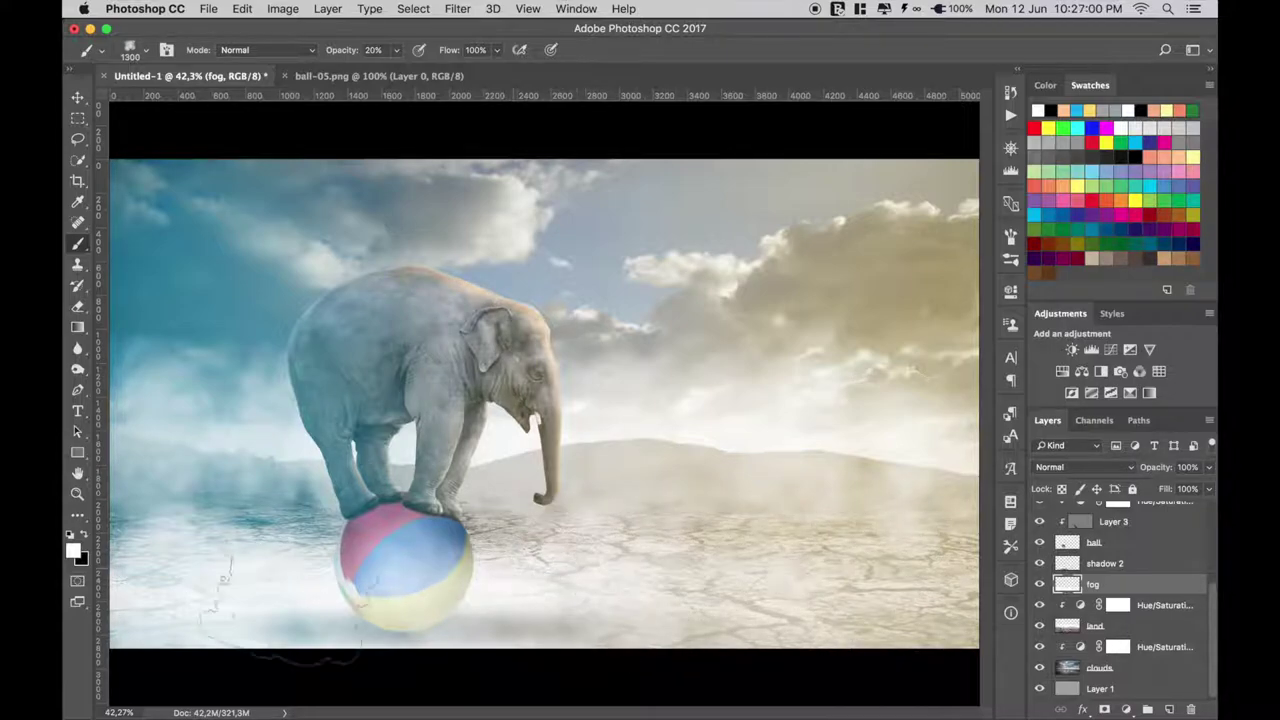
left_click_drag(330, 530, 150, 520)
left_click_drag(480, 520, 720, 540)
mouse_move(900, 625)
left_mouse_down()
mouse_move(840, 575)
mouse_move(760, 620)
mouse_move(700, 600)
mouse_move(628, 628)
left_mouse_up()
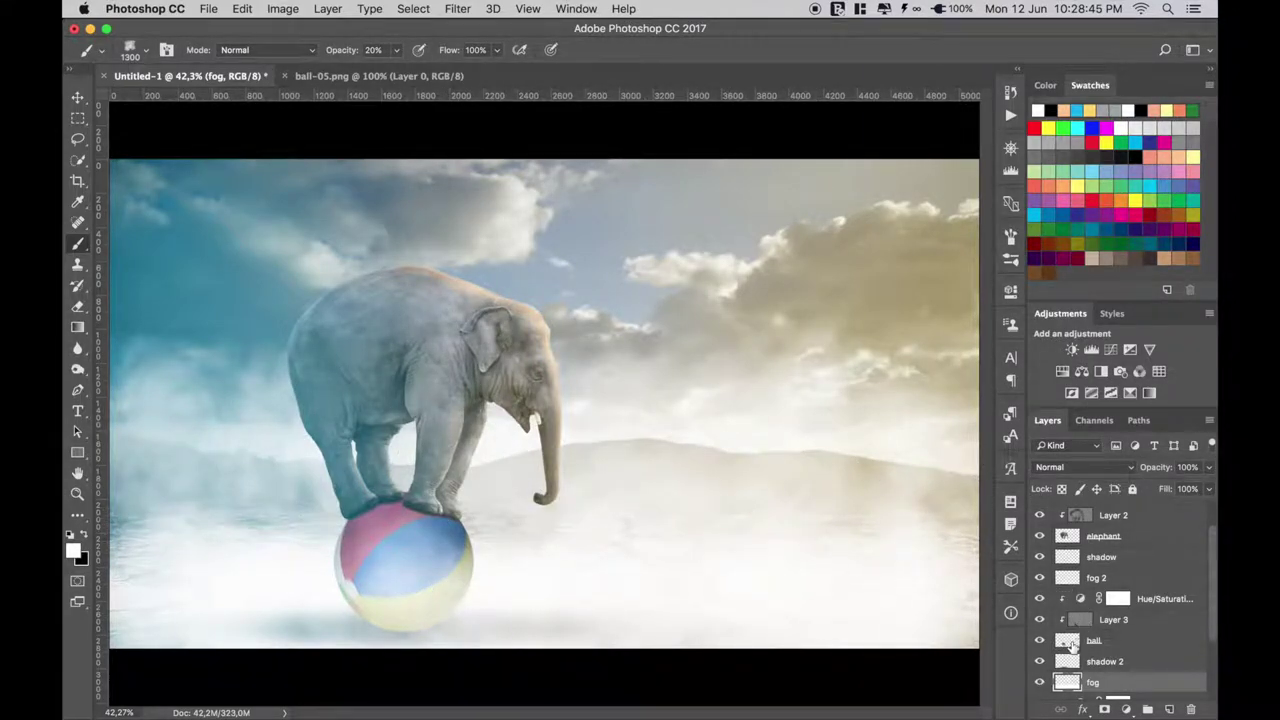
On the elephant layer, dab soft haze over the upper-left sky and the elephant's back.
left_click(1068, 540)
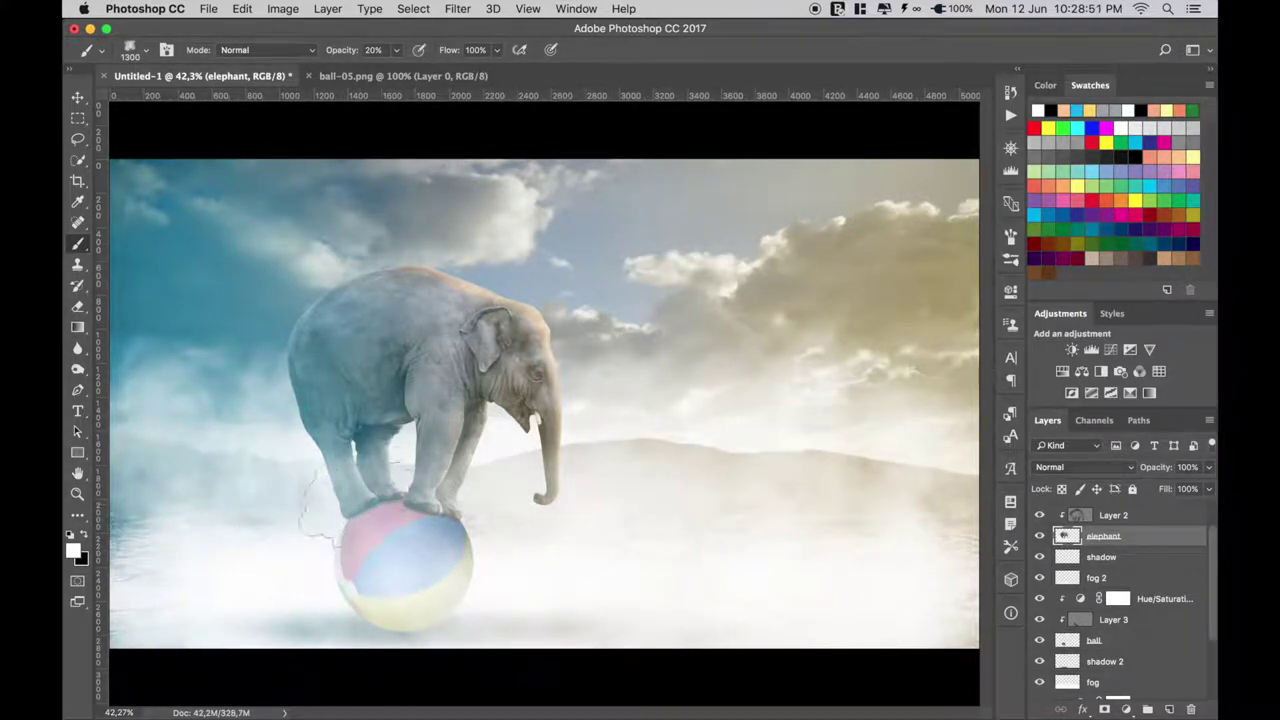
left_click(270, 310)
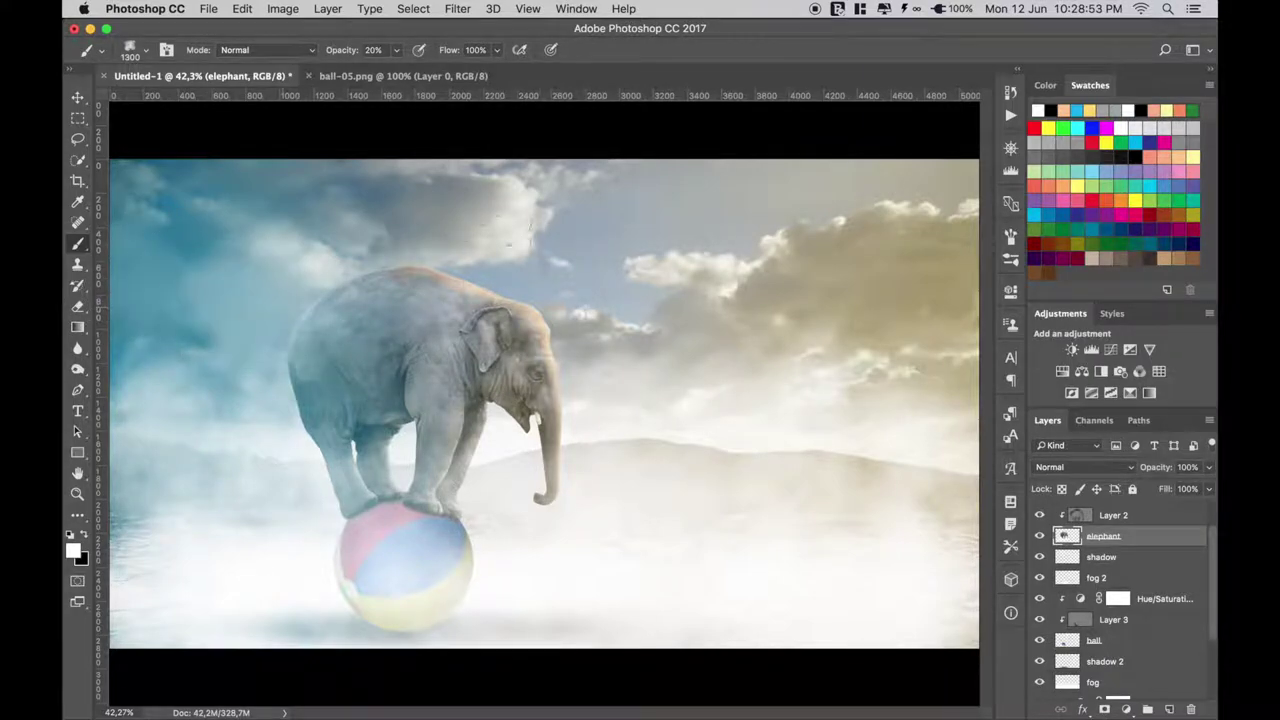
left_click(569, 320)
left_click(300, 300)
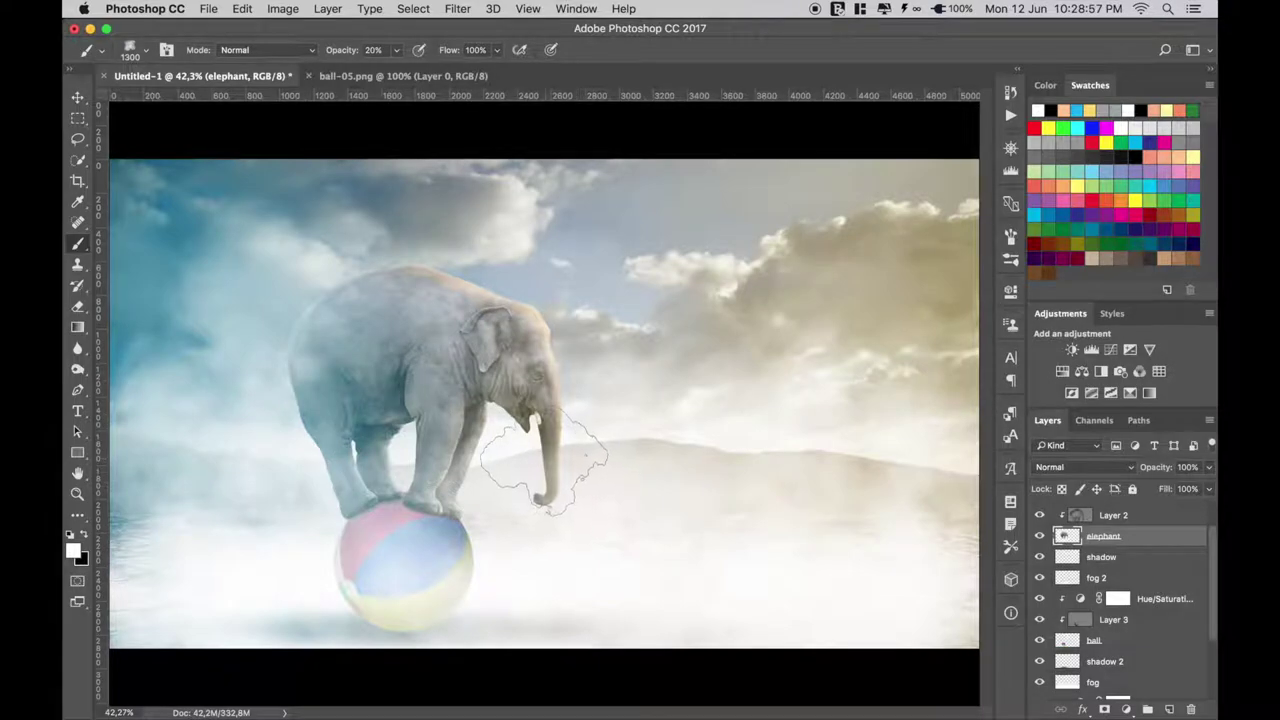
left_click(182, 275)
left_click(448, 265)
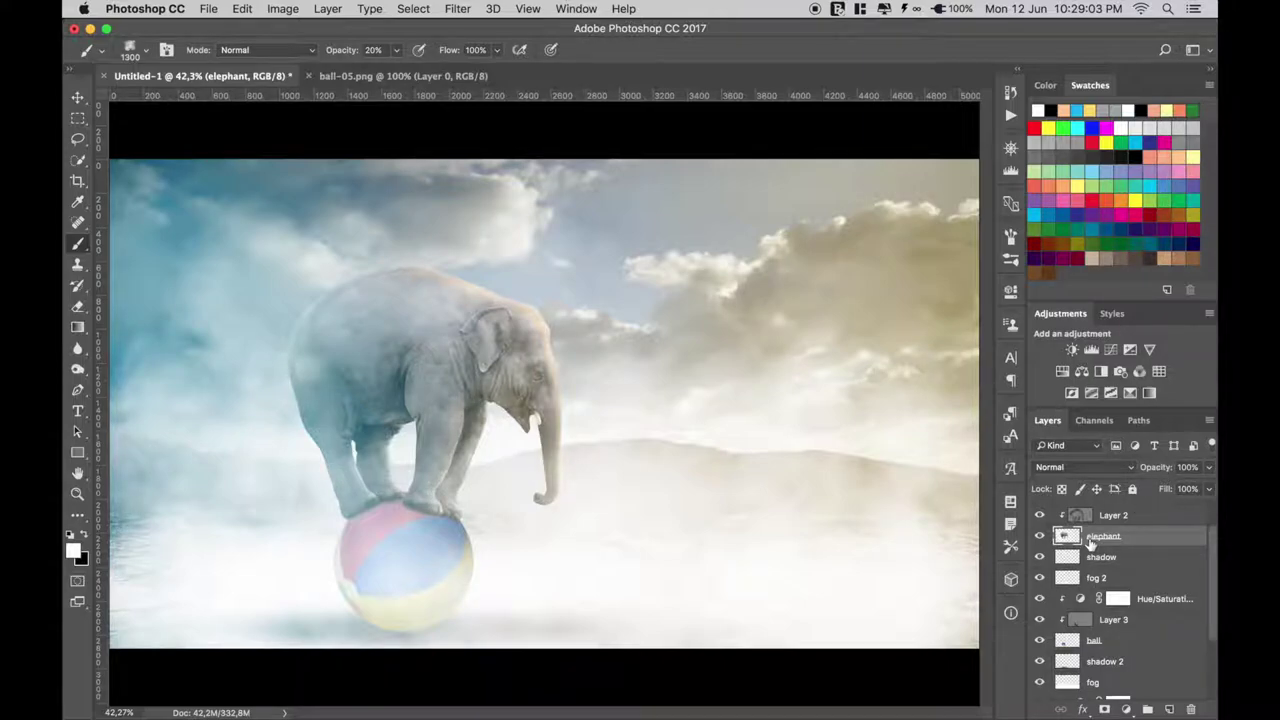
Add a layer mask to the elephant layer and paint white on it to restore the body.
left_click(1104, 707)
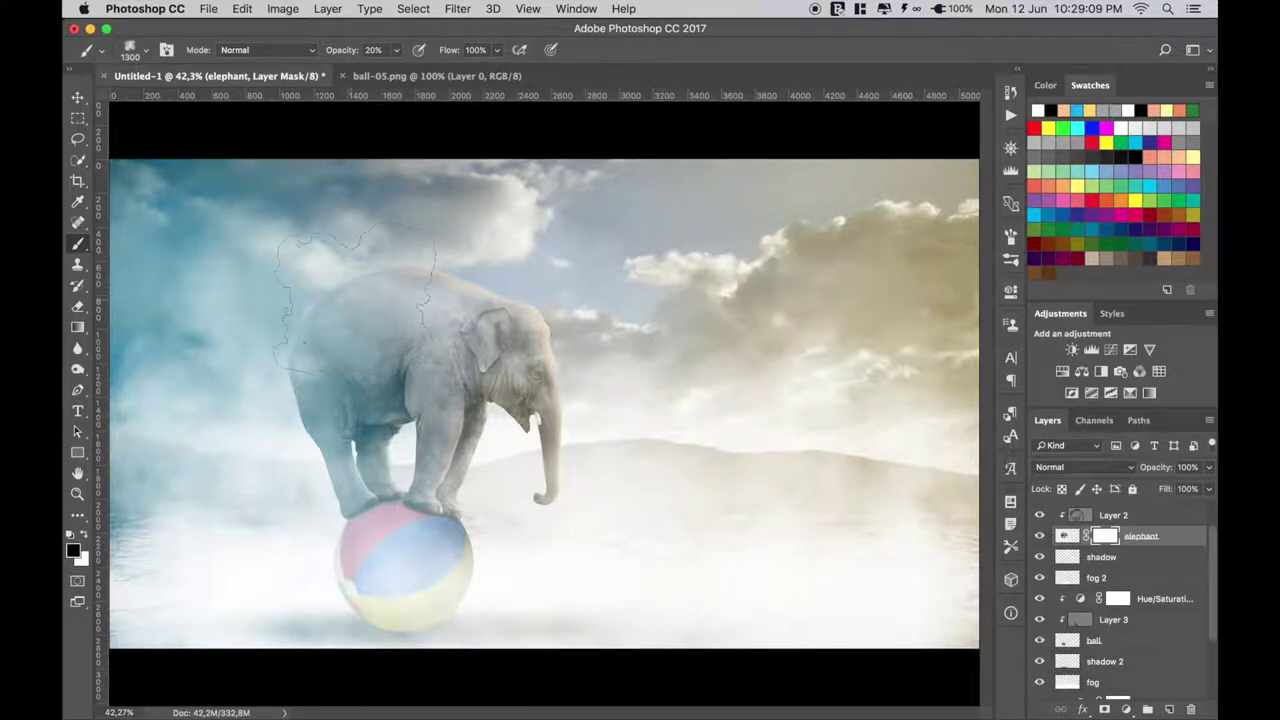
left_click(84, 535)
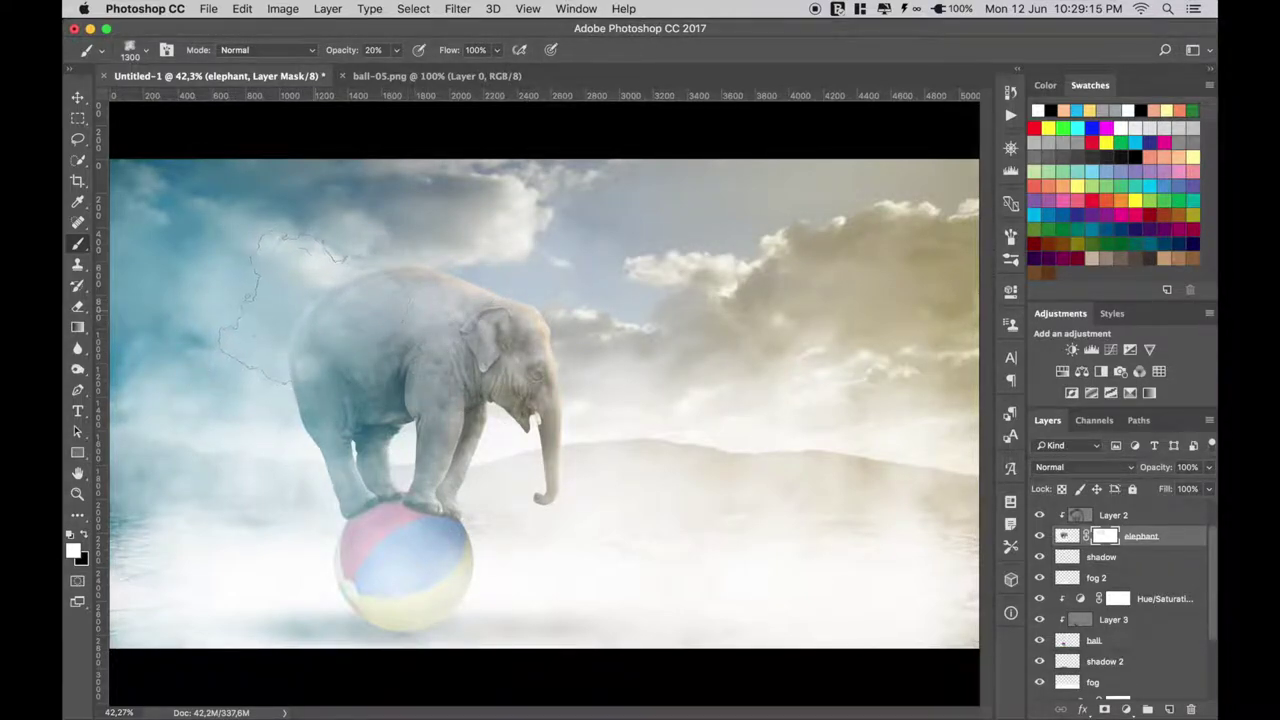
mouse_move(335, 318)
left_mouse_down()
mouse_move(203, 318)
mouse_move(310, 325)
left_mouse_up()
left_click(77, 97)
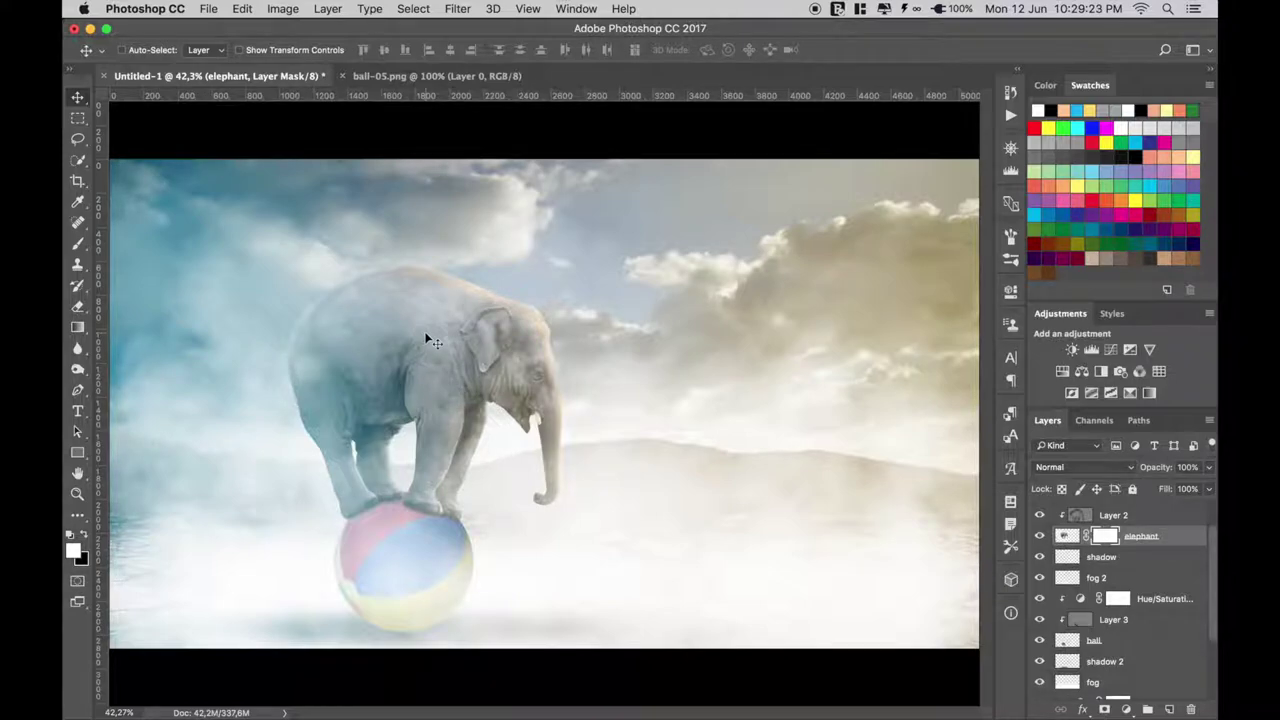
Close ball-05.png, group all layers into Group 1, and stamp a merged Layer 4 above it.
left_click(342, 76)
scroll(1107, 524, "up", 2)
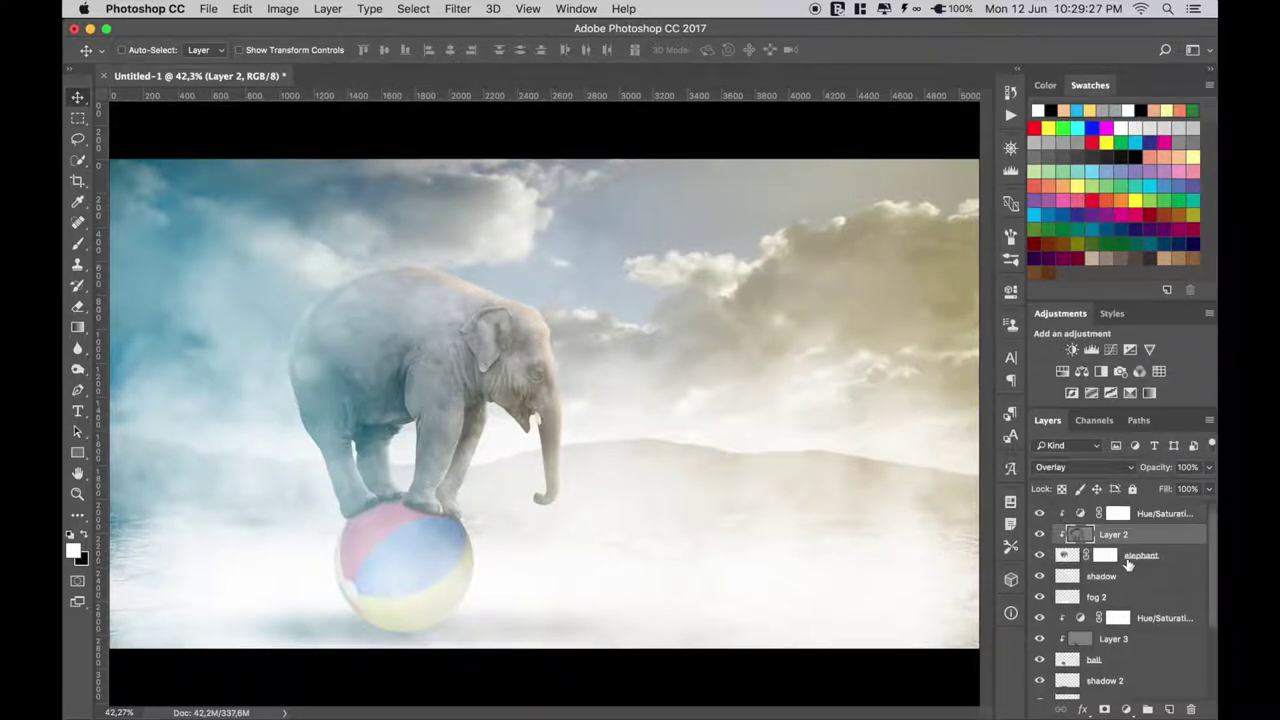
left_click(1117, 514)
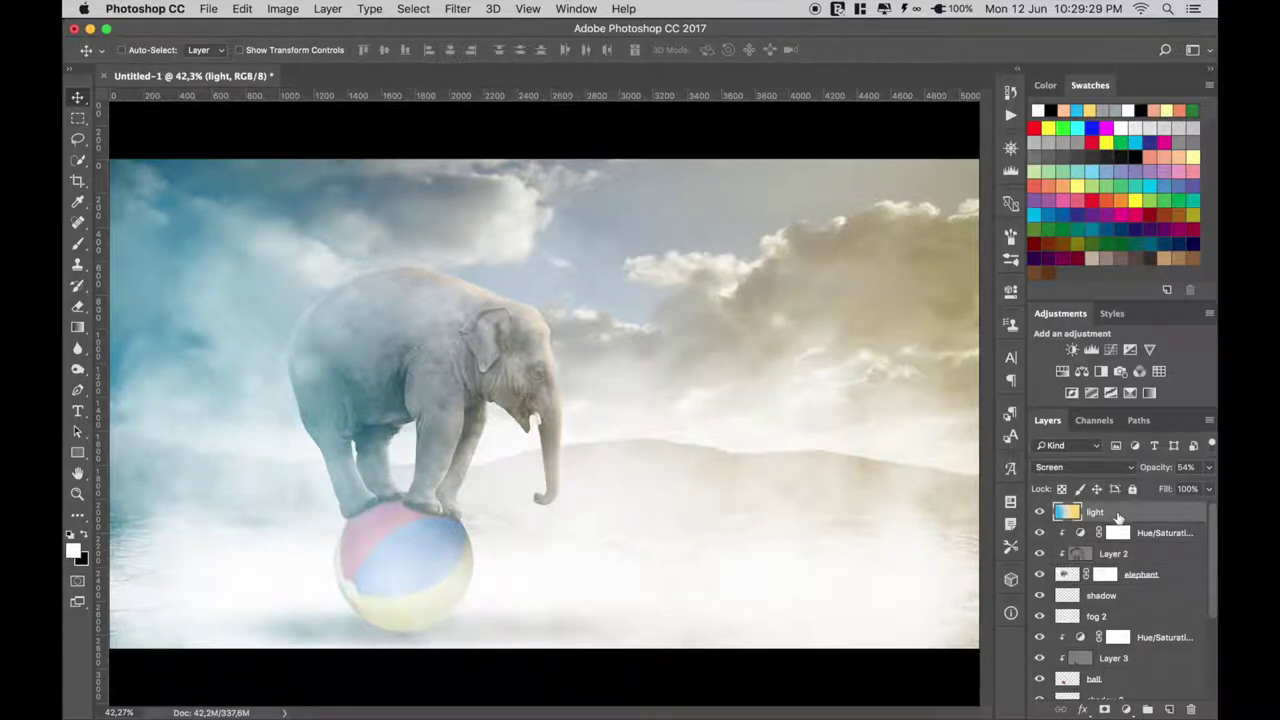
scroll(1118, 515, "down", 5)
left_click(1118, 688, "shift")
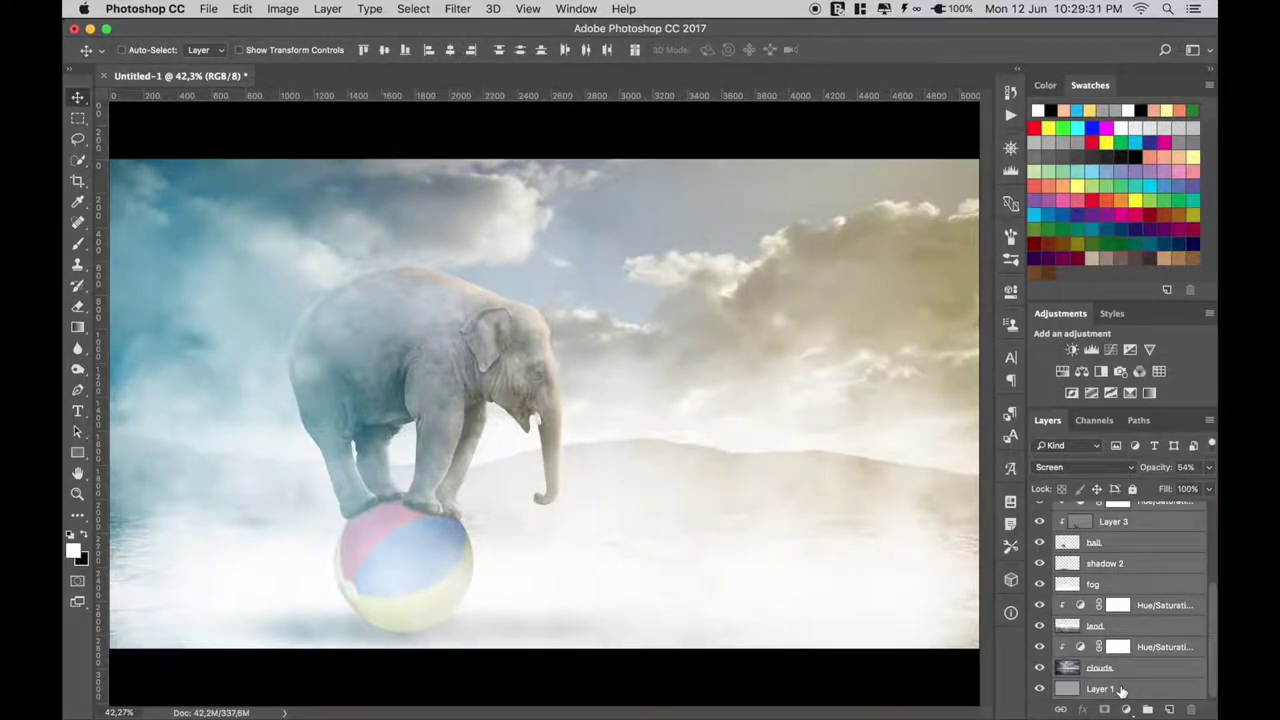
key("super+g")
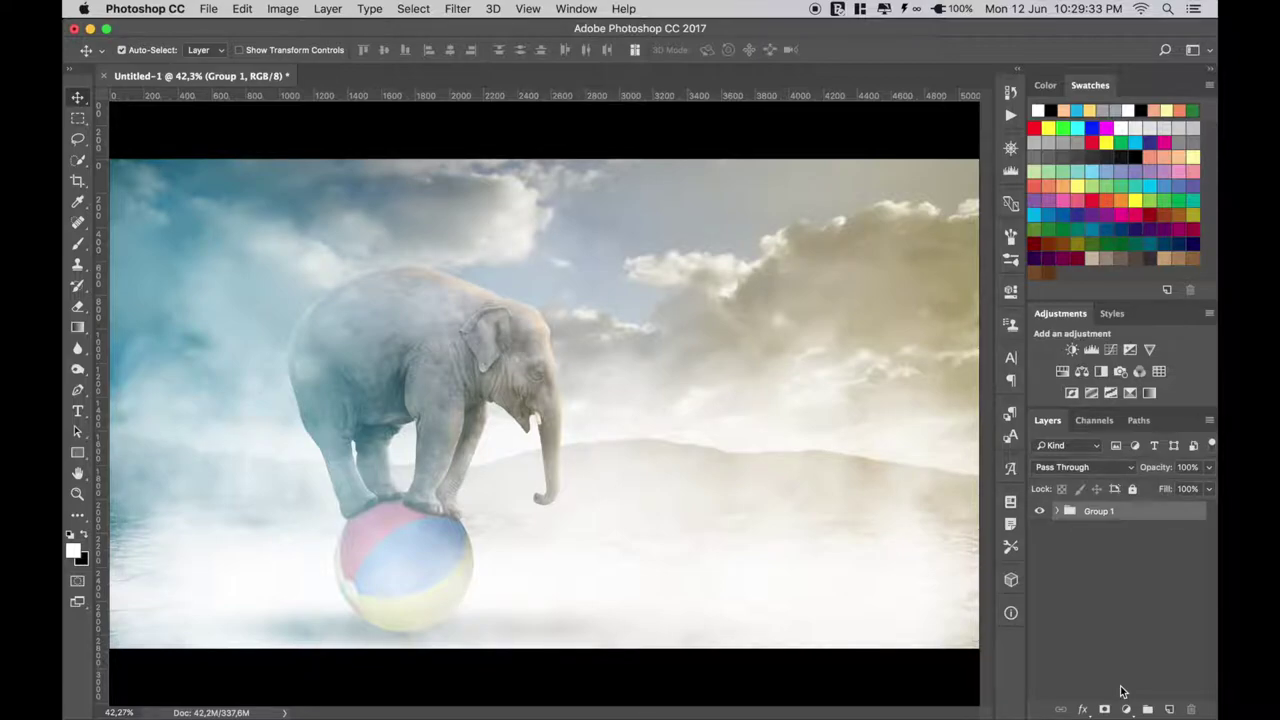
key("super+alt+shift+e")
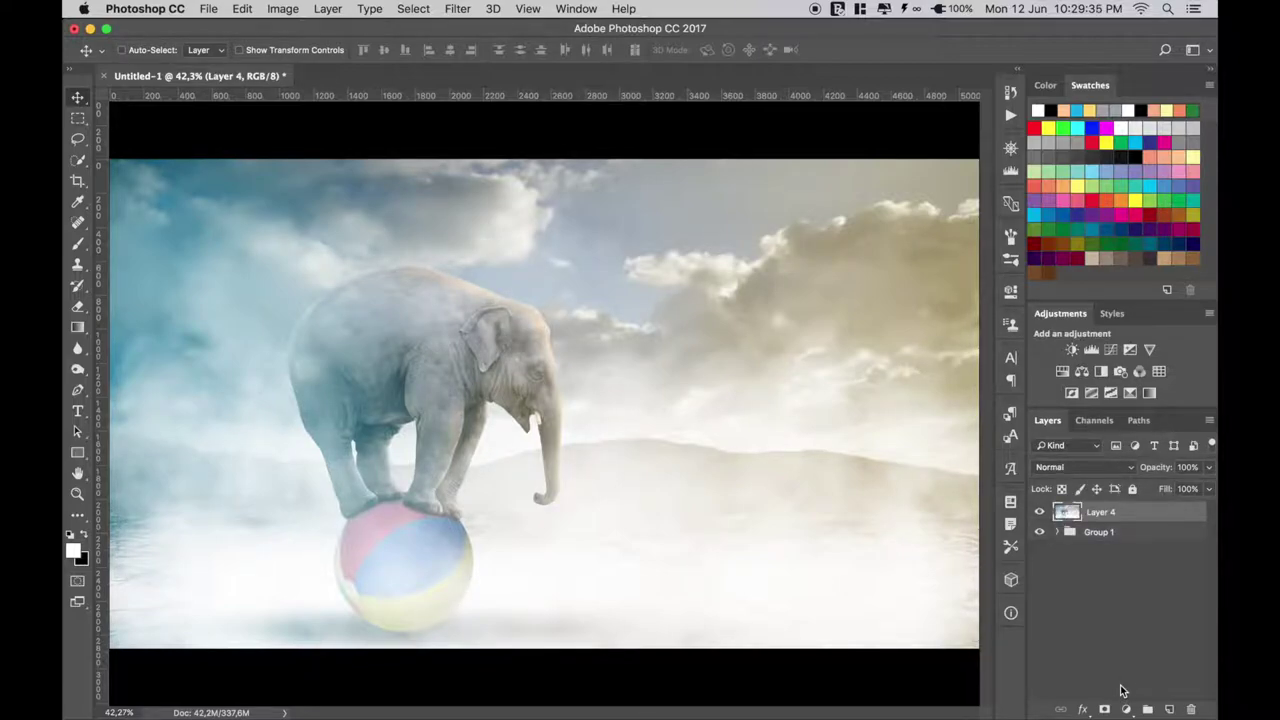
left_click(457, 9)
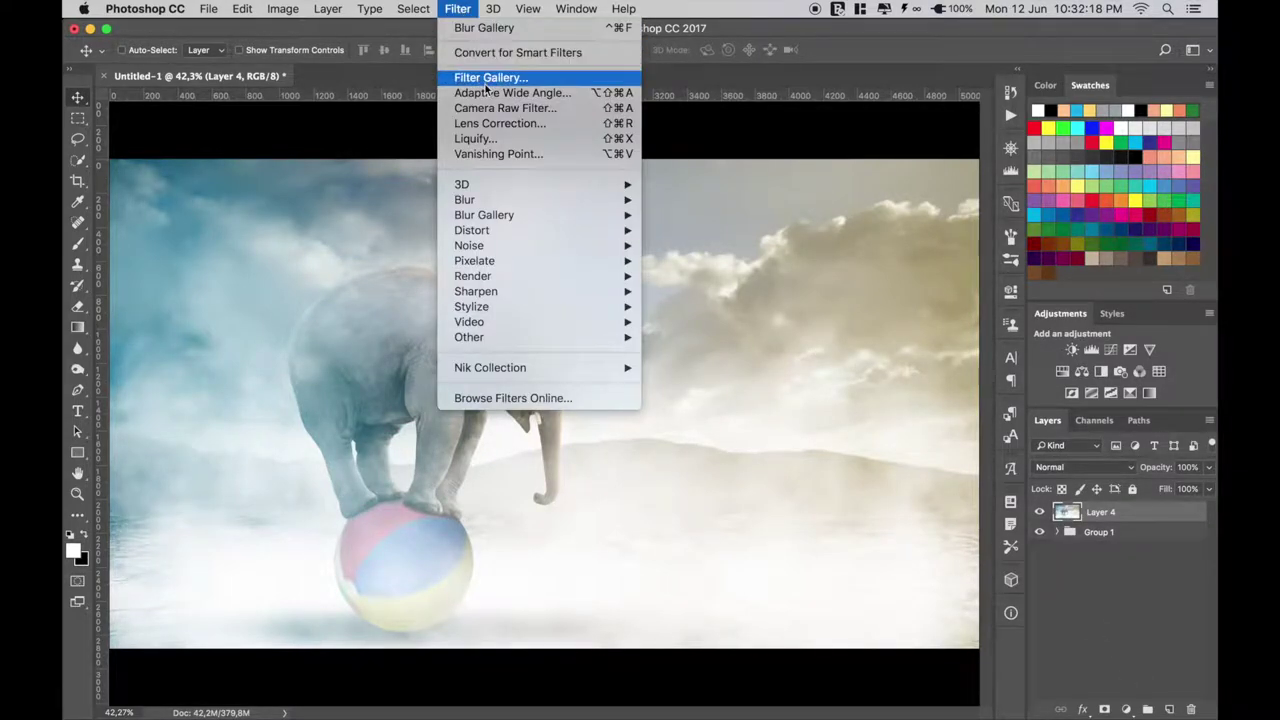
In Camera Raw Basic, set Clarity +20, Vibrance -15, Contrast about +50, and lower highlights, shadows and blacks.
left_click(580, 116)
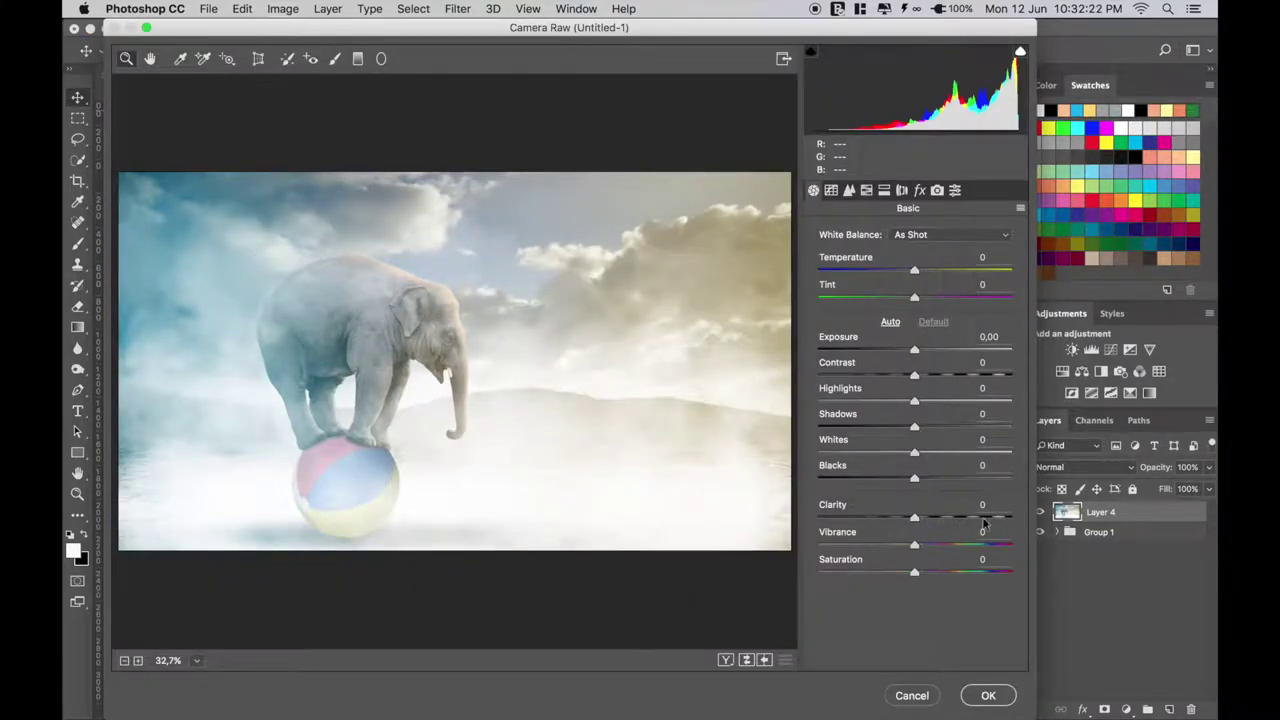
left_click(985, 505)
type("20")
key("Tab")
left_click(958, 532)
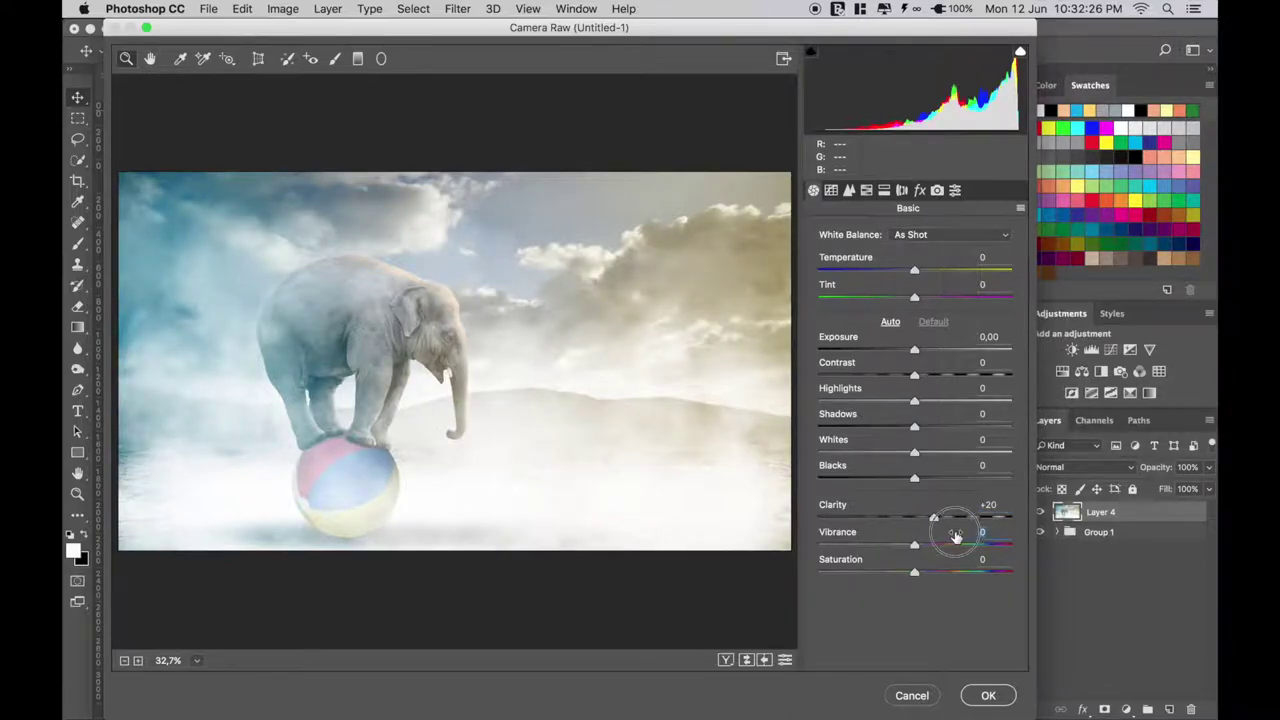
type("-")
type("15")
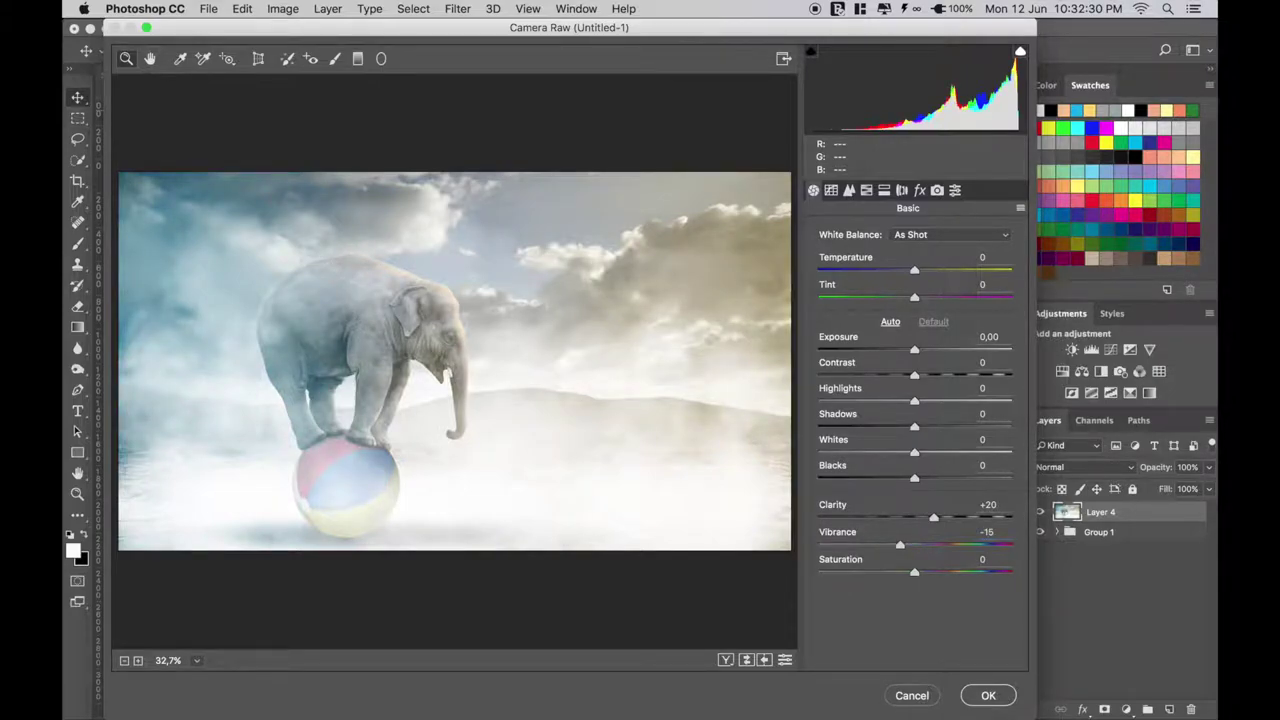
mouse_move(914, 375)
left_mouse_down()
mouse_move(962, 378)
mouse_move(845, 400)
left_mouse_up()
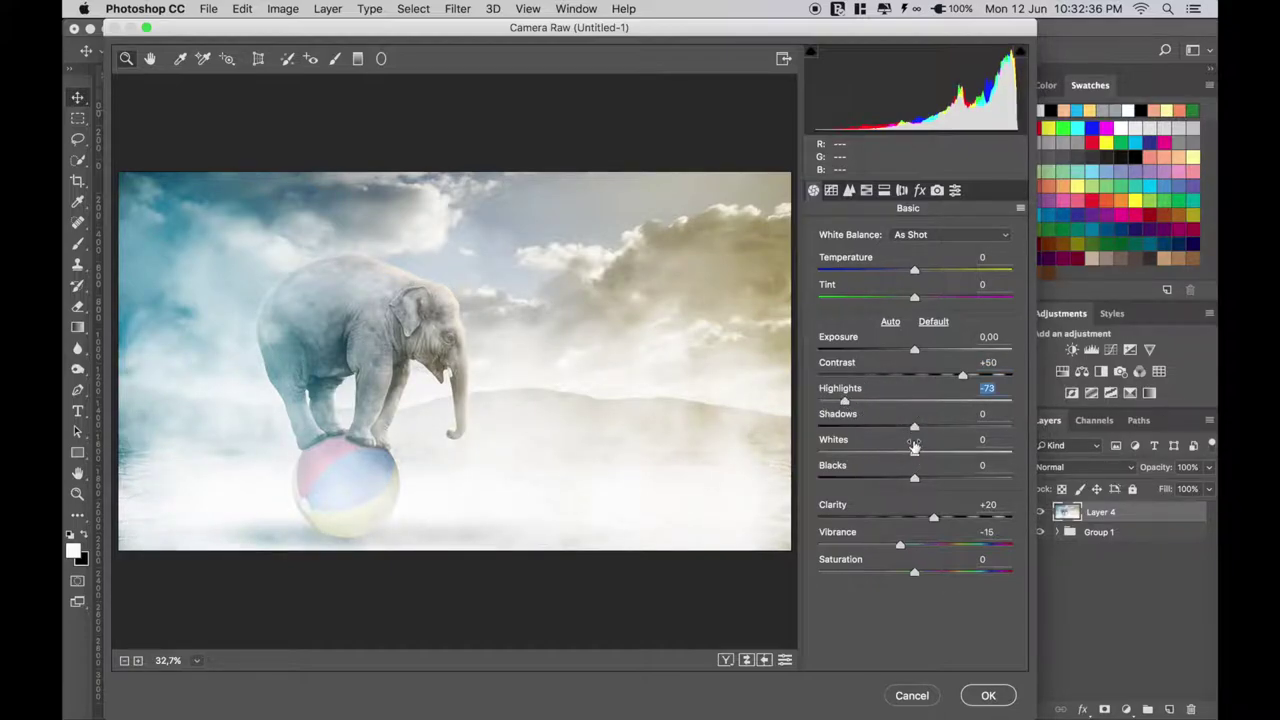
left_click_drag(914, 427, 871, 428)
mouse_move(904, 477)
left_mouse_down()
mouse_move(866, 477)
mouse_move(929, 452)
mouse_move(880, 452)
left_mouse_up()
left_click_drag(843, 401, 855, 401)
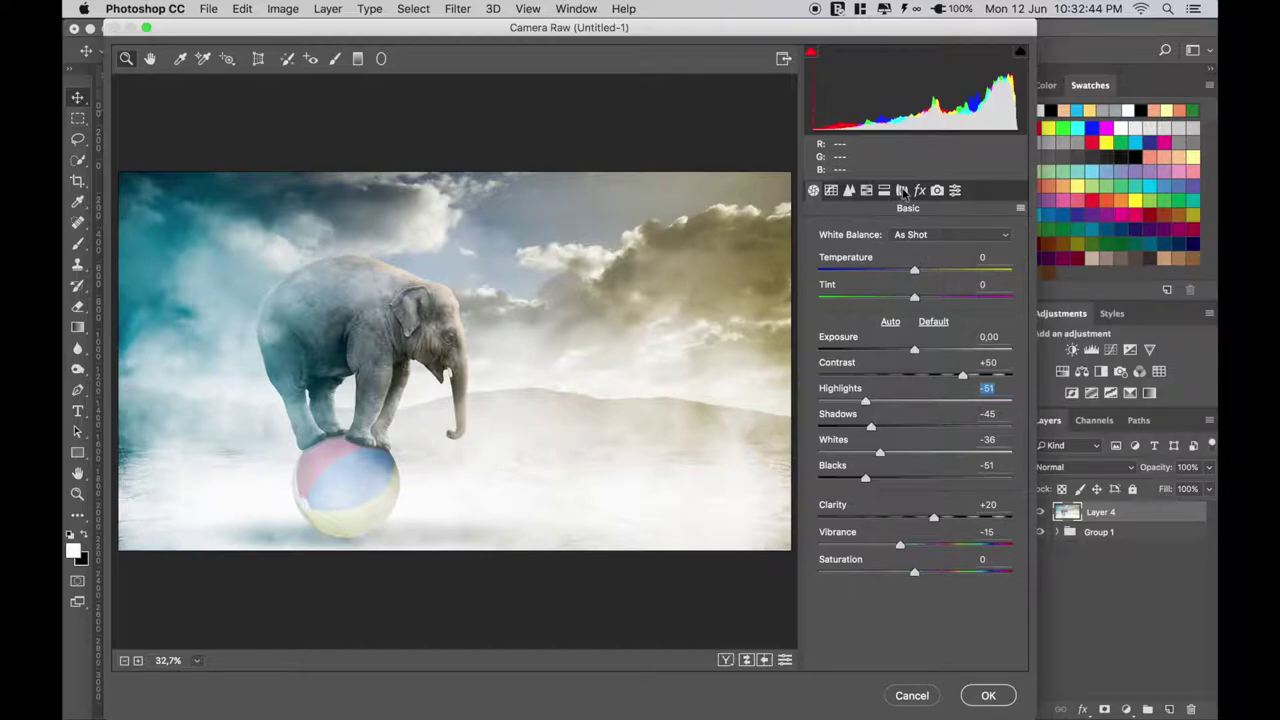
In Camera Raw Effects, add a -19 vignette, grain 35 and dehaze +16.
left_click(902, 190)
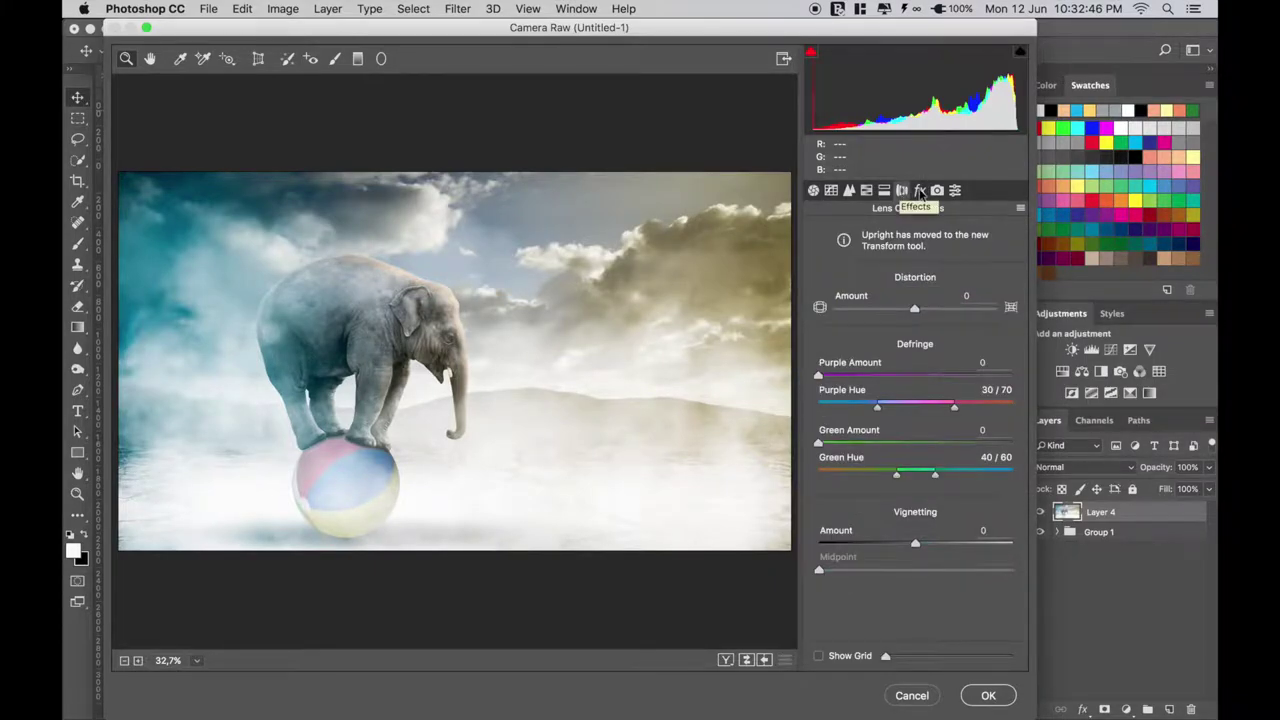
left_click(919, 190)
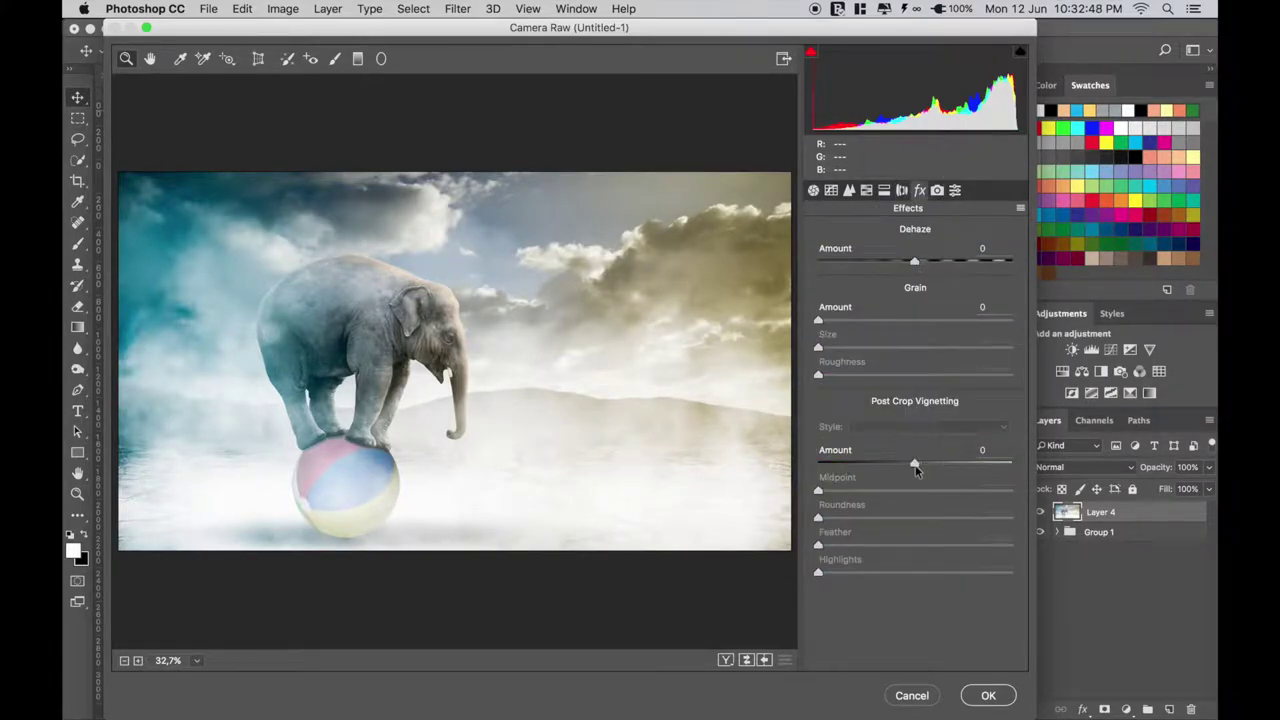
left_click_drag(914, 465, 896, 465)
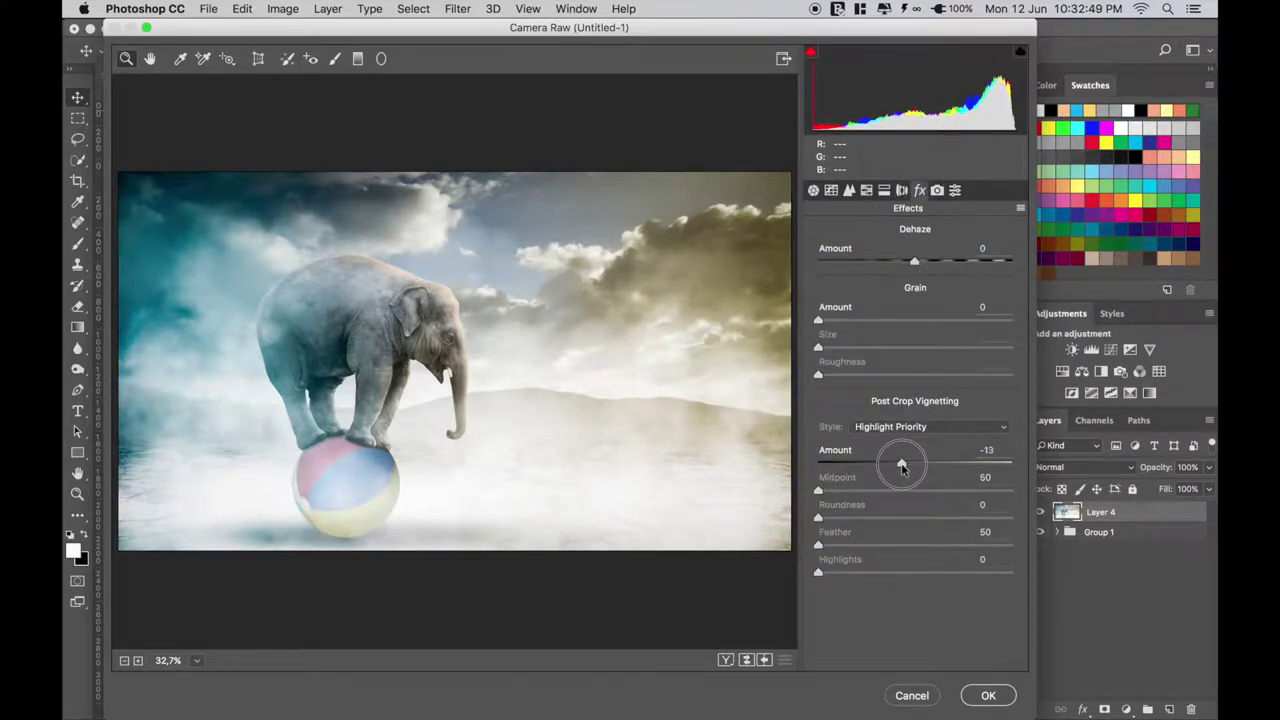
left_click(886, 320)
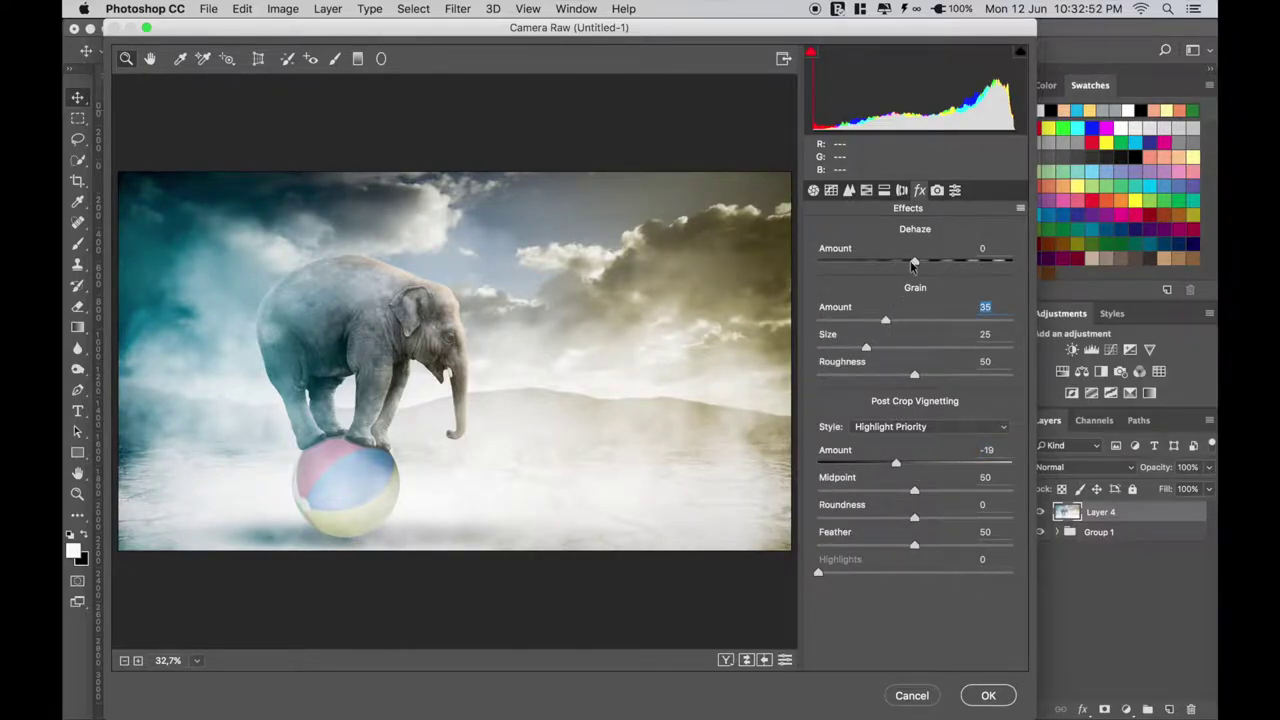
left_click_drag(914, 262, 929, 262)
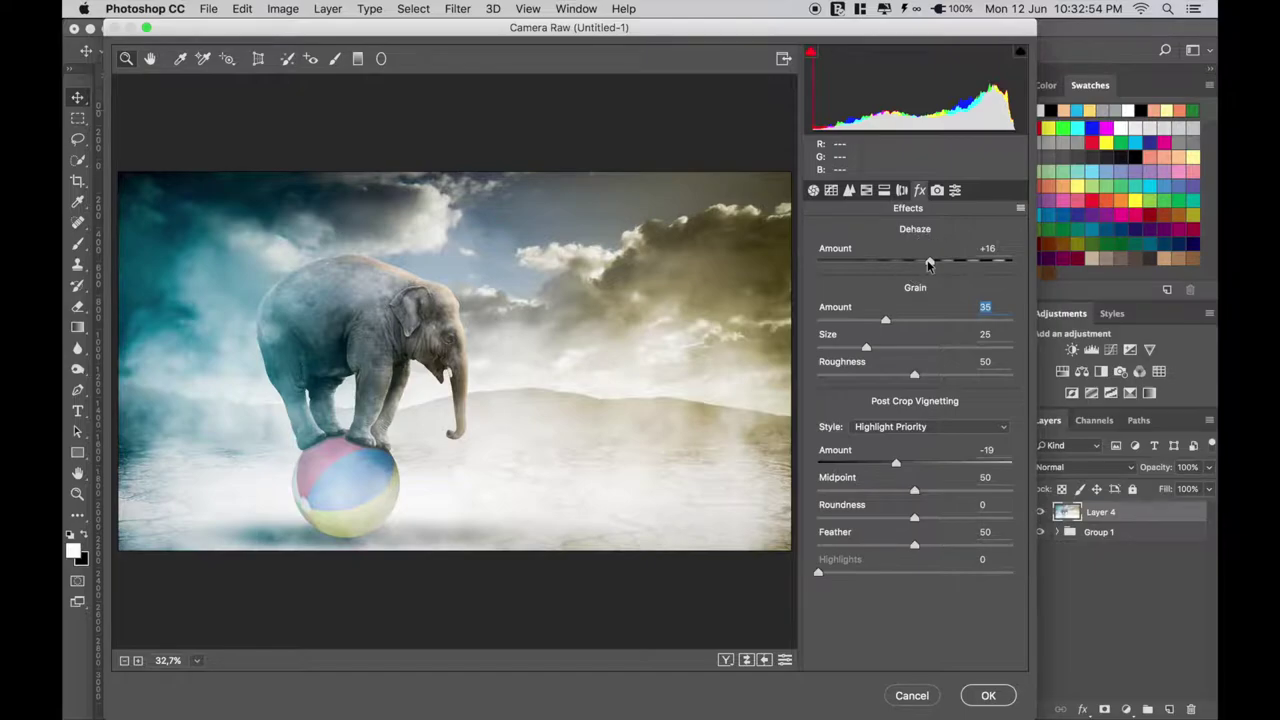
left_click(830, 190)
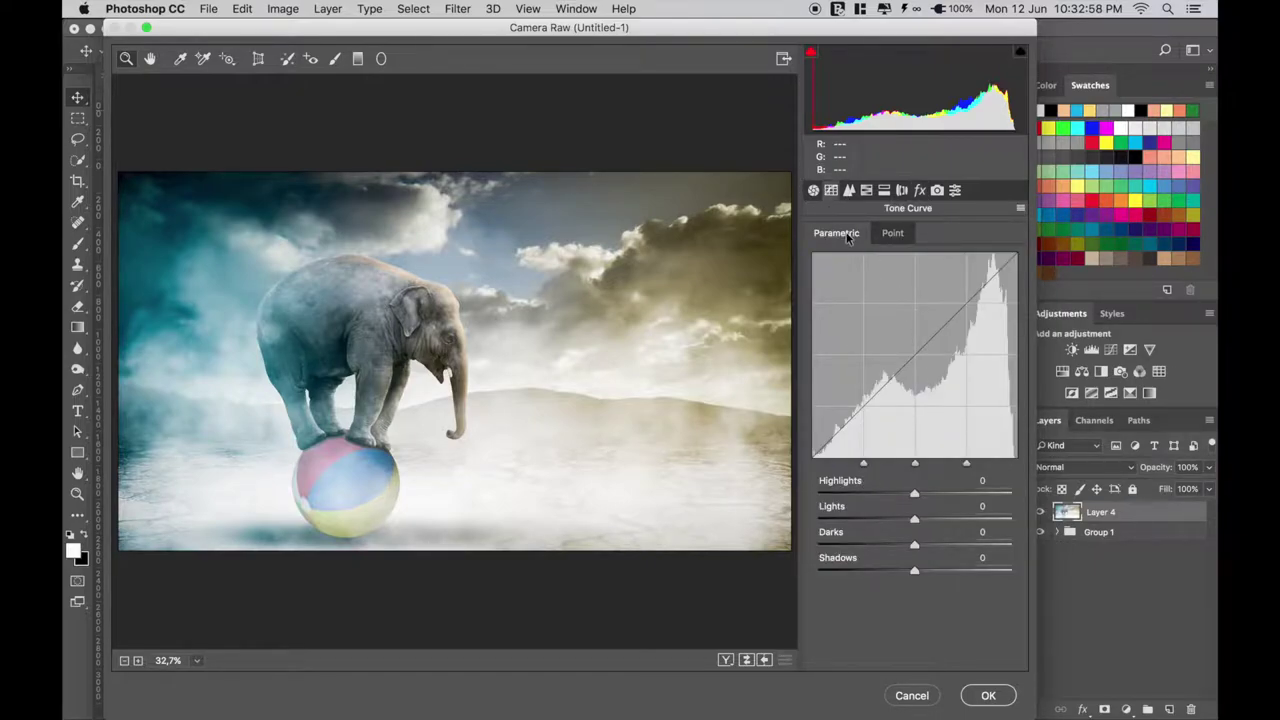
Apply a custom point curve with a lowered white point, blacks lifted to 47, and shadow and highlight points.
left_click(892, 233)
left_click(874, 266)
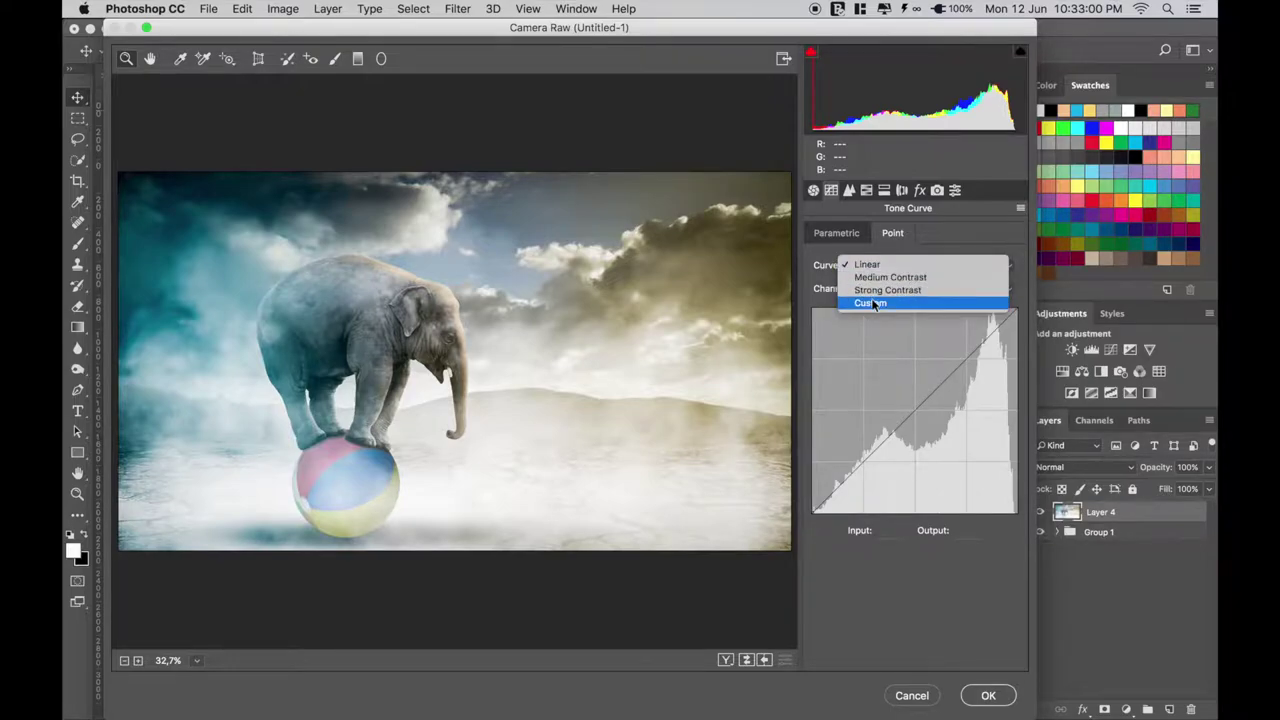
left_click(873, 303)
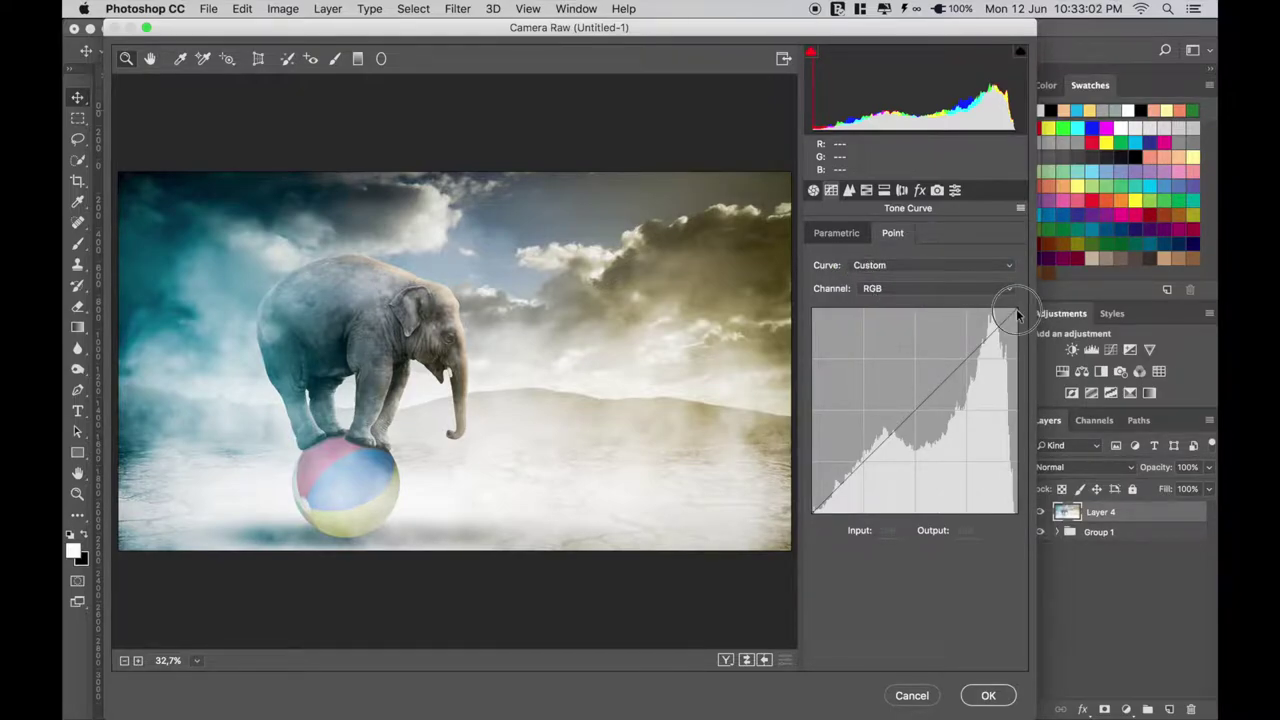
left_click_drag(1017, 316, 1017, 331)
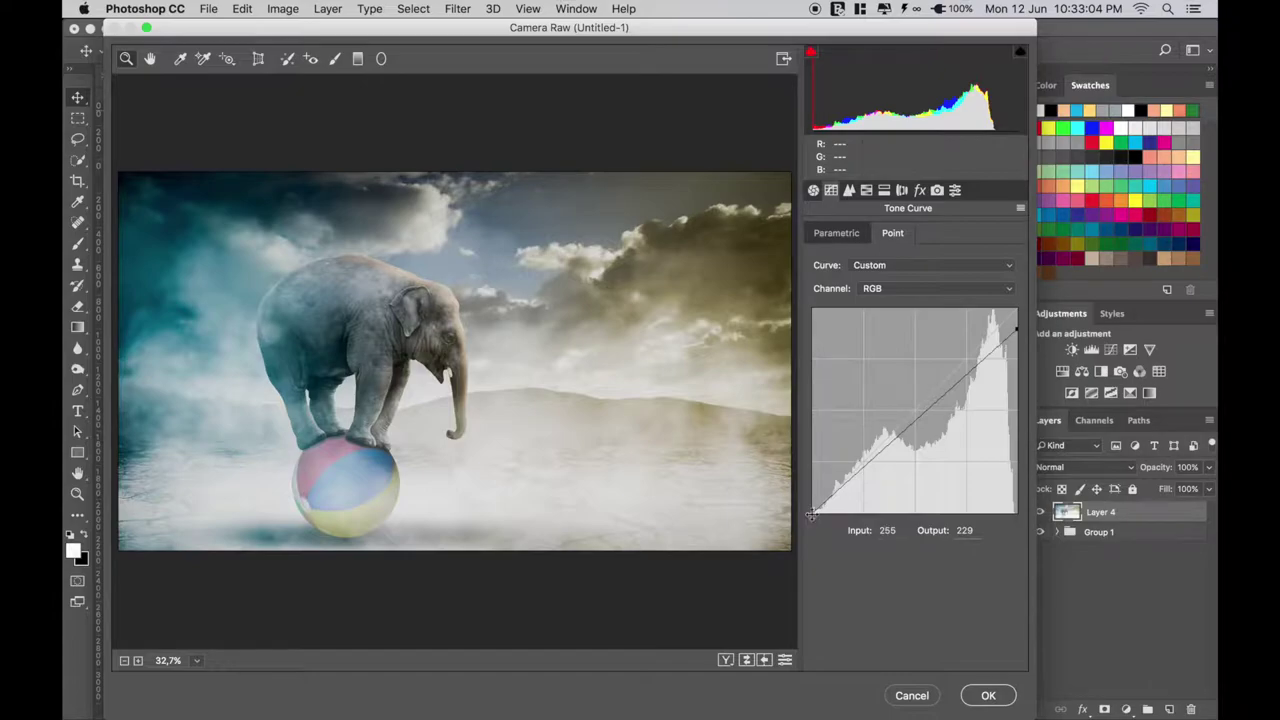
left_click_drag(812, 513, 808, 499)
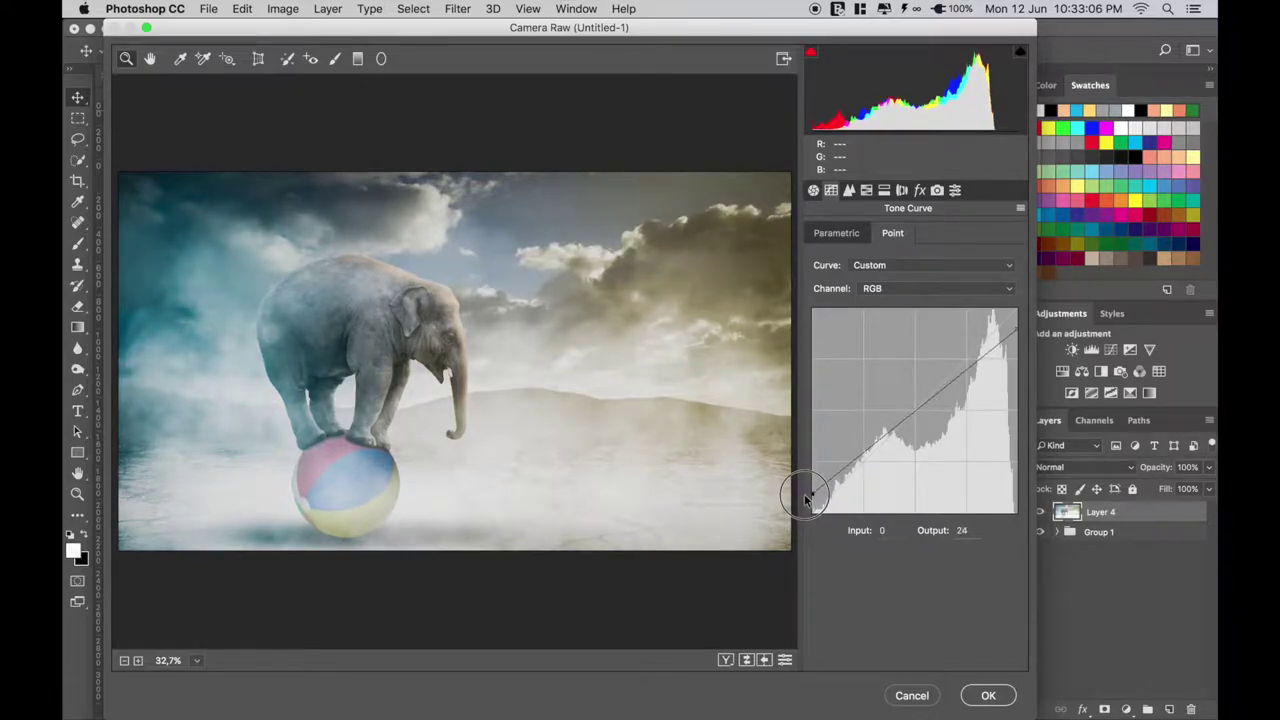
mouse_move(843, 472)
left_mouse_down()
mouse_move(847, 490)
mouse_move(836, 486)
left_mouse_up()
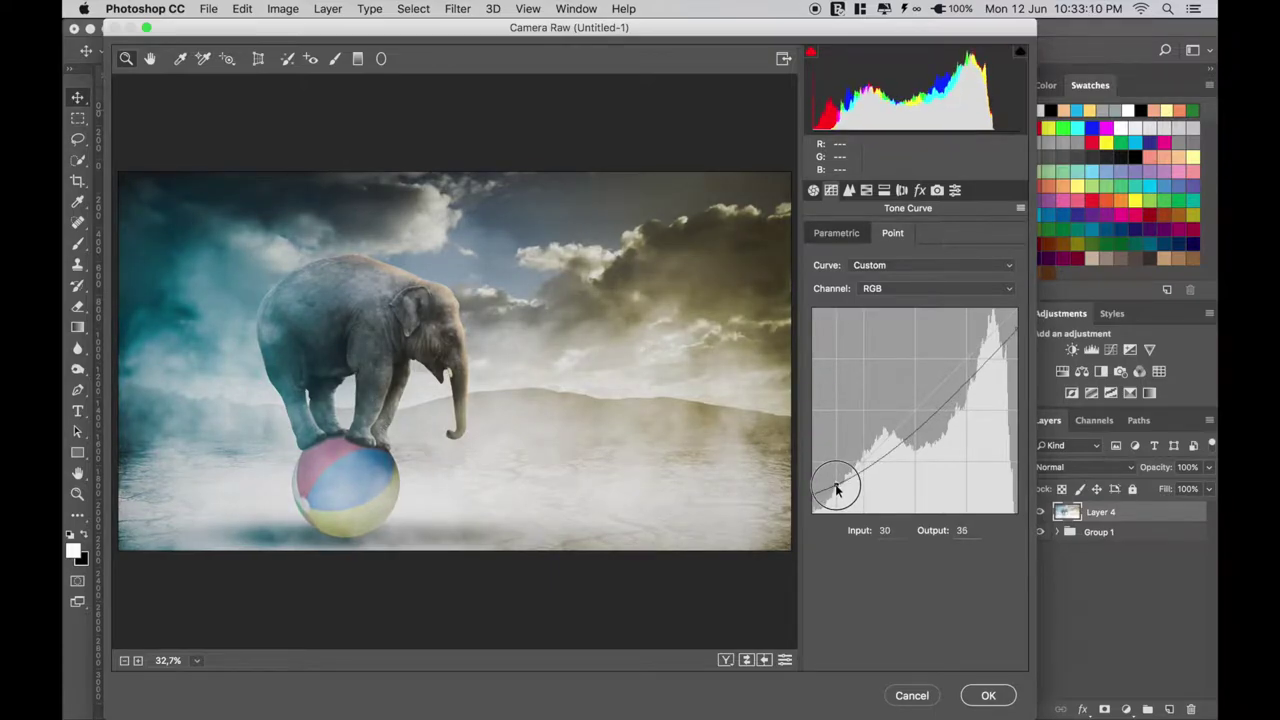
left_click_drag(964, 397, 964, 373)
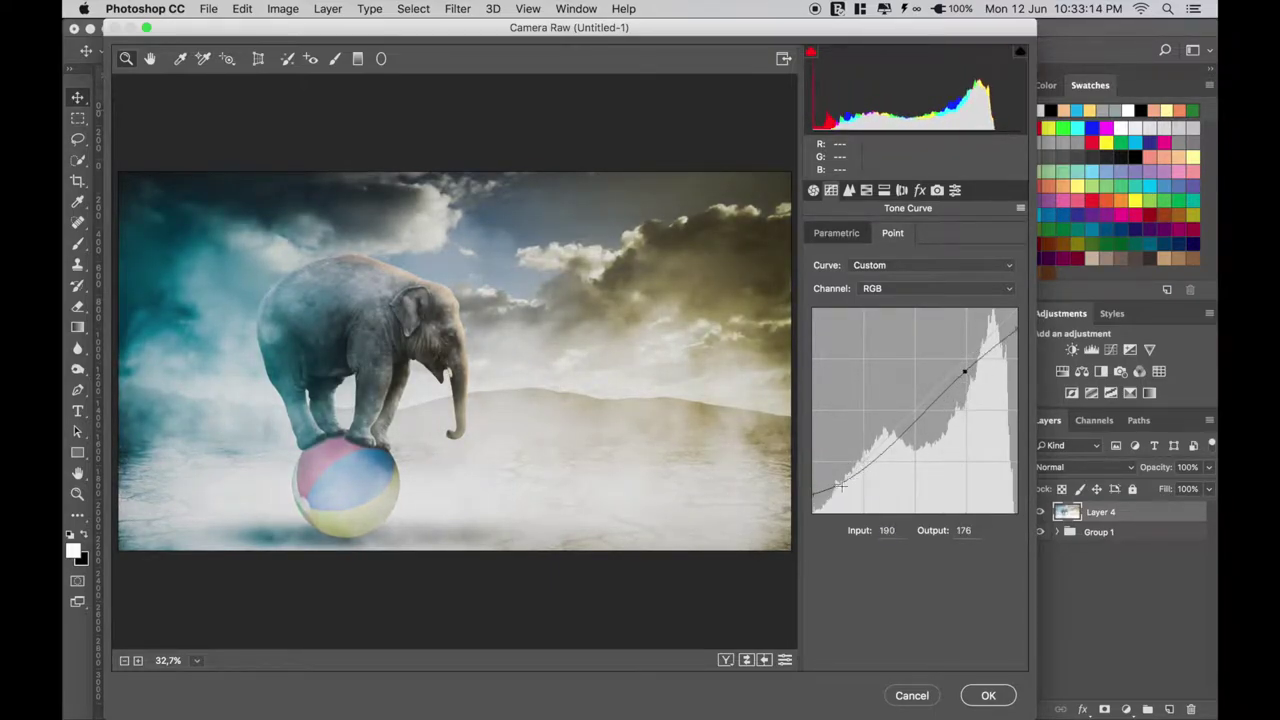
mouse_move(839, 487)
left_mouse_down()
mouse_move(856, 491)
mouse_move(857, 478)
left_mouse_up()
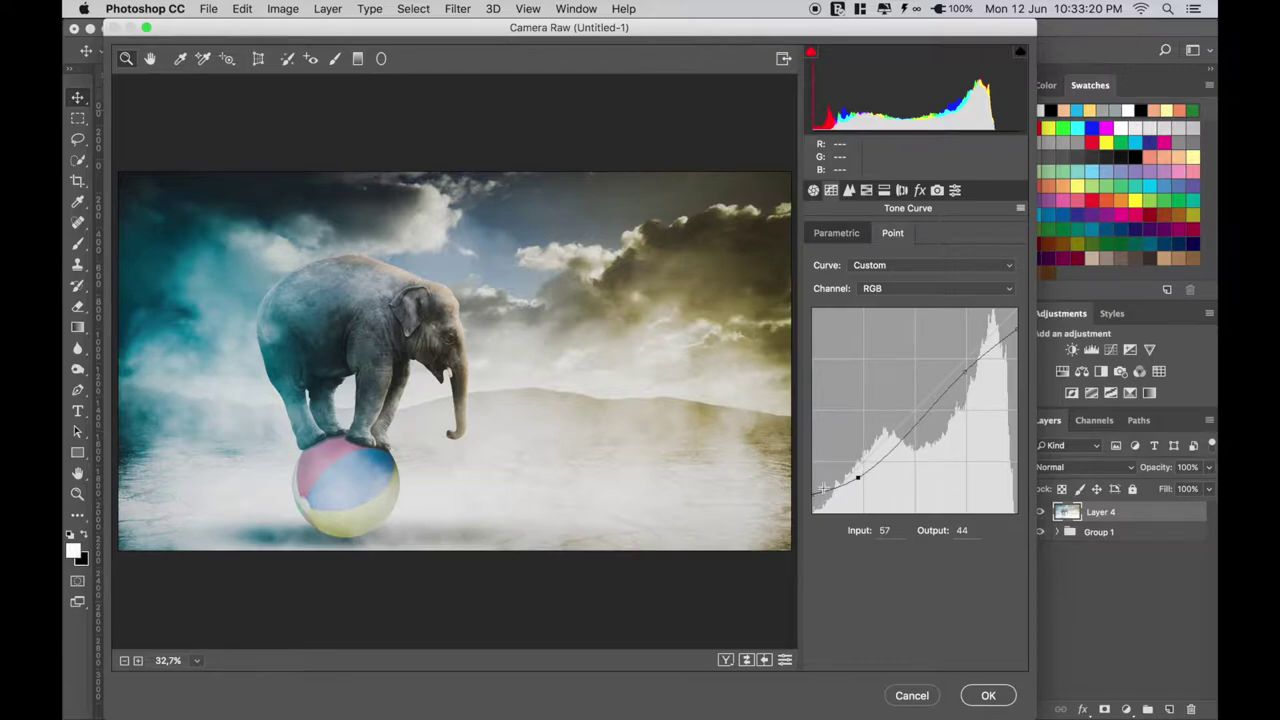
left_click_drag(813, 497, 809, 480)
left_click(988, 695)
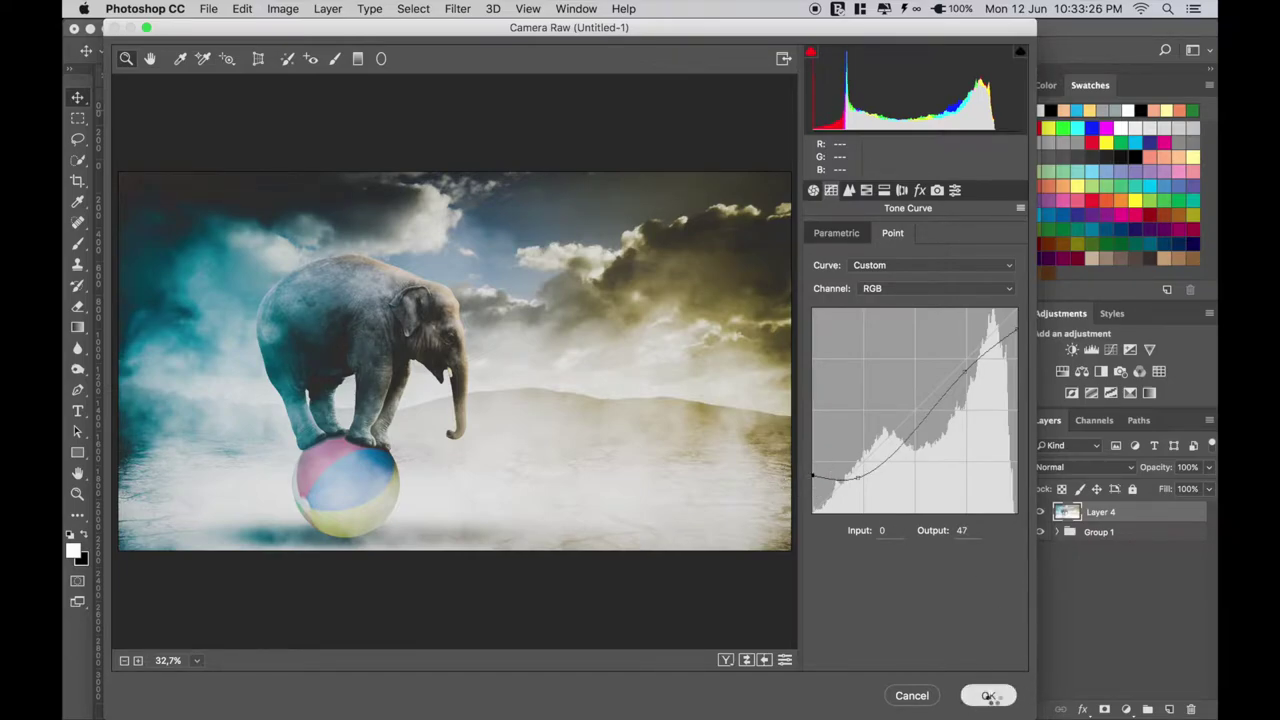